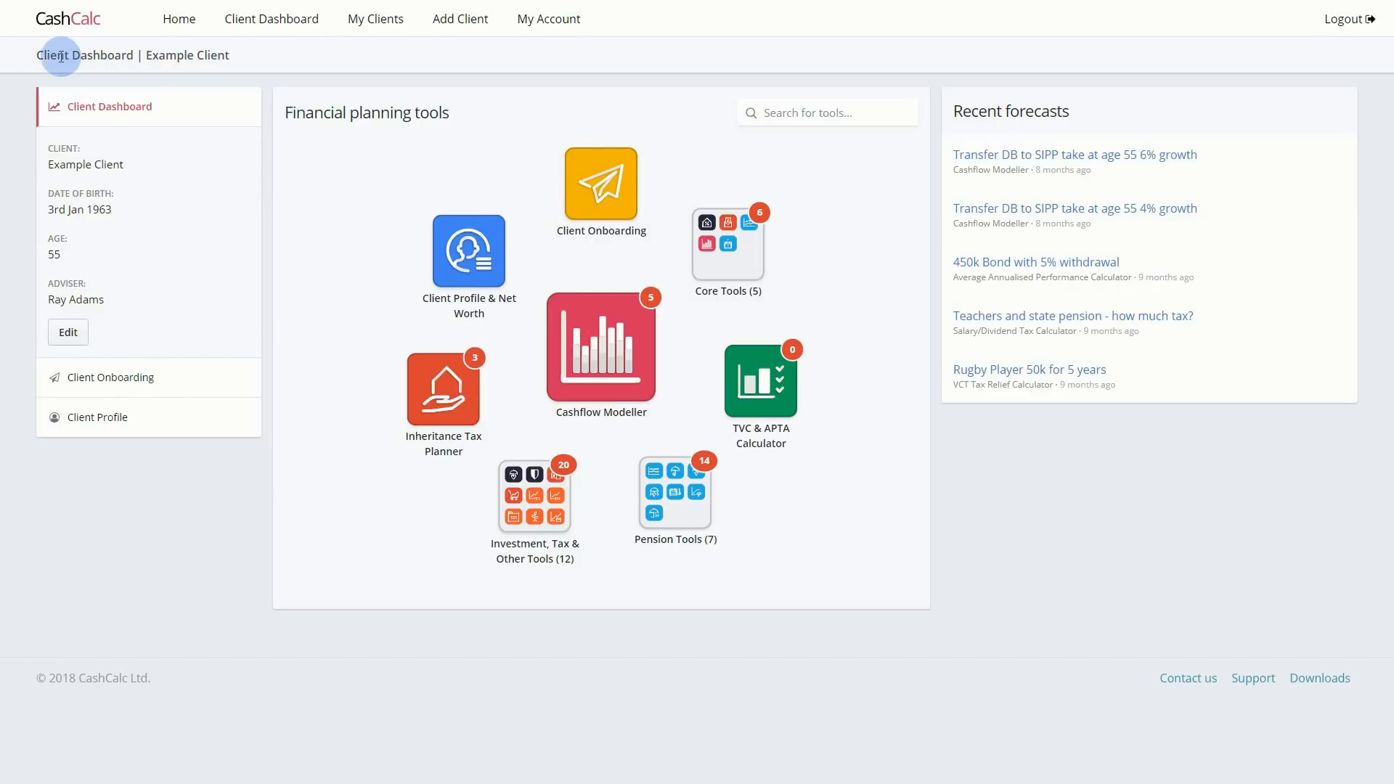
View the Client Onboarding resources, including the Fact Find entry, and close the list.
left_click_drag(35, 55, 213, 97)
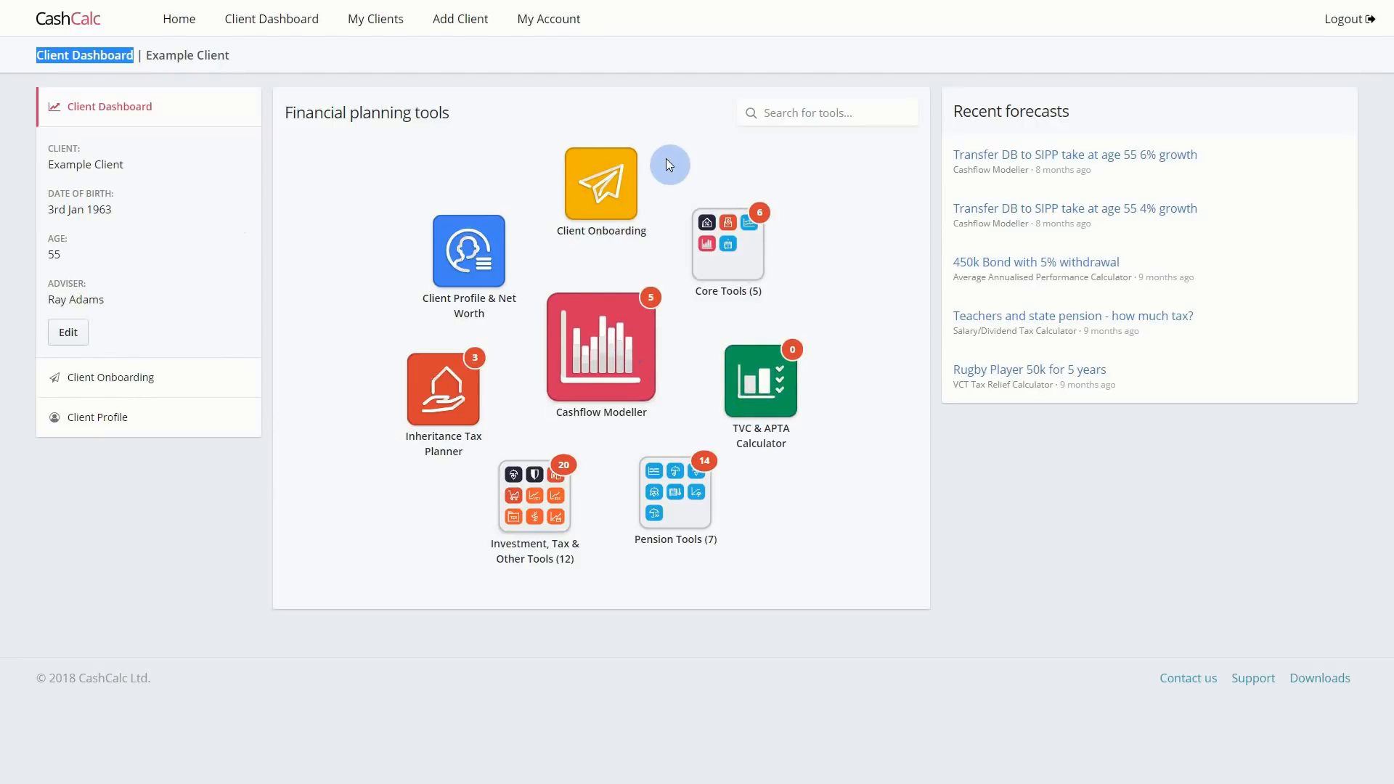
left_click(602, 186)
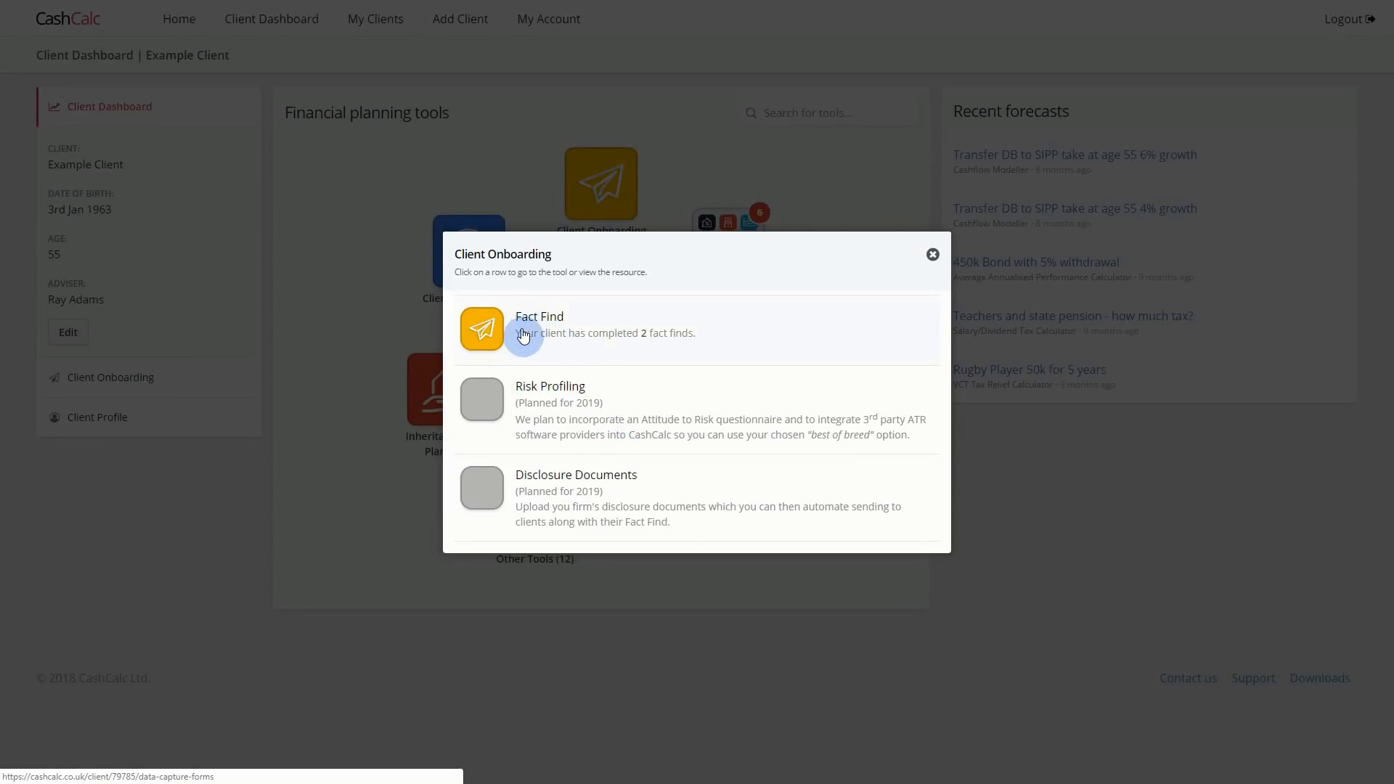
left_click_drag(520, 329, 566, 318)
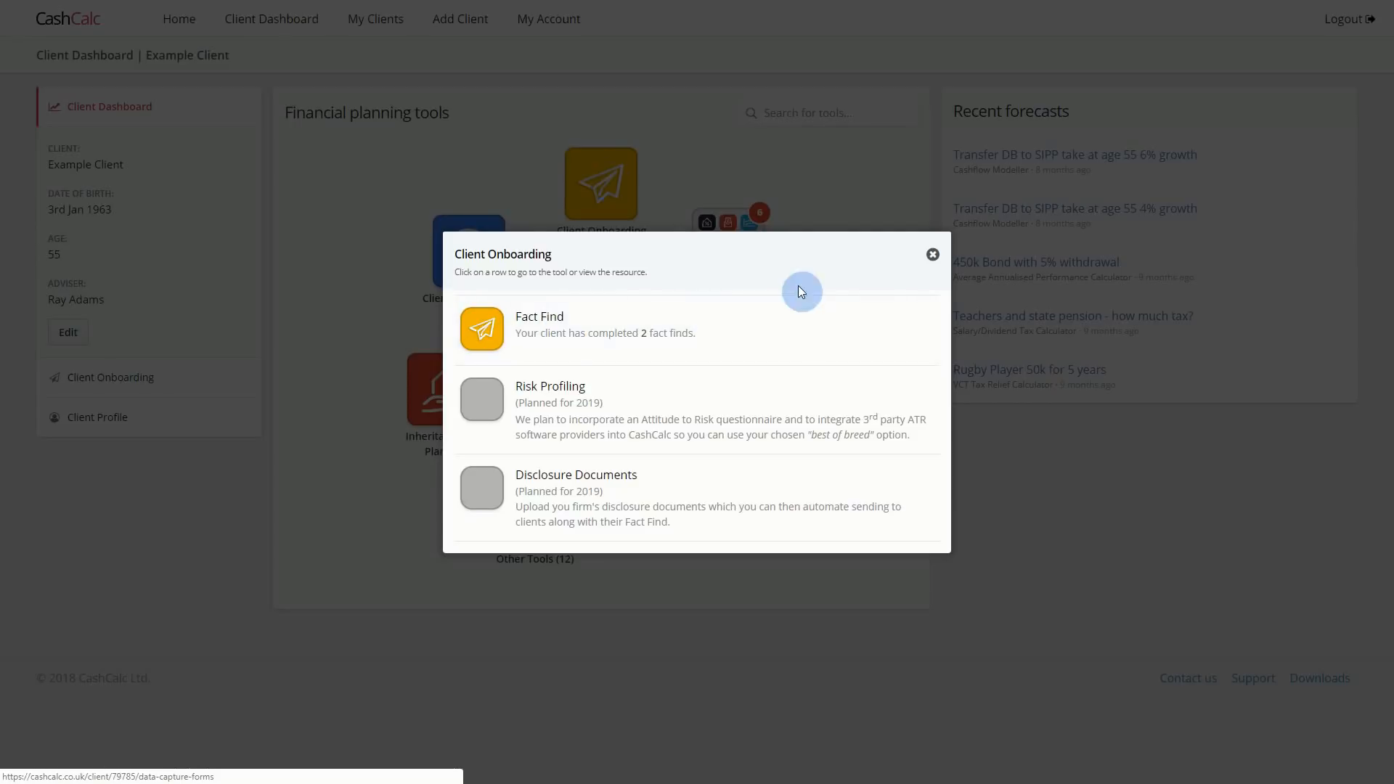
left_click(932, 255)
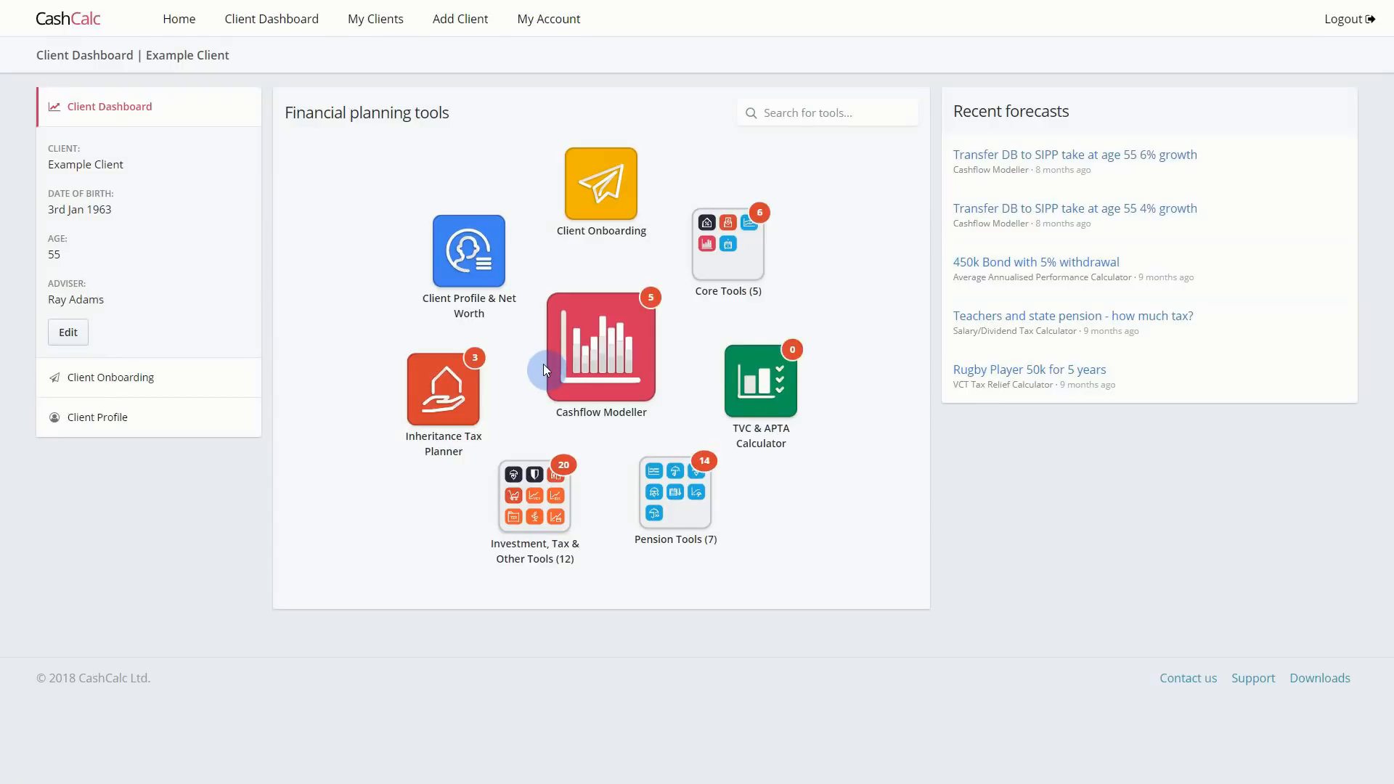
Open the Attitude to Transfer Risk Questionnaire and read questions 1 and 2 on the client's retirement income and the spouse's income needs.
left_click(785, 387)
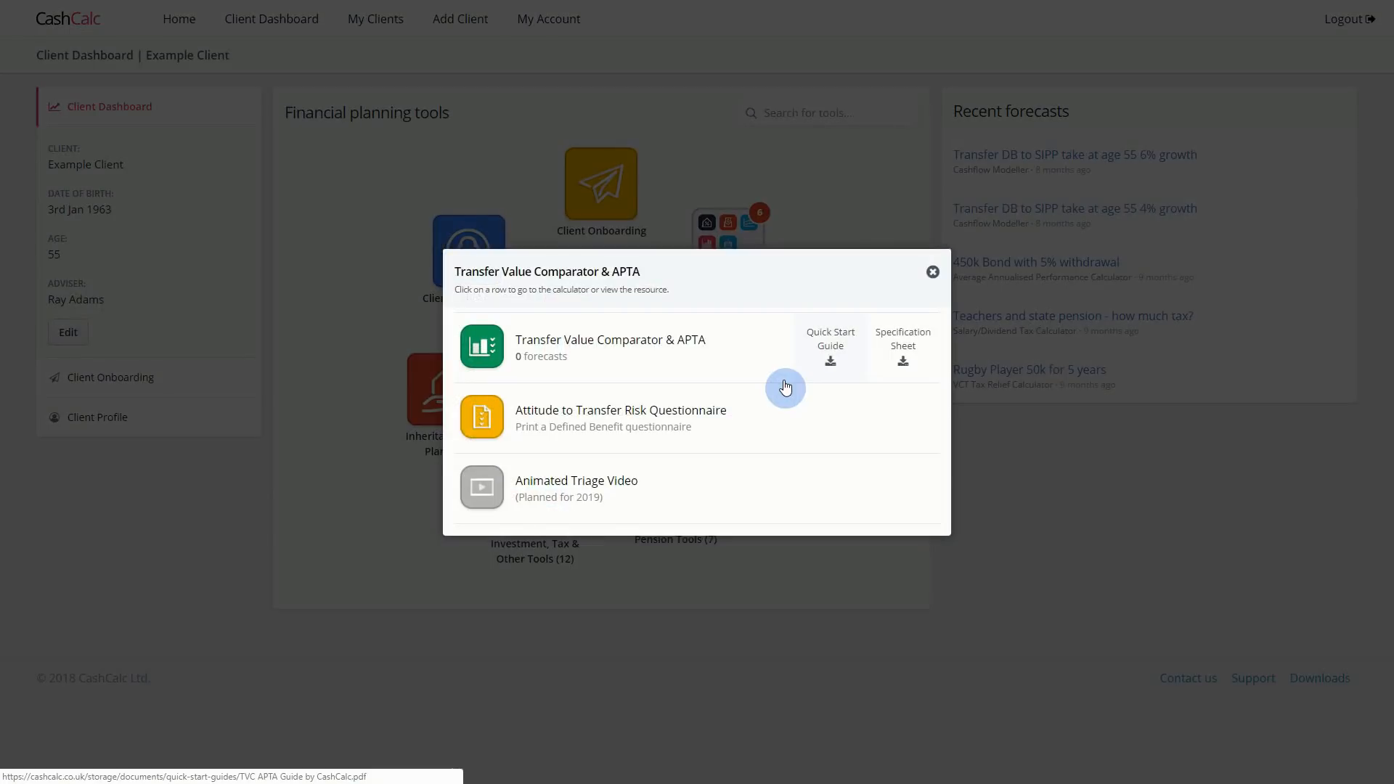
left_click(623, 414)
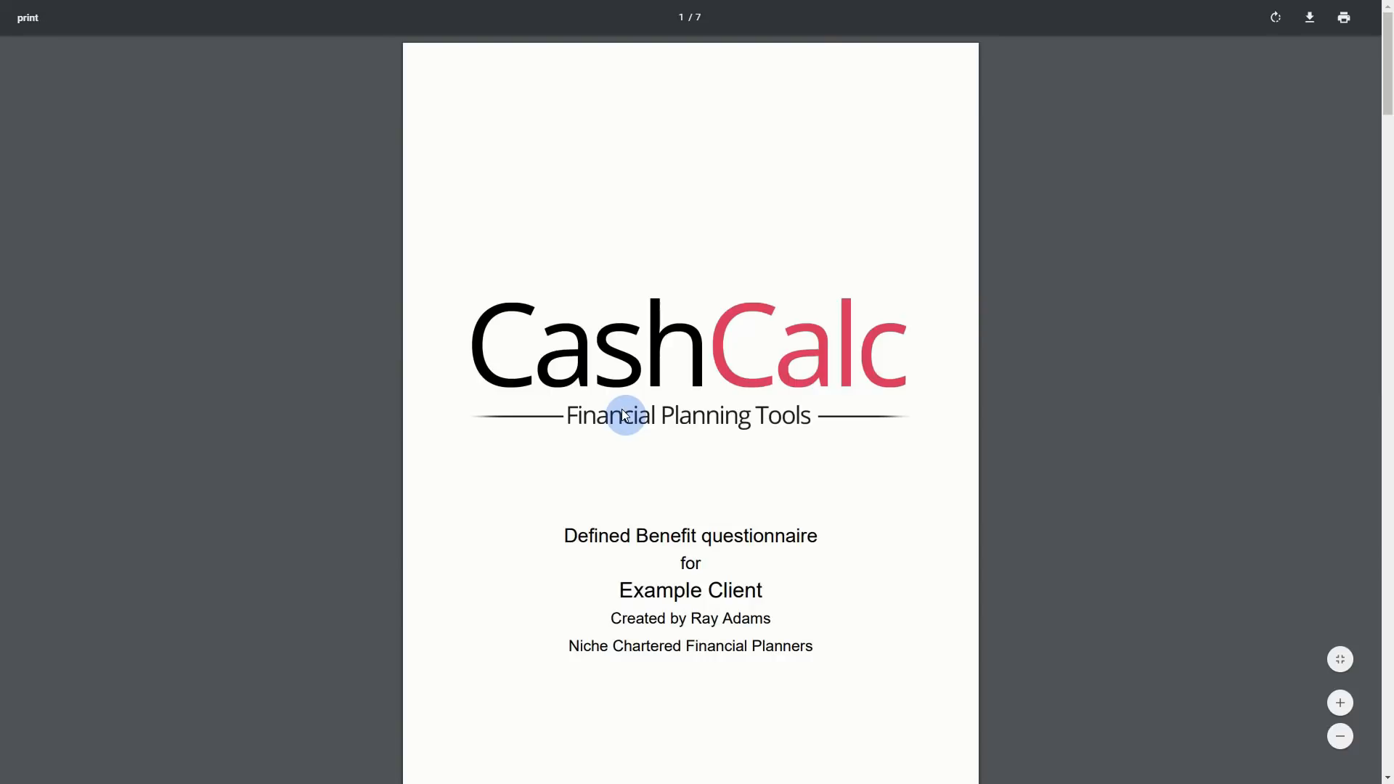
scroll(624, 415, "down", 4)
scroll(625, 416, "down", 1)
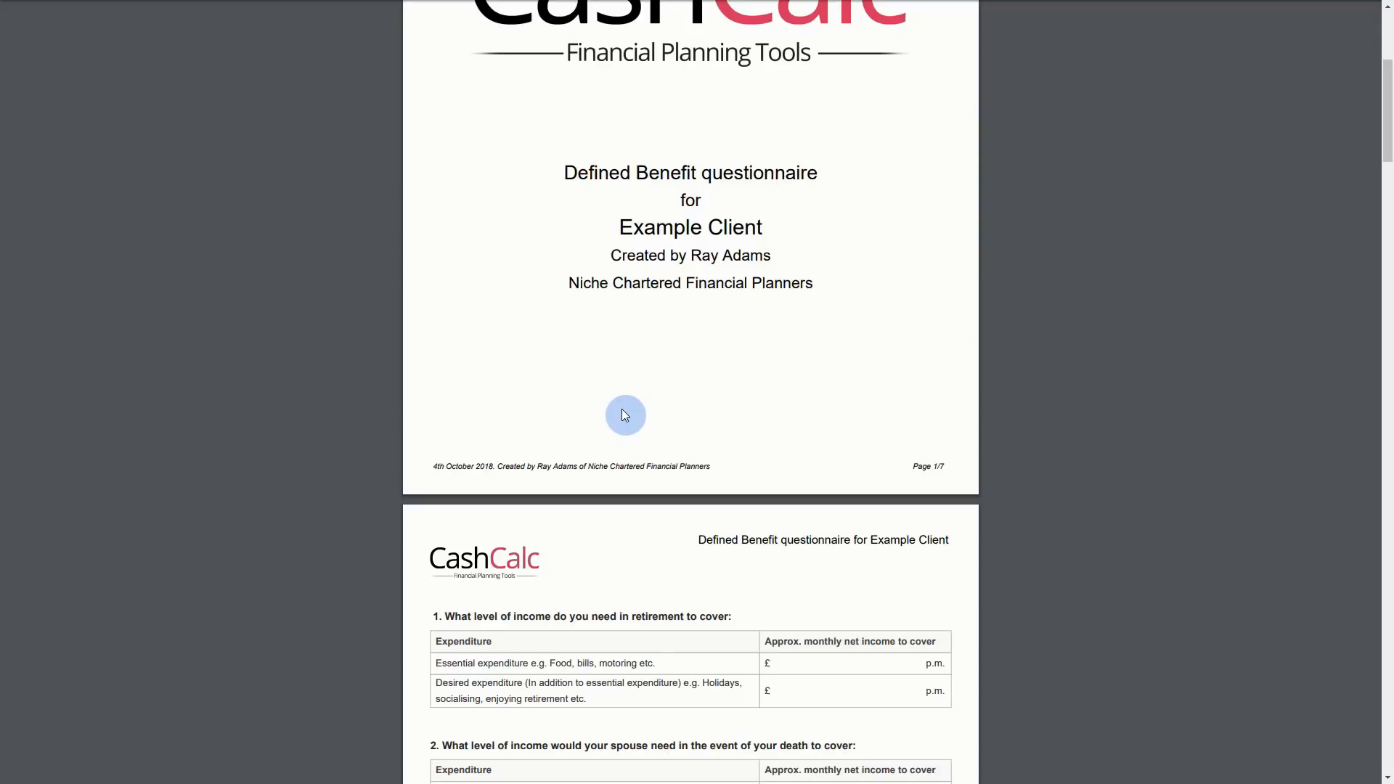
scroll(625, 416, "down", 4)
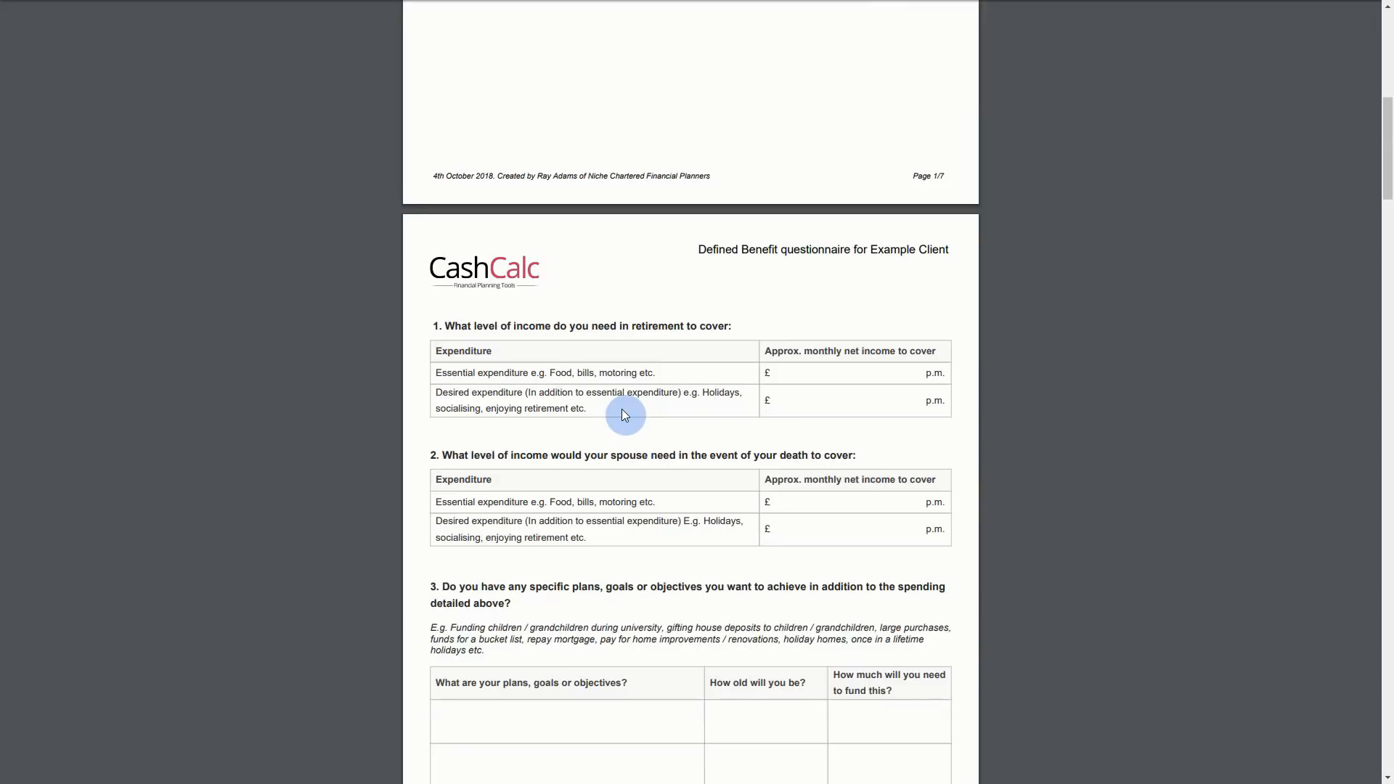
scroll(621, 410, "down", 2)
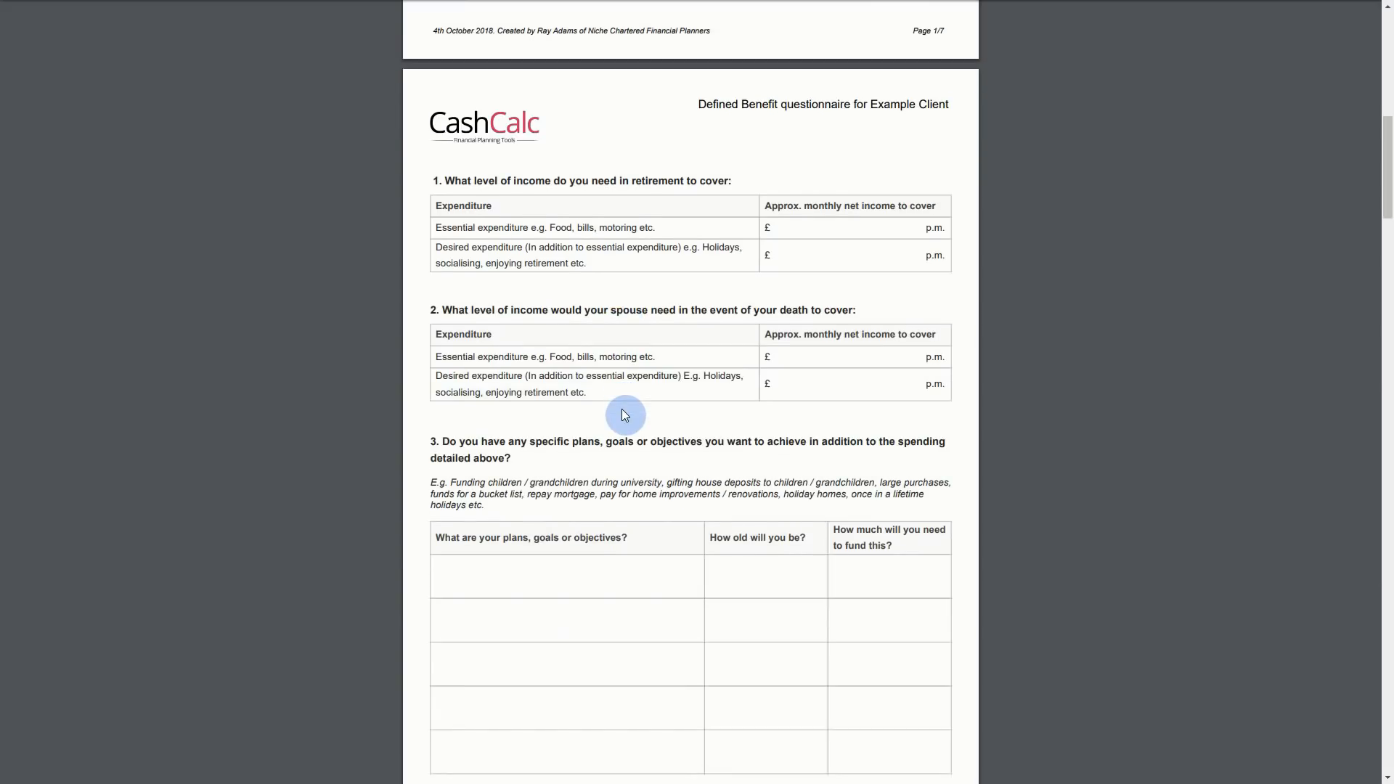
left_click_drag(445, 181, 724, 176)
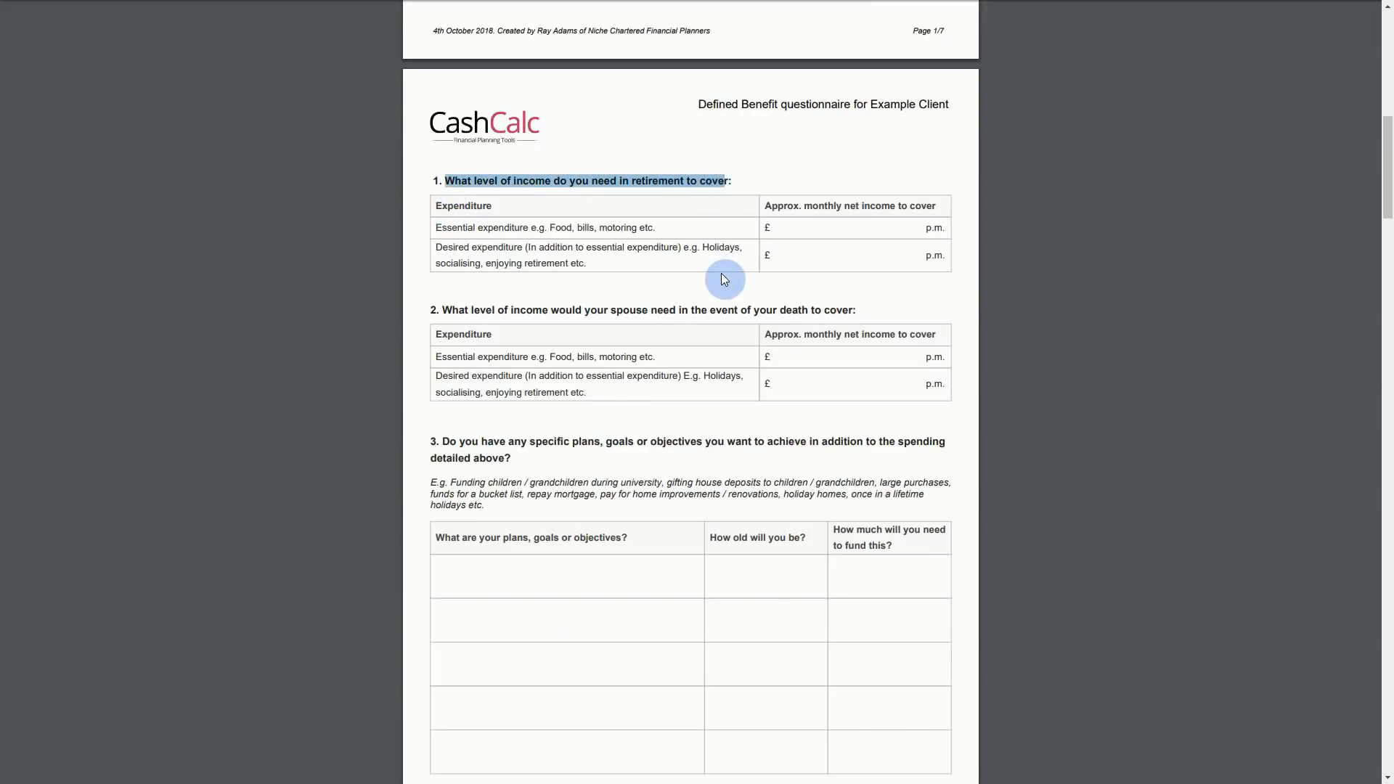
scroll(722, 281, "down", 2)
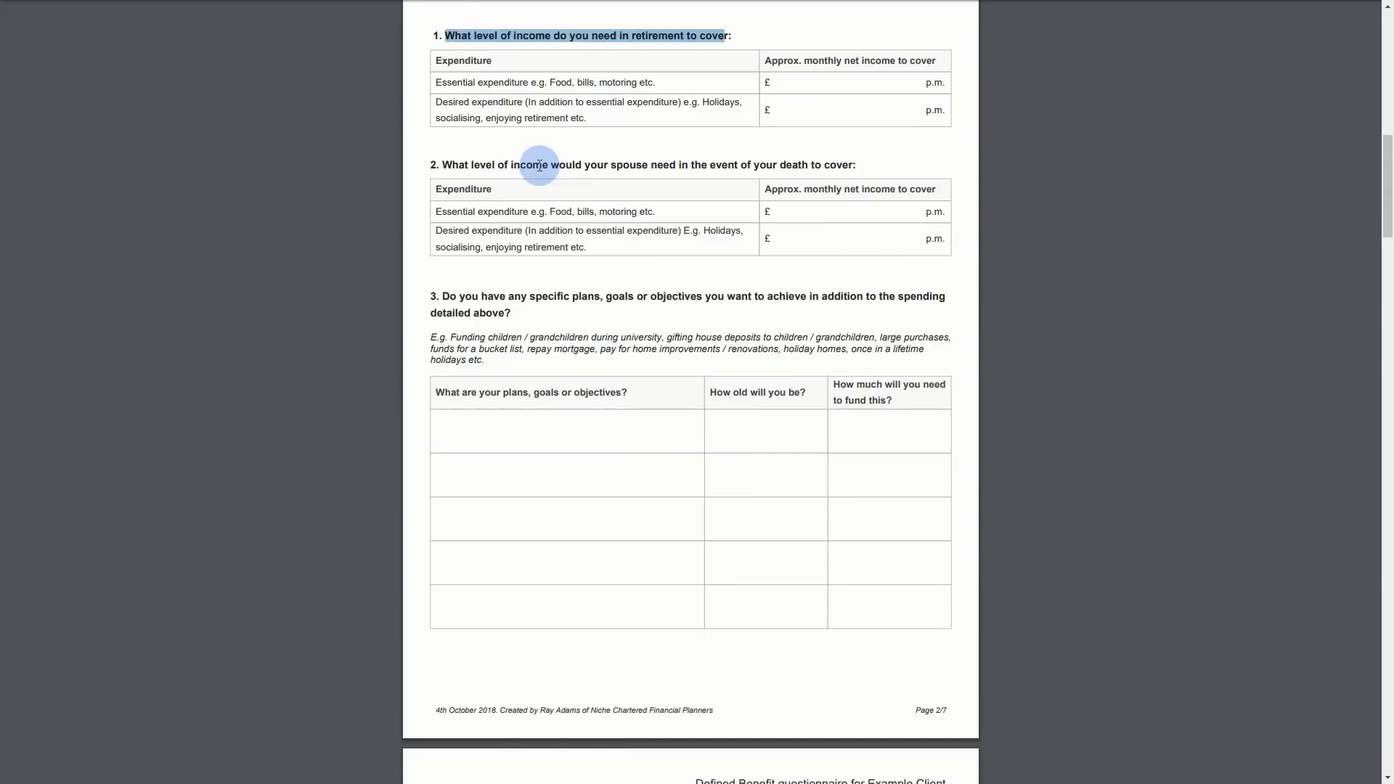
left_click_drag(535, 164, 709, 153)
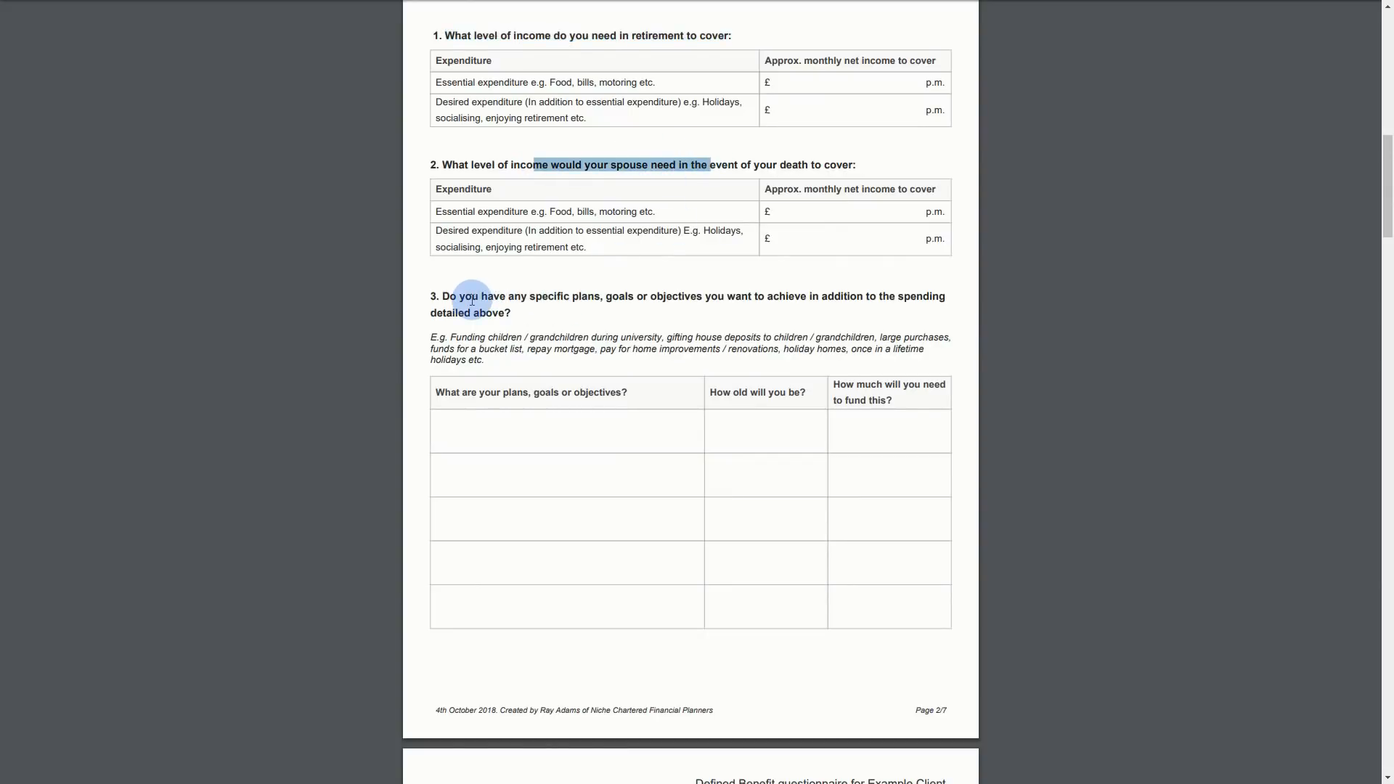
Read question 3 on specific plans, goals or objectives, including its example expenditures.
left_click_drag(444, 298, 909, 289)
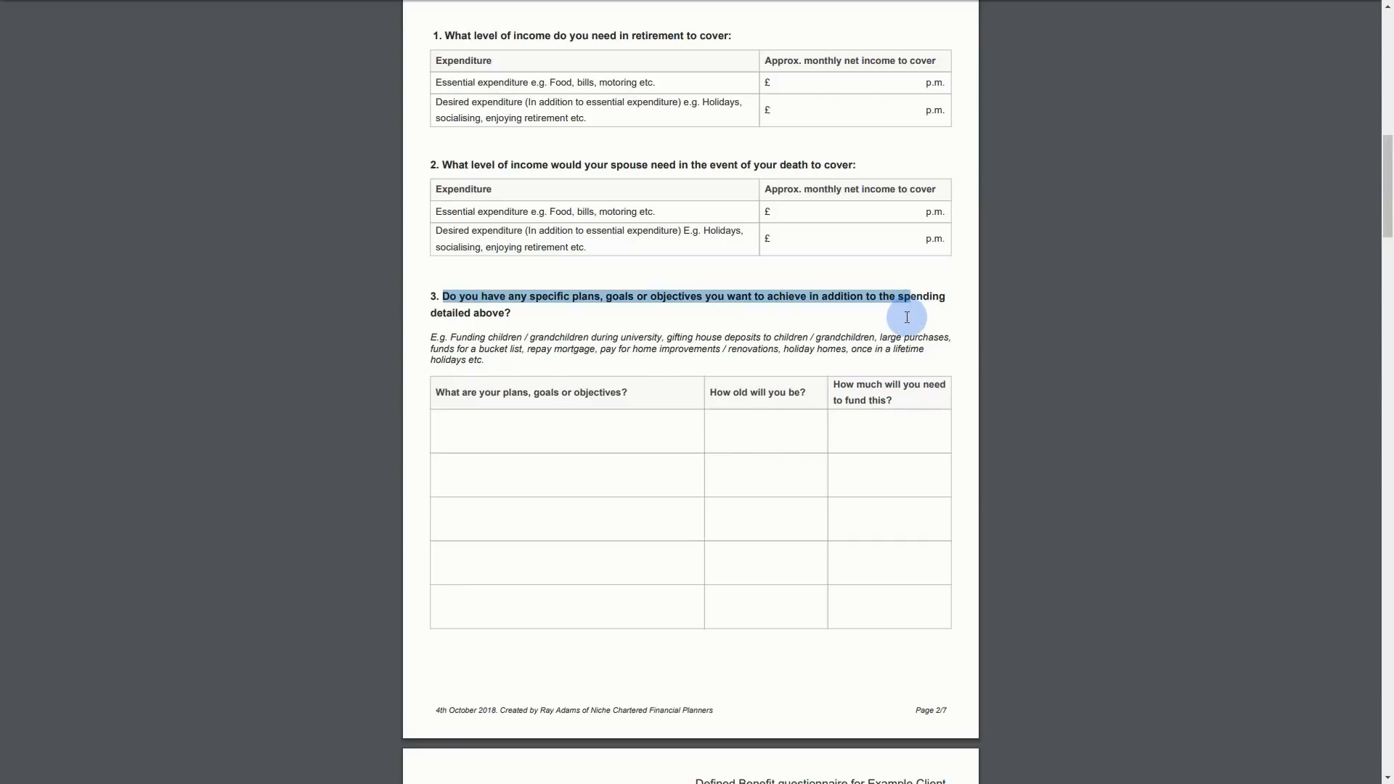
left_click_drag(906, 323, 906, 321)
left_click(903, 324)
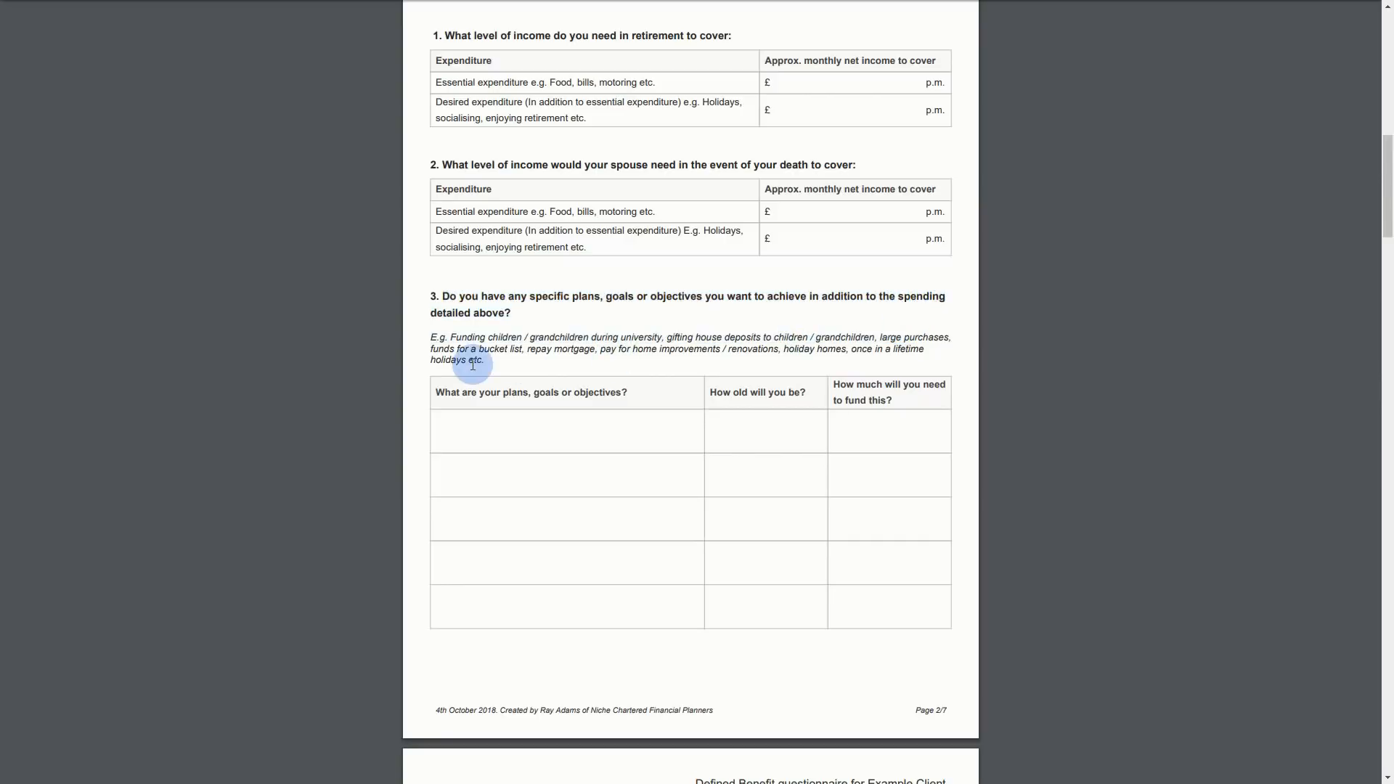
left_click_drag(454, 341, 921, 352)
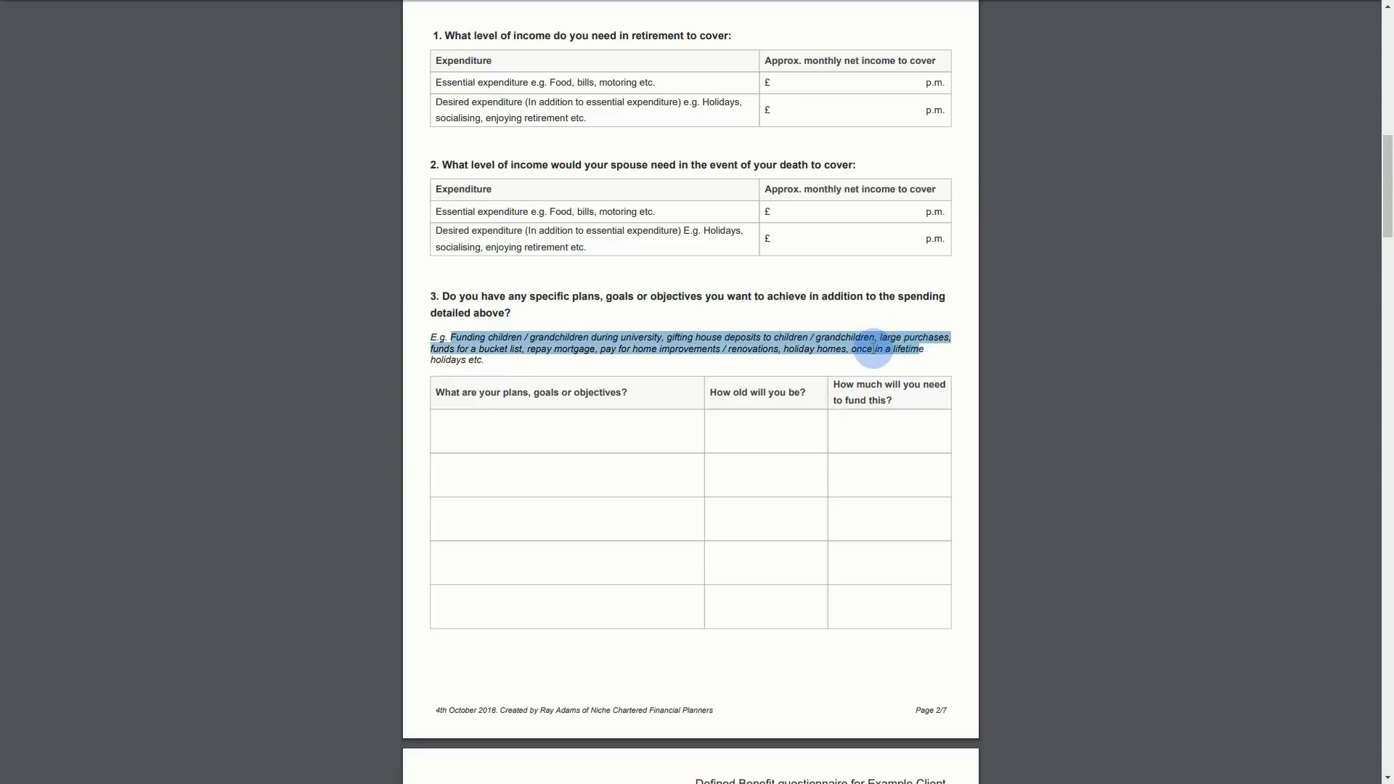
left_click(749, 352)
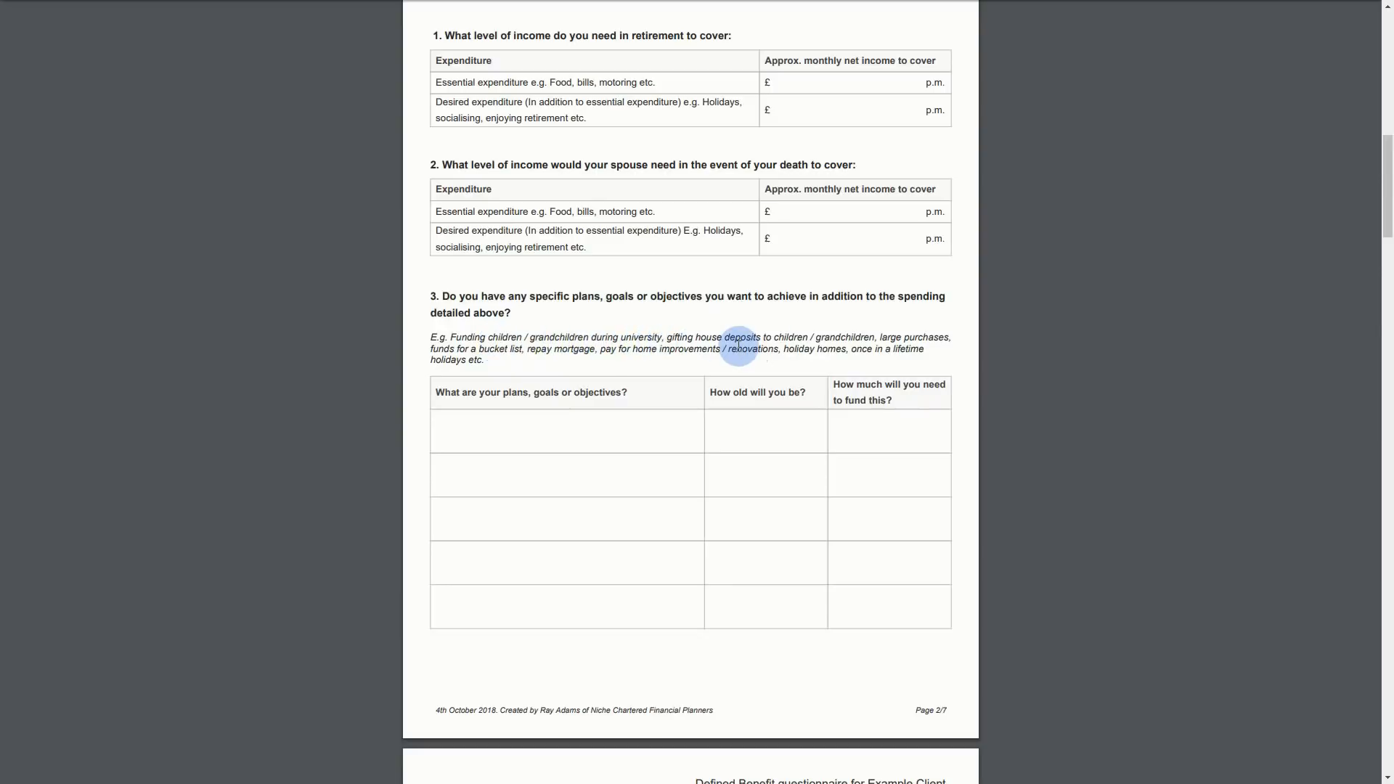
left_click_drag(738, 346, 774, 339)
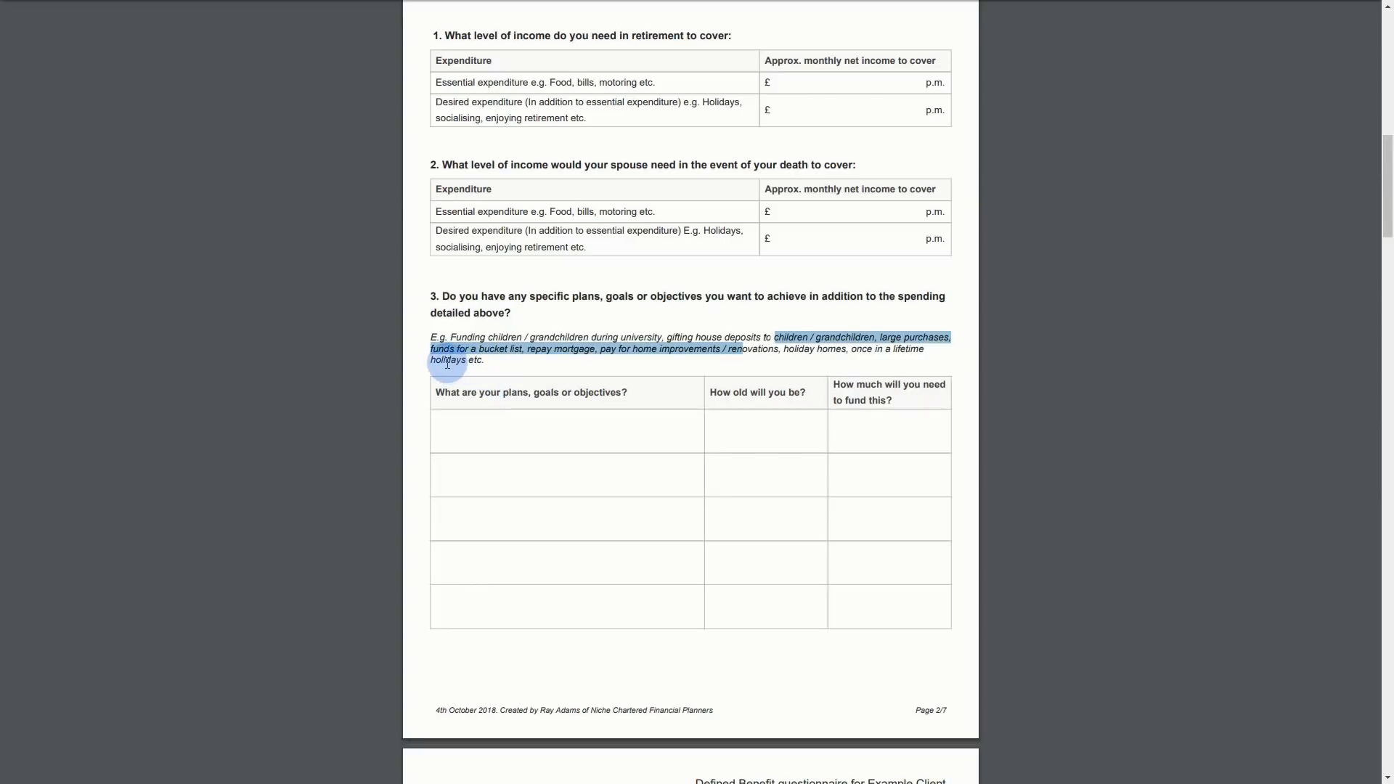
left_click_drag(440, 361, 463, 360)
Read questions 4 to 7 on existing pensions, other funding methods, reasons for transferring and essential spending.
scroll(687, 412, "down", 1)
scroll(687, 412, "down", 3)
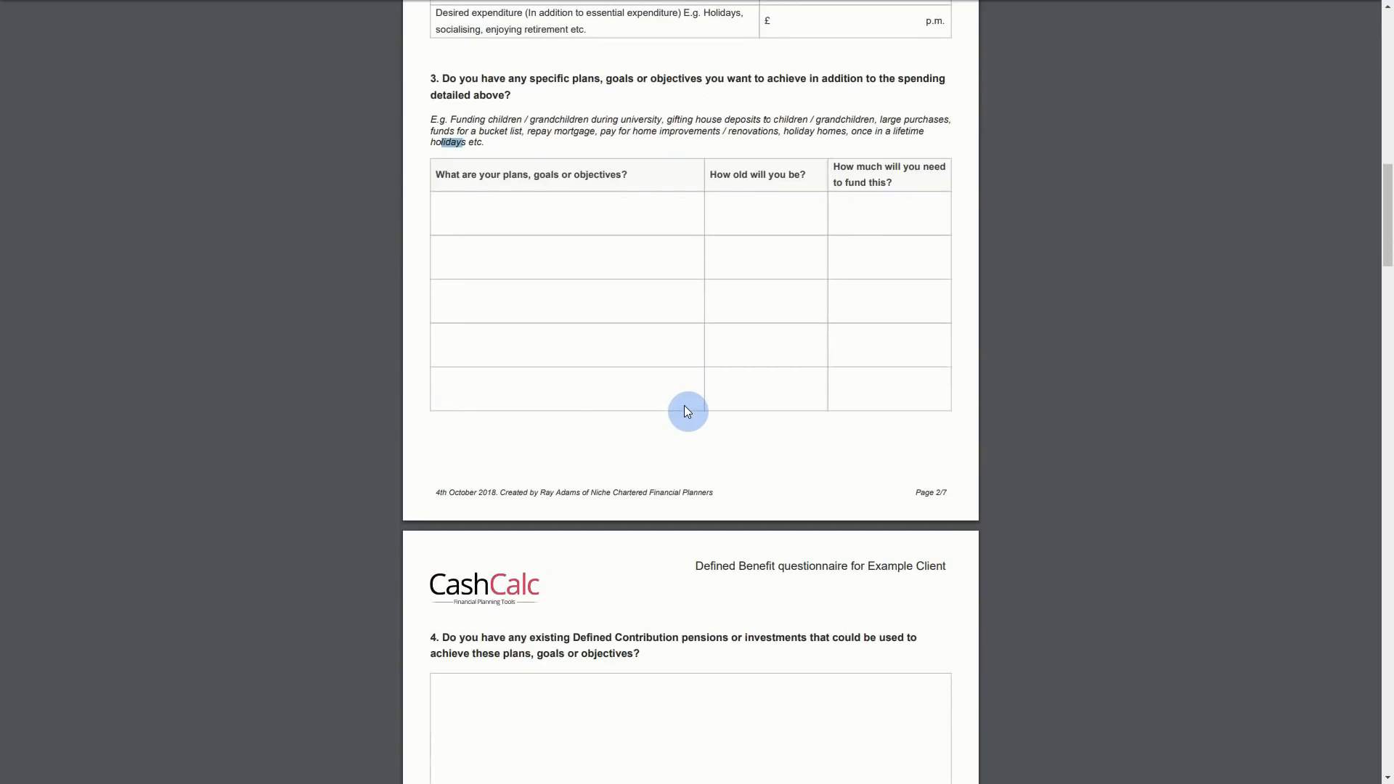
scroll(688, 411, "down", 6)
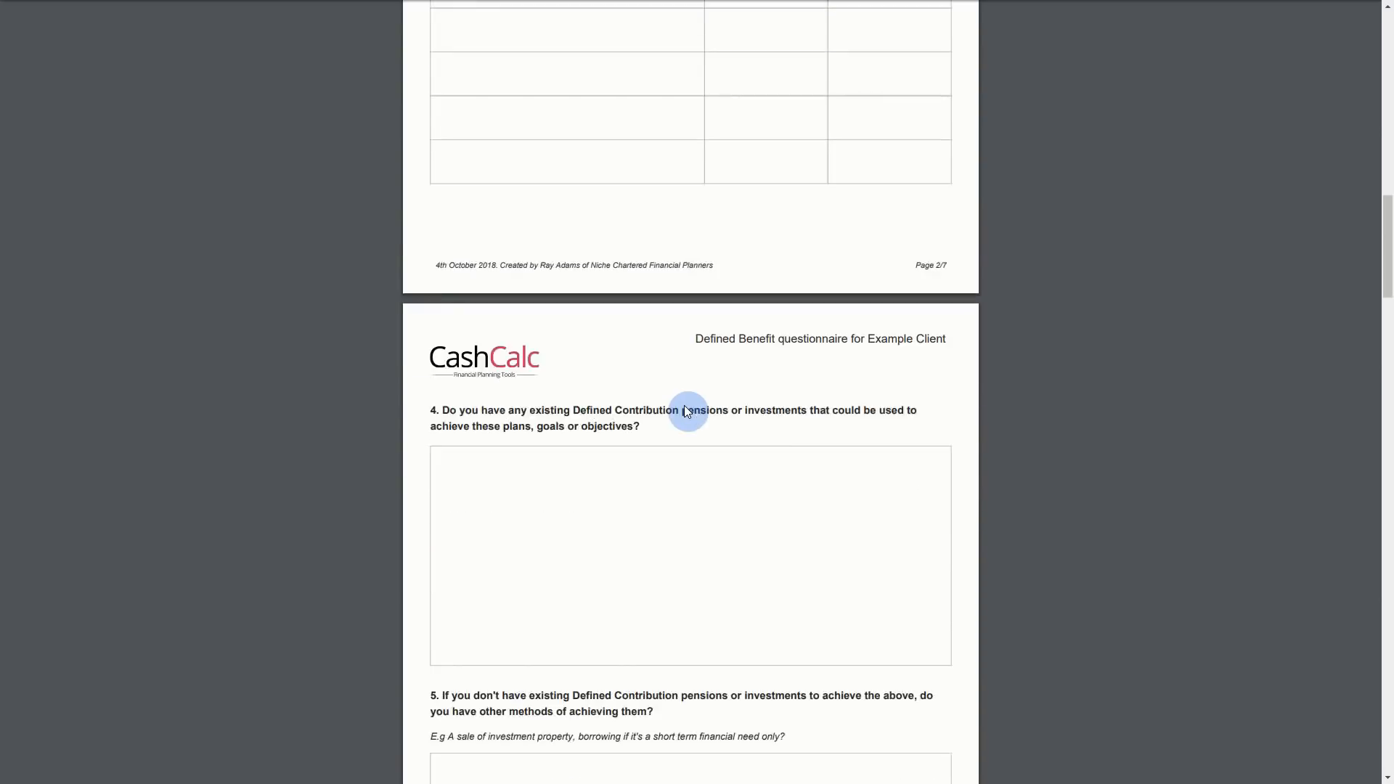
scroll(688, 412, "down", 5)
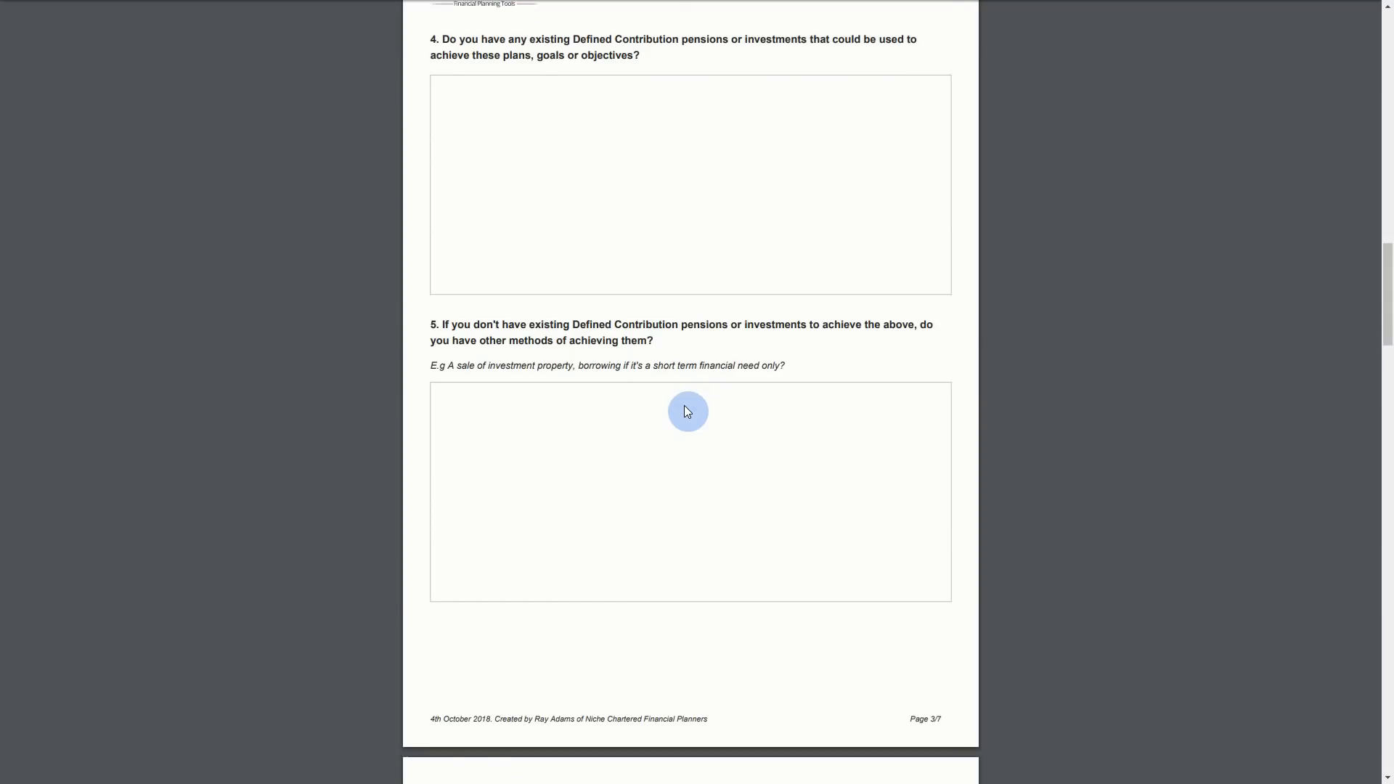
scroll(687, 412, "down", 1)
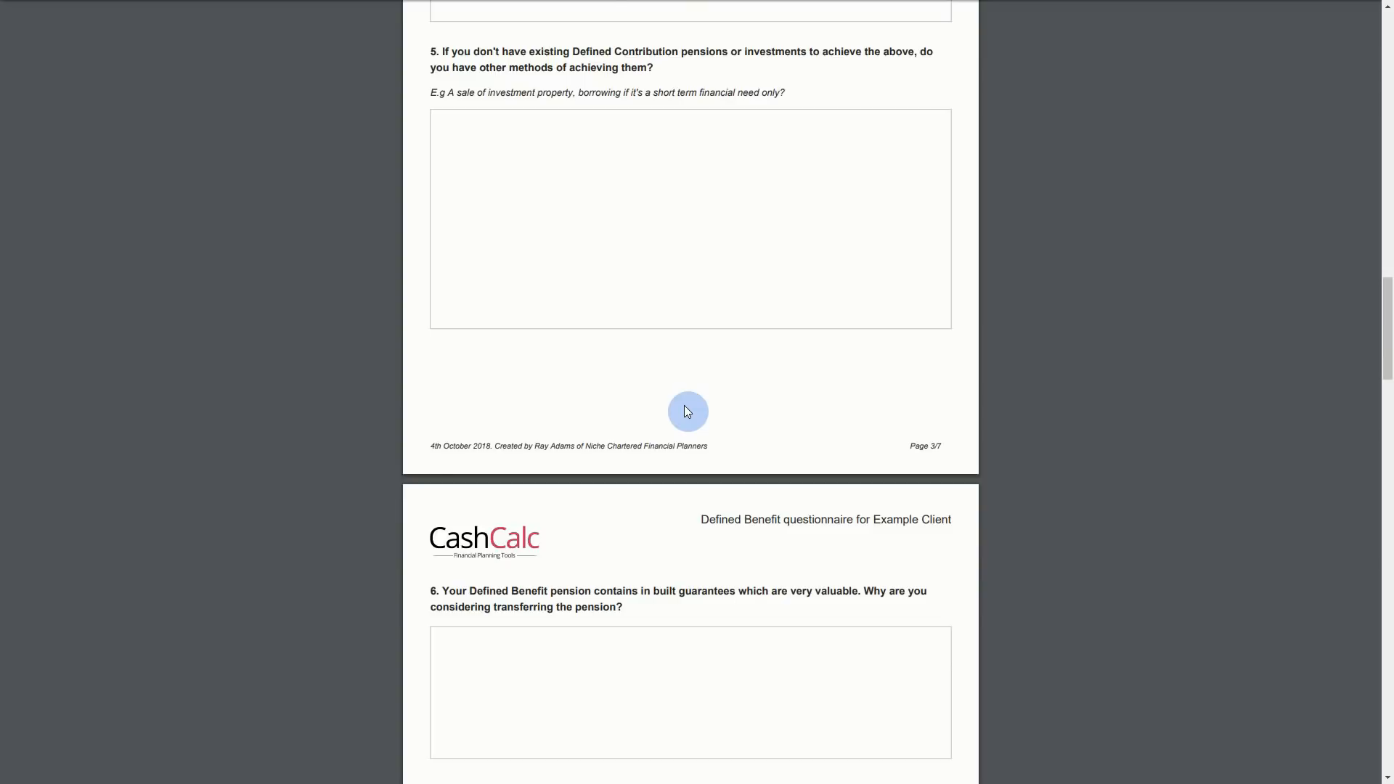
scroll(687, 412, "down", 4)
scroll(688, 411, "down", 4)
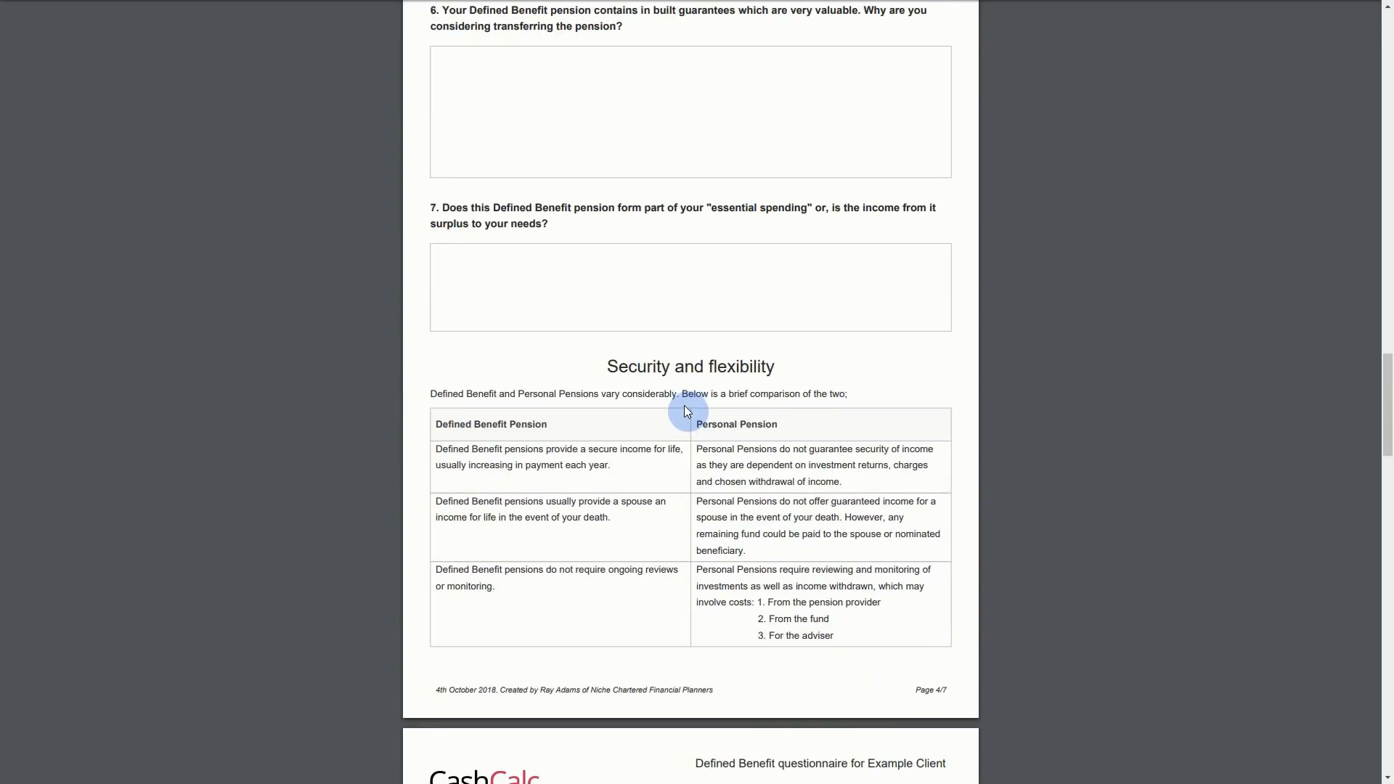
scroll(688, 411, "down", 1)
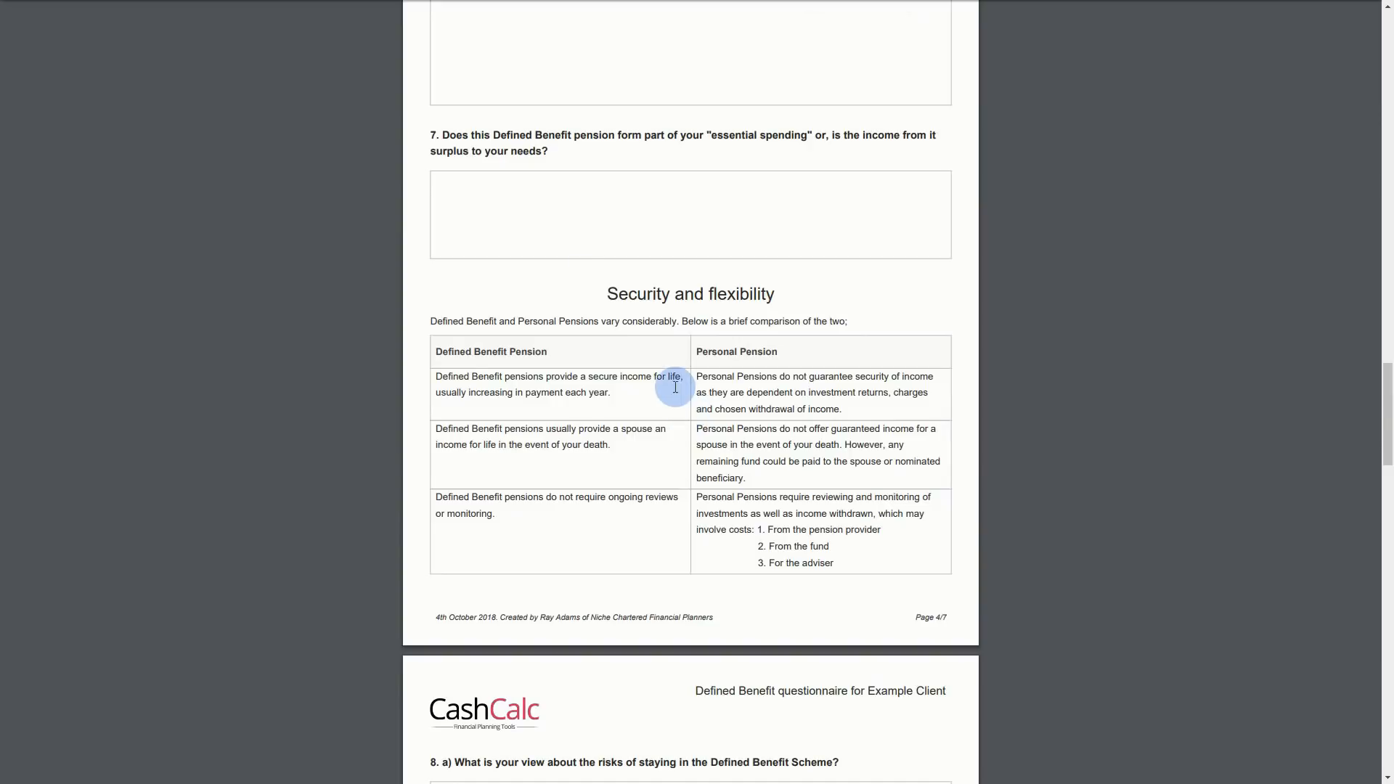
left_click_drag(436, 136, 900, 135)
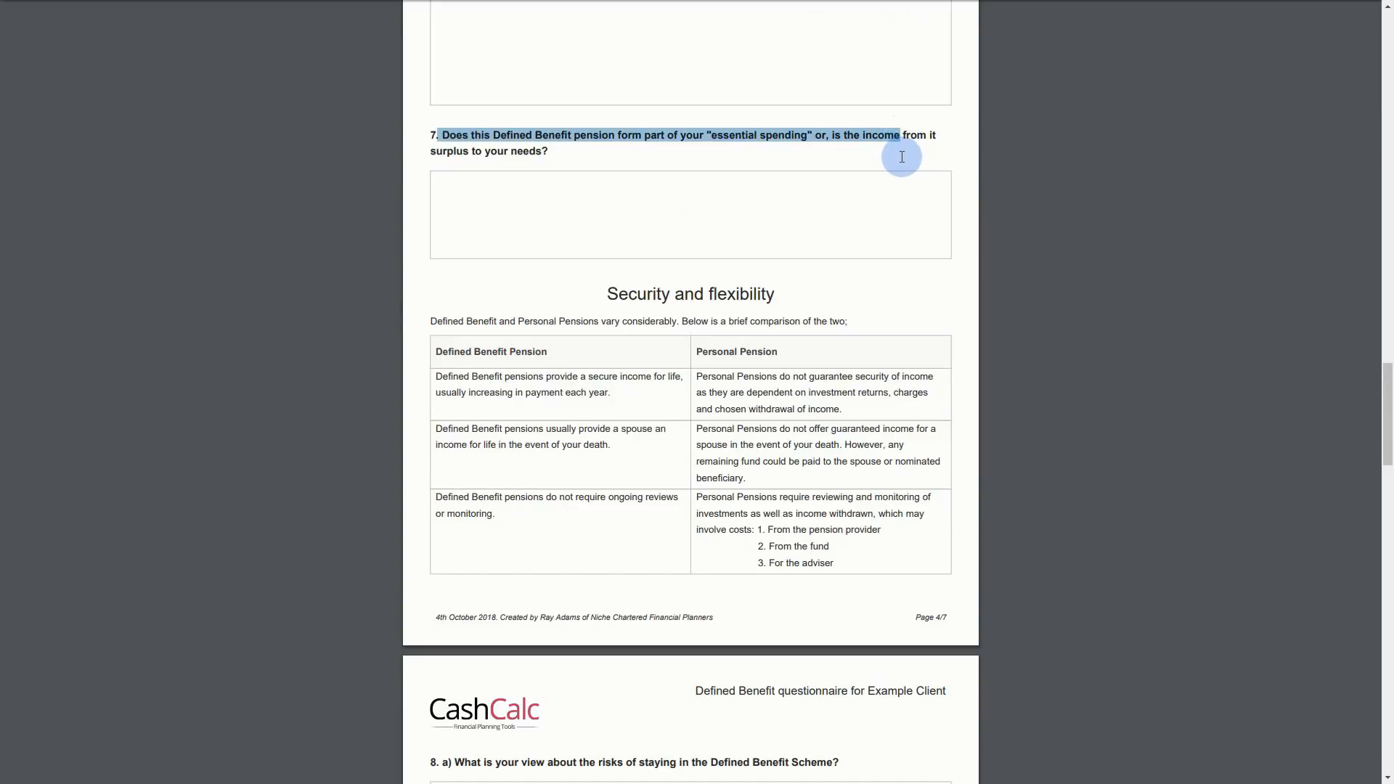
left_click_drag(499, 161, 573, 157)
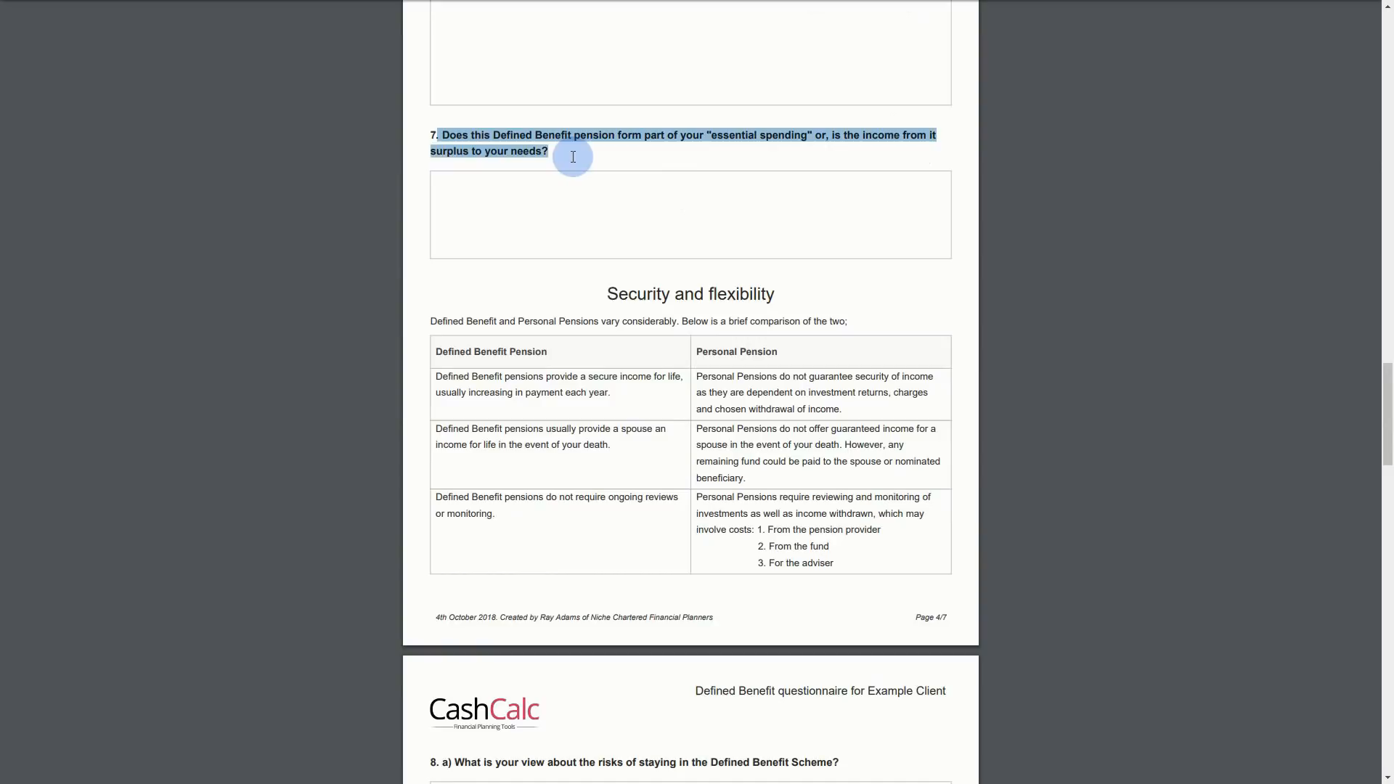
Review the Security and flexibility comparison and the parts of question 8, and return to the questionnaire's start.
scroll(794, 196, "down", 13)
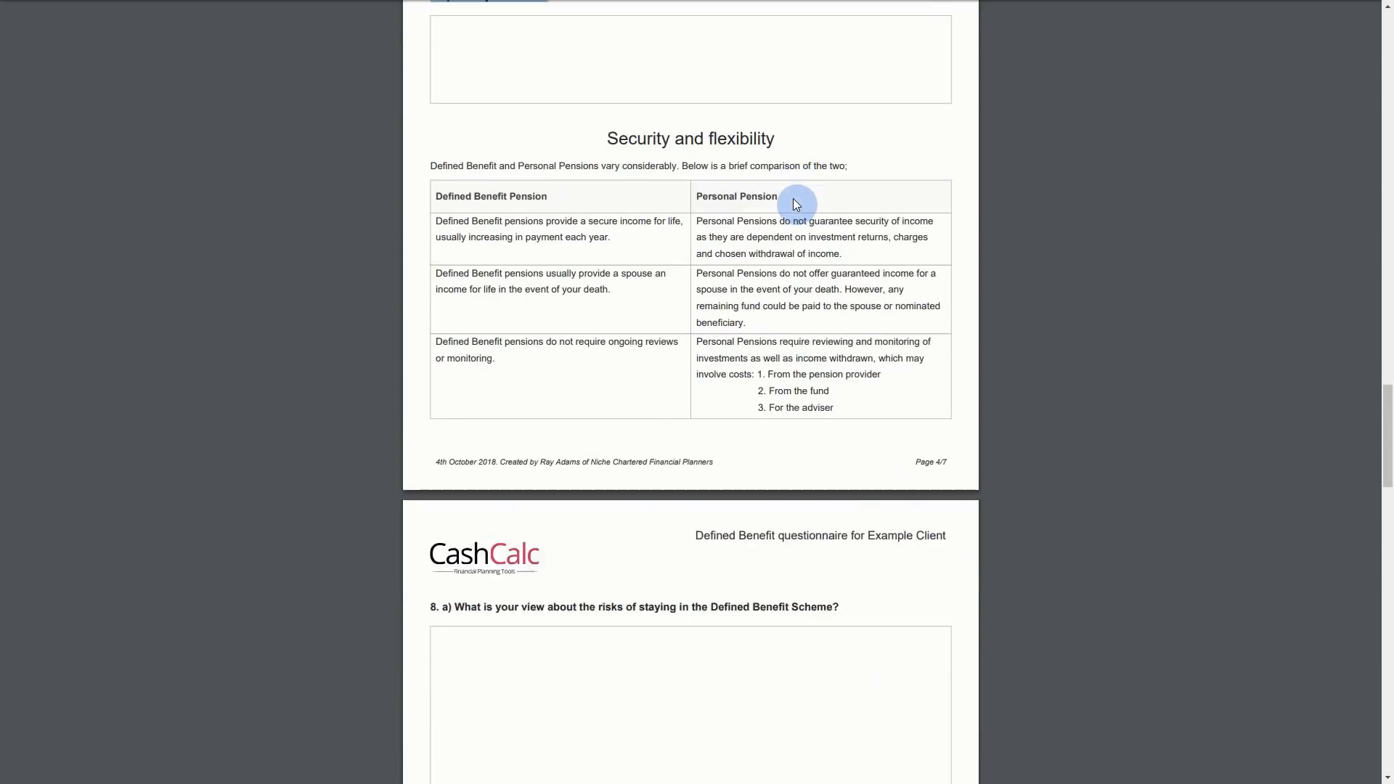
scroll(797, 204, "down", 3)
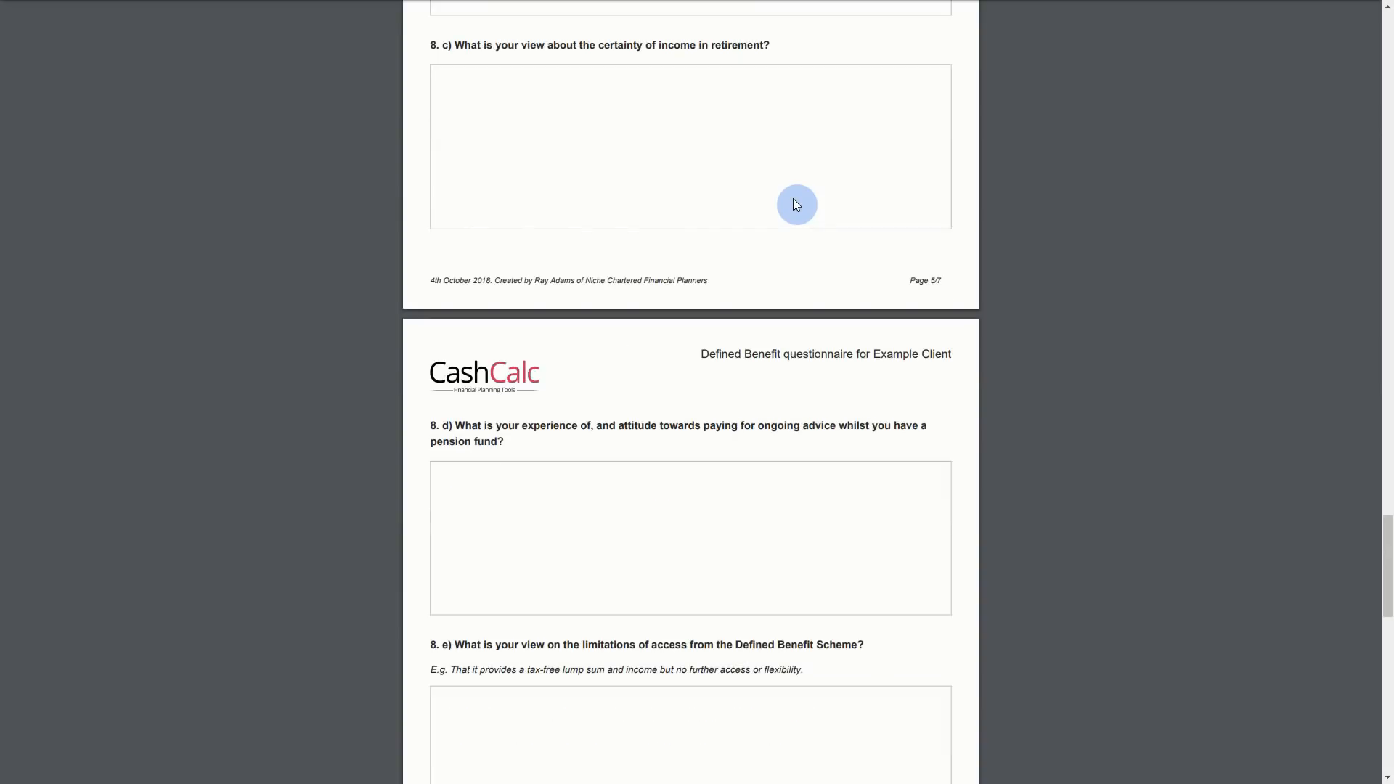
scroll(797, 204, "up", 20)
scroll(794, 202, "up", 20)
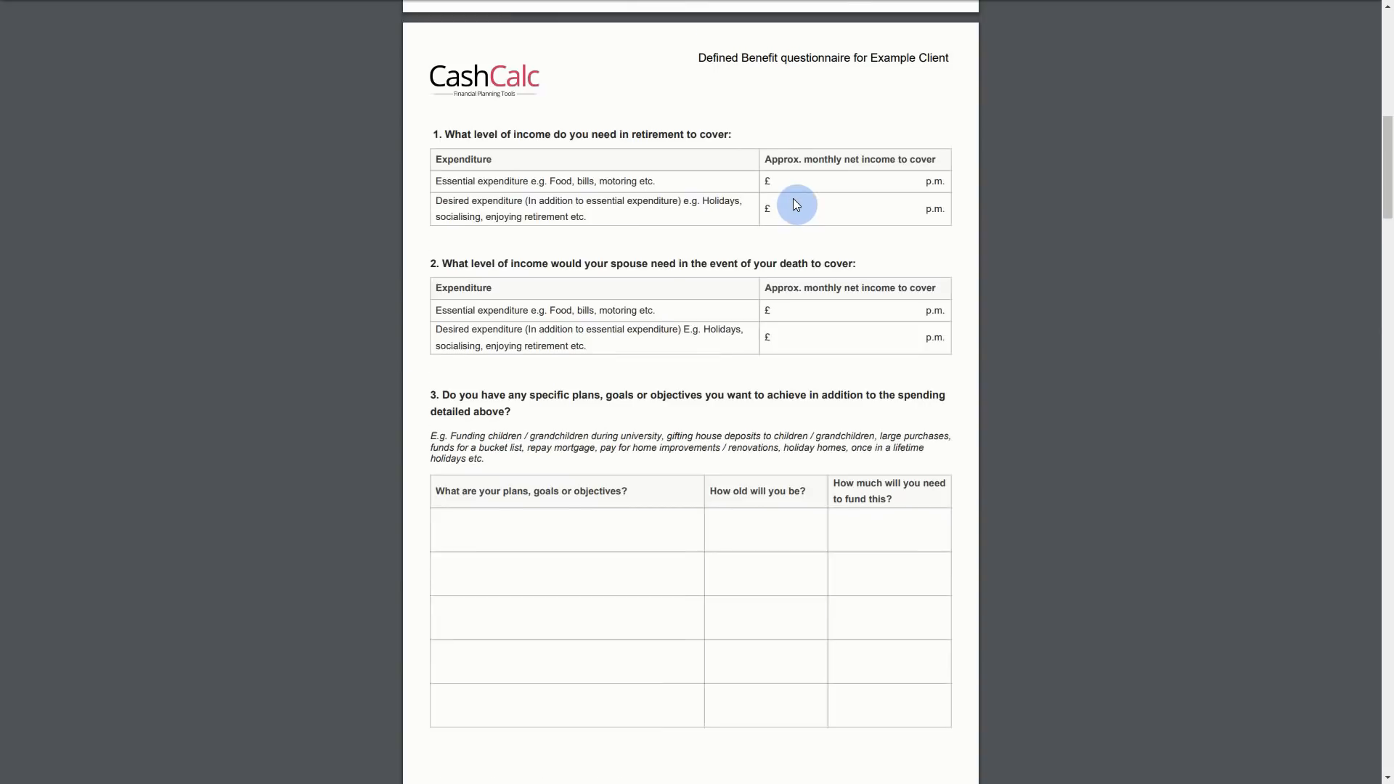
Exit full screen, close the questionnaire and open the Transfer Value Comparator & APTA calculator for the client.
key("F11")
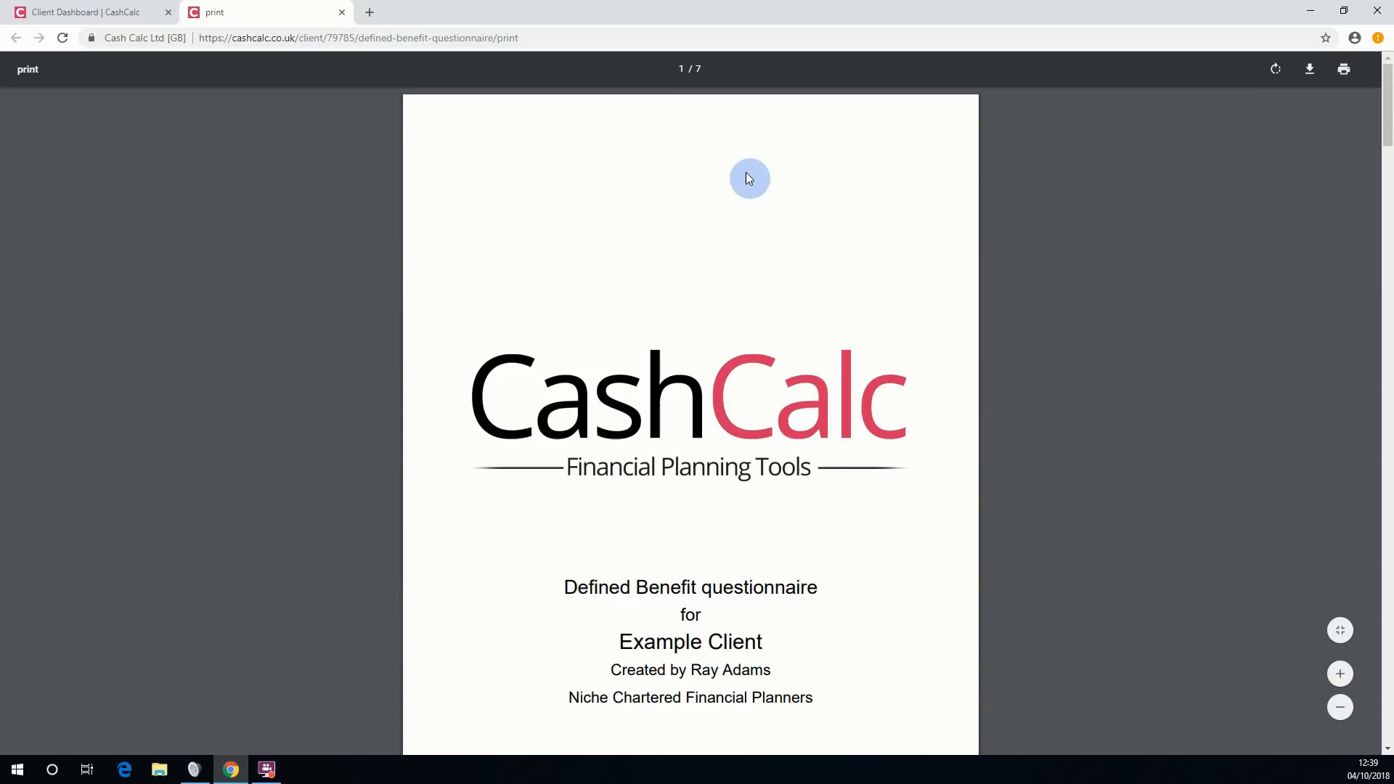
left_click(342, 12)
left_click(933, 282)
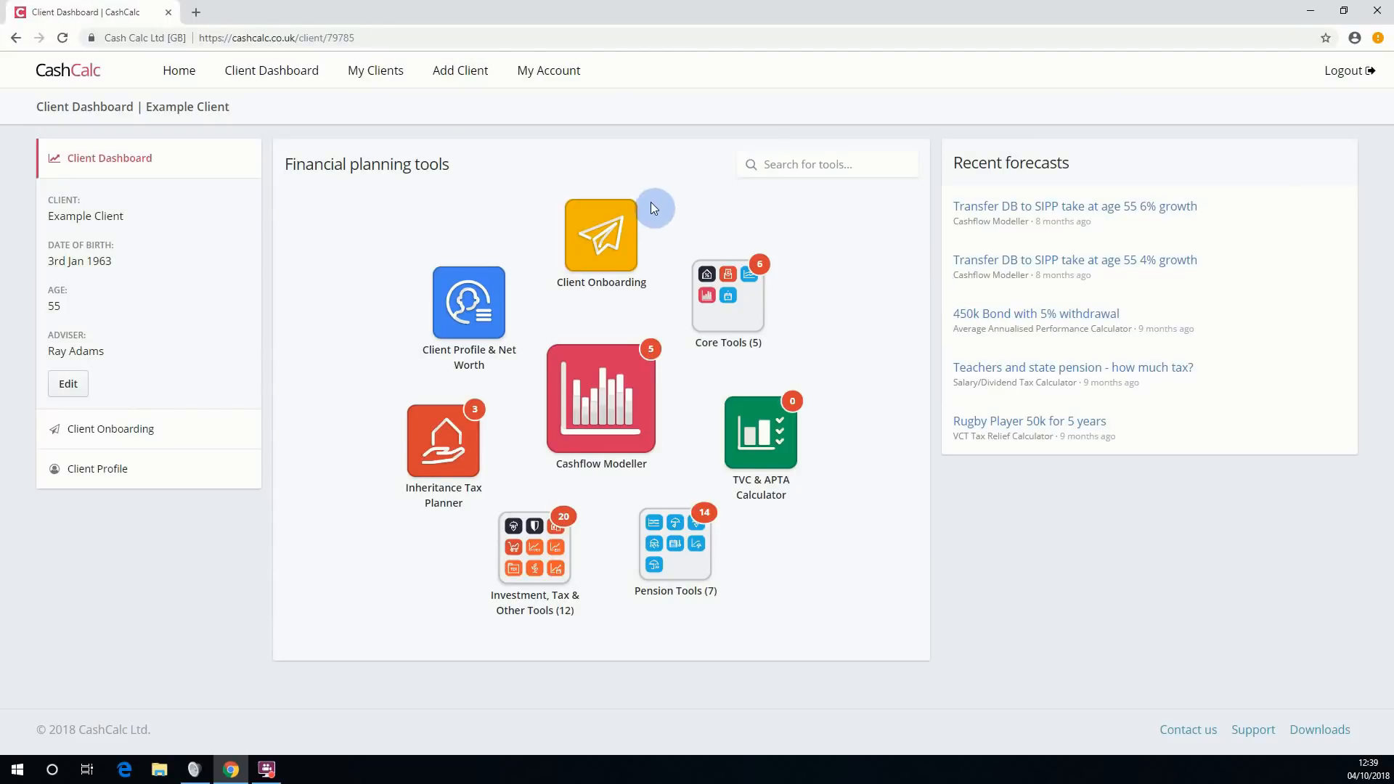
left_click(751, 443)
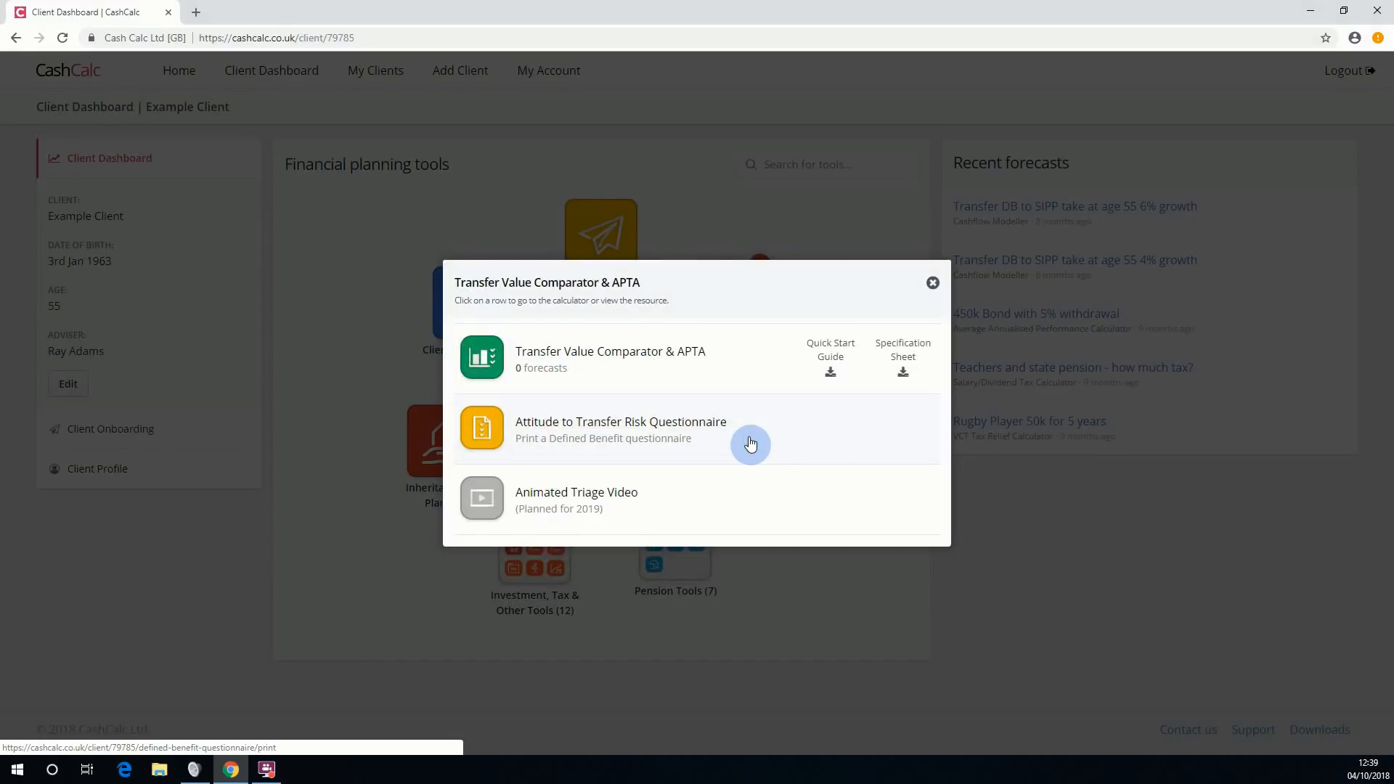
left_click(620, 354)
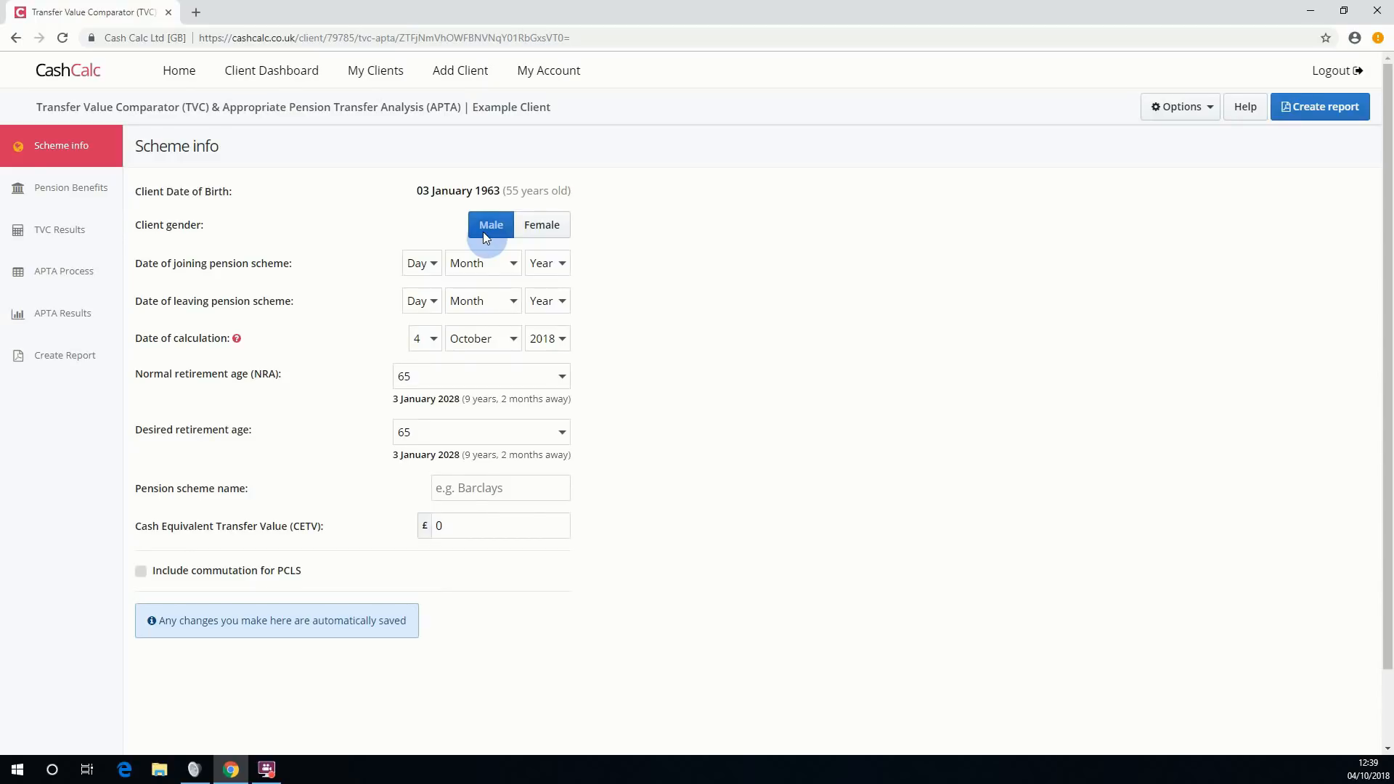
Set the date of joining the pension scheme to 1 January 1985.
left_click(429, 270)
left_click(413, 300)
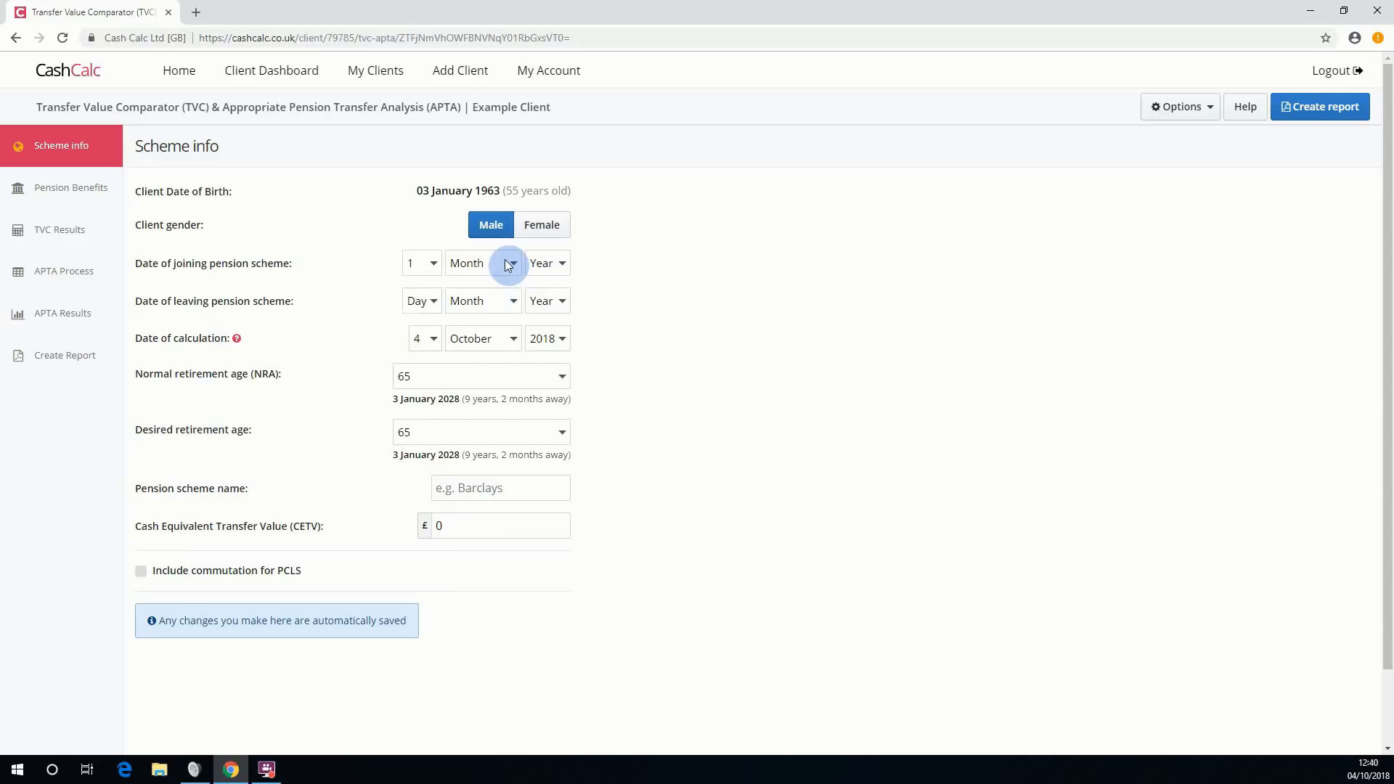
left_click(508, 264)
left_click(488, 303)
left_click(563, 264)
left_click(564, 406)
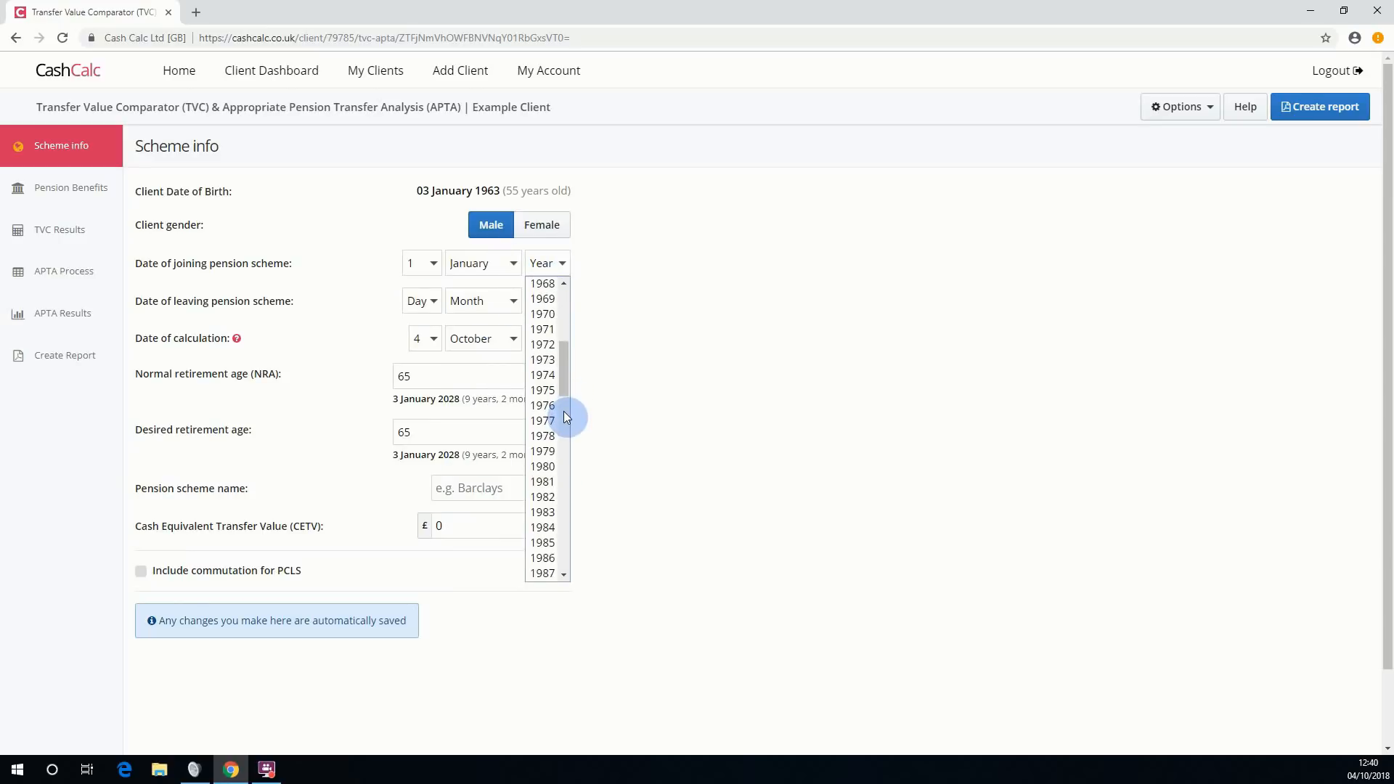
scroll(548, 349, "up", 5)
left_click(554, 537)
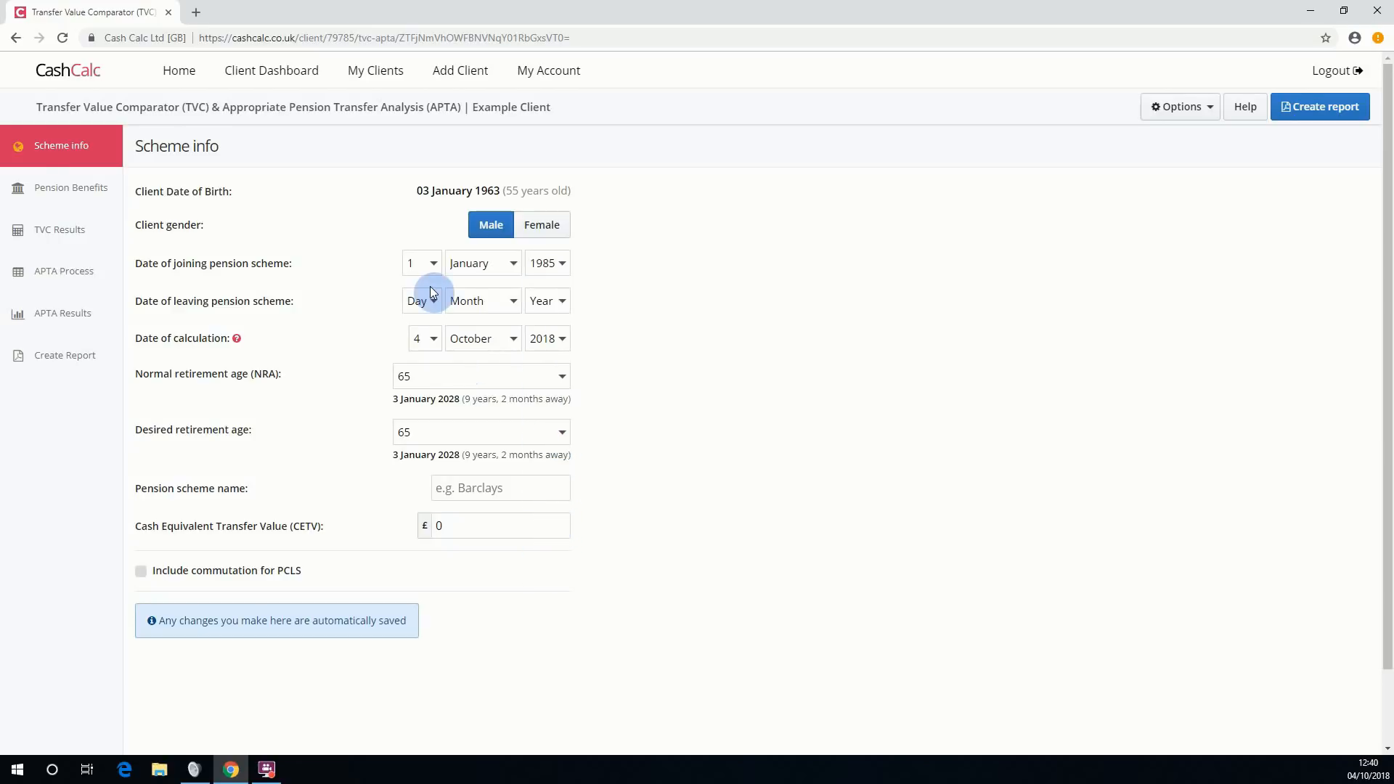
Set the date of leaving the pension scheme to 1 January 2015.
left_click(565, 303)
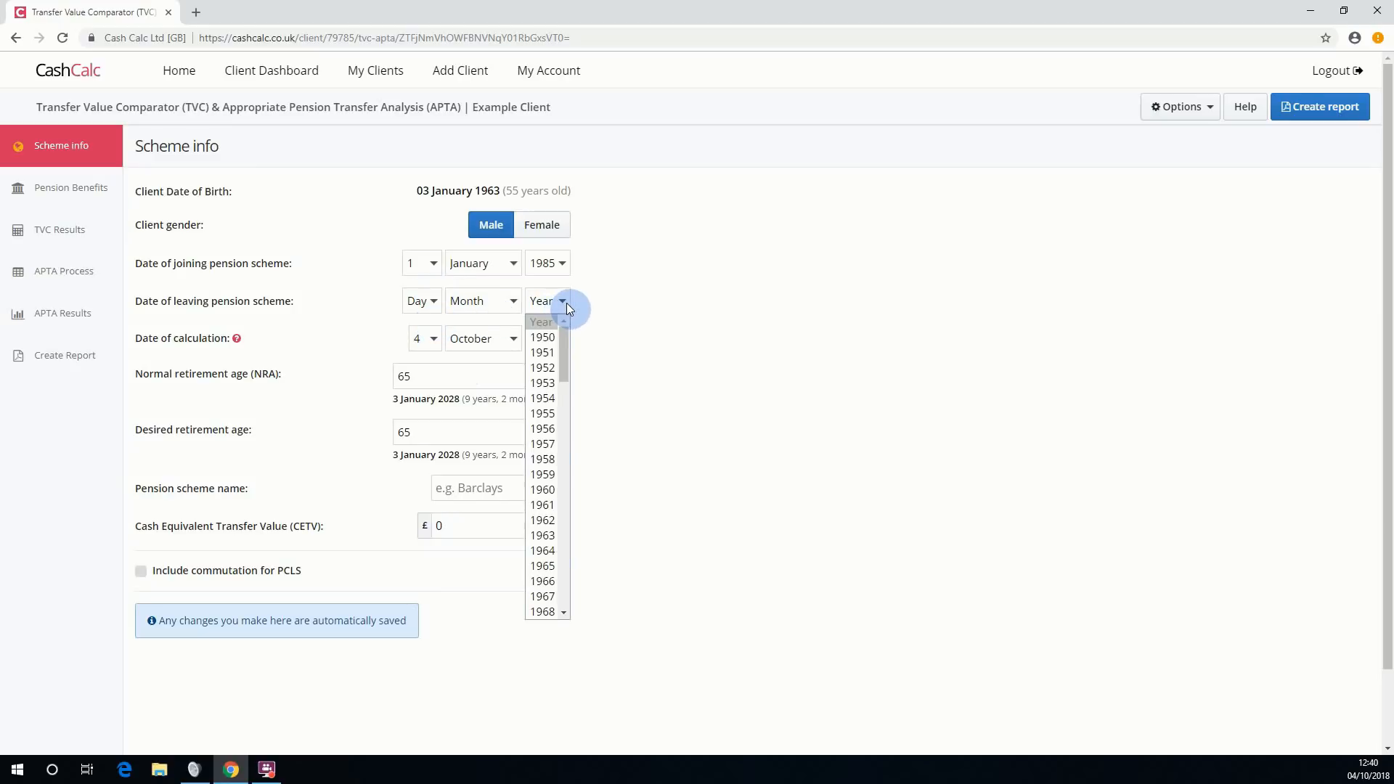
scroll(563, 474, "down", 4)
scroll(564, 474, "down", 10)
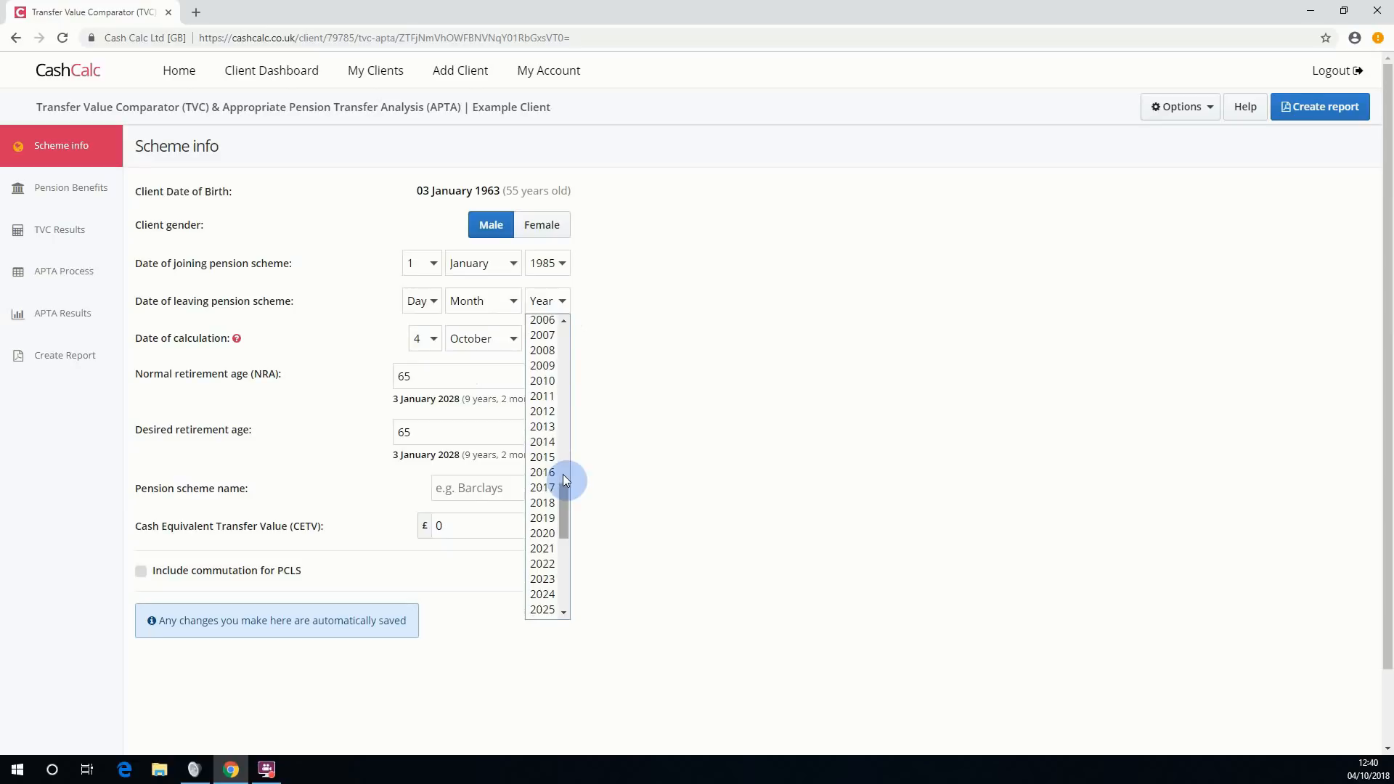
left_click(557, 458)
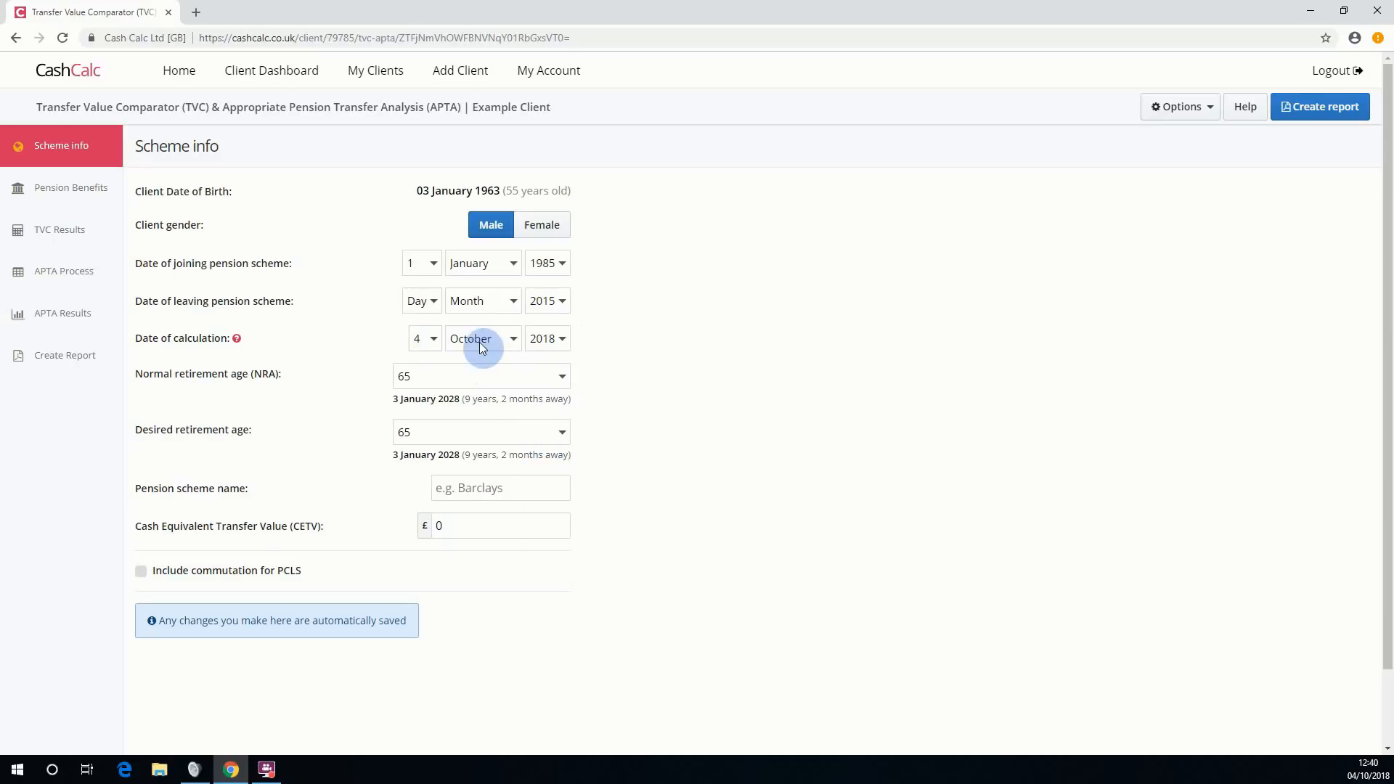
left_click(466, 306)
left_click(442, 302)
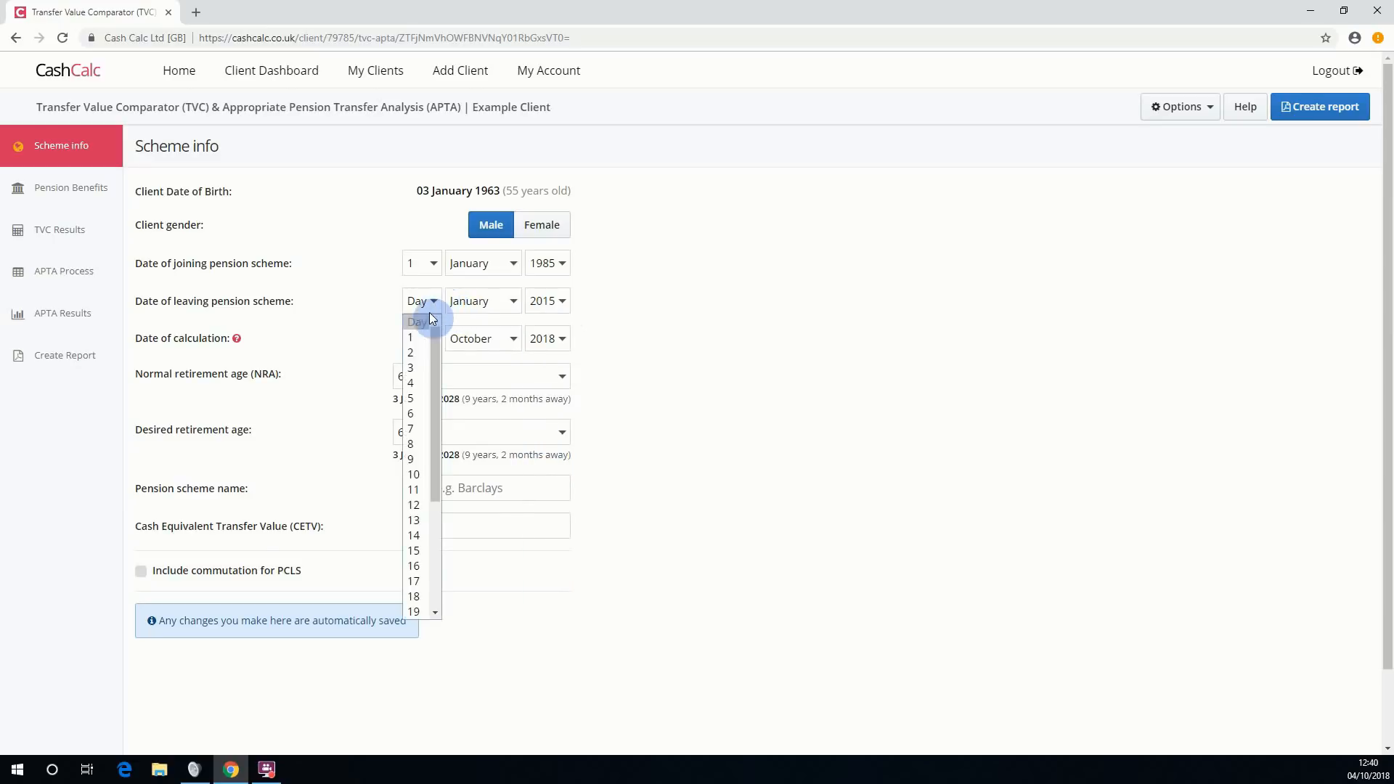
left_click(418, 331)
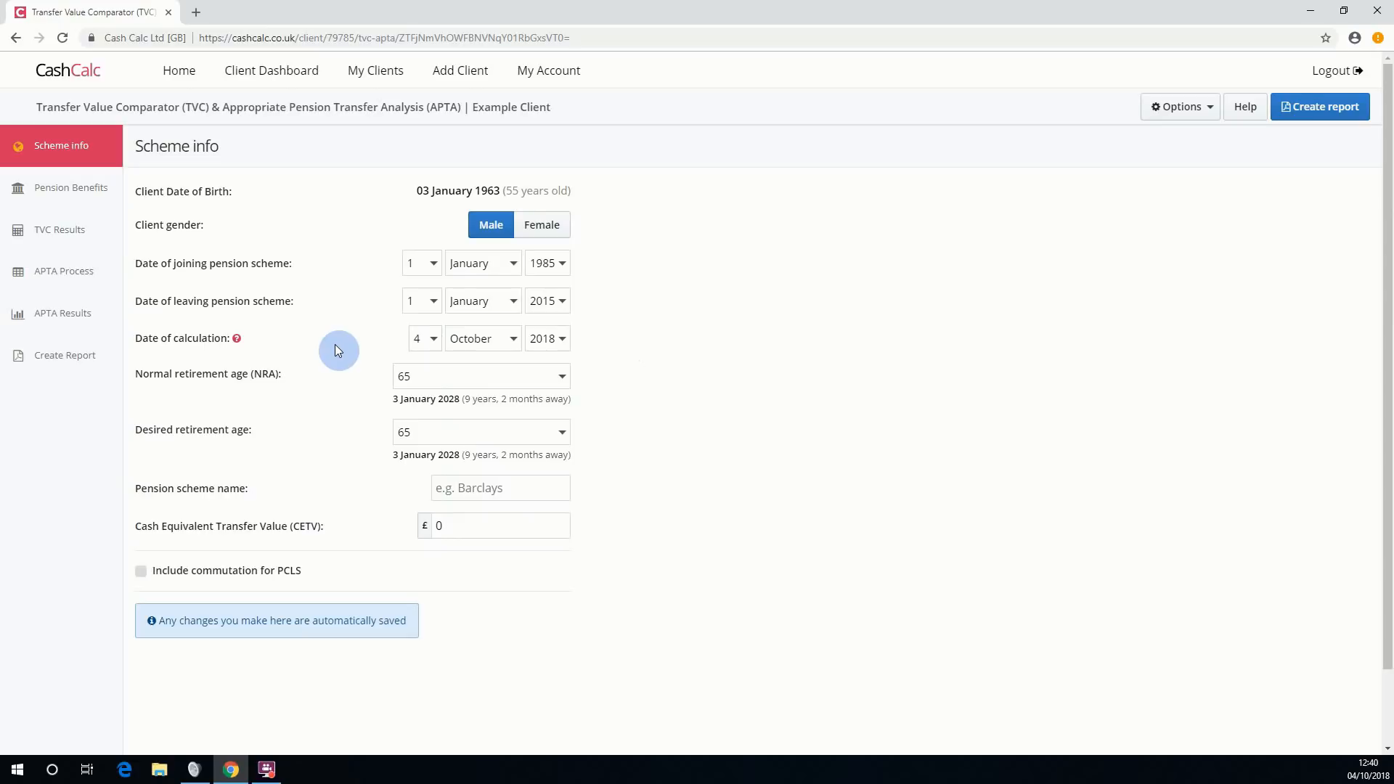
left_click(562, 376)
left_click(564, 379)
left_click(564, 434)
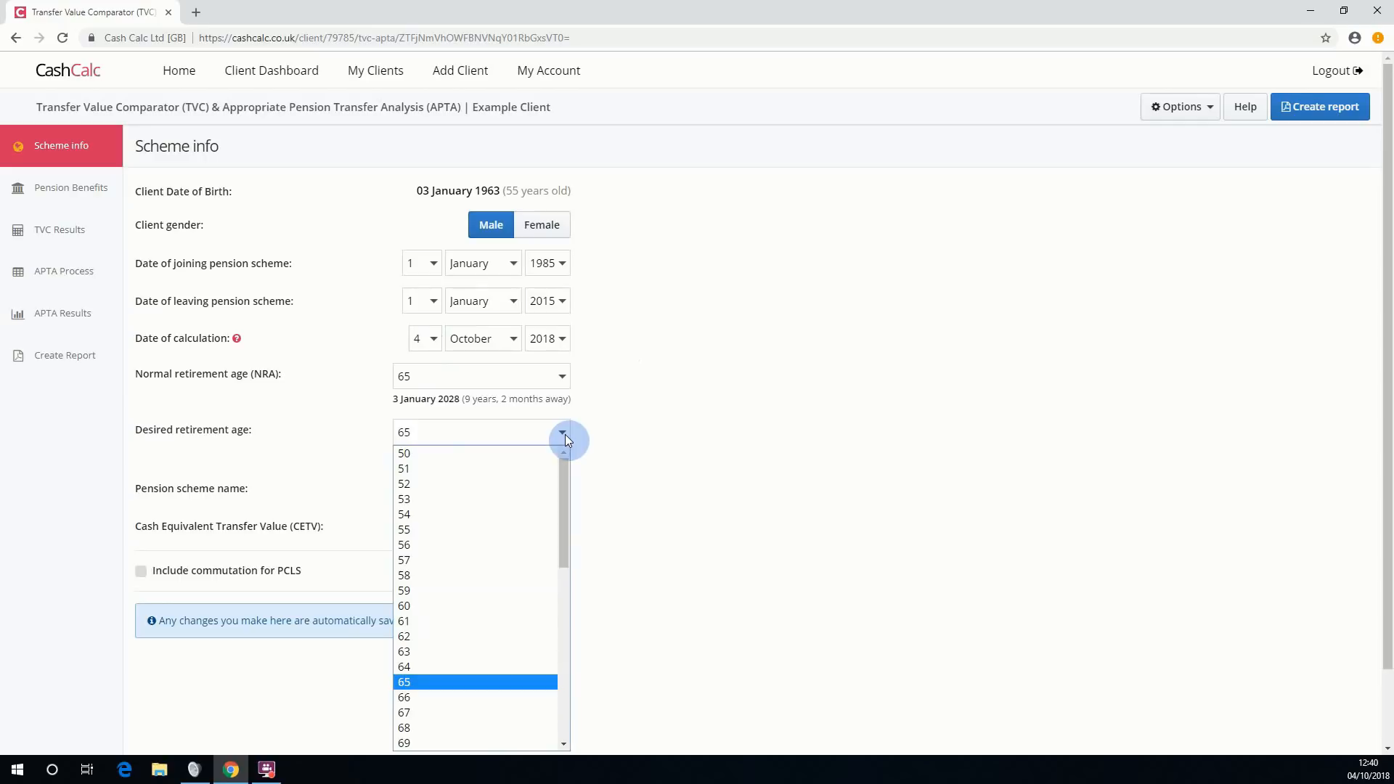
left_click(565, 434)
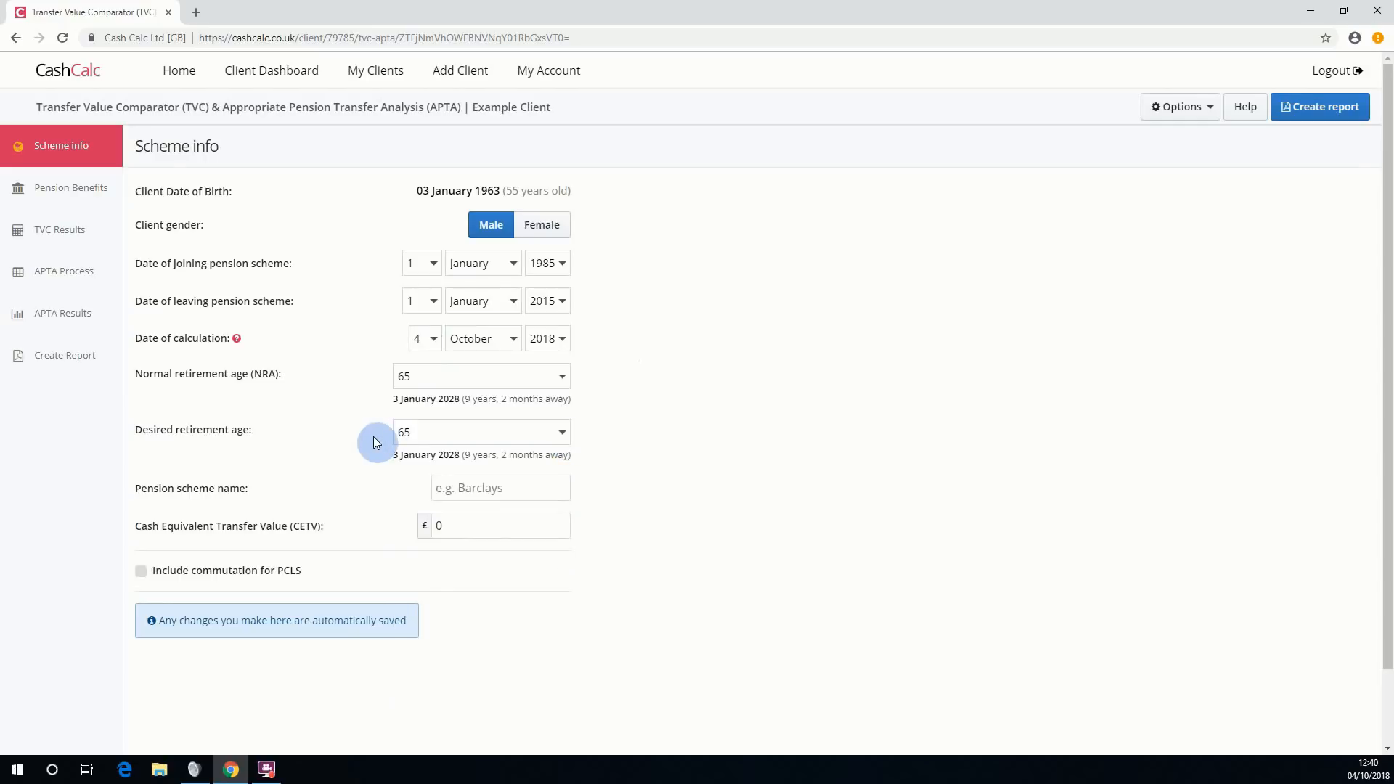
Name the pension scheme "XYZ employer" and set its Cash Equivalent Transfer Value to £250000.
left_click(464, 488)
type("XYZ")
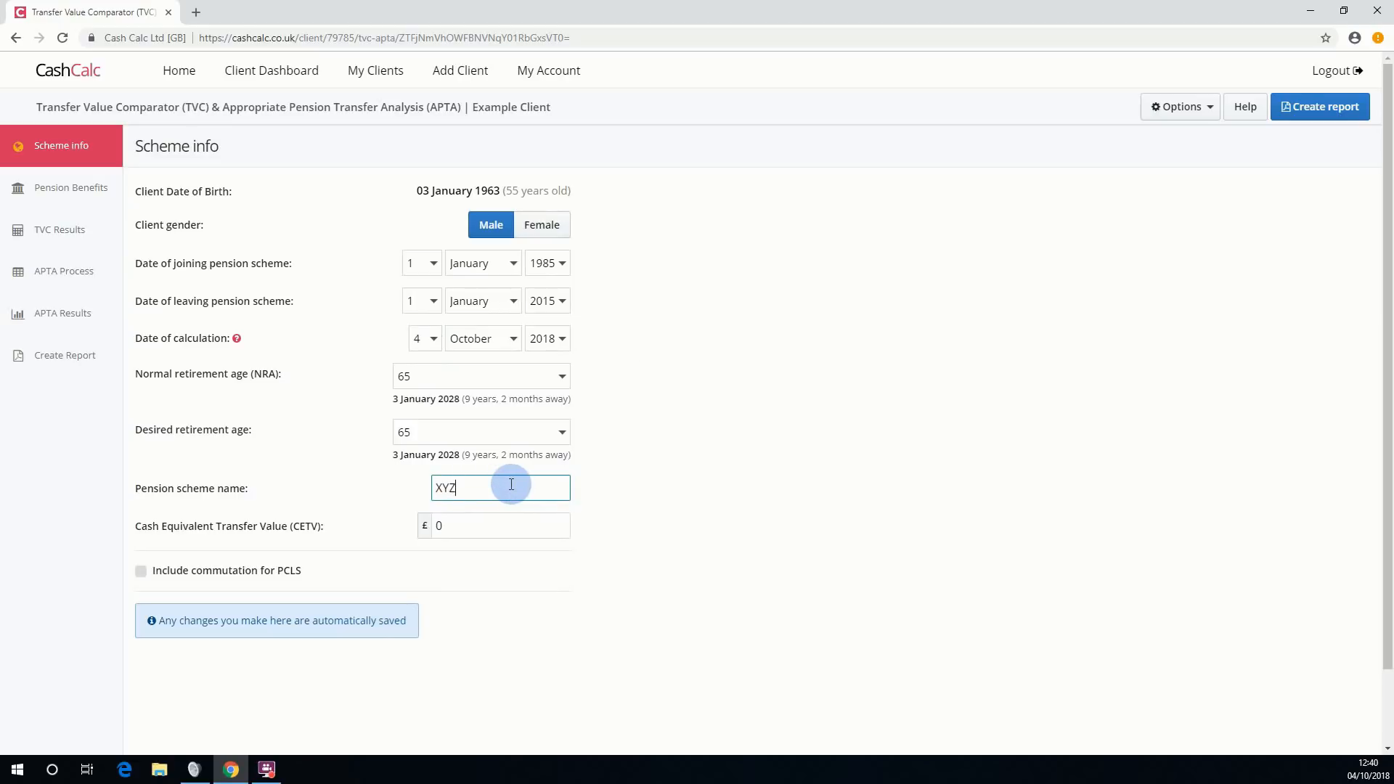
type(" employer")
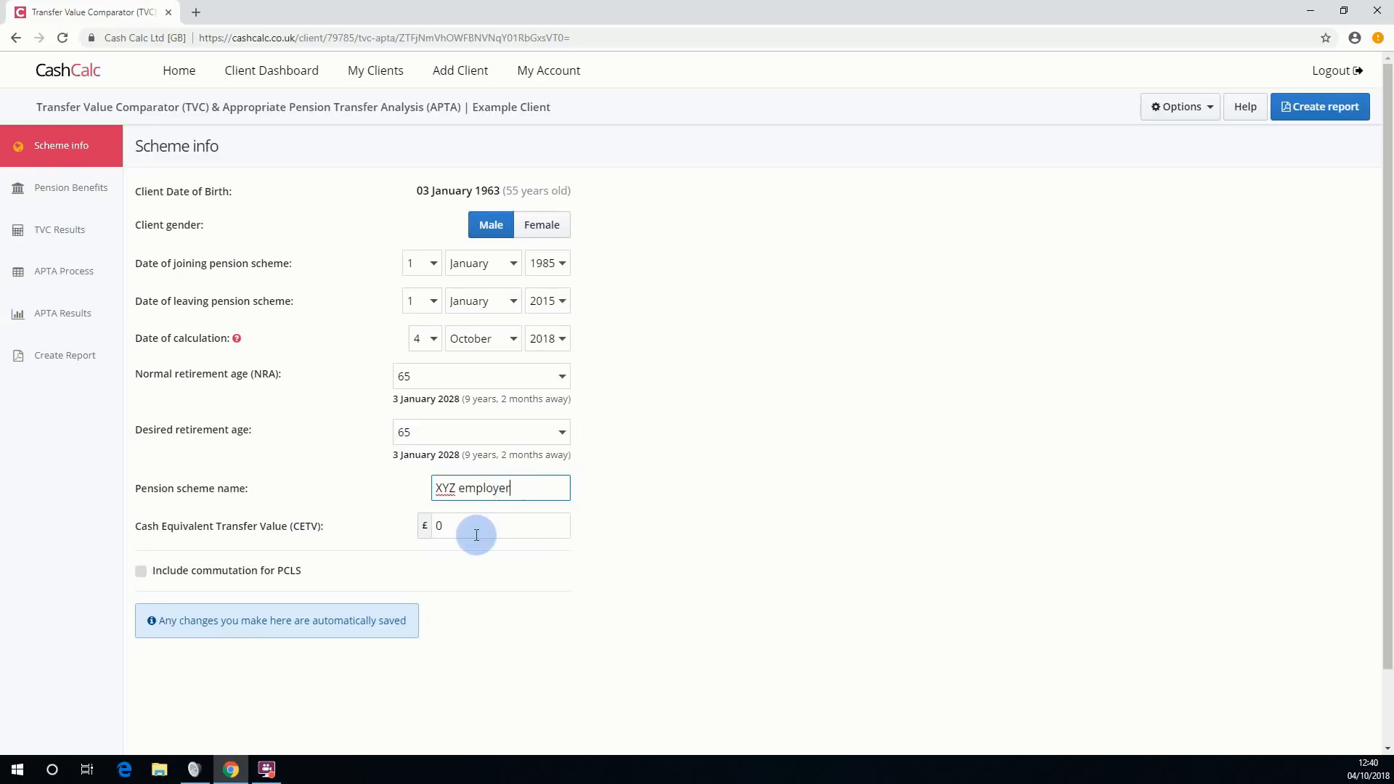
left_click(443, 526)
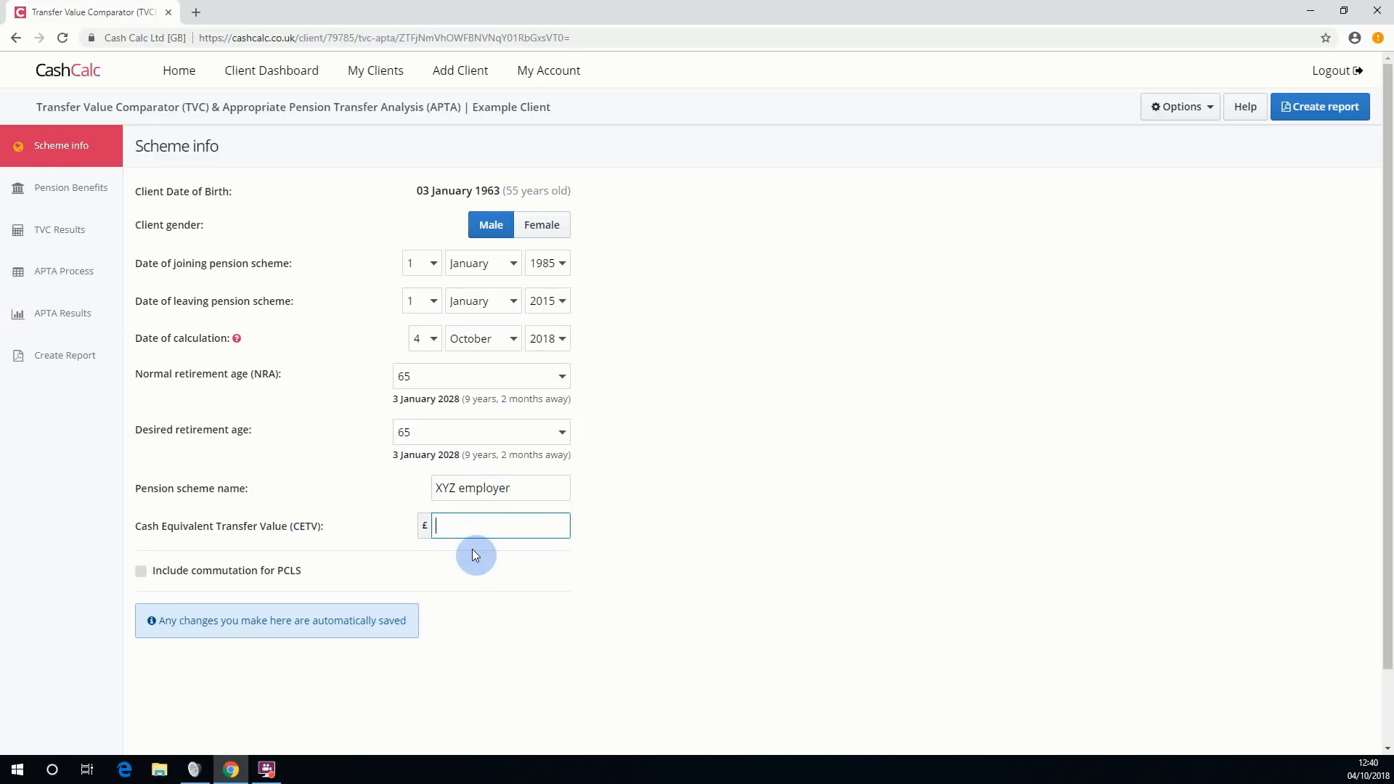
type("250000")
key("Tab")
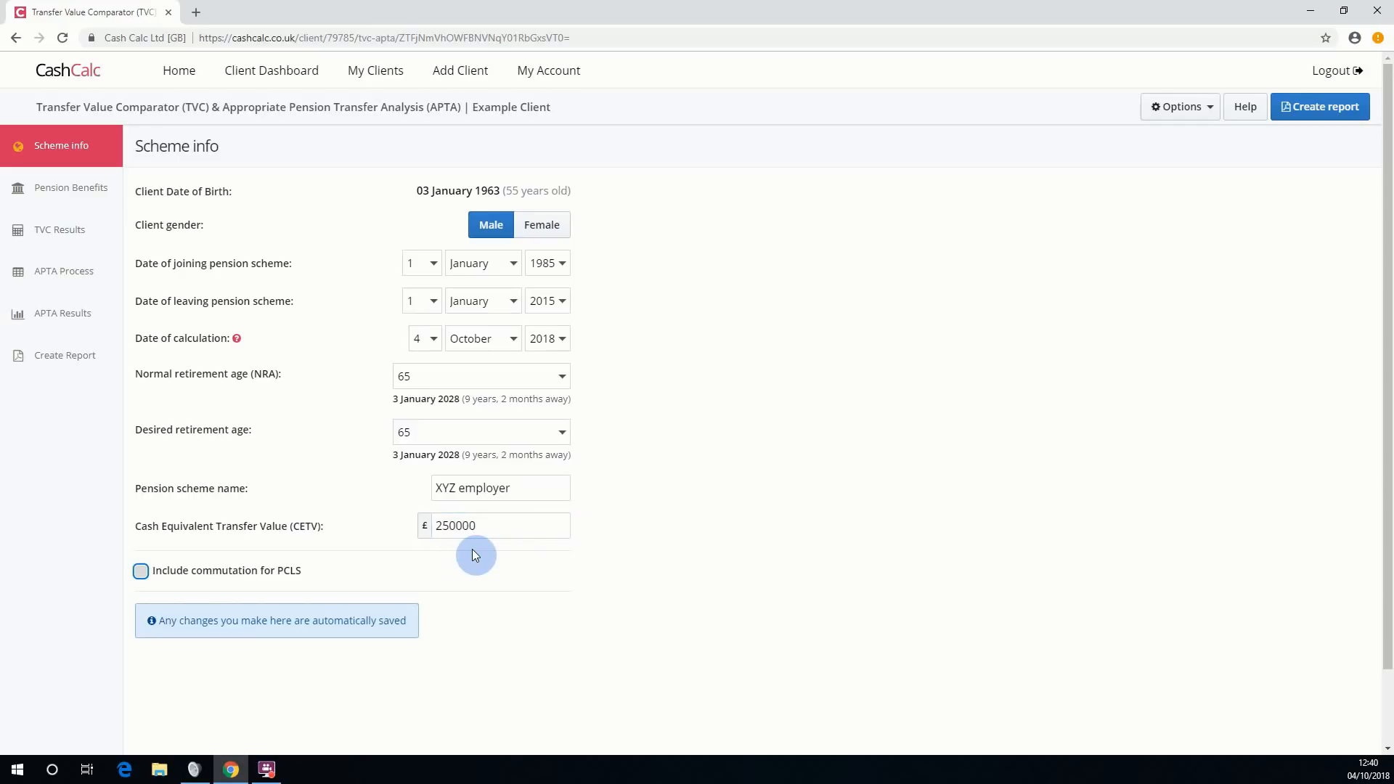
Include commutation for PCLS to view its extra fields, and switch it off again.
scroll(247, 533, "down", 1)
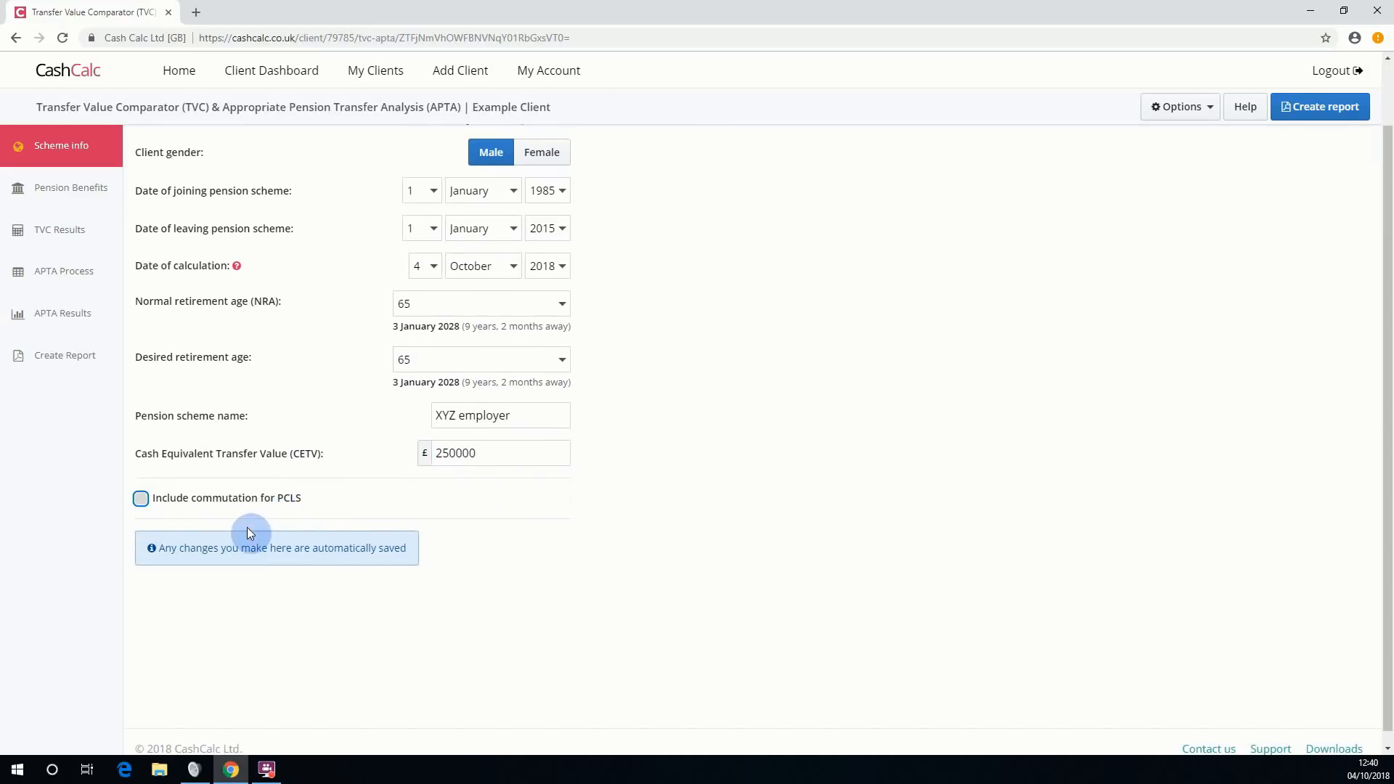
left_click(142, 501)
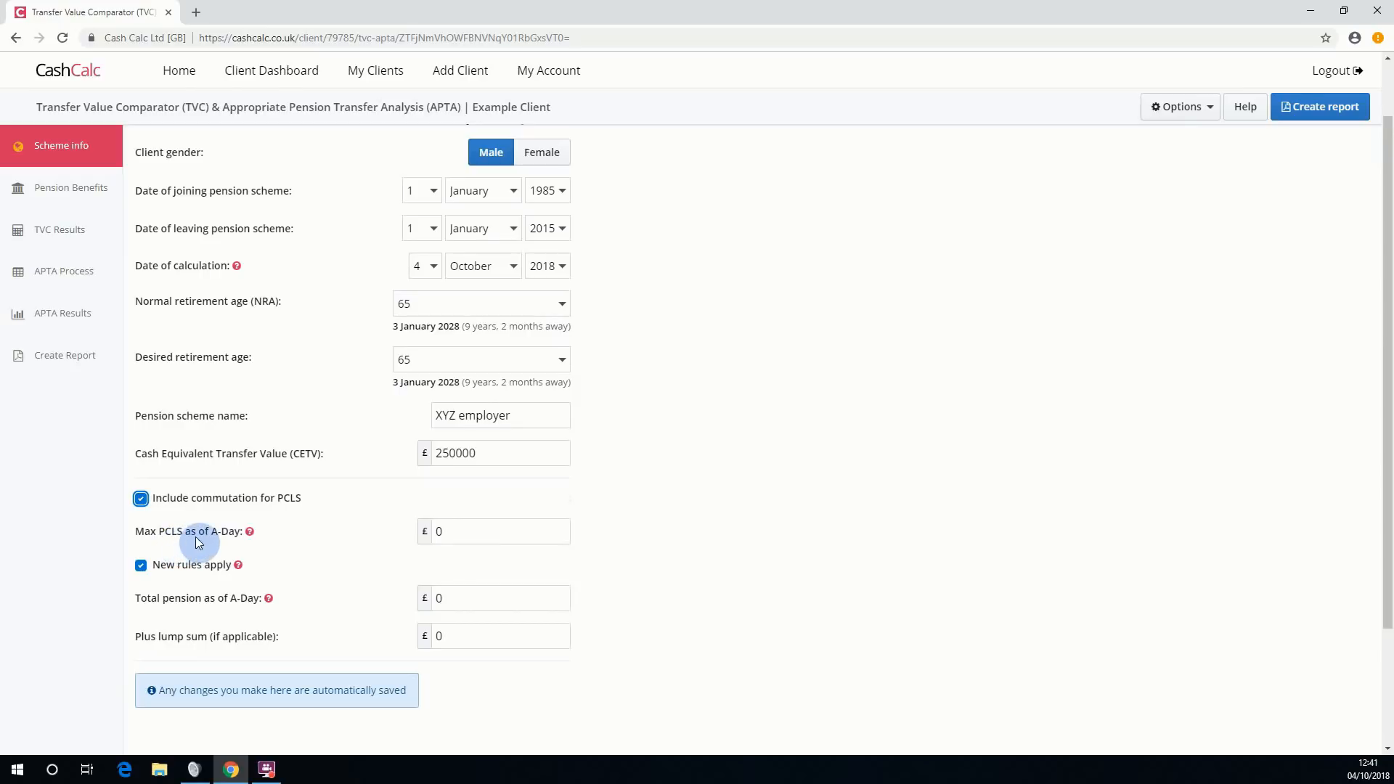
mouse_move(247, 534)
left_click(141, 500)
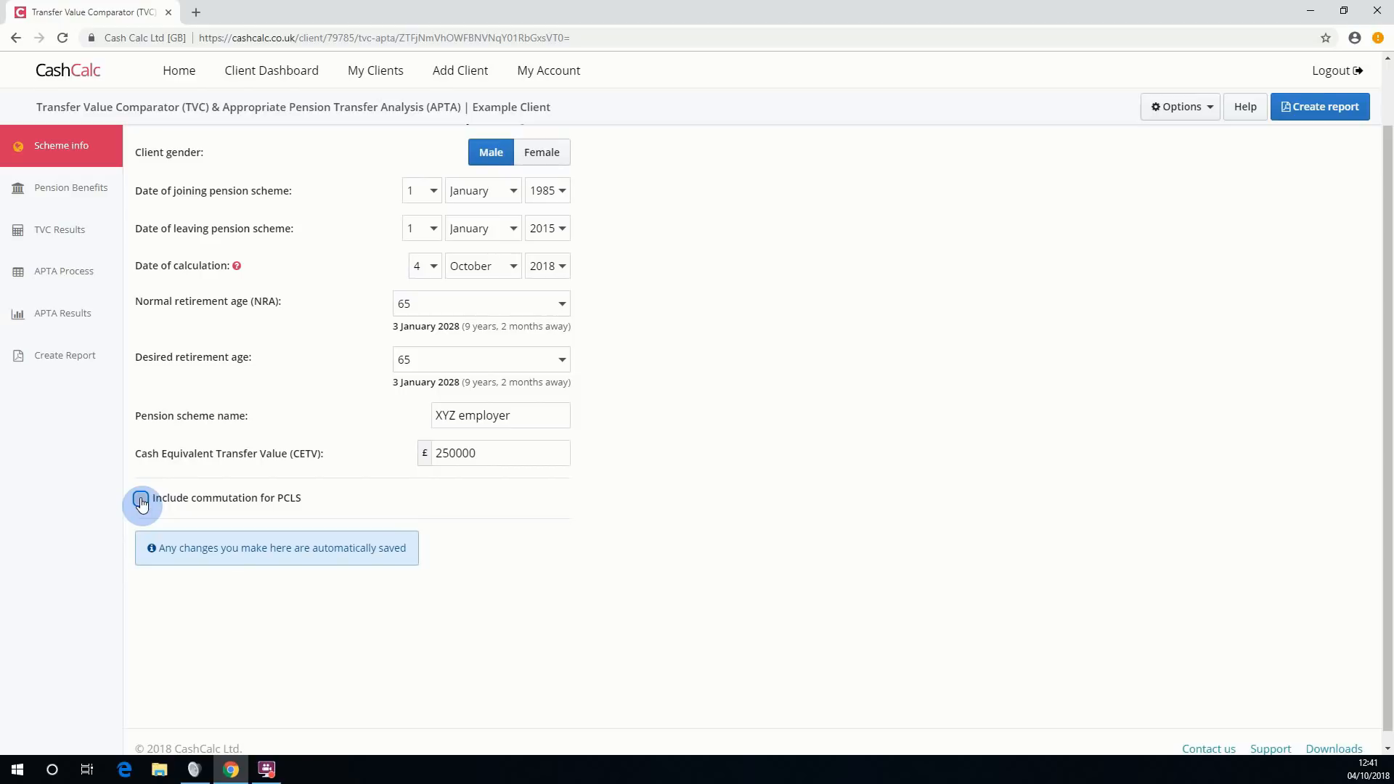
scroll(720, 363, "up", 1)
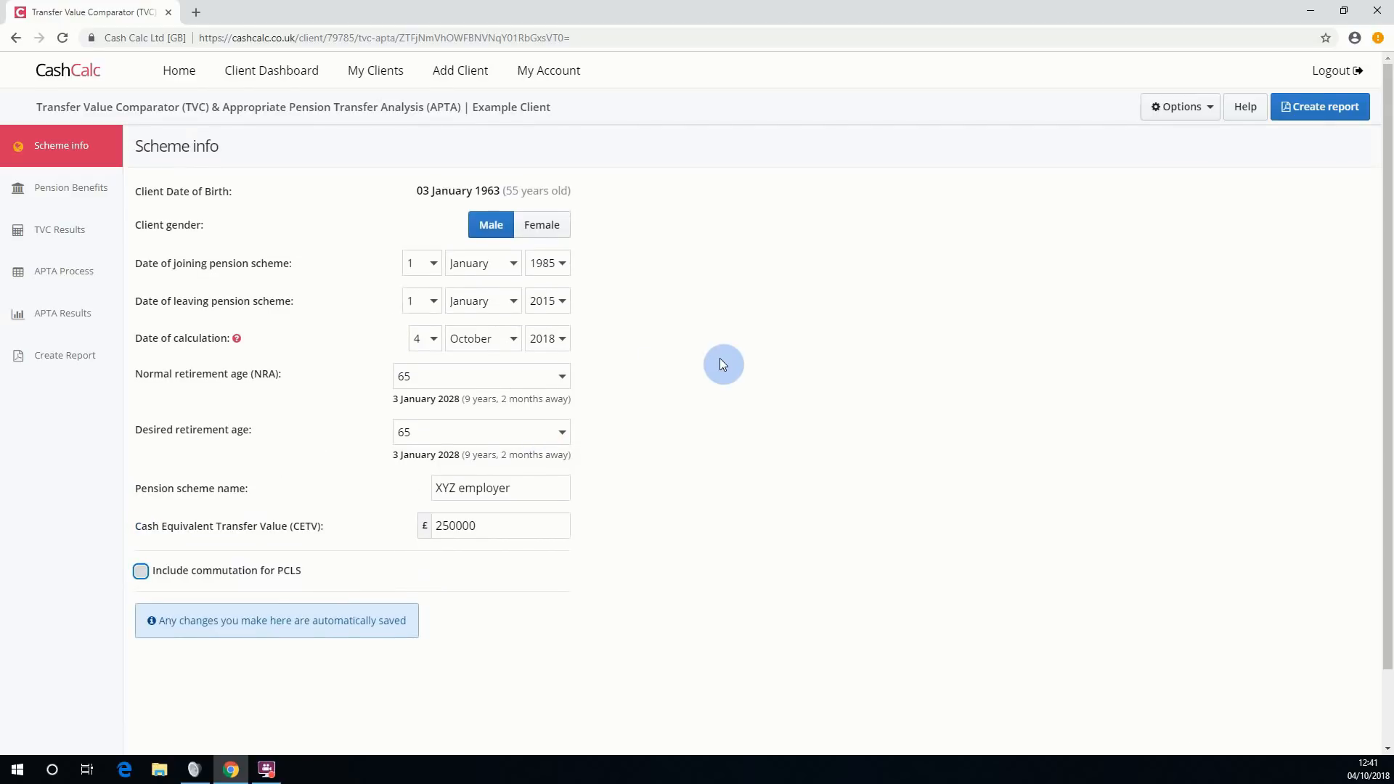
In the pension benefits, enter a Pre-88 GMP of £500 a year, given at date of leaving, with Statutory deferment revaluation.
left_click(76, 187)
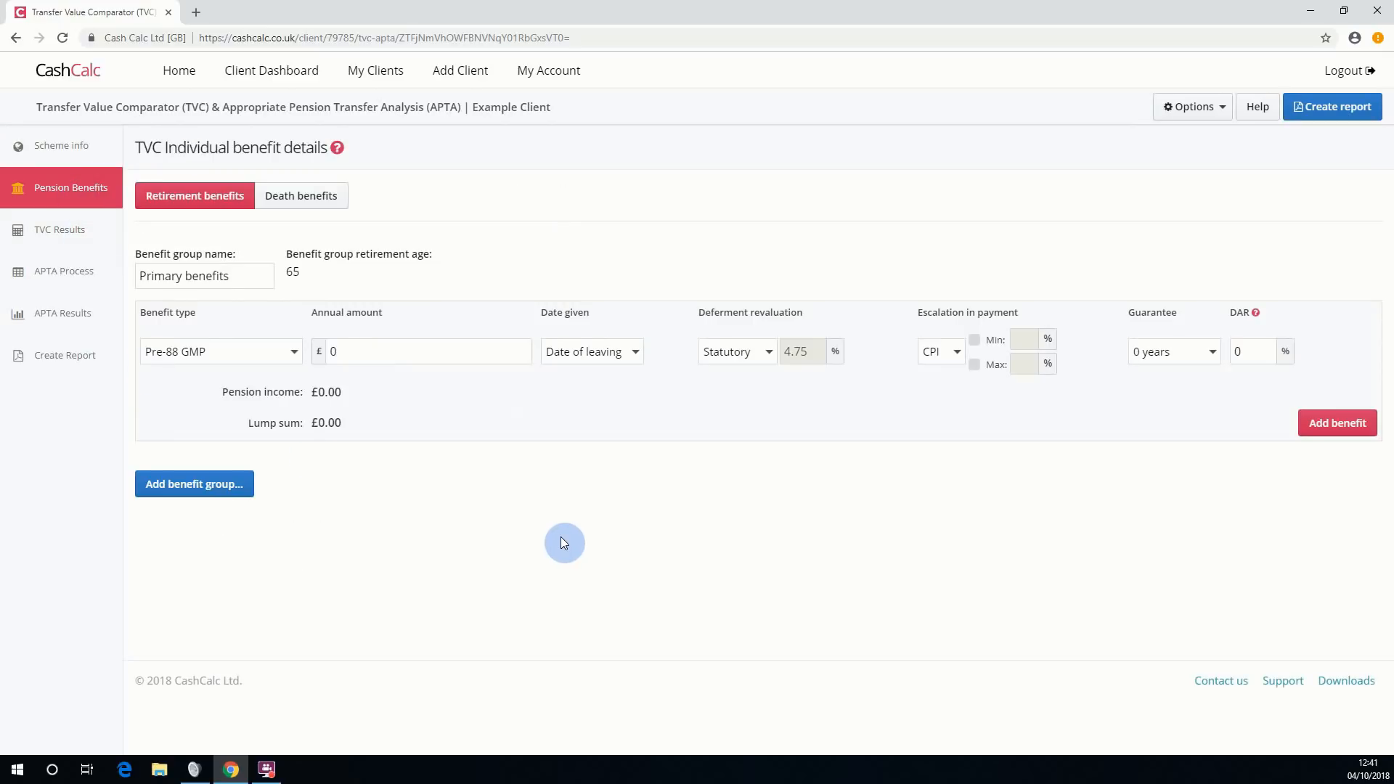
left_click(294, 352)
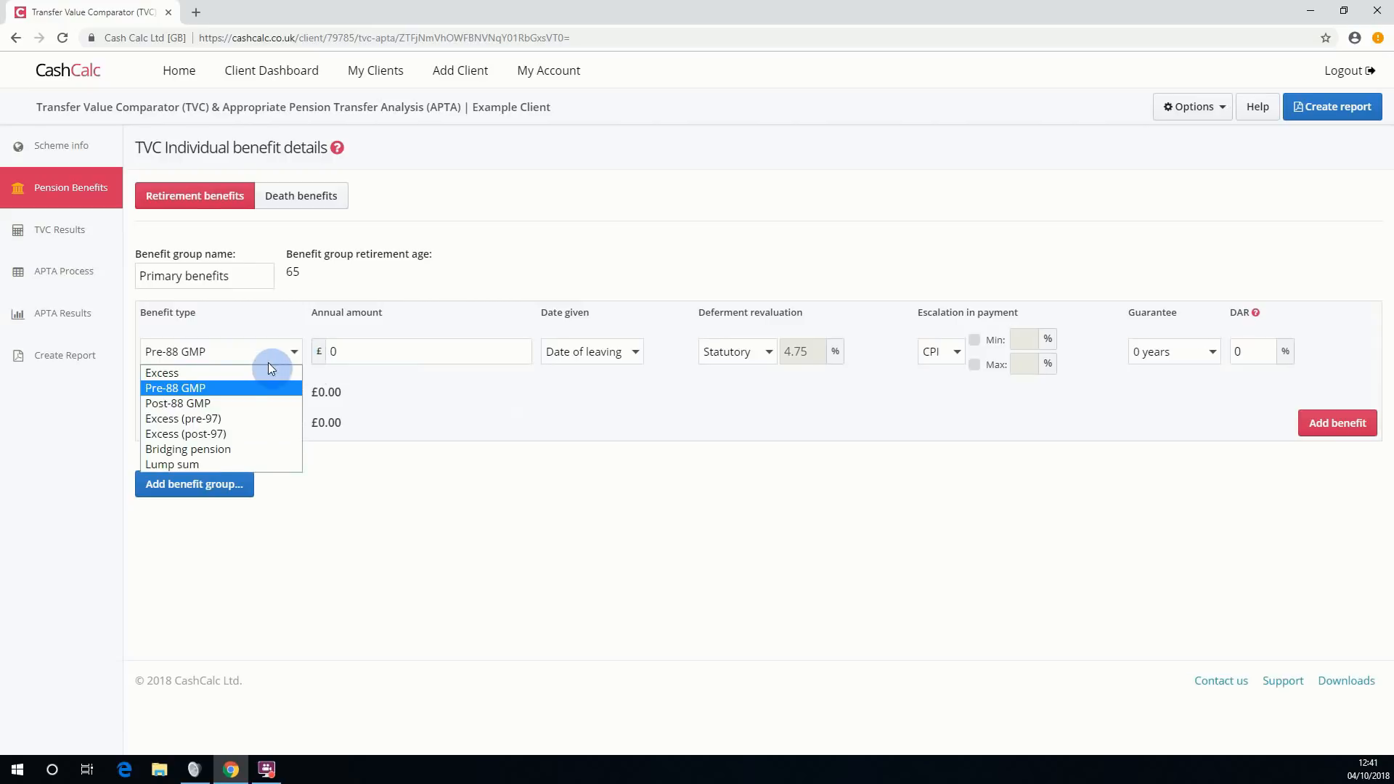
left_click(235, 391)
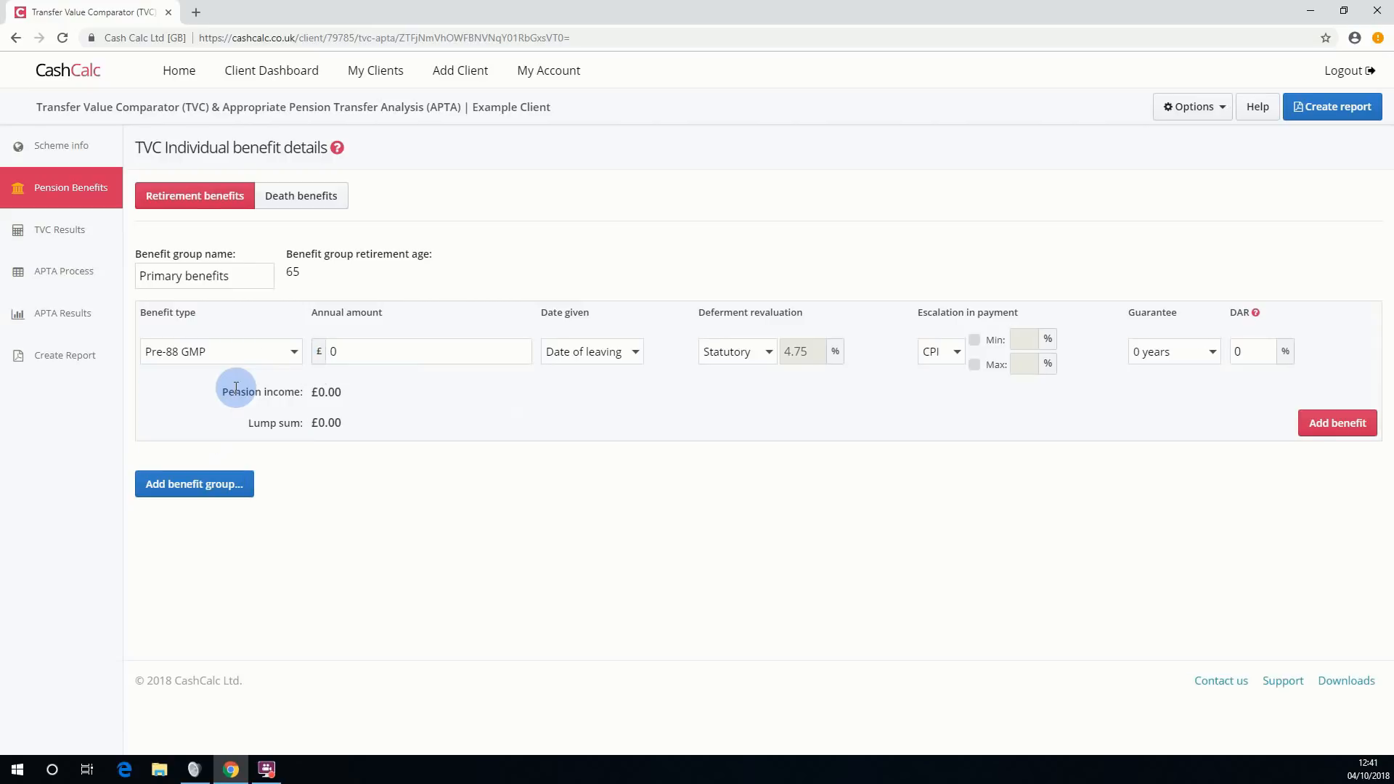
left_click(344, 359)
type("500")
key("Tab")
left_click(608, 359)
left_click(609, 358)
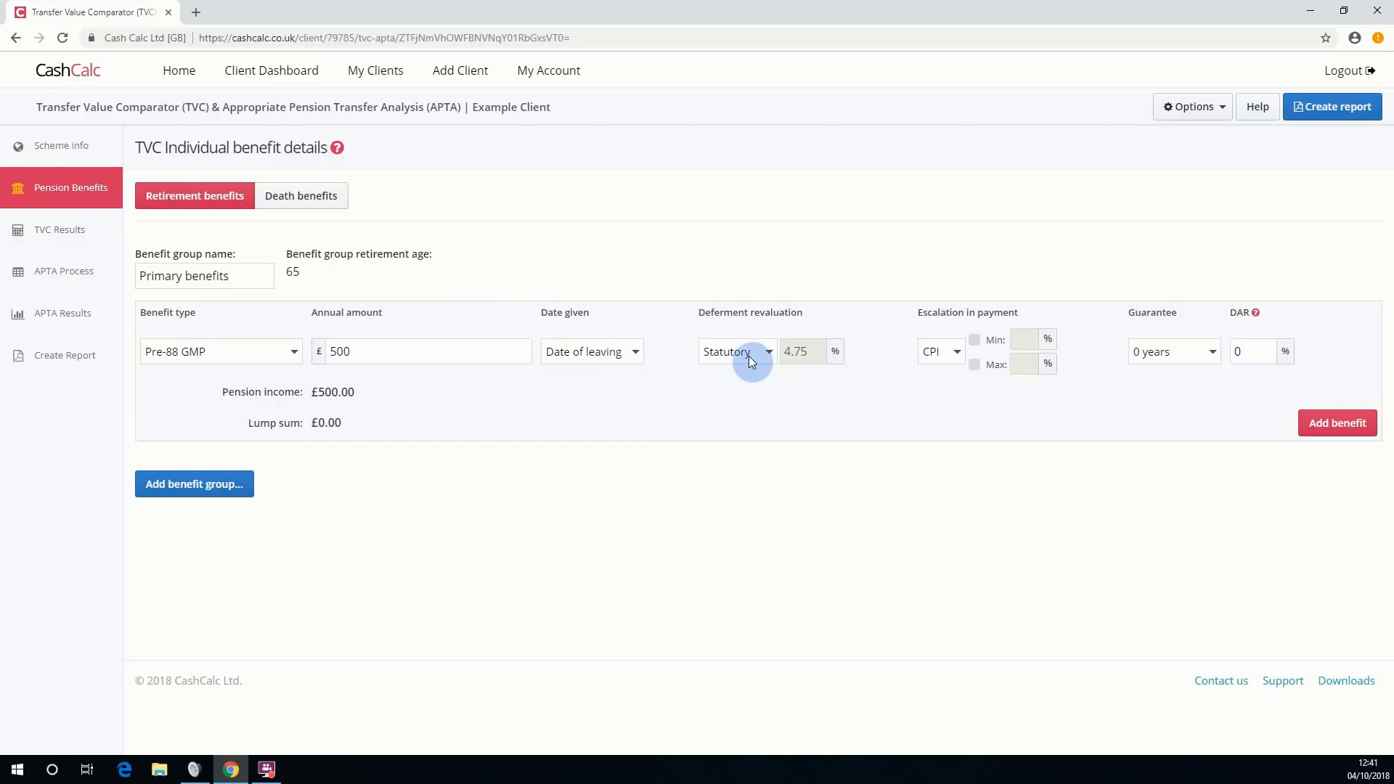
left_click(767, 357)
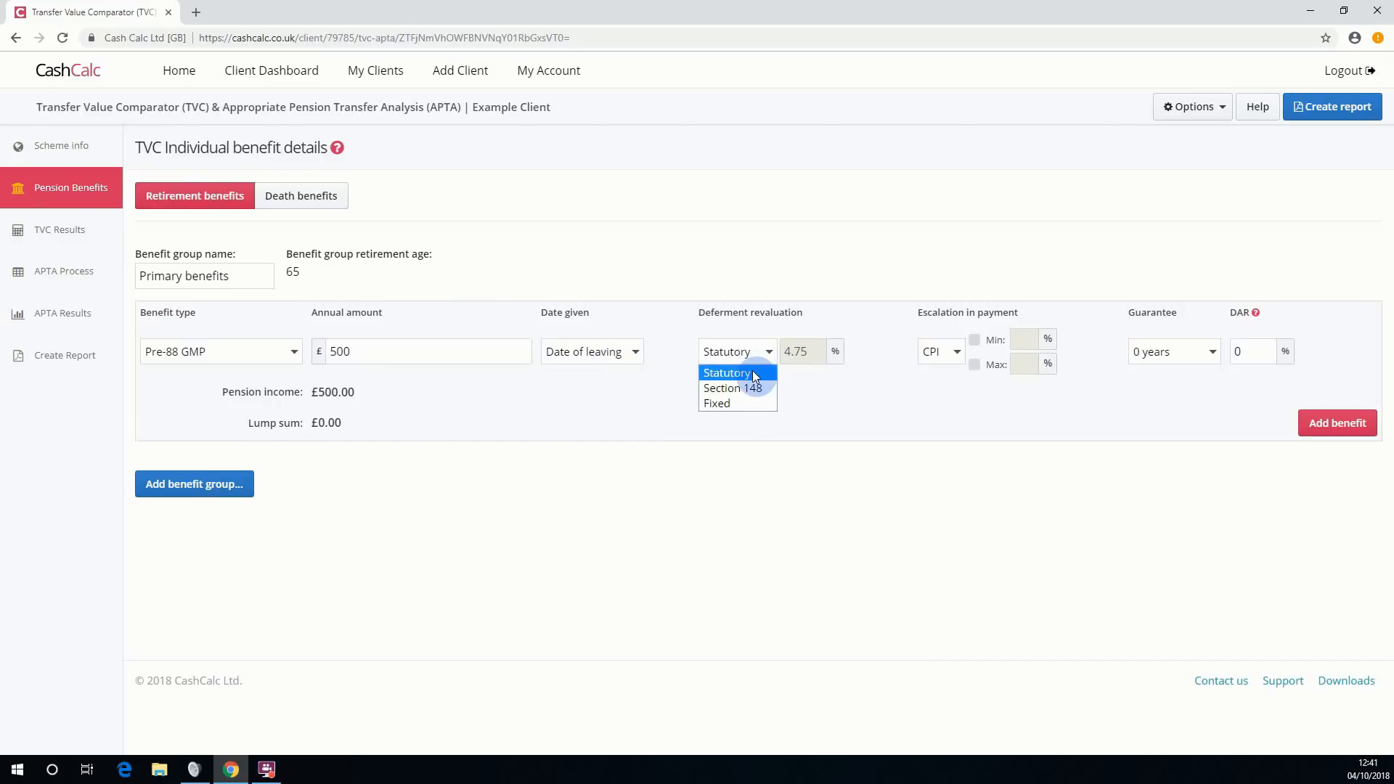
left_click(755, 377)
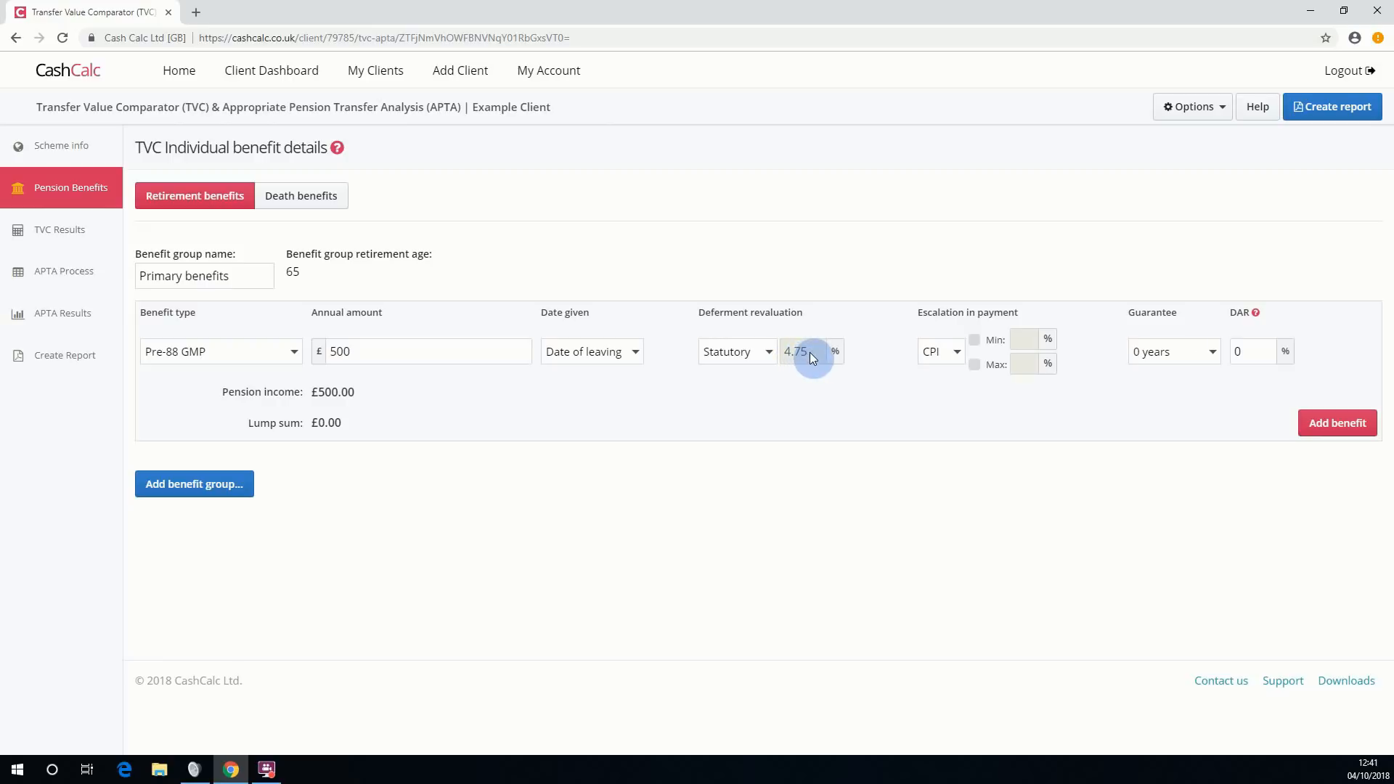
Give the Pre-88 GMP benefit 0% escalation in payment, a 5-year guarantee and a DAR of 50%.
left_click(958, 356)
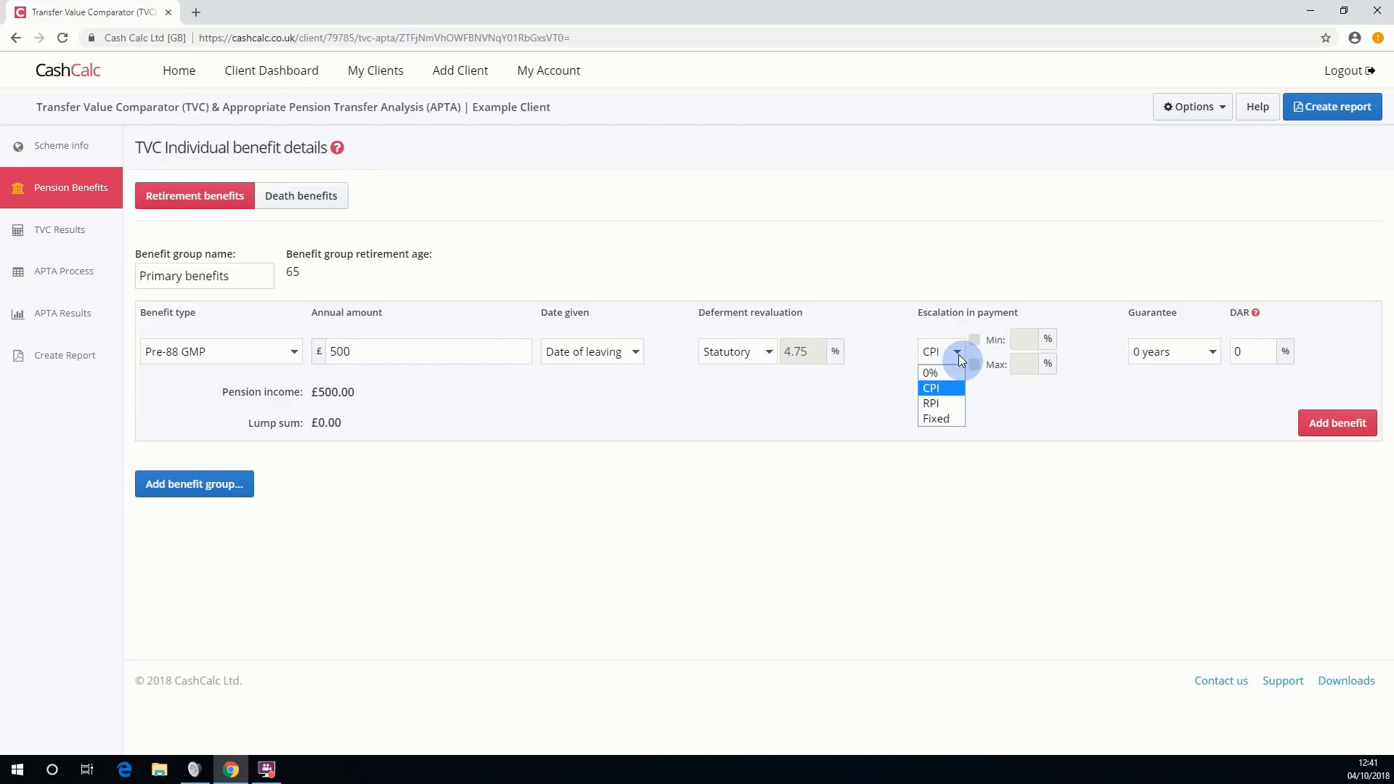
left_click(931, 373)
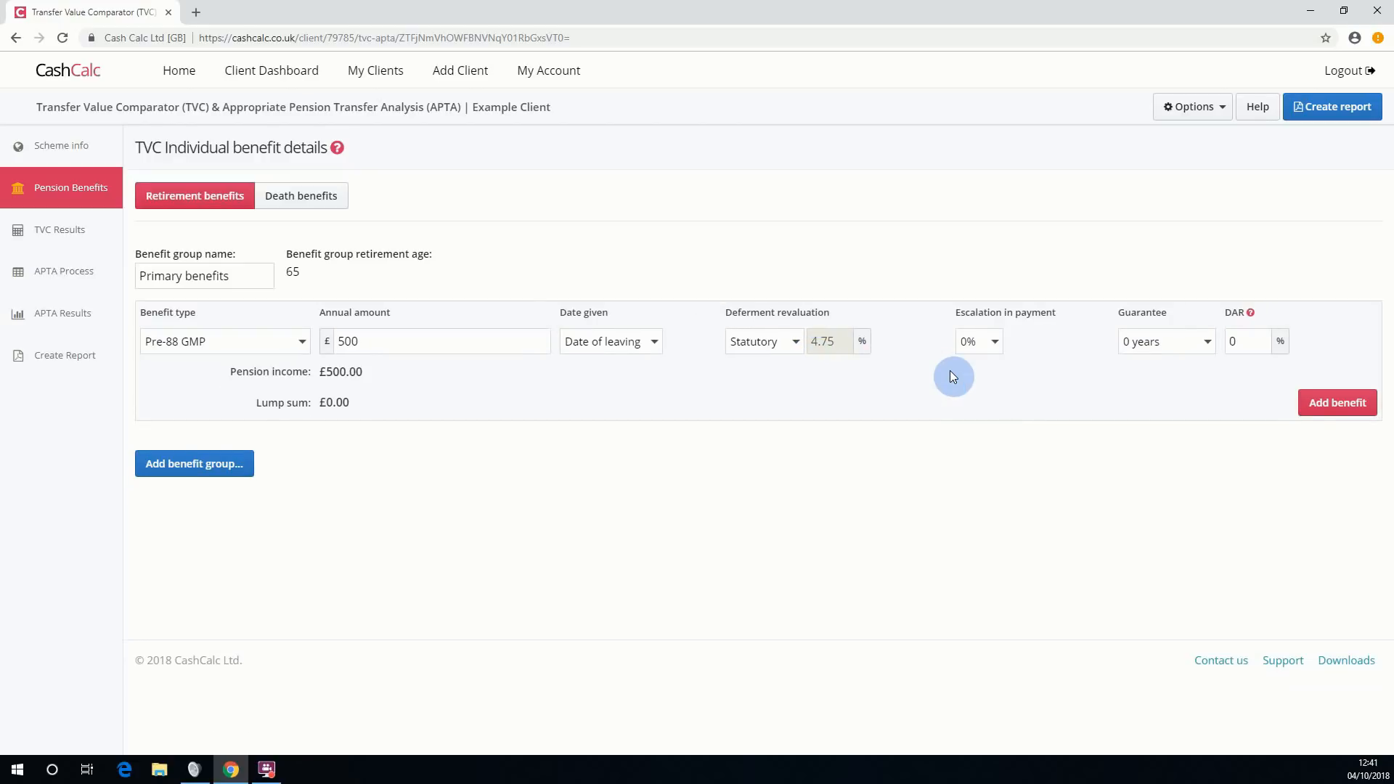
left_click(1133, 343)
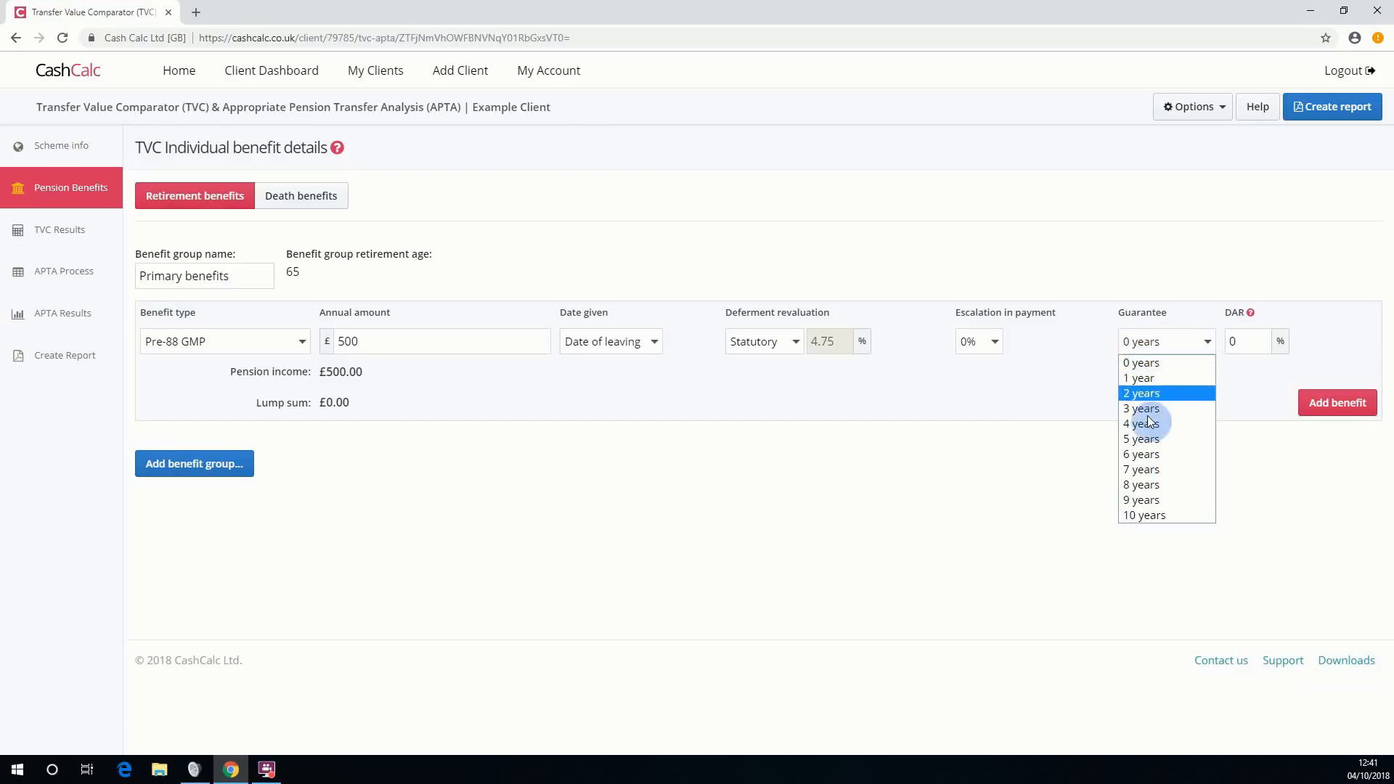
left_click(1154, 439)
left_click(1231, 347)
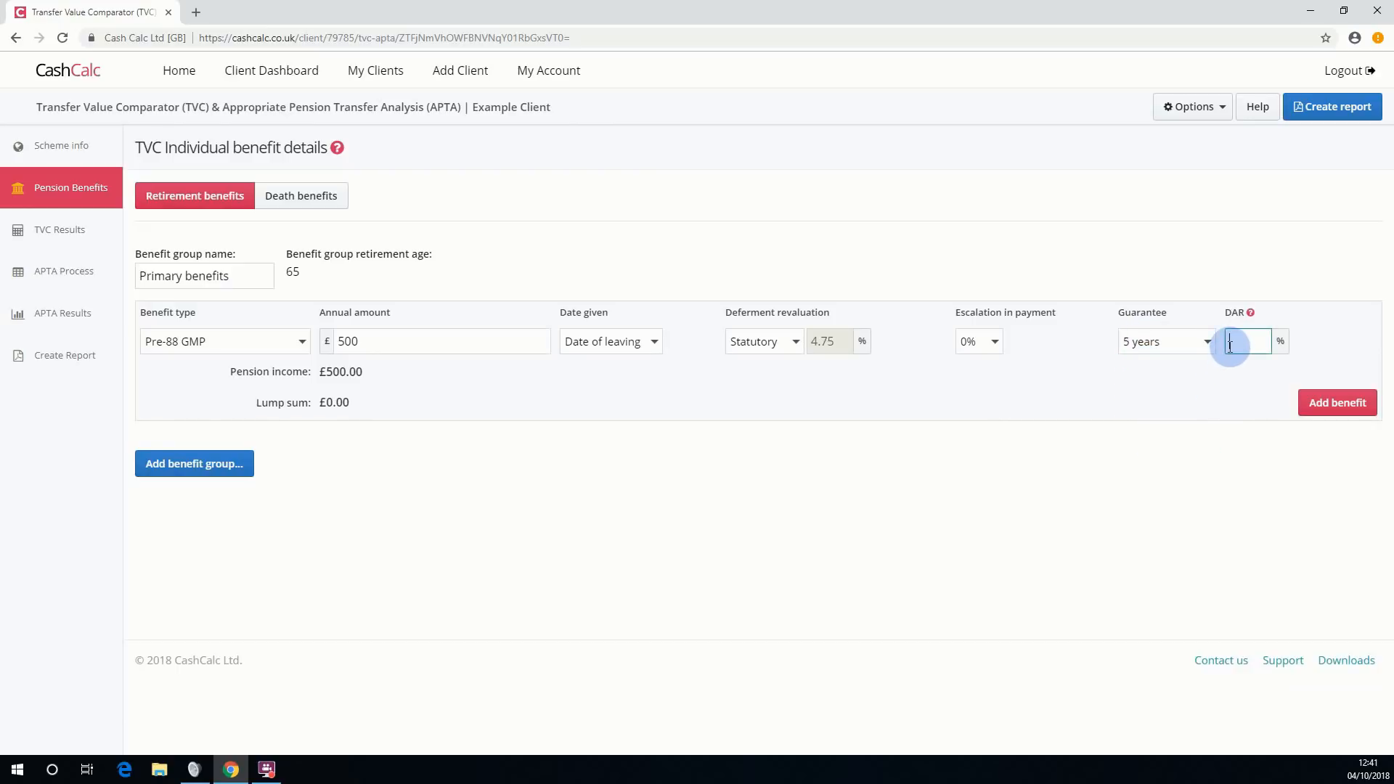
type("50")
Add a second benefit of type Post-88 GMP with an annual amount of £750.
left_click(1334, 402)
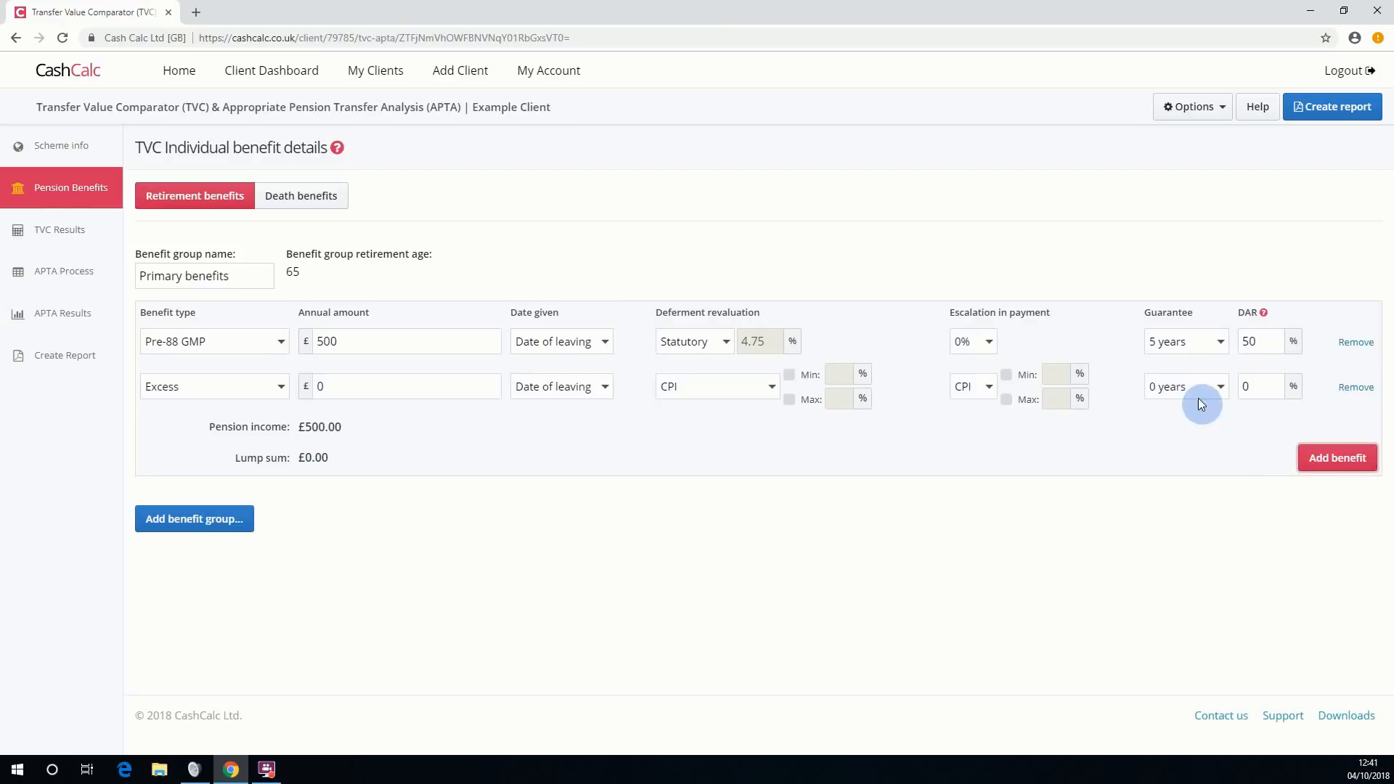
left_click(267, 392)
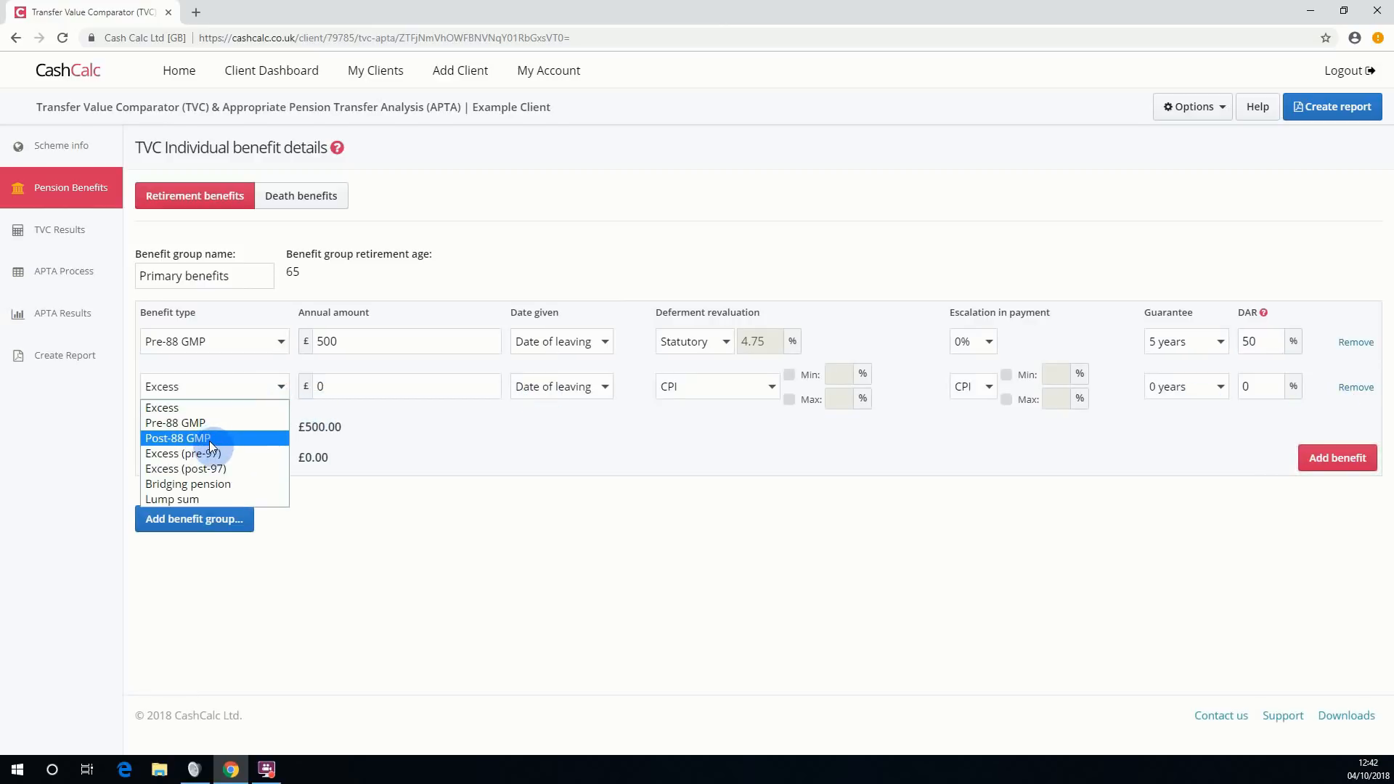
left_click(209, 441)
left_click(328, 387)
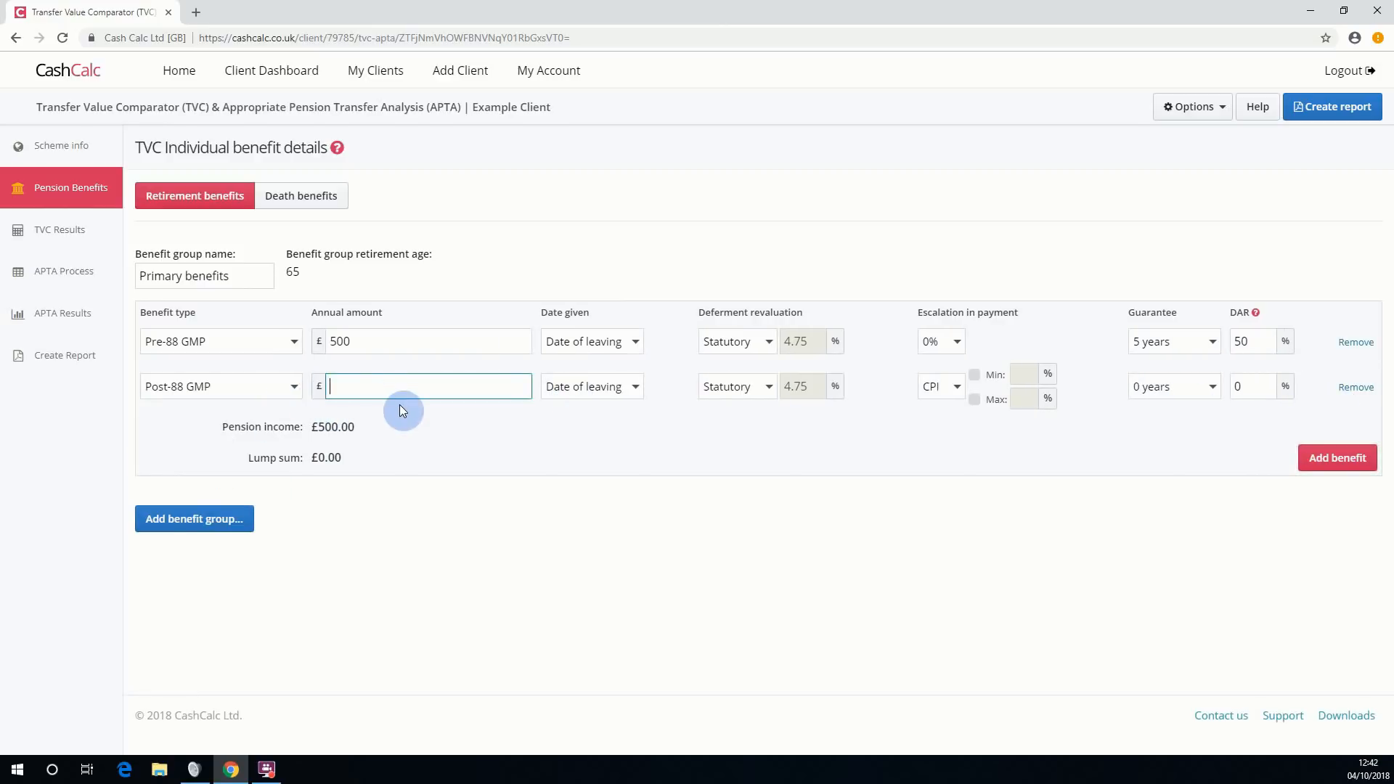
type("750")
left_click(400, 405)
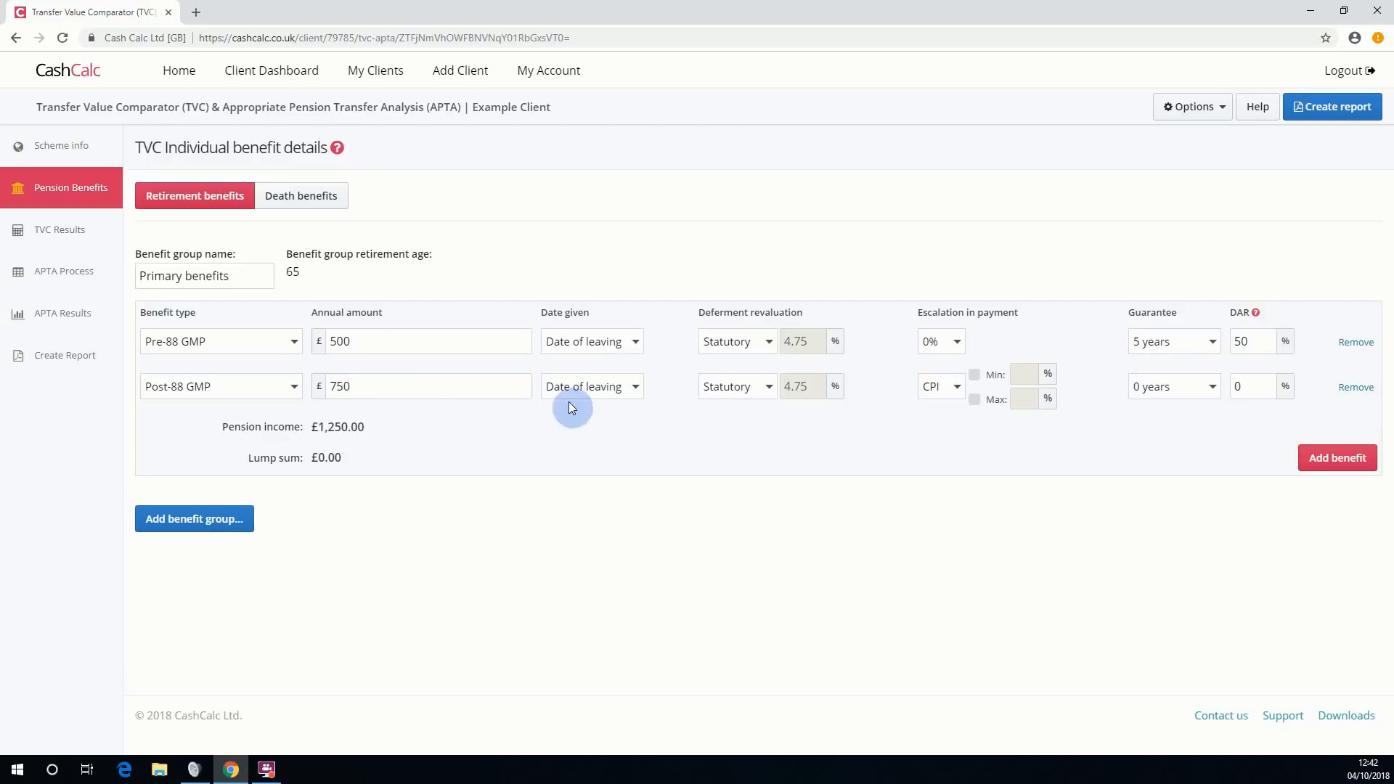
Give the Post-88 GMP benefit RPI escalation capped at 5%, a 5-year guarantee and a DAR of 50%.
left_click(959, 388)
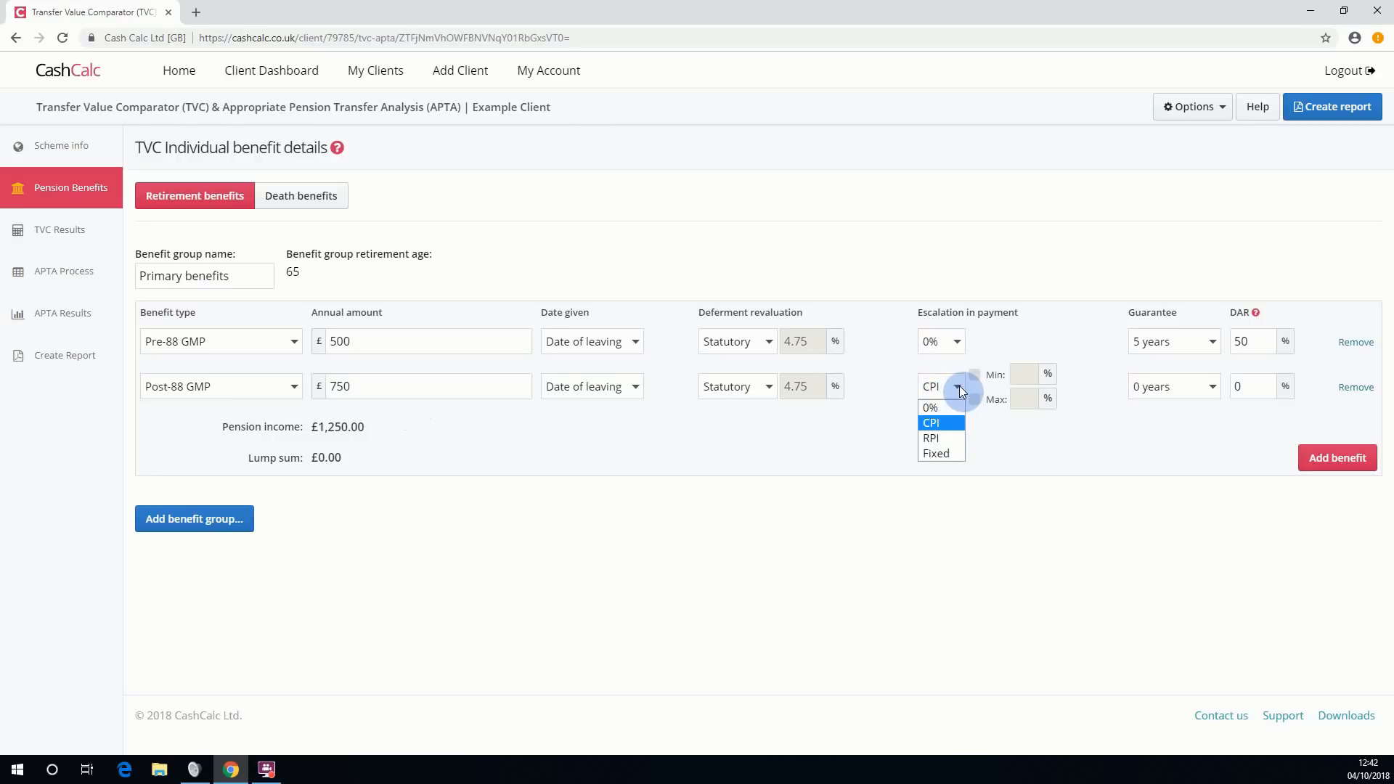
left_click(974, 399)
left_click(1021, 399)
type("5")
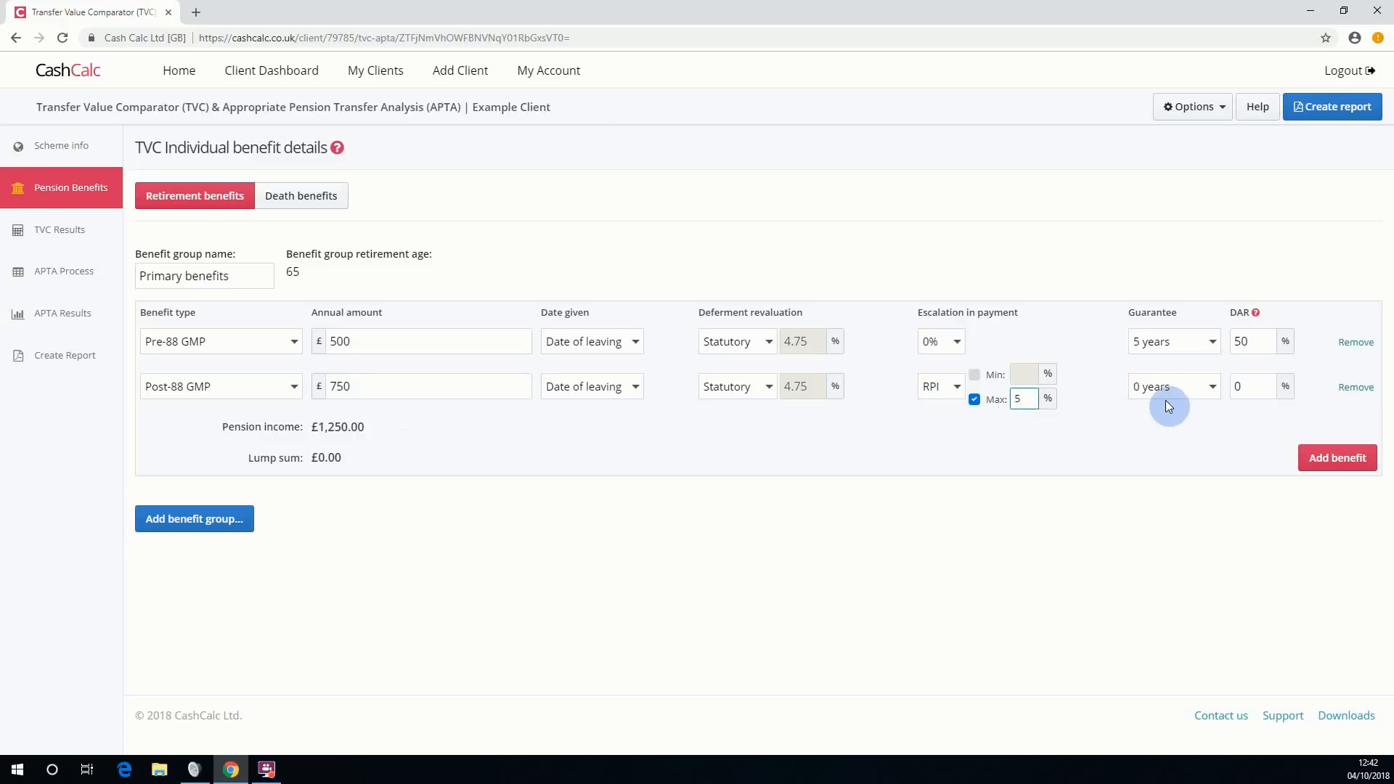
left_click(1197, 386)
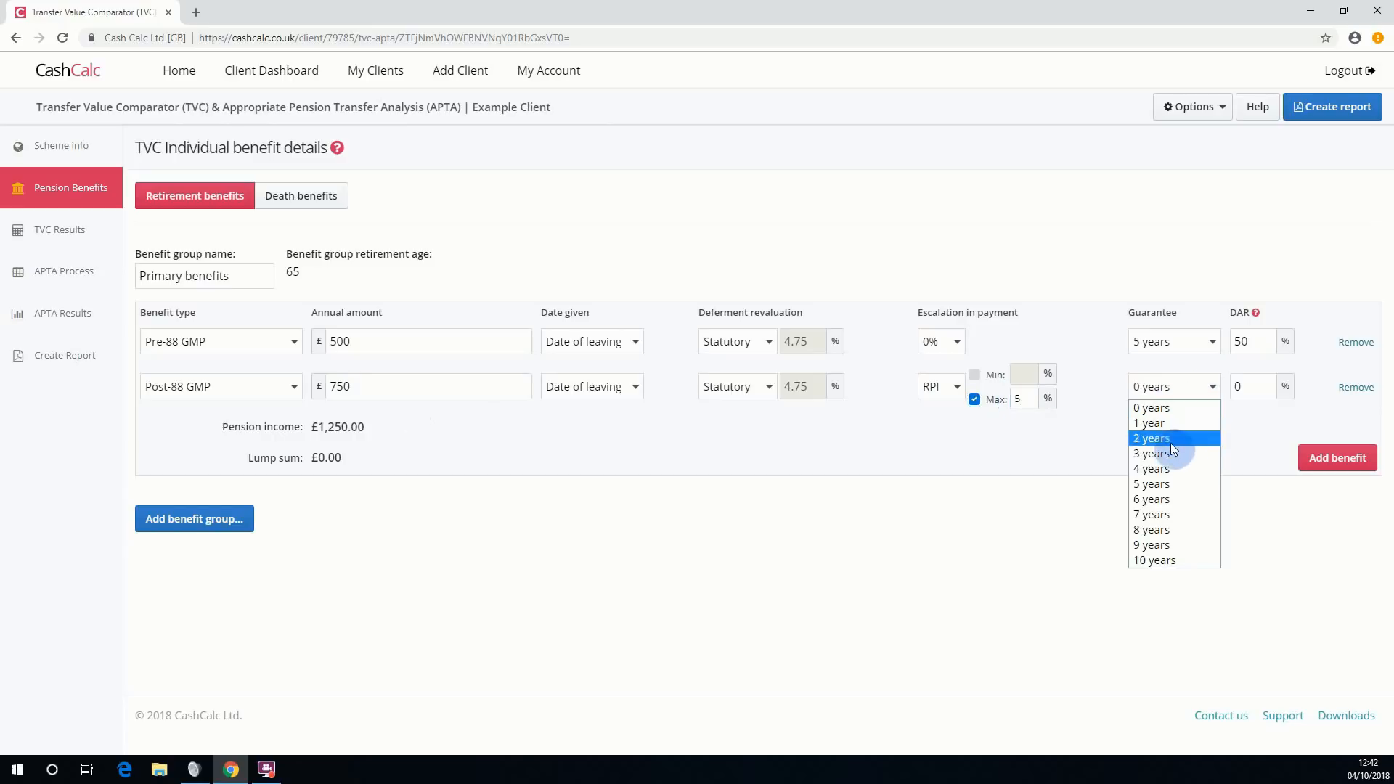
left_click(1175, 484)
left_click(1239, 385)
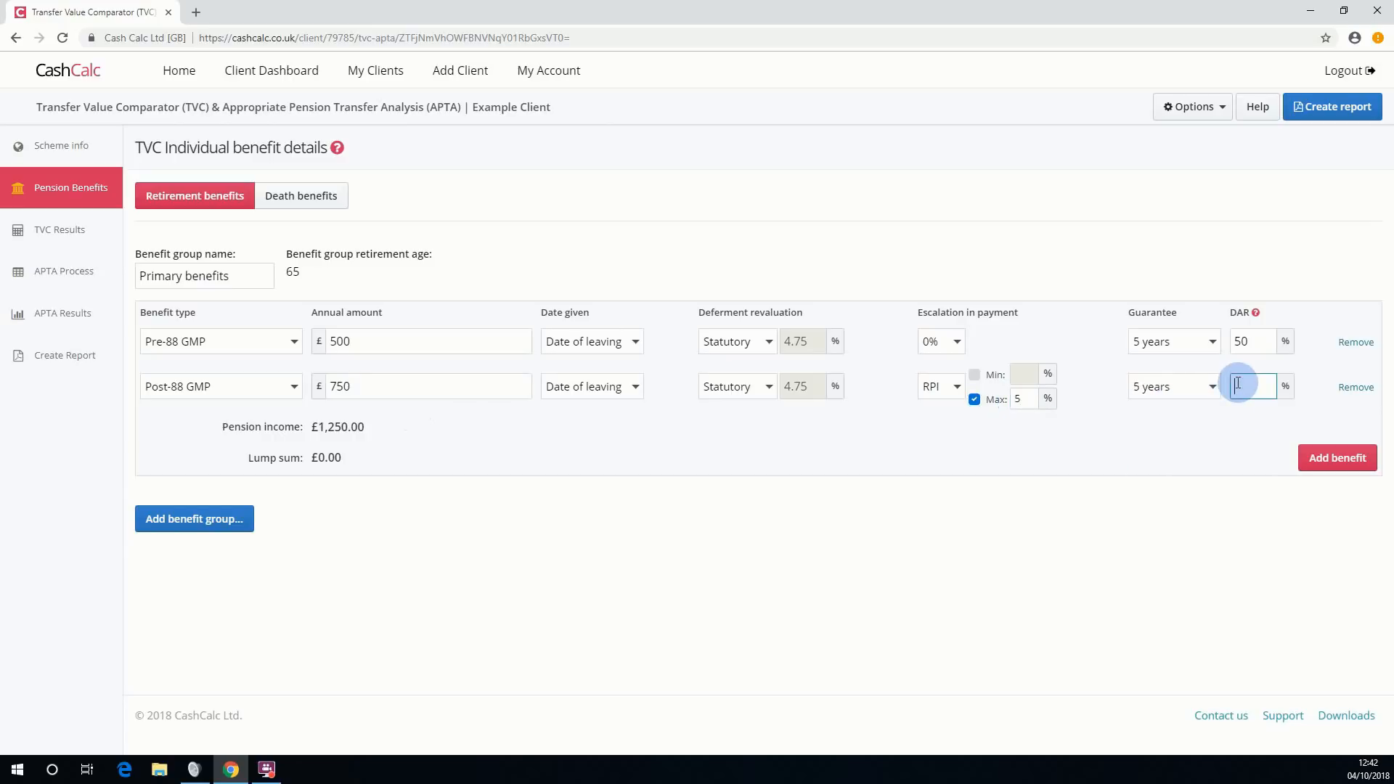
type("50")
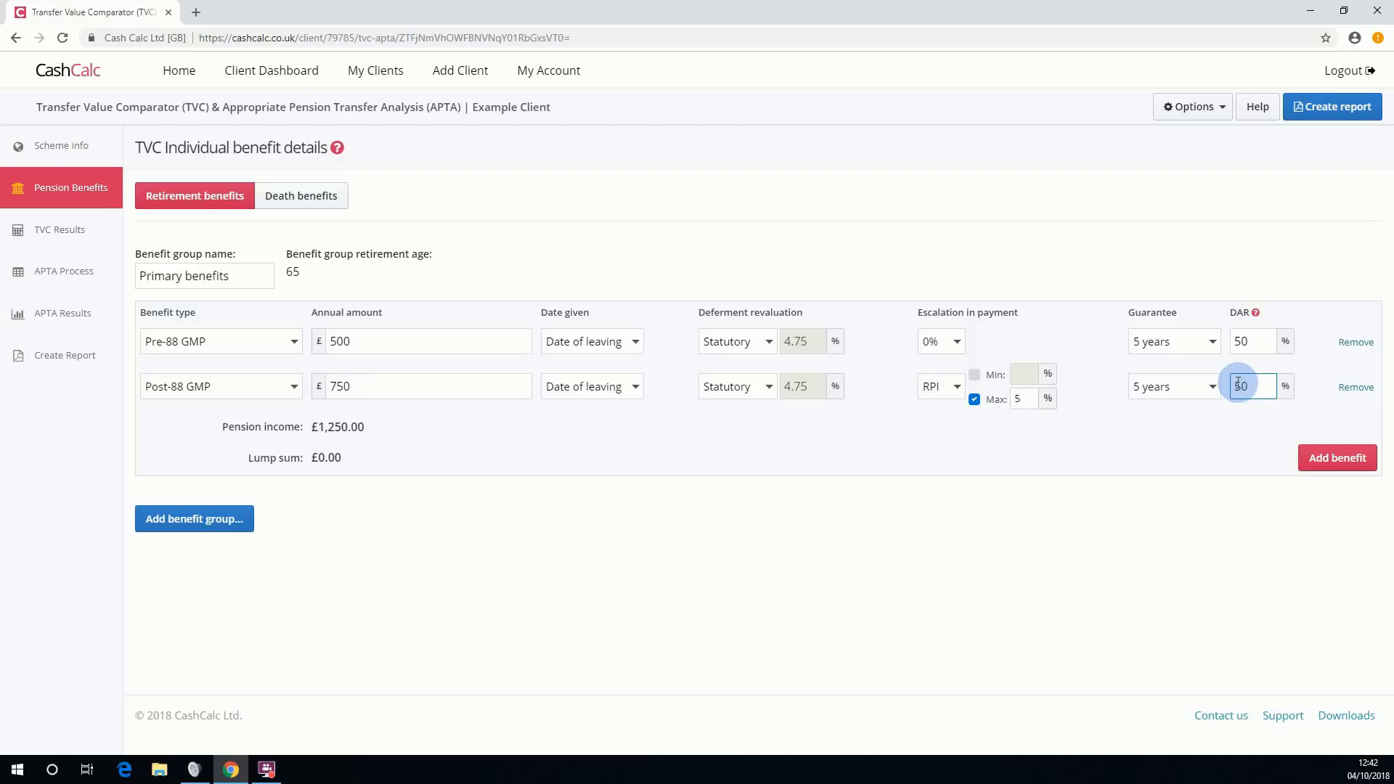
Add a third benefit of type Excess with an annual amount of £6,750 and CPI deferment revaluation, given at date of leaving.
left_click(1356, 459)
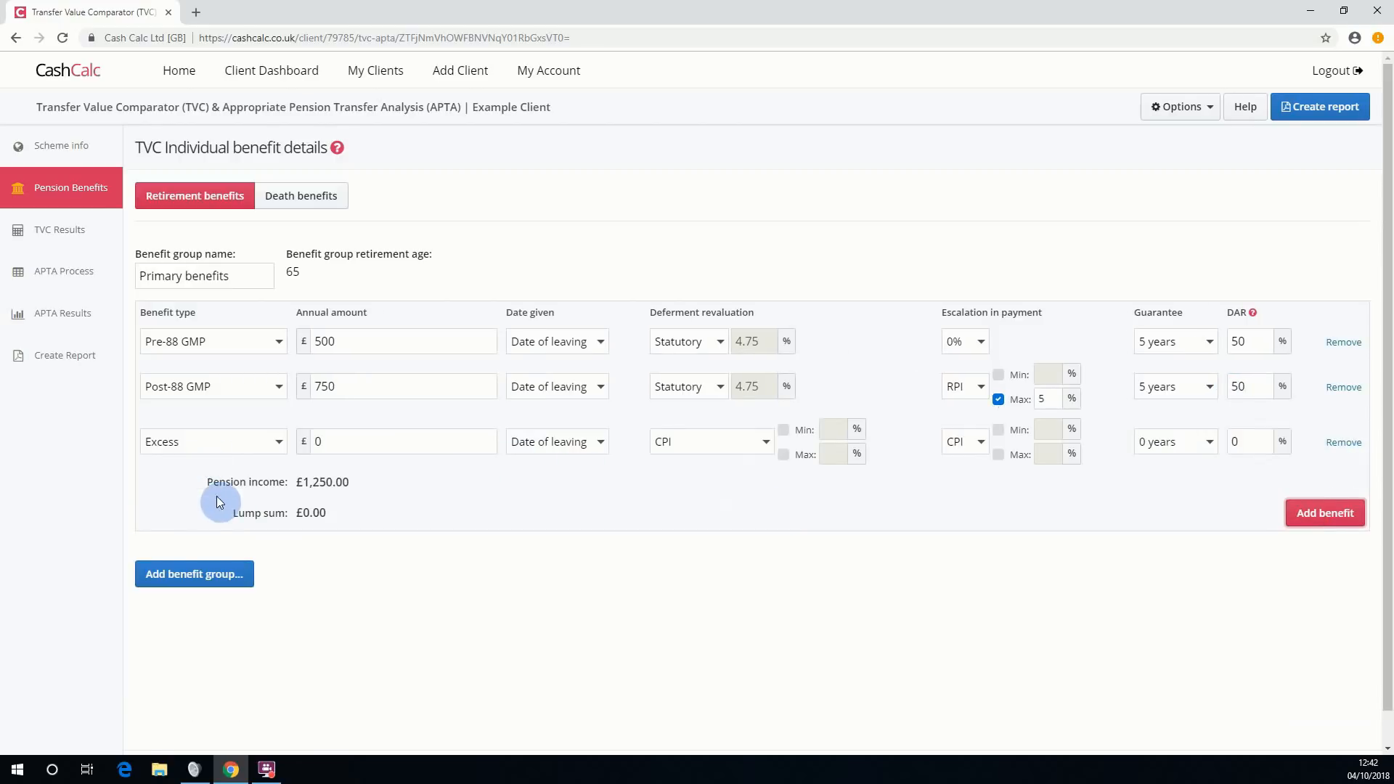
left_click(325, 442)
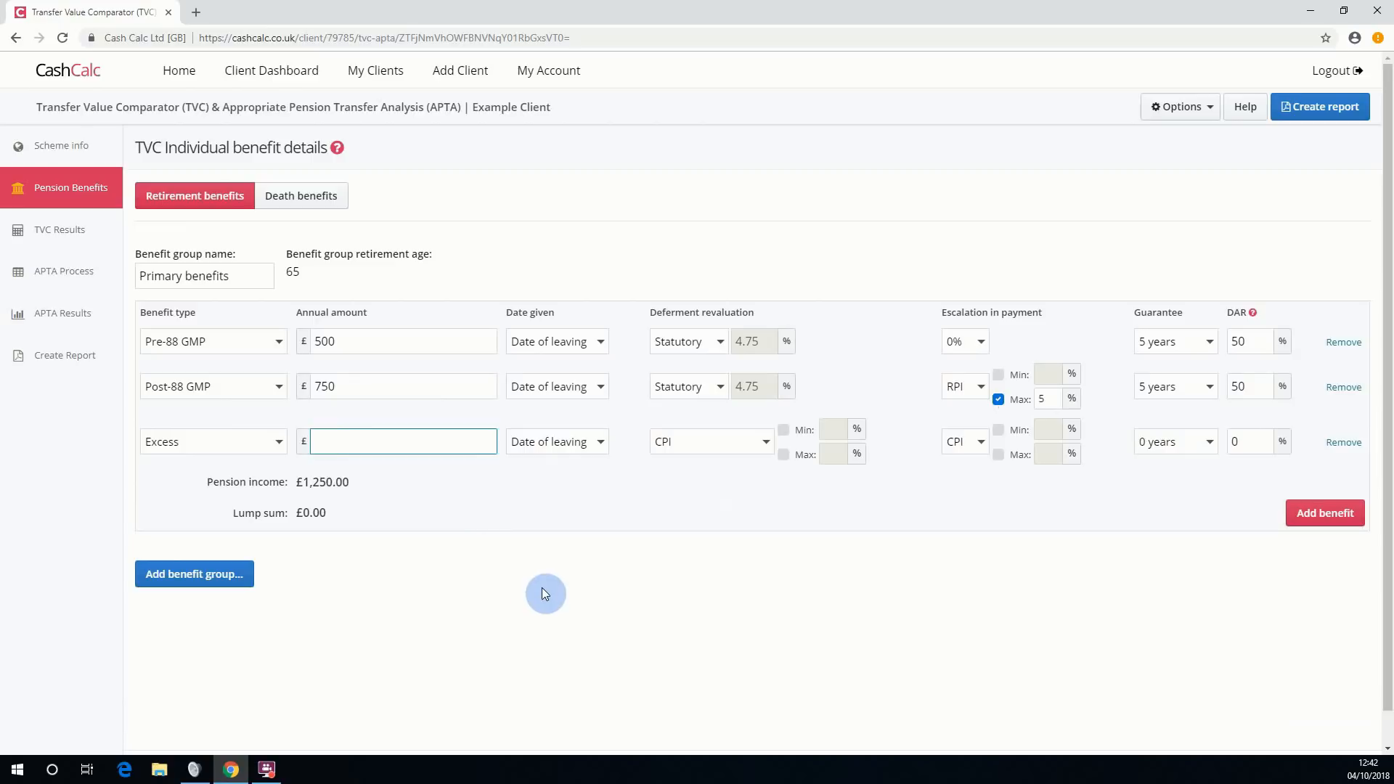
type("6750")
left_click(544, 589)
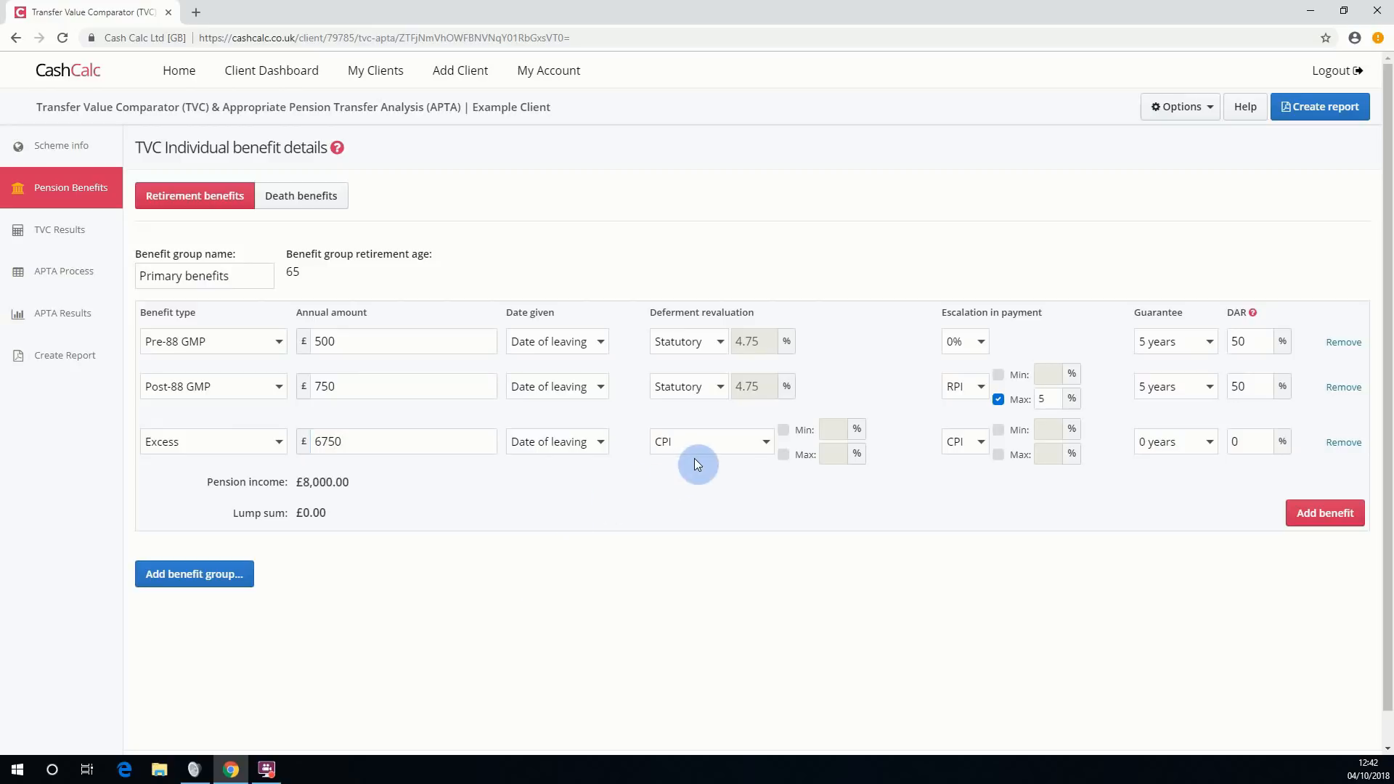
left_click(714, 451)
left_click(714, 450)
Give the Excess benefit a 5-year guarantee and a DAR of 50%.
left_click(1161, 452)
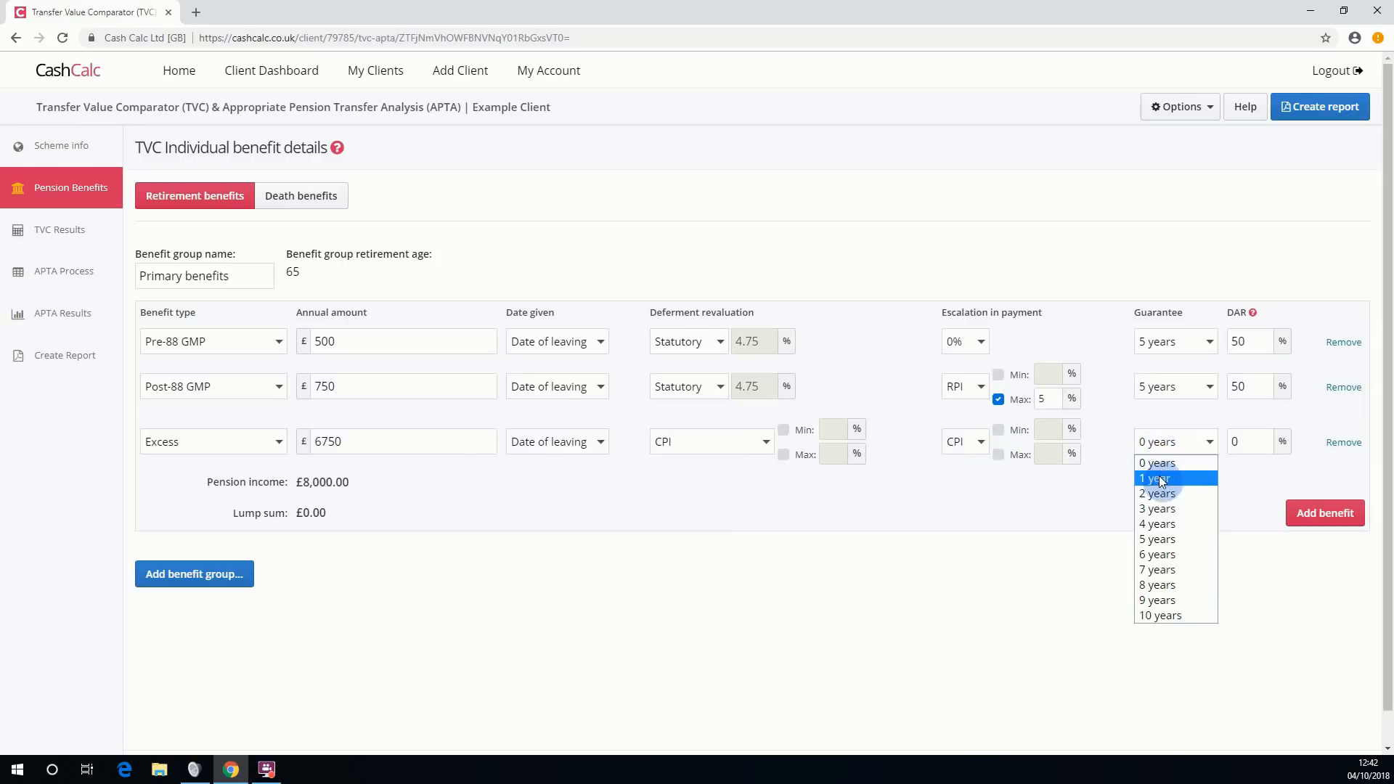
left_click(1161, 537)
double_click(1237, 442)
type("50")
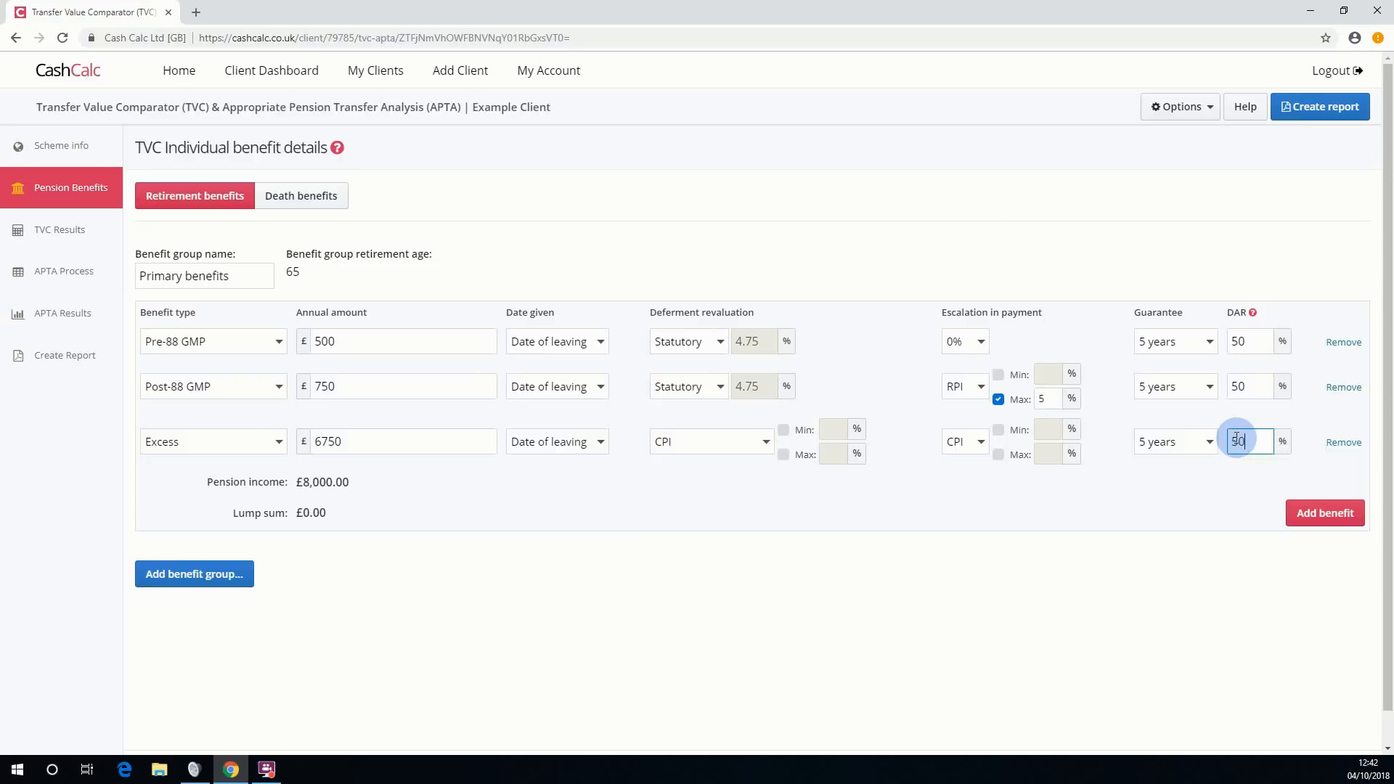
key("Tab")
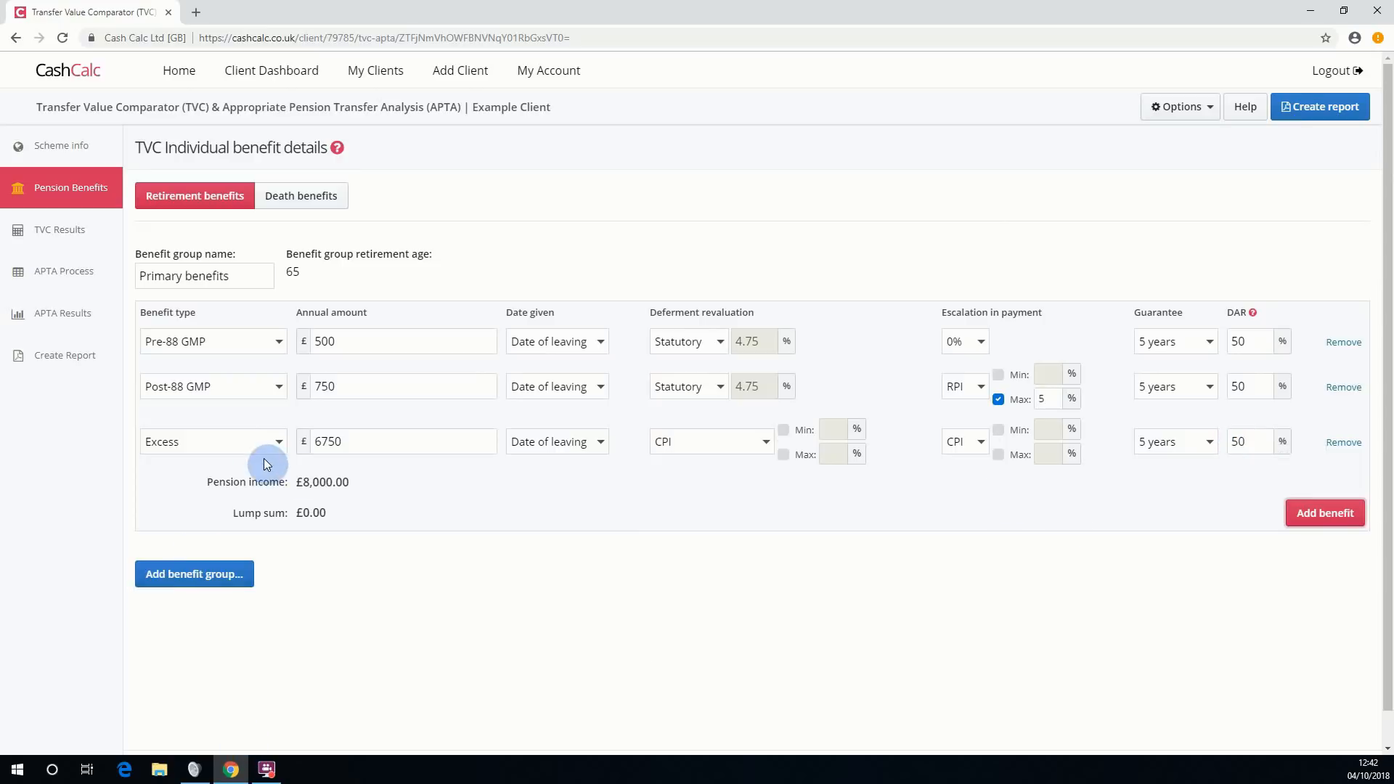
Review the total pension income, the available benefit types and the death benefits populated from the pension benefits.
left_click_drag(303, 482, 350, 474)
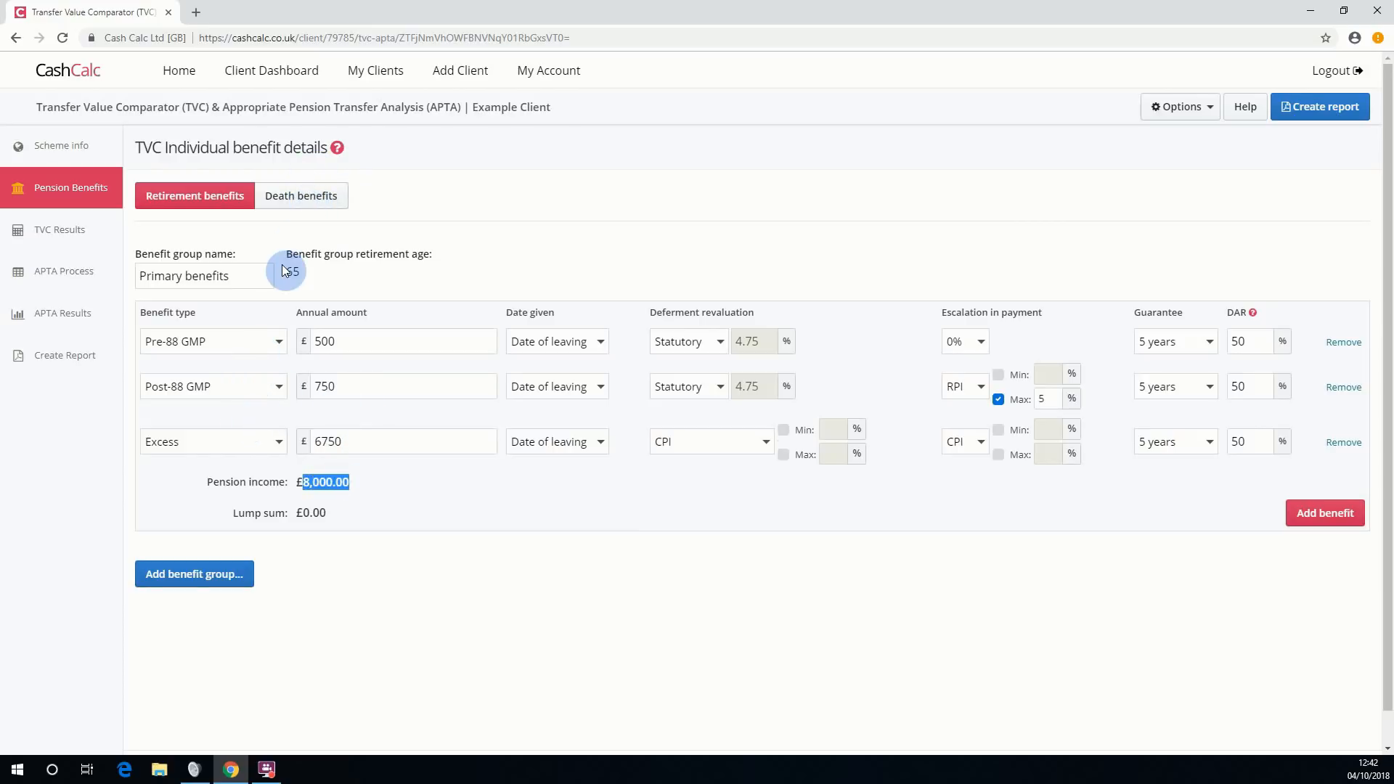
left_click(280, 446)
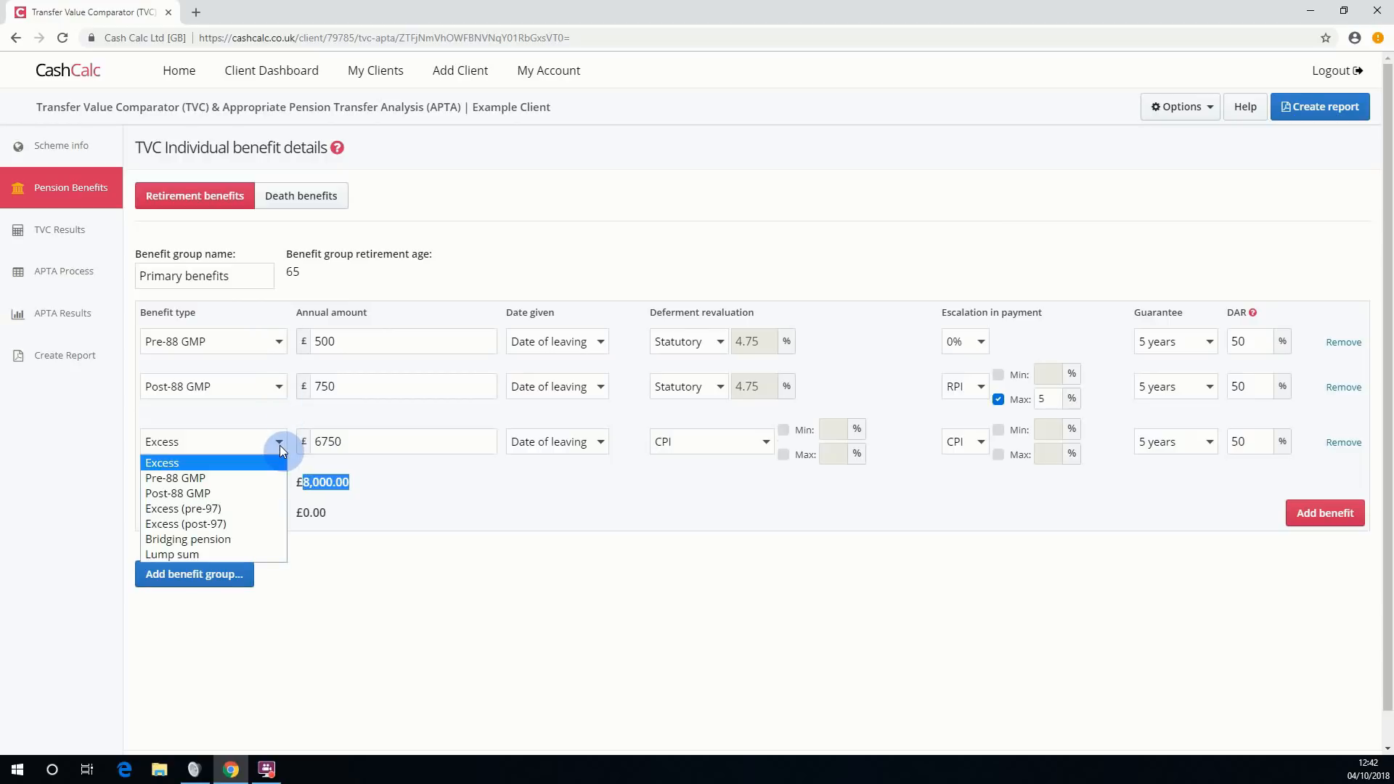
left_click(280, 446)
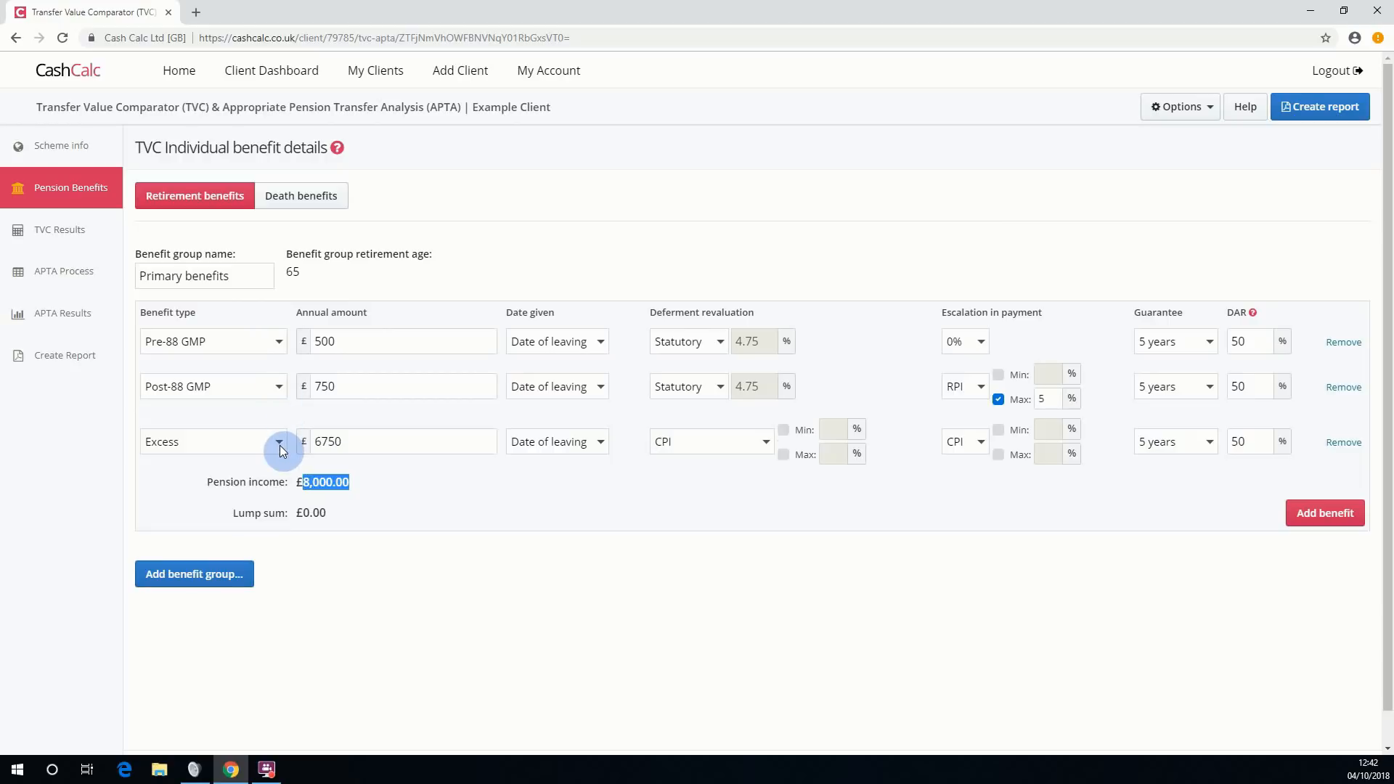
left_click(315, 196)
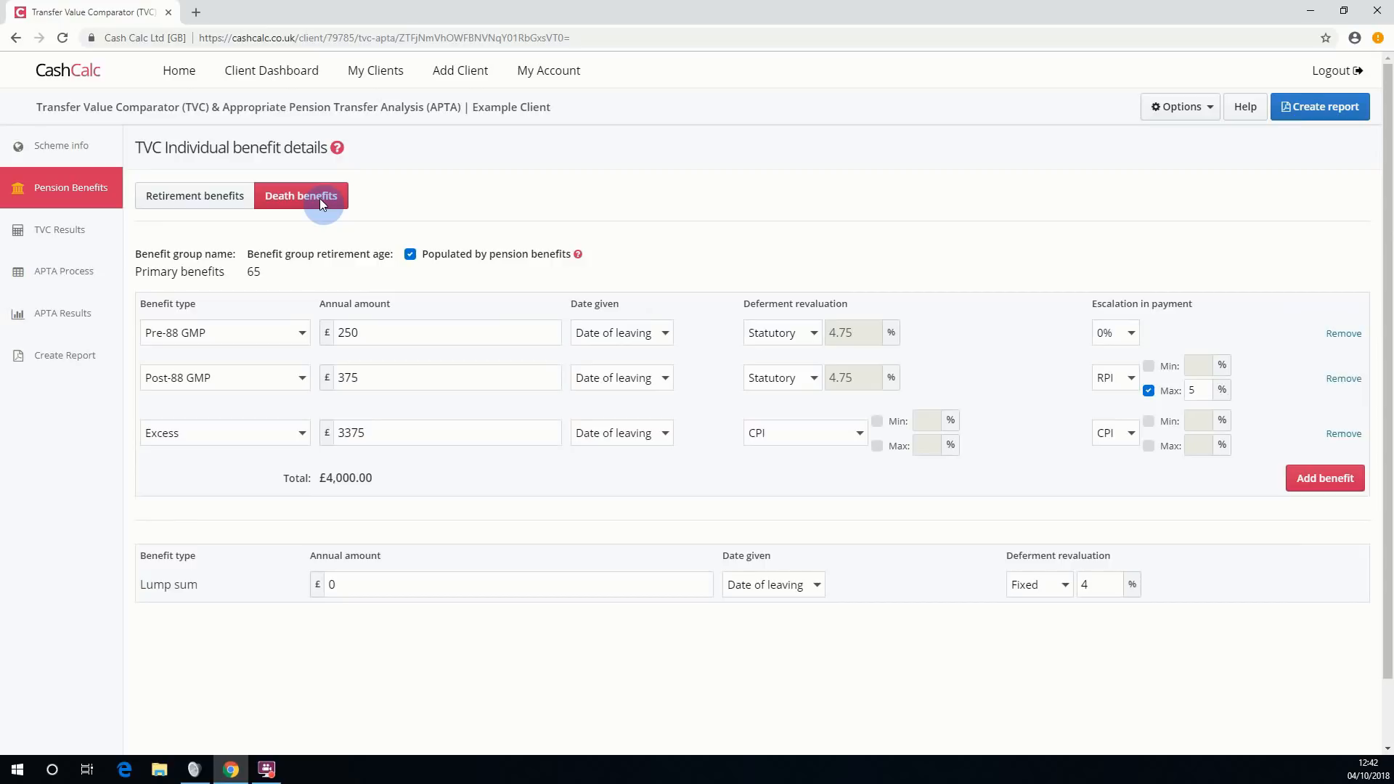
left_click(225, 204)
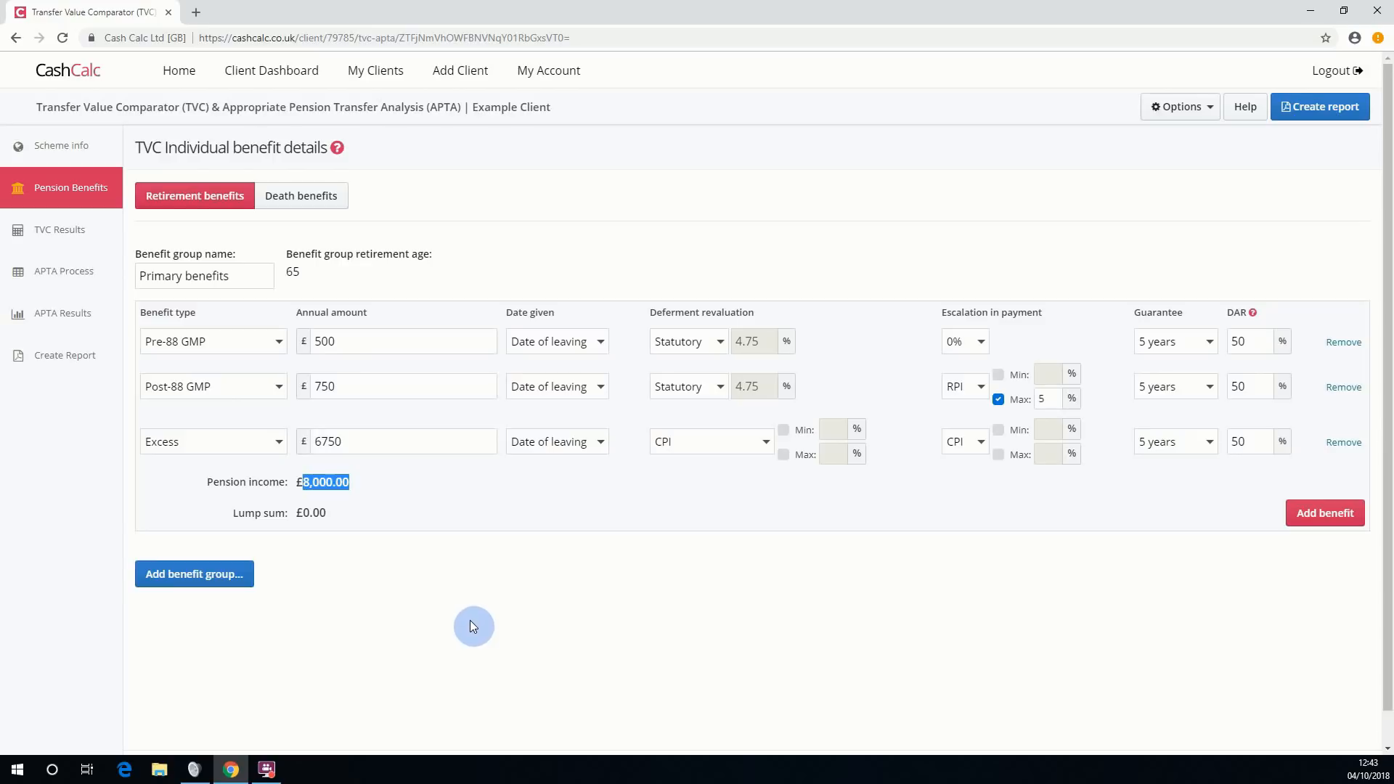
Set the client's desired retirement age to 60 in the scheme info.
left_click(70, 148)
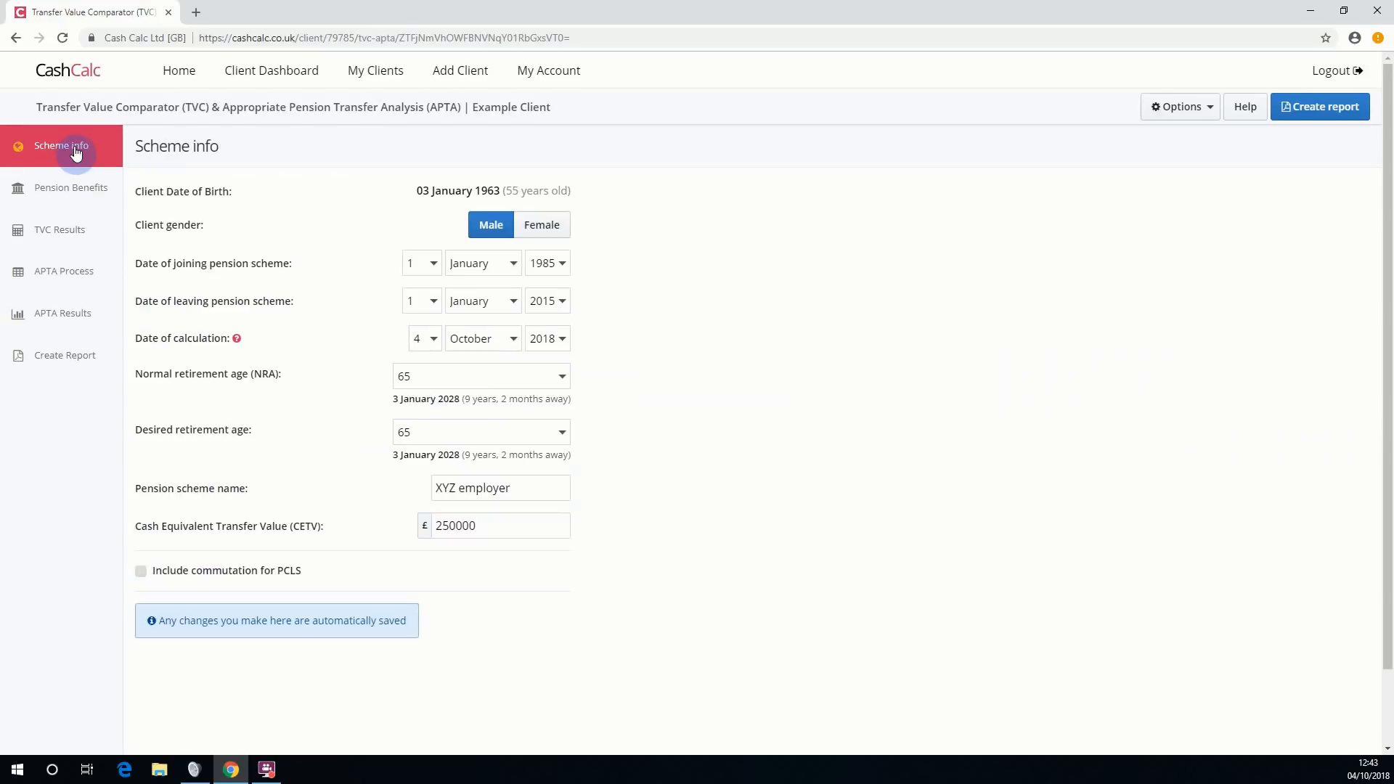
left_click(520, 439)
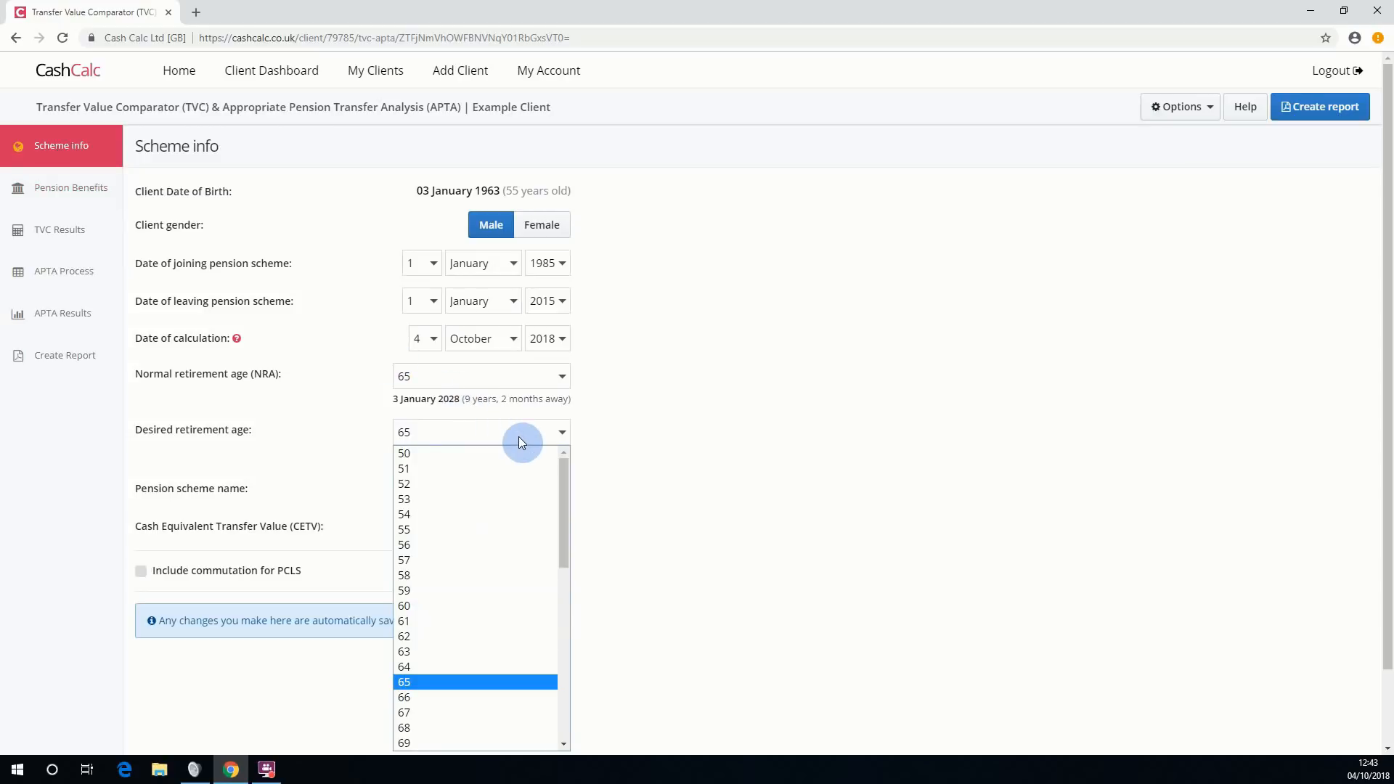
left_click(458, 610)
In the pension benefits, set the early retirement percentage reduction for benefits taken at age 60 to 5% per year.
left_click(78, 197)
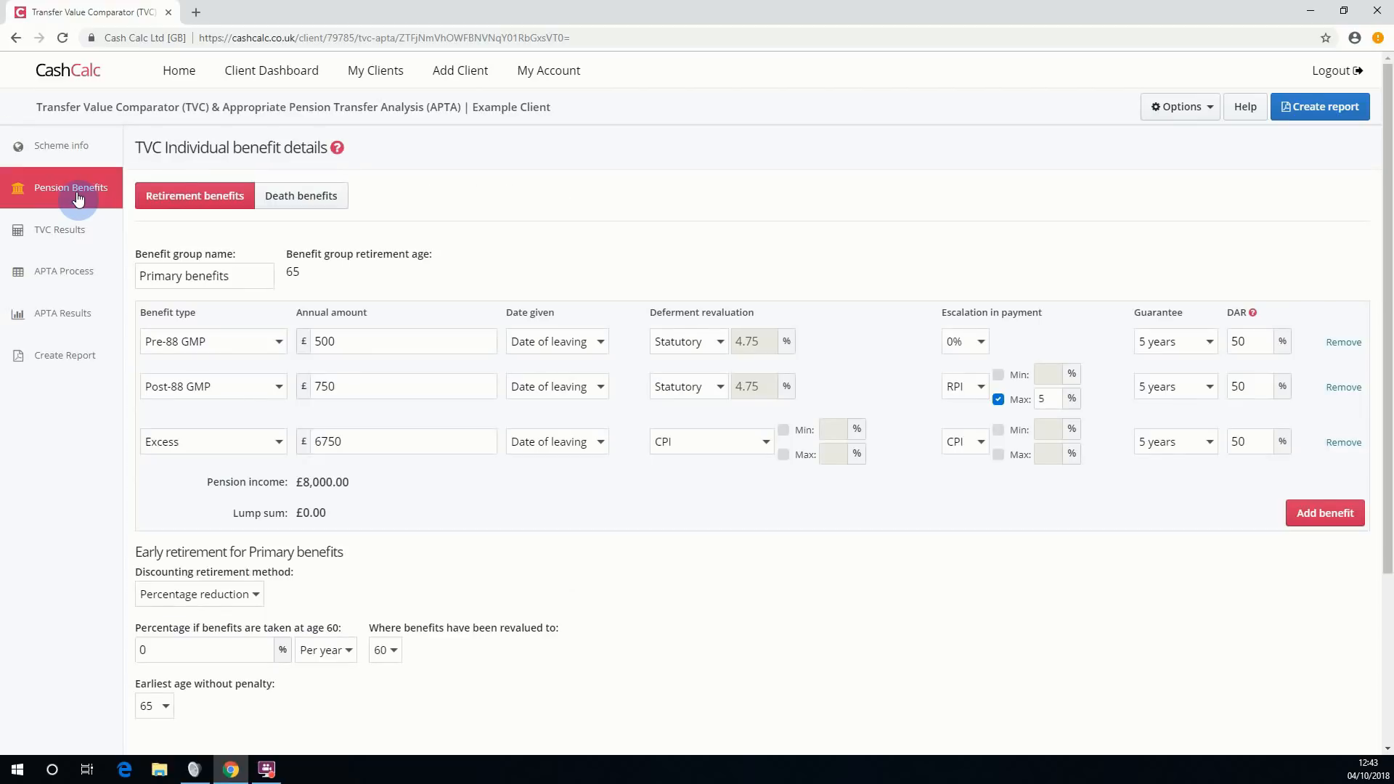
scroll(752, 642, "down", 2)
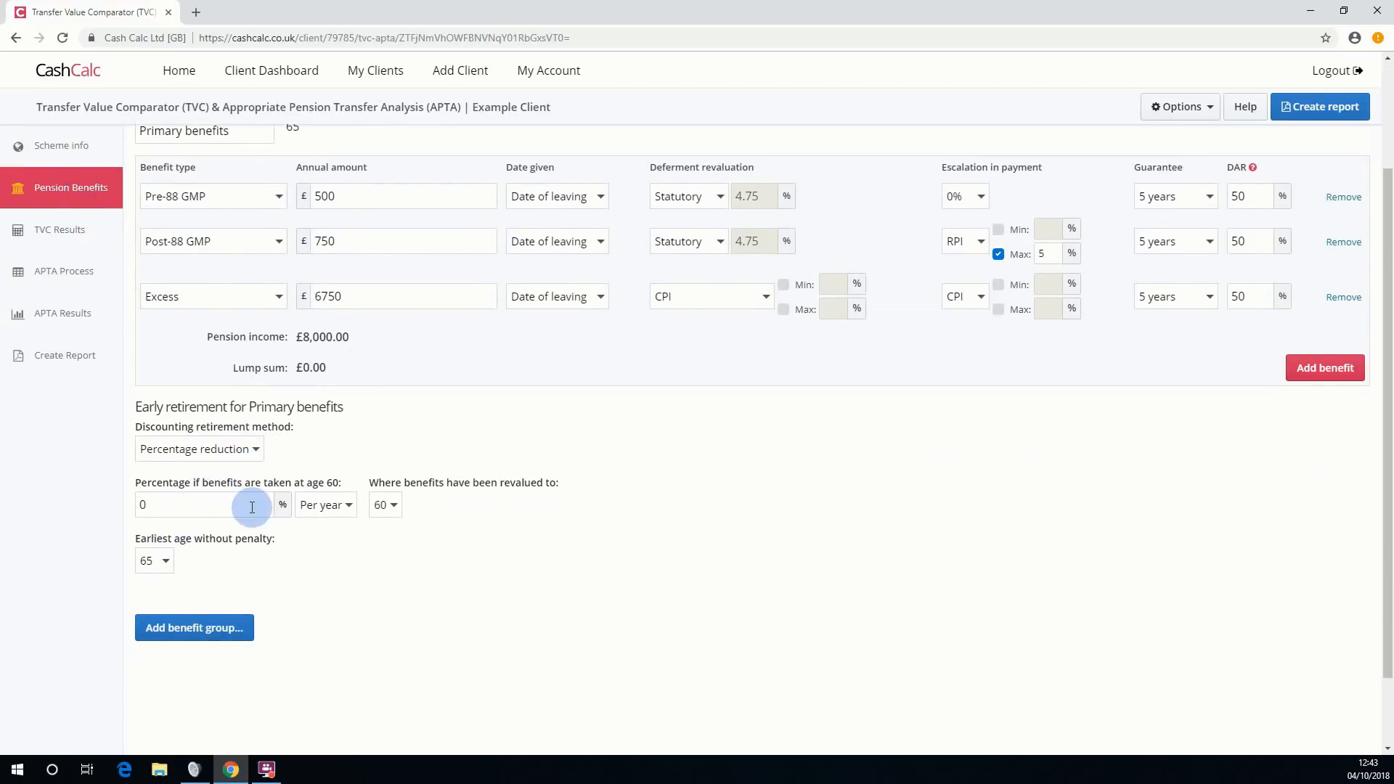
left_click(184, 511)
key("BackSpace")
type("5")
key("Tab")
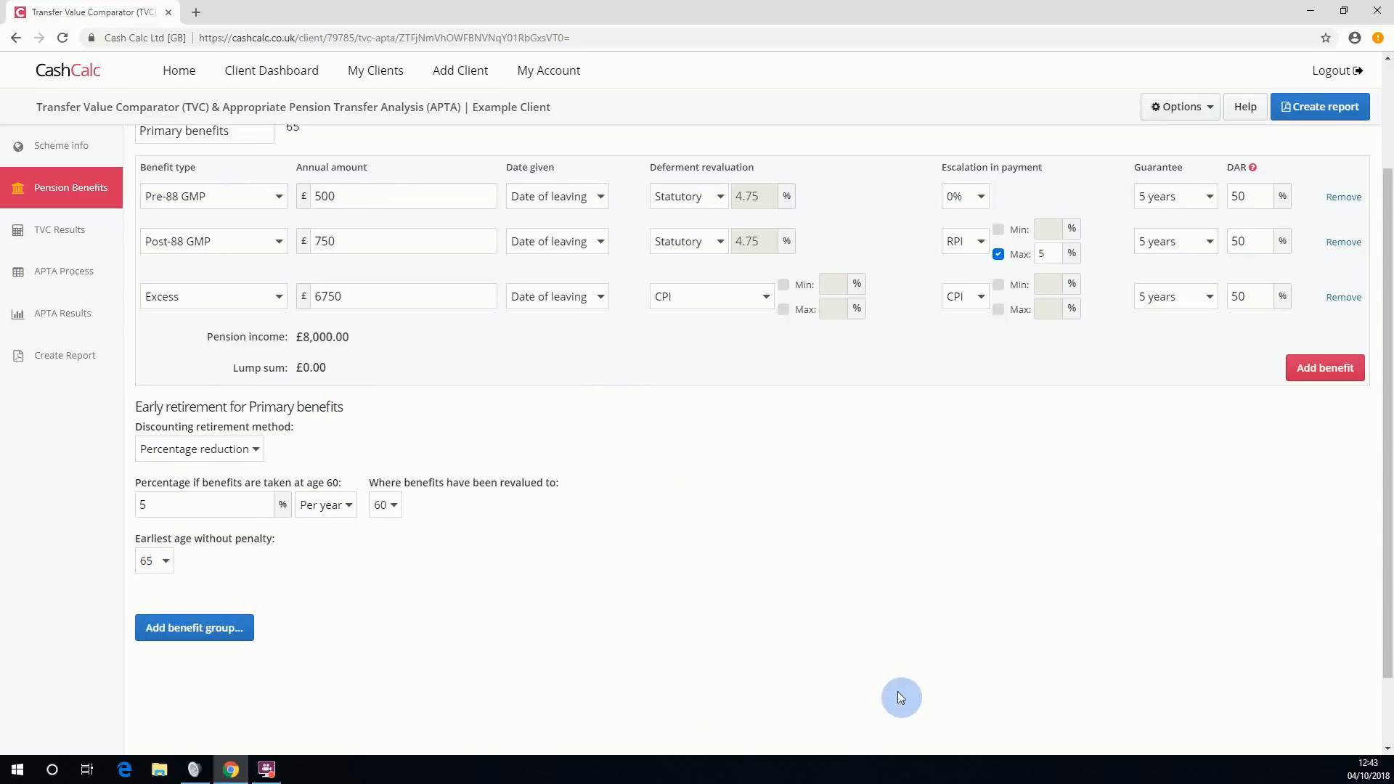
Include commutation for PCLS in the scheme info and set the commutation factors to 12 at age 65 and 18 at age 60.
left_click(85, 144)
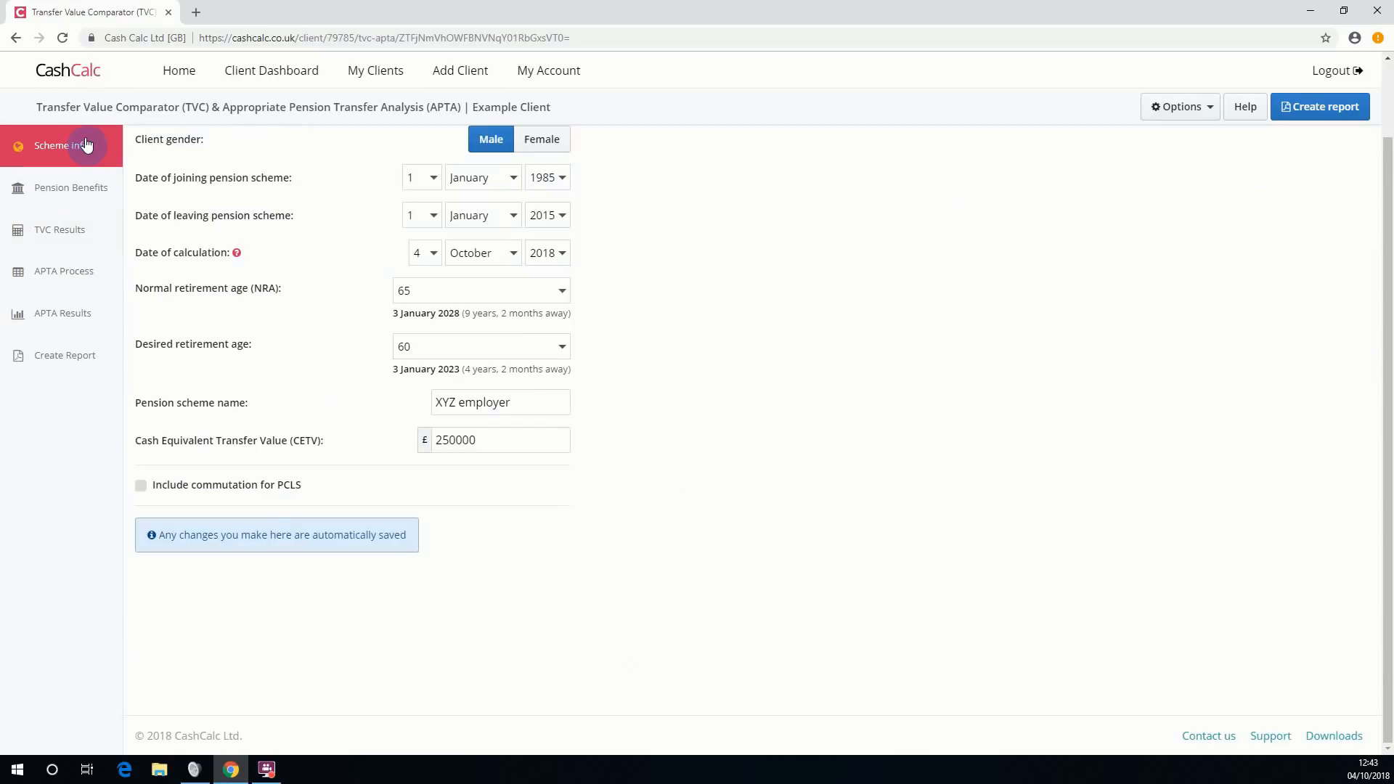
left_click(145, 496)
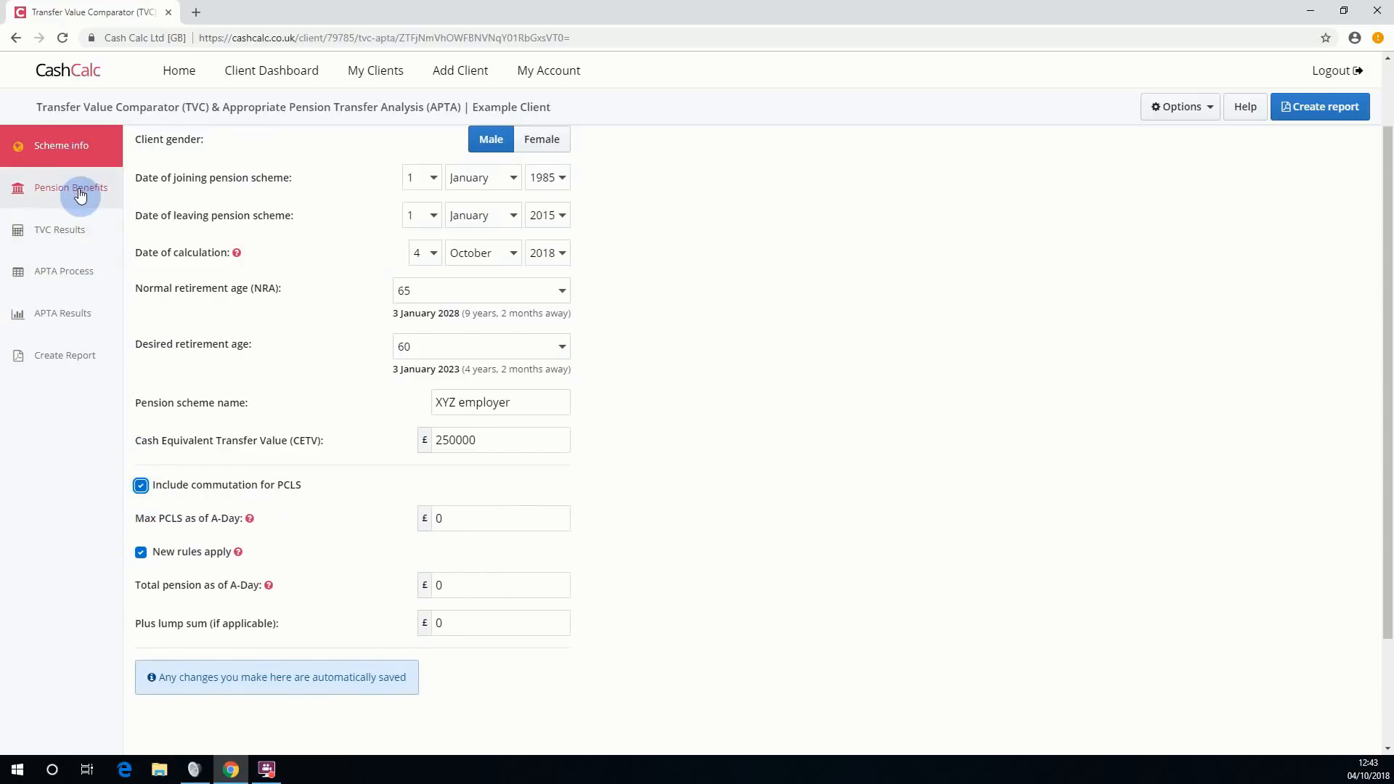
left_click(44, 189)
double_click(612, 519)
key("BackSpace")
type("12")
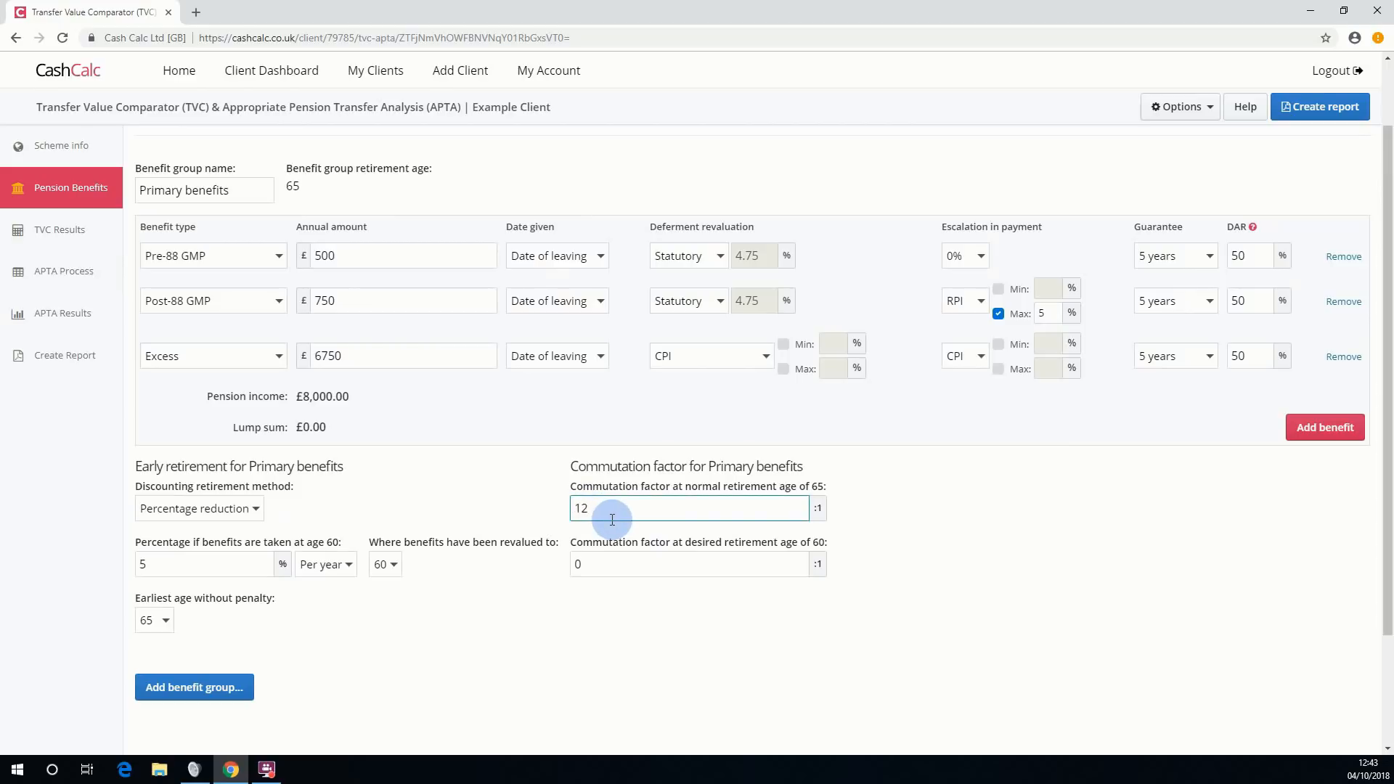
key("Tab")
type("18")
key("Tab")
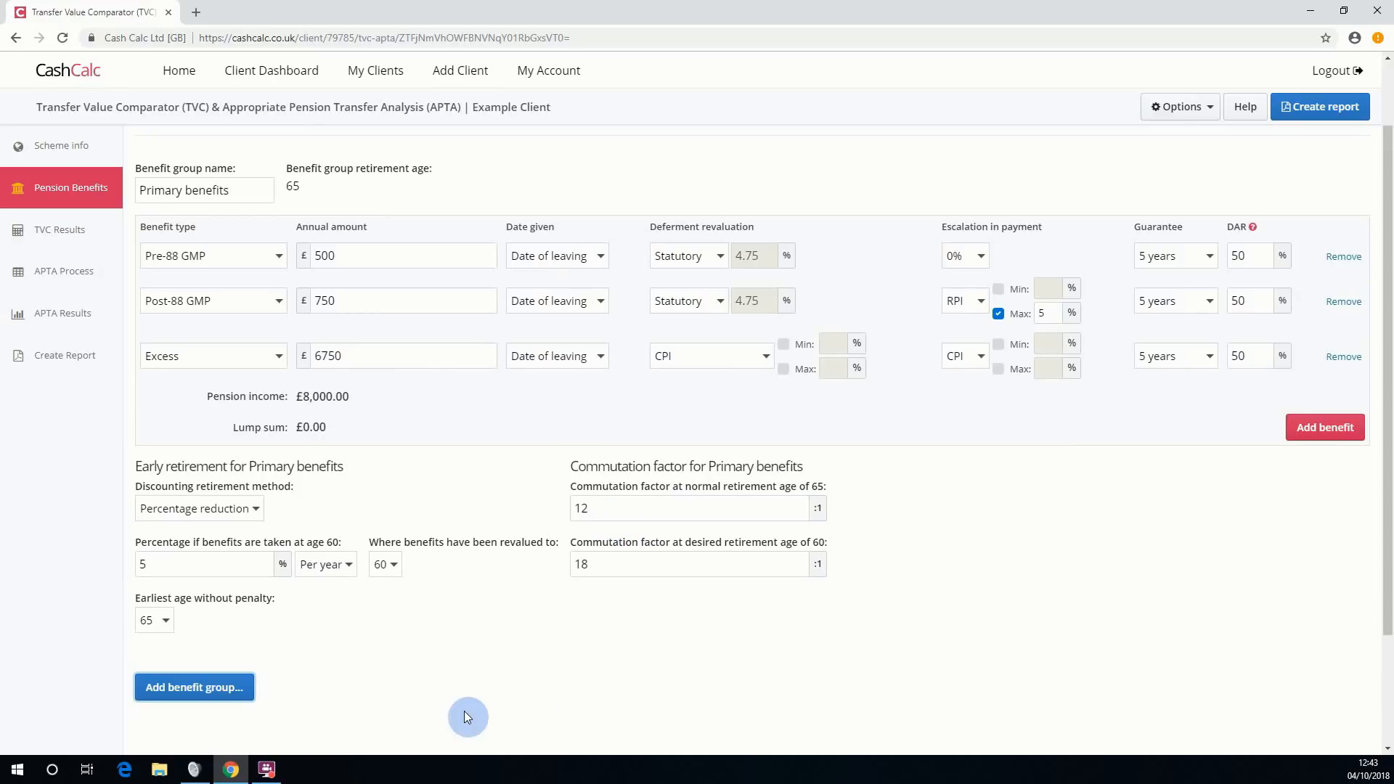
triple_click(291, 187)
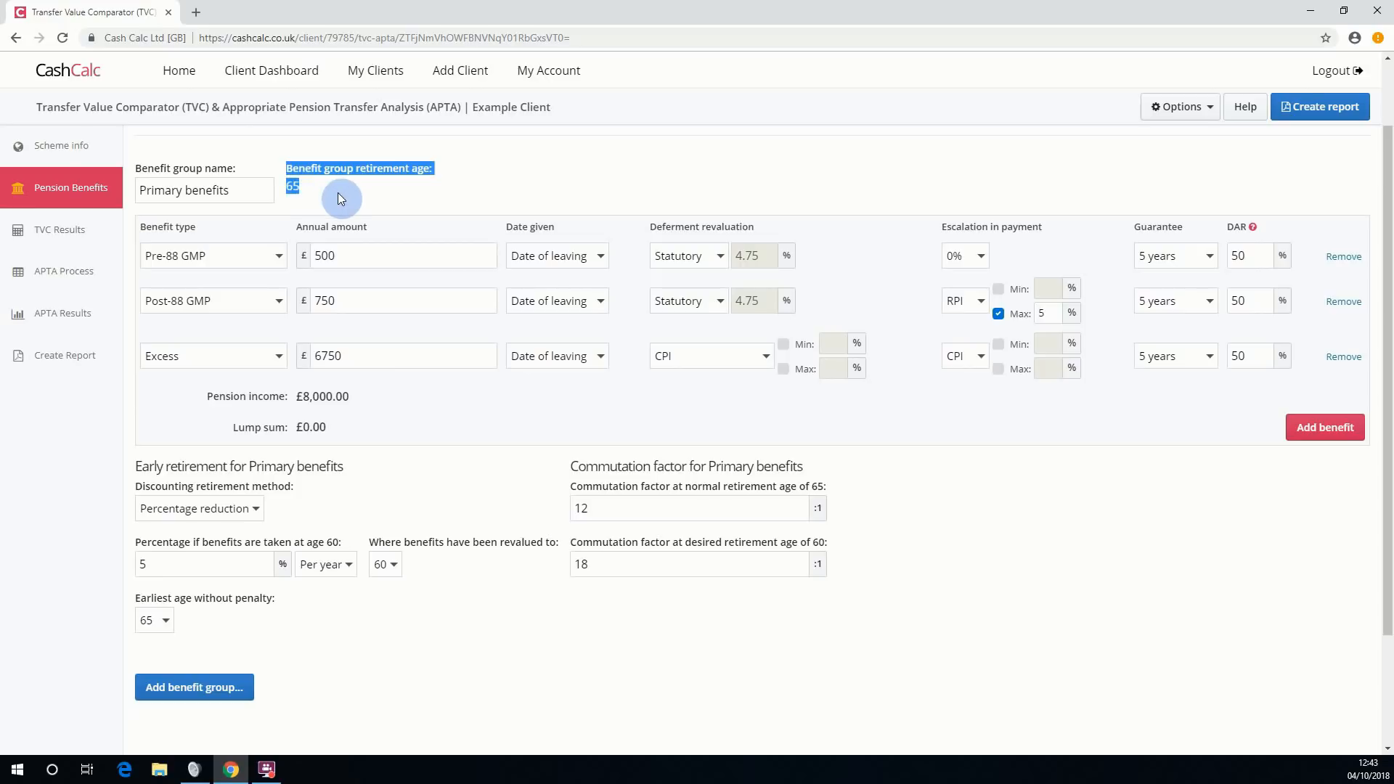
left_click(223, 688)
left_click(591, 375)
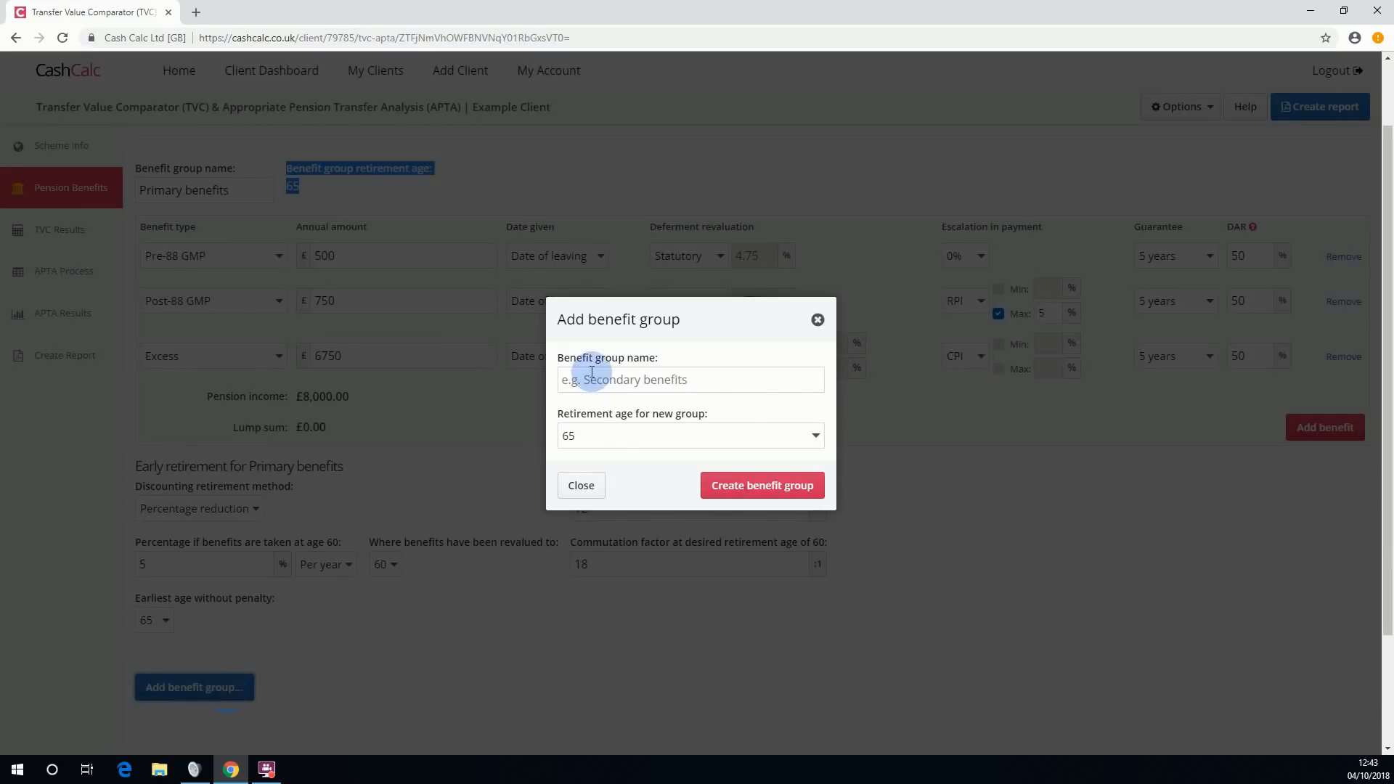
type("ret")
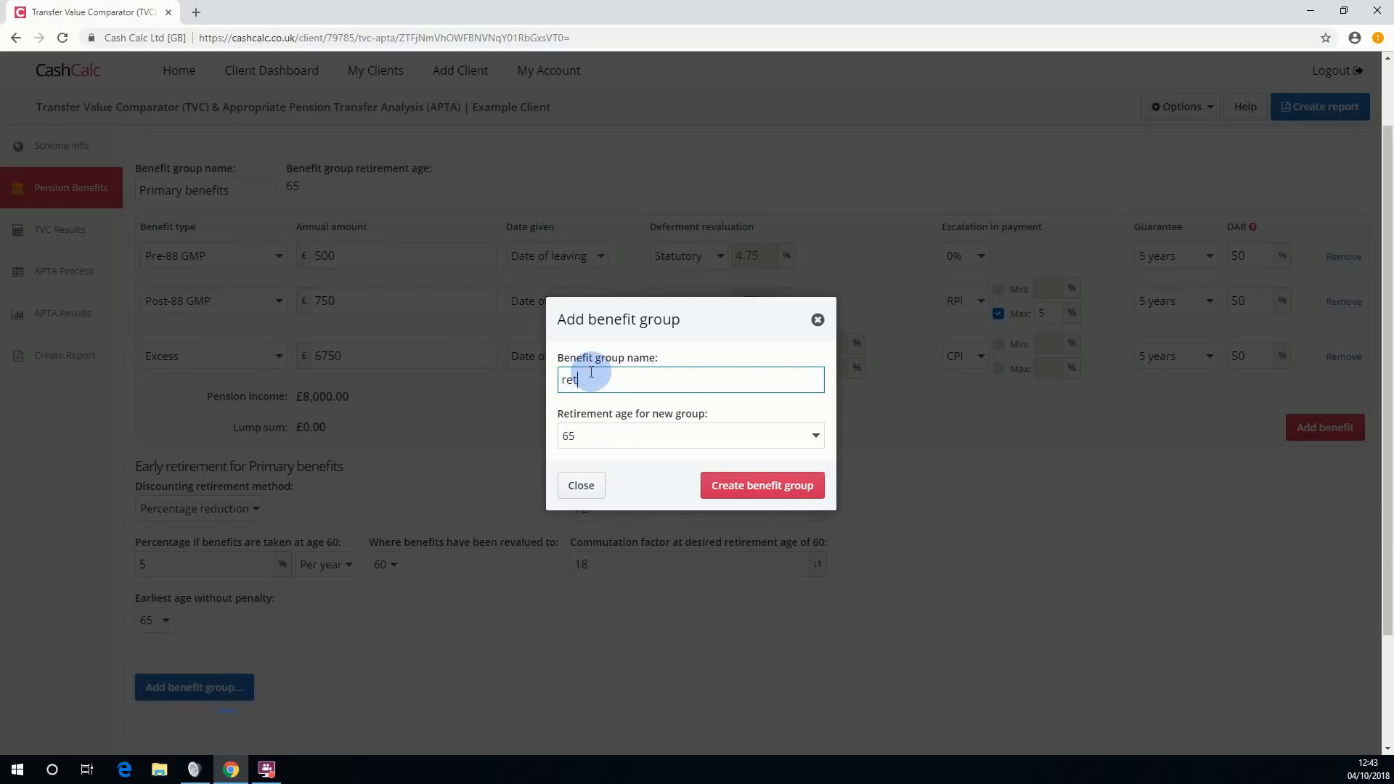
type("irement age")
key("BackSpace")
key("BackSpace")
key("BackSpace")
key("BackSpace")
key("BackSpace")
key("BackSpace")
key("BackSpace")
key("BackSpace")
key("BackSpace")
key("BackSpace")
key("BackSpace")
key("BackSpace")
key("BackSpace")
key("BackSpace")
left_click(596, 490)
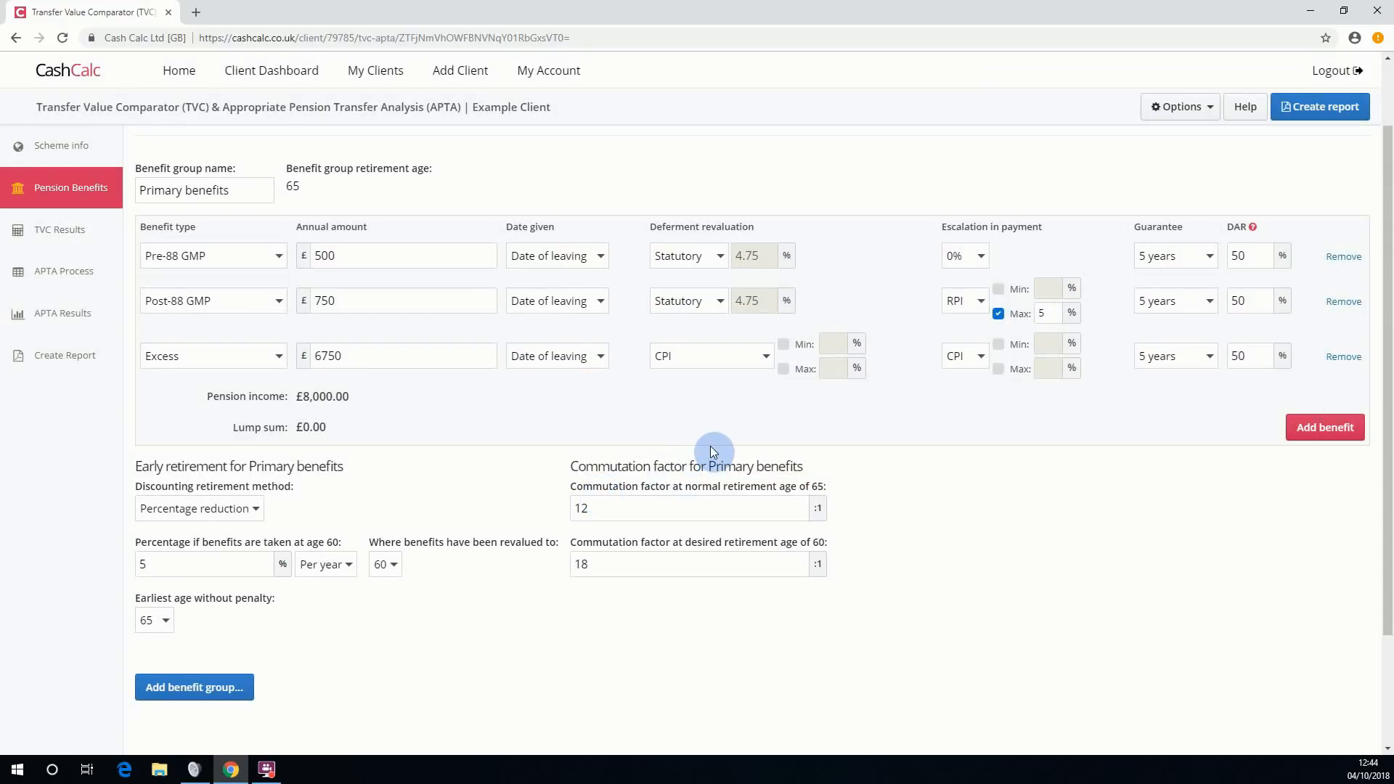
Open the TVC results for the current scheme and examine the annual pension amounts at date of leaving and date of calculation.
left_click(65, 152)
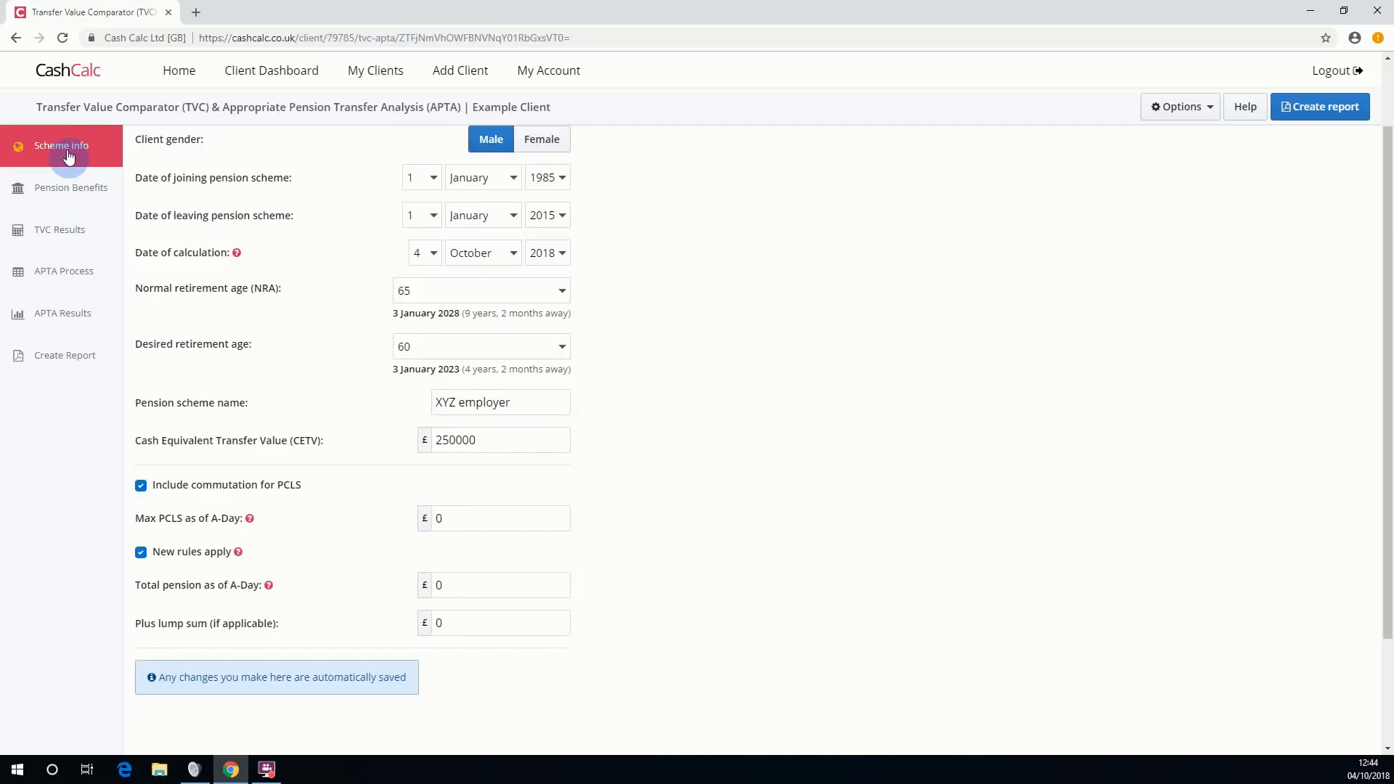
left_click(65, 190)
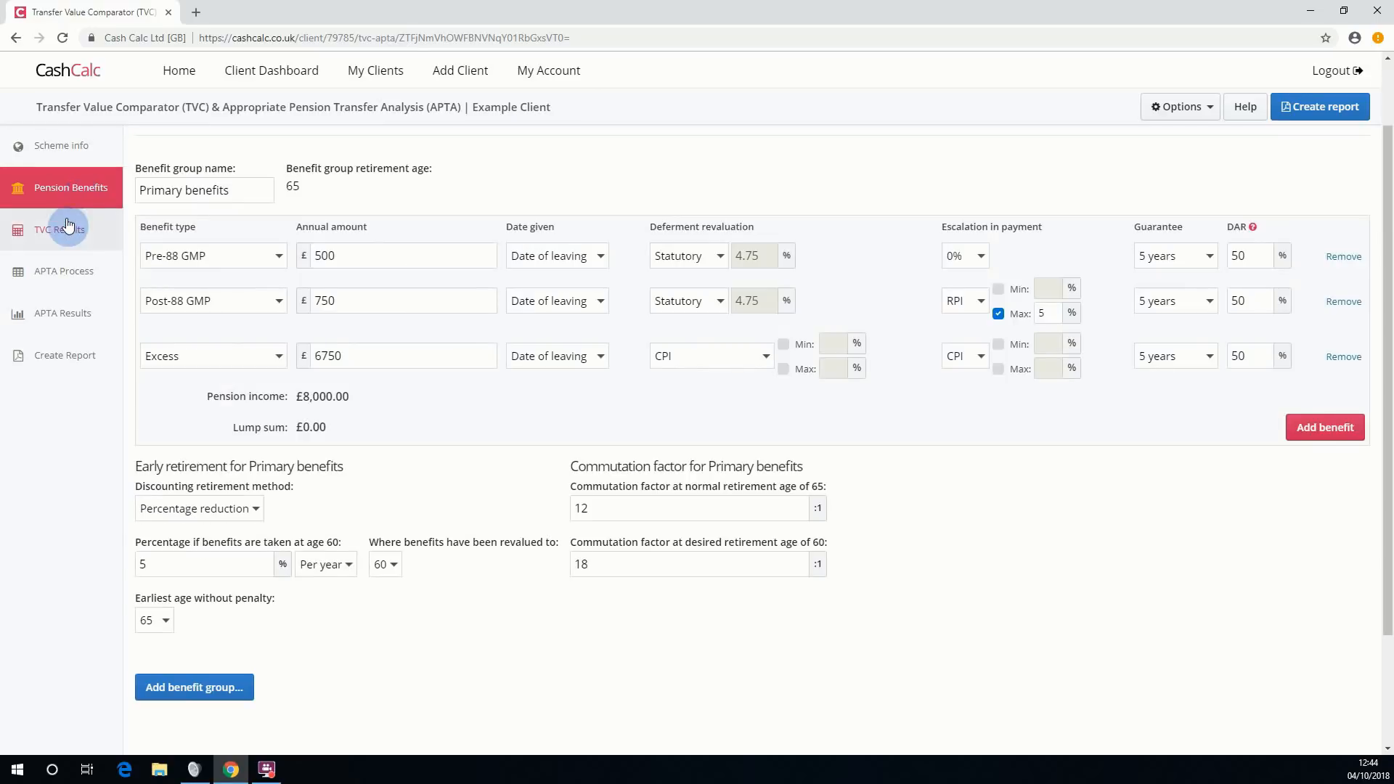
left_click(68, 243)
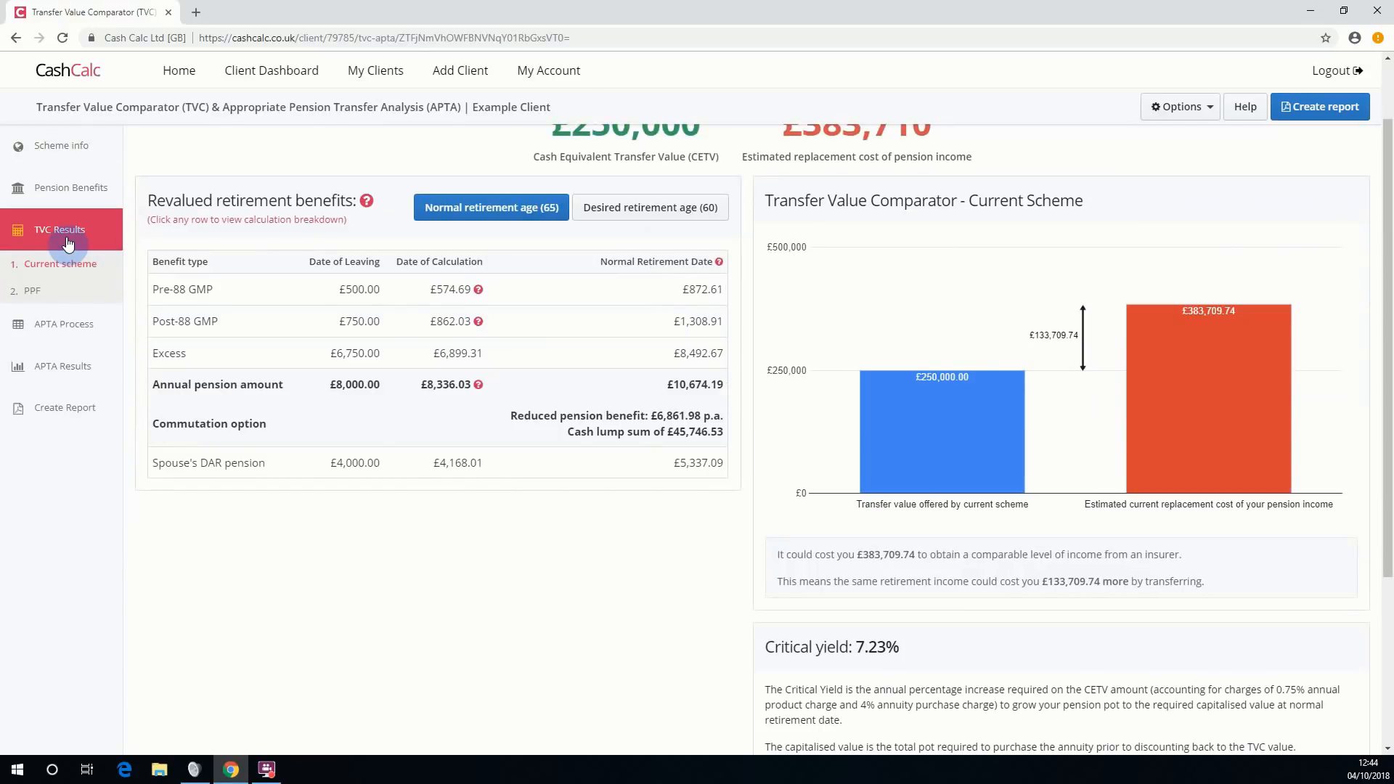
scroll(647, 309, "up", 2)
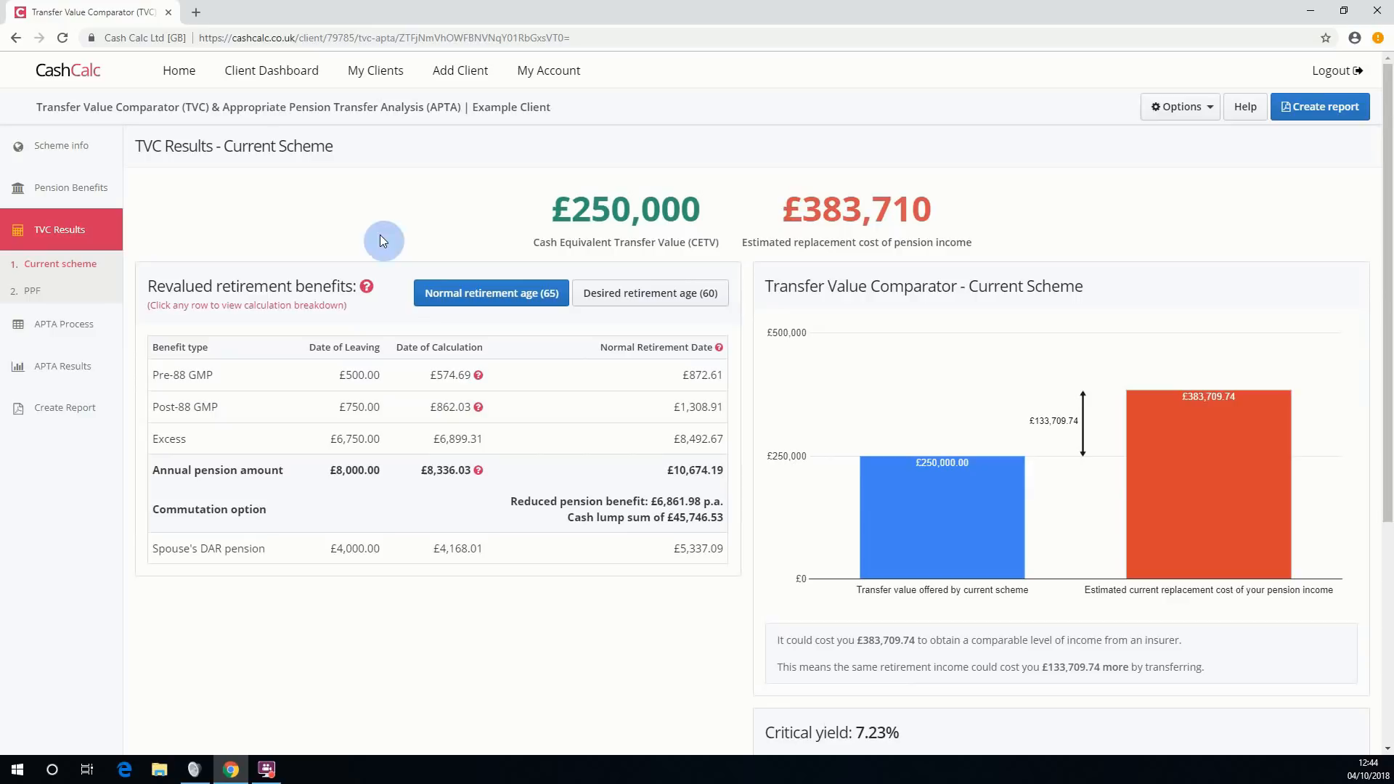
left_click_drag(333, 469, 385, 476)
left_click_drag(427, 474, 470, 471)
mouse_move(478, 470)
left_click(460, 485)
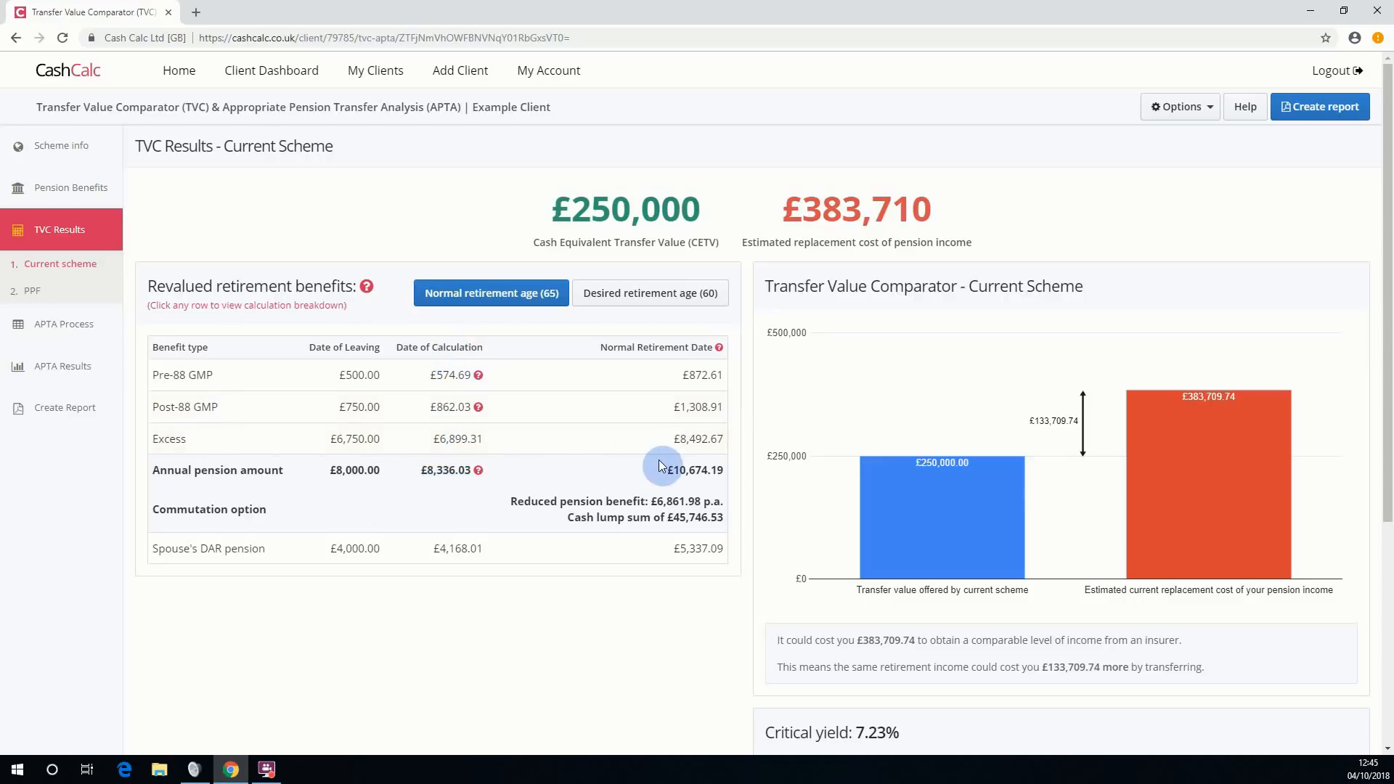
Examine the annual pension at normal retirement date, the commutation option and the spouse's DAR pension in the revalued retirement benefits.
left_click_drag(667, 472, 730, 500)
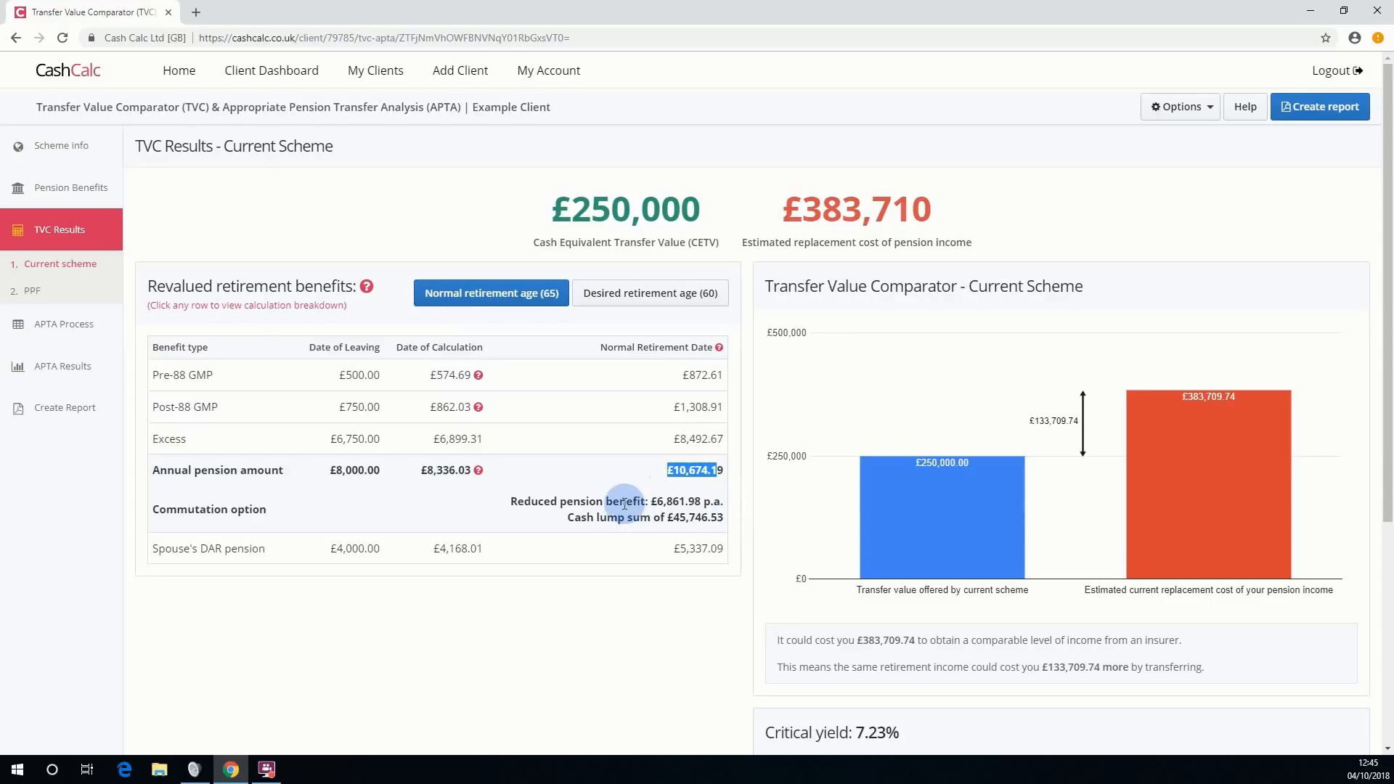
left_click_drag(561, 501, 724, 517)
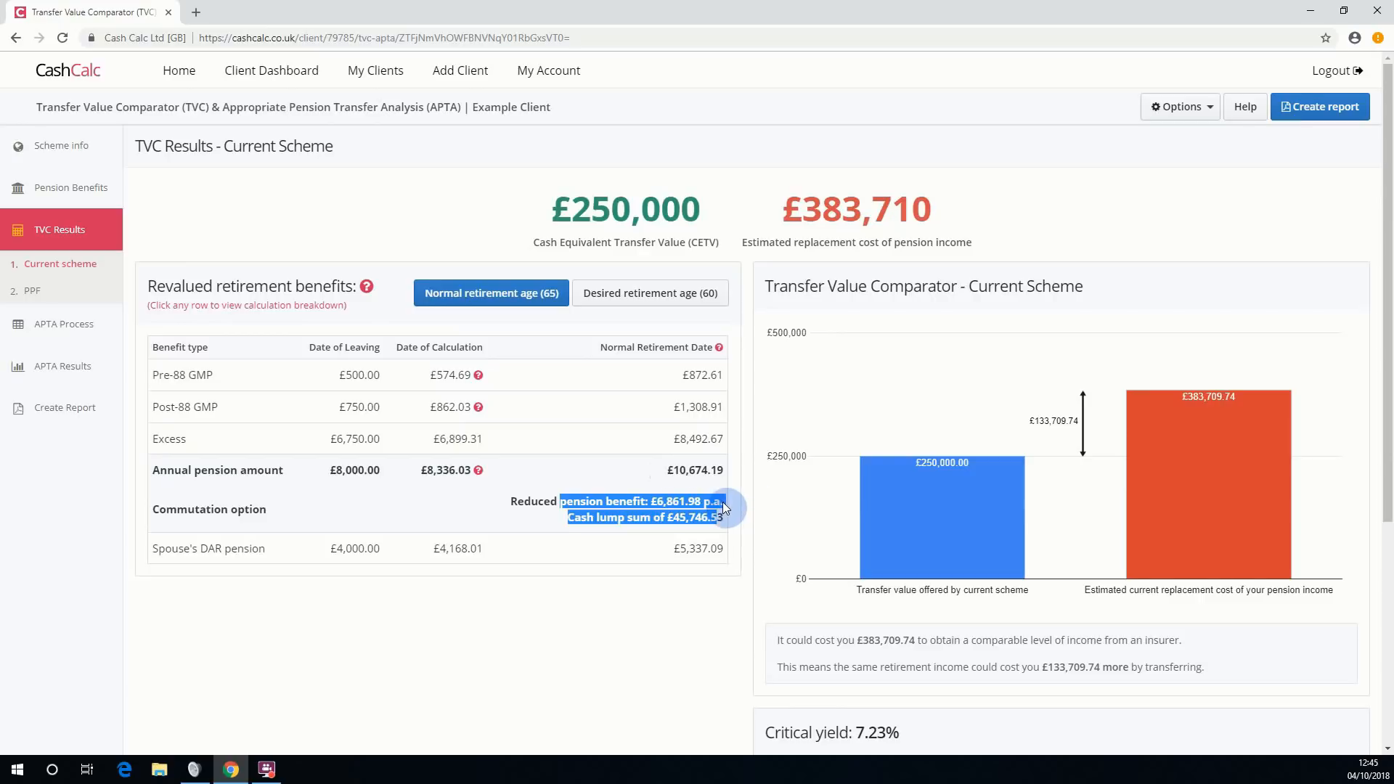
left_click(679, 511)
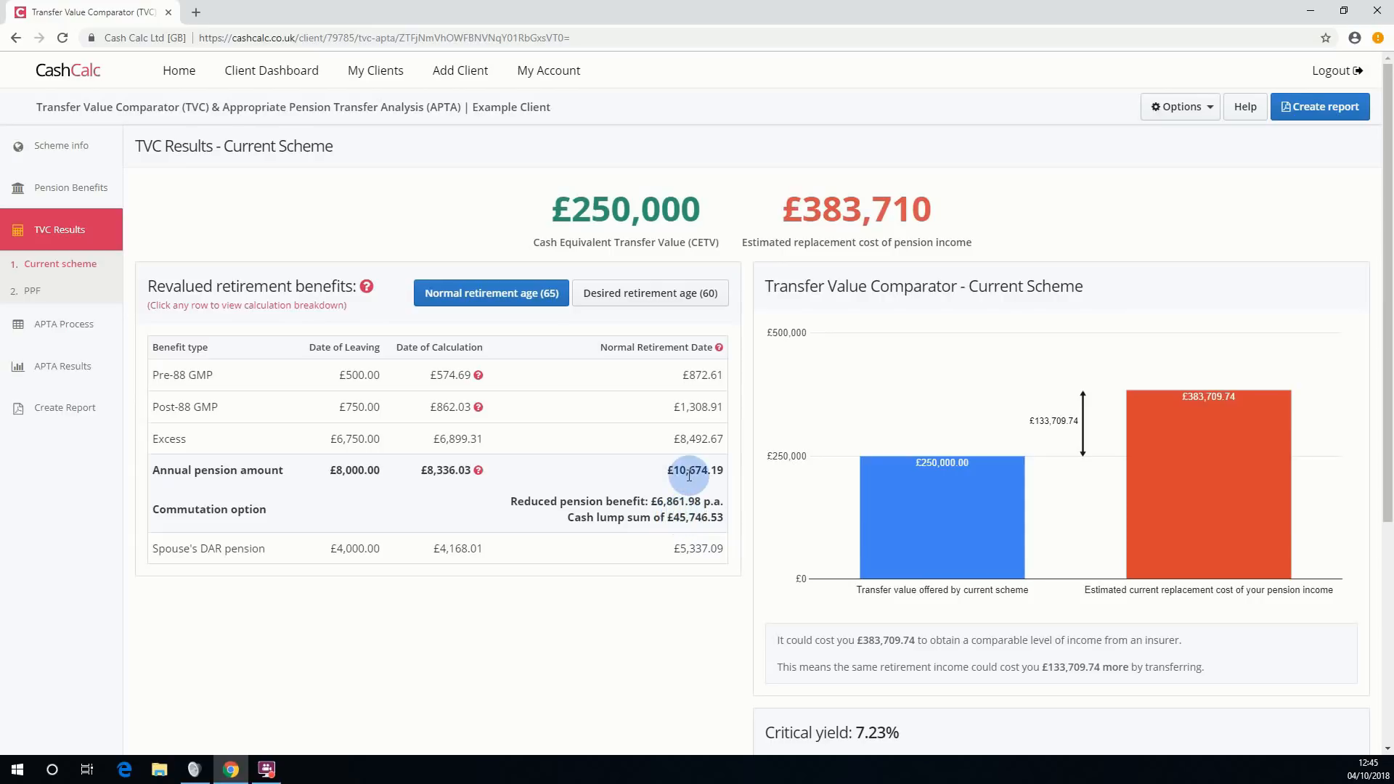
left_click_drag(673, 471, 715, 497)
left_click(718, 498)
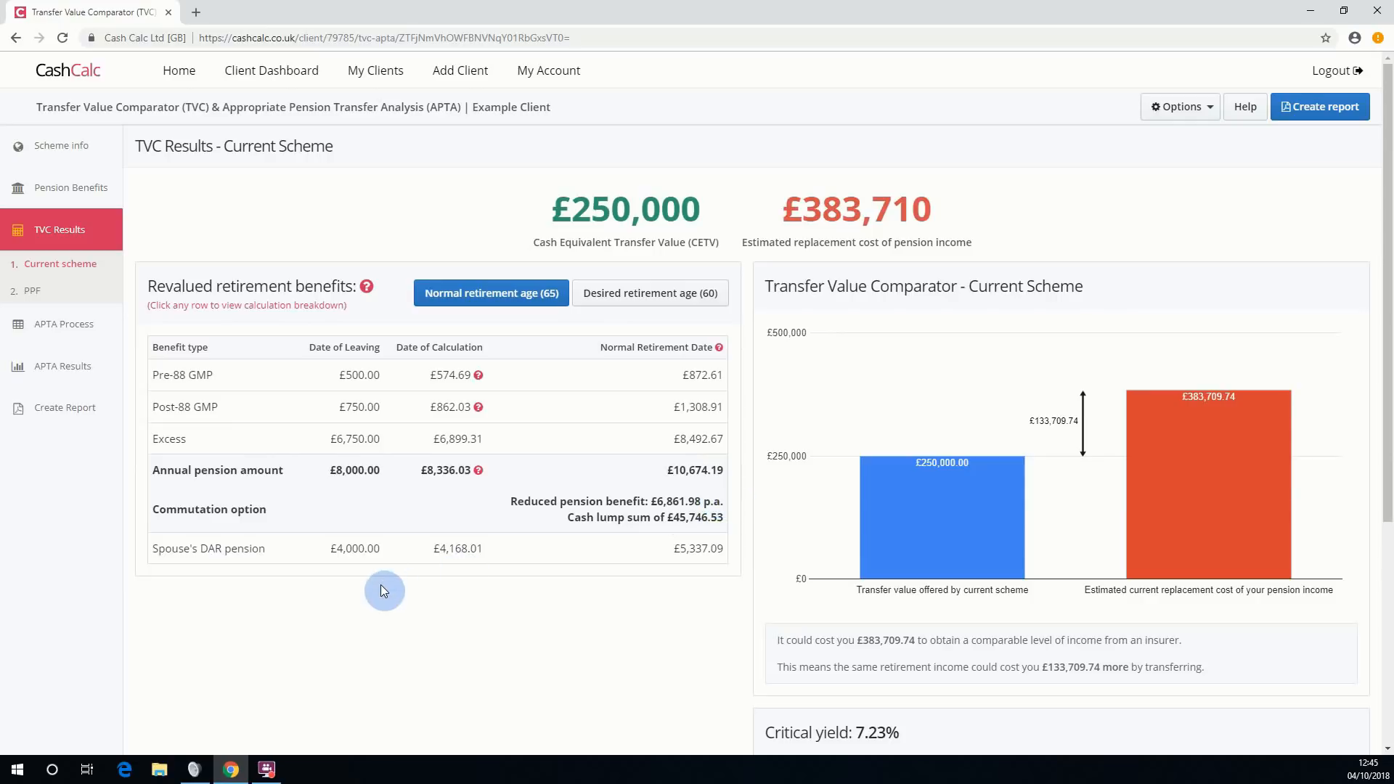
scroll(460, 626, "down", 2)
left_click_drag(331, 404, 710, 403)
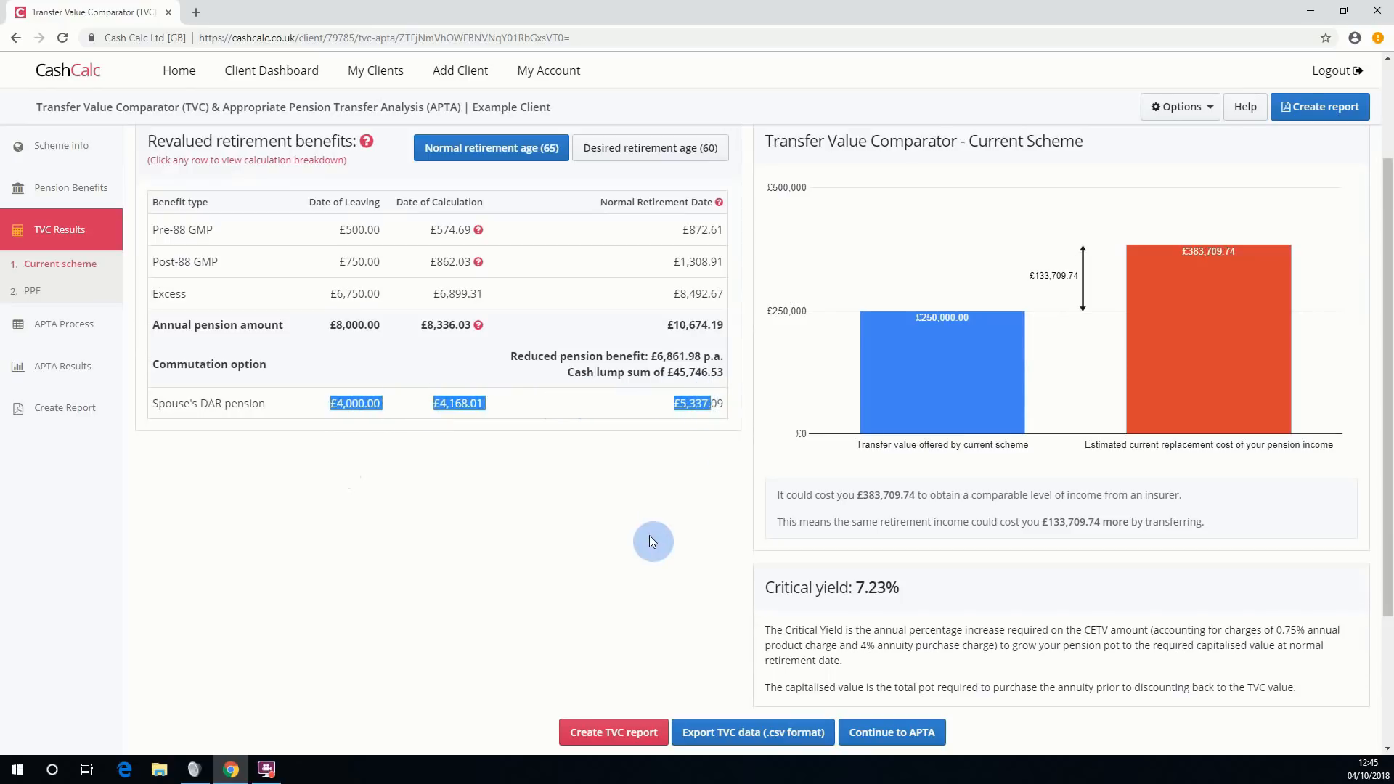
scroll(613, 540, "up", 1)
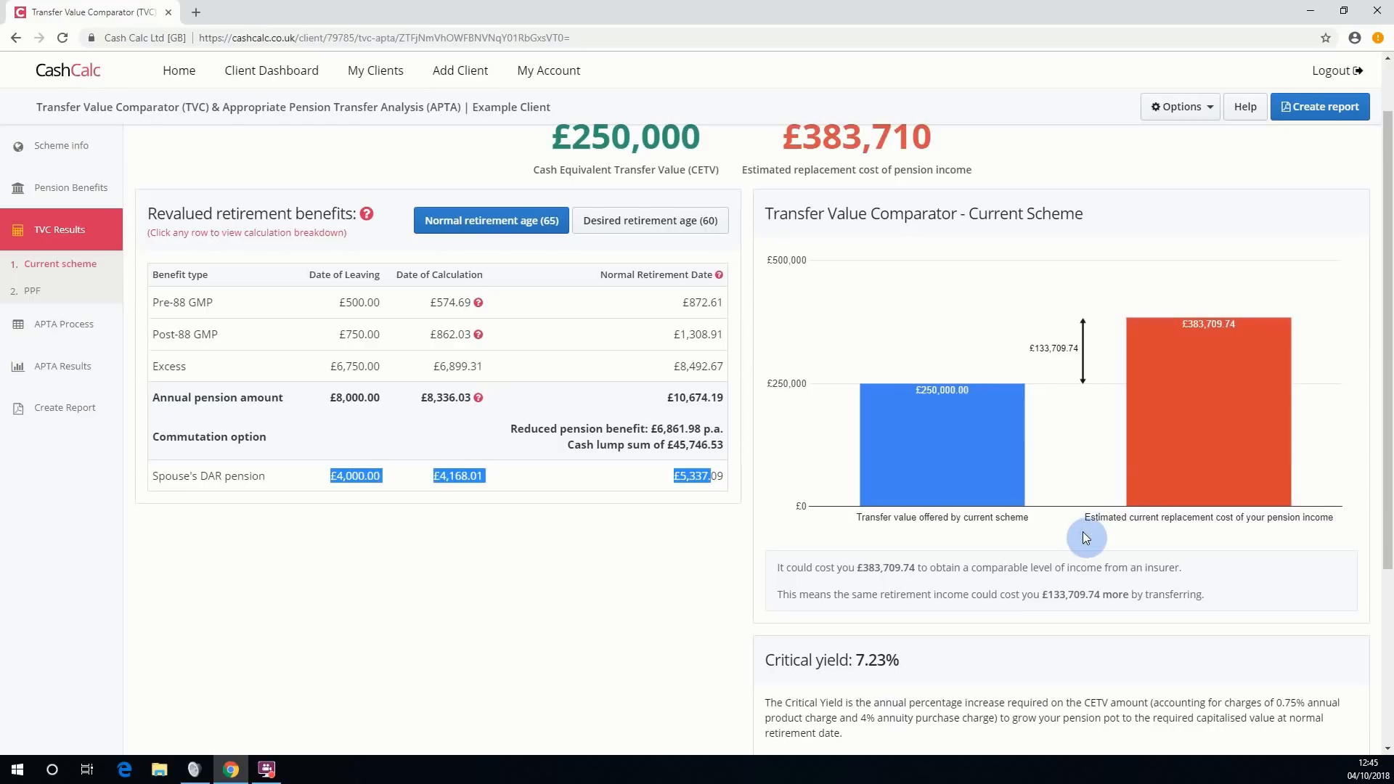
Examine the current scheme's critical yield at normal retirement age, including the charges it accounts for and the definition of the capitalised value.
scroll(1074, 552, "down", 1)
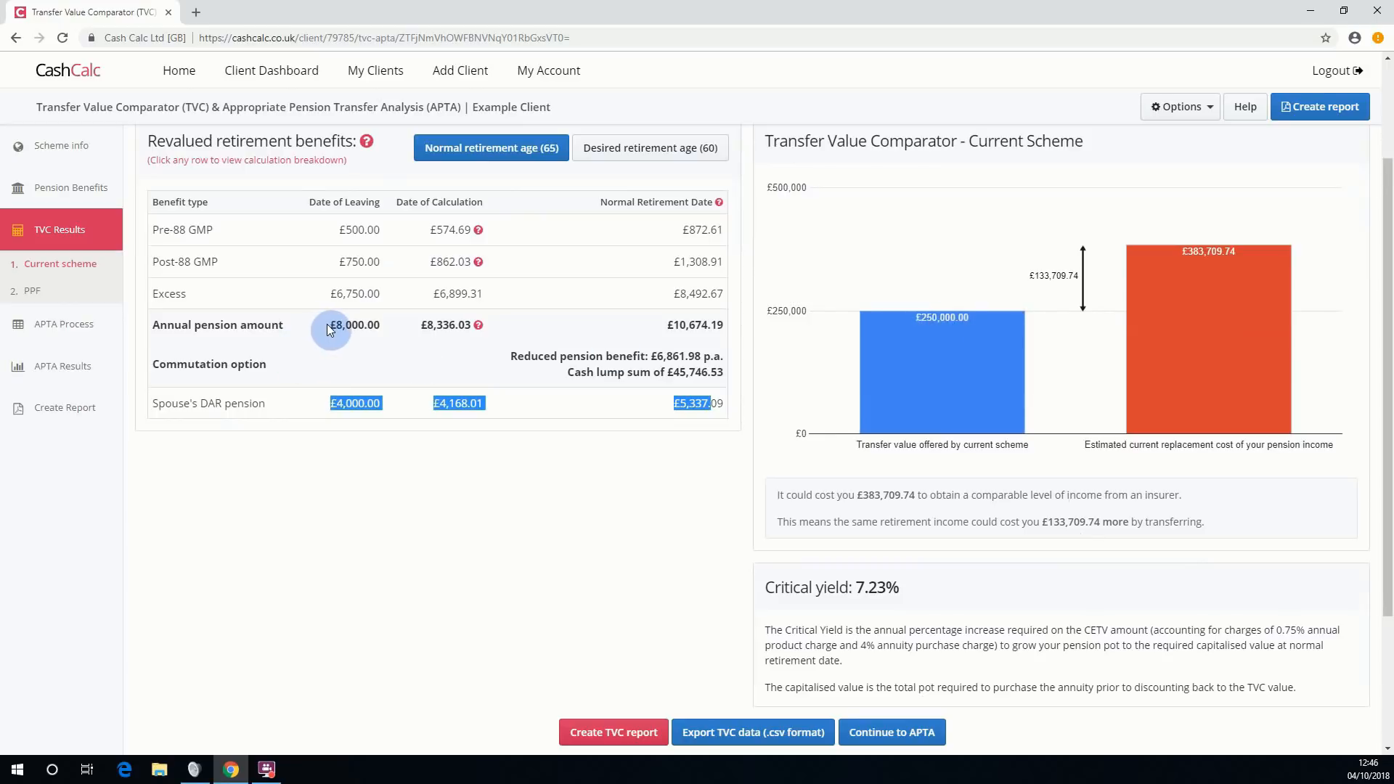
left_click_drag(330, 325, 385, 329)
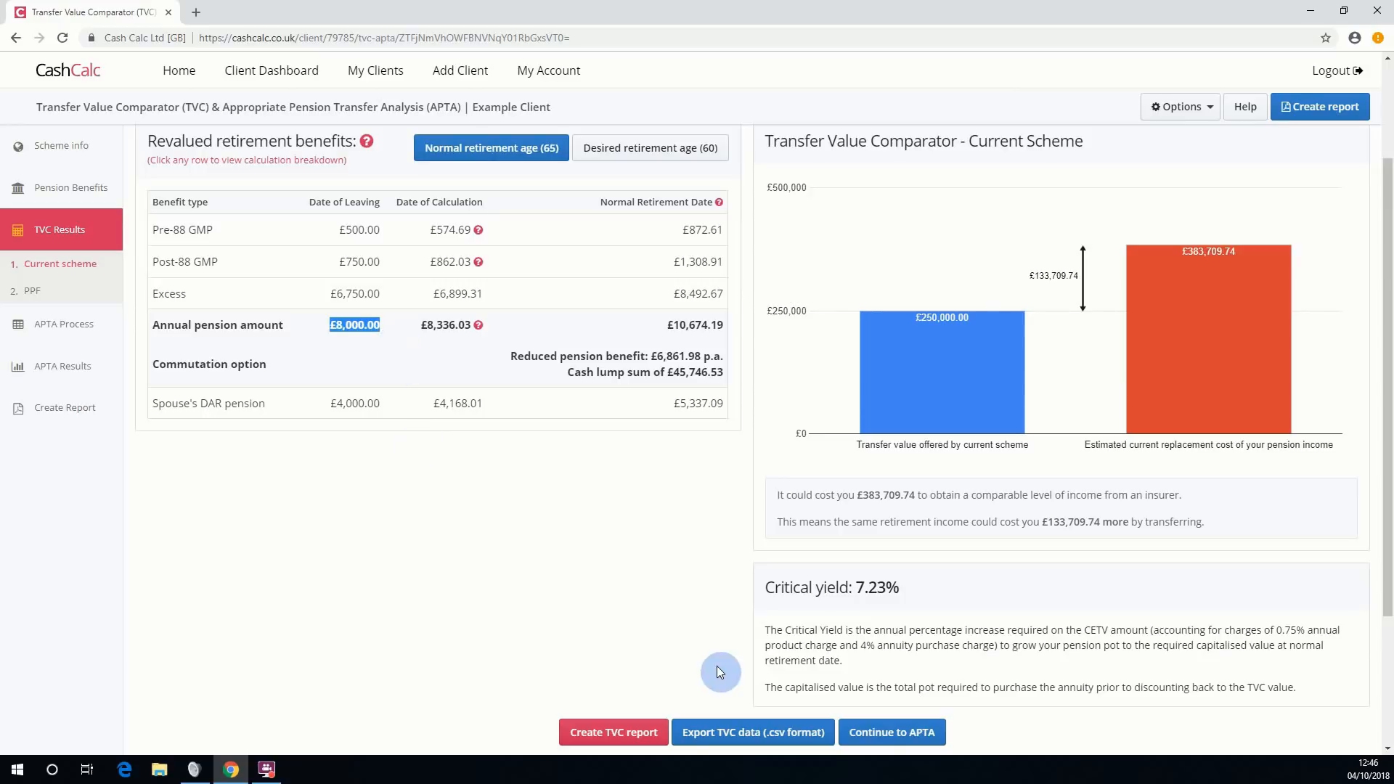
left_click_drag(765, 587, 901, 589)
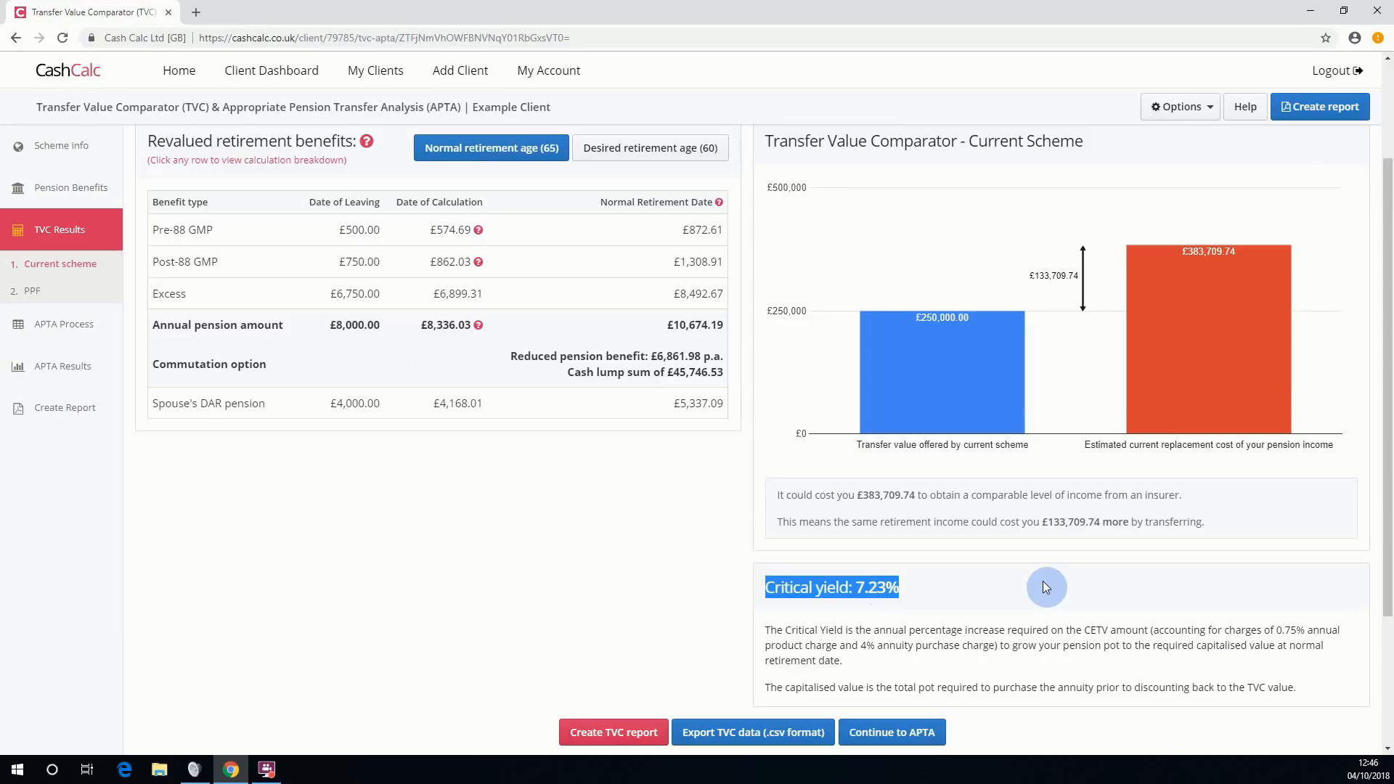
scroll(1045, 587, "down", 1)
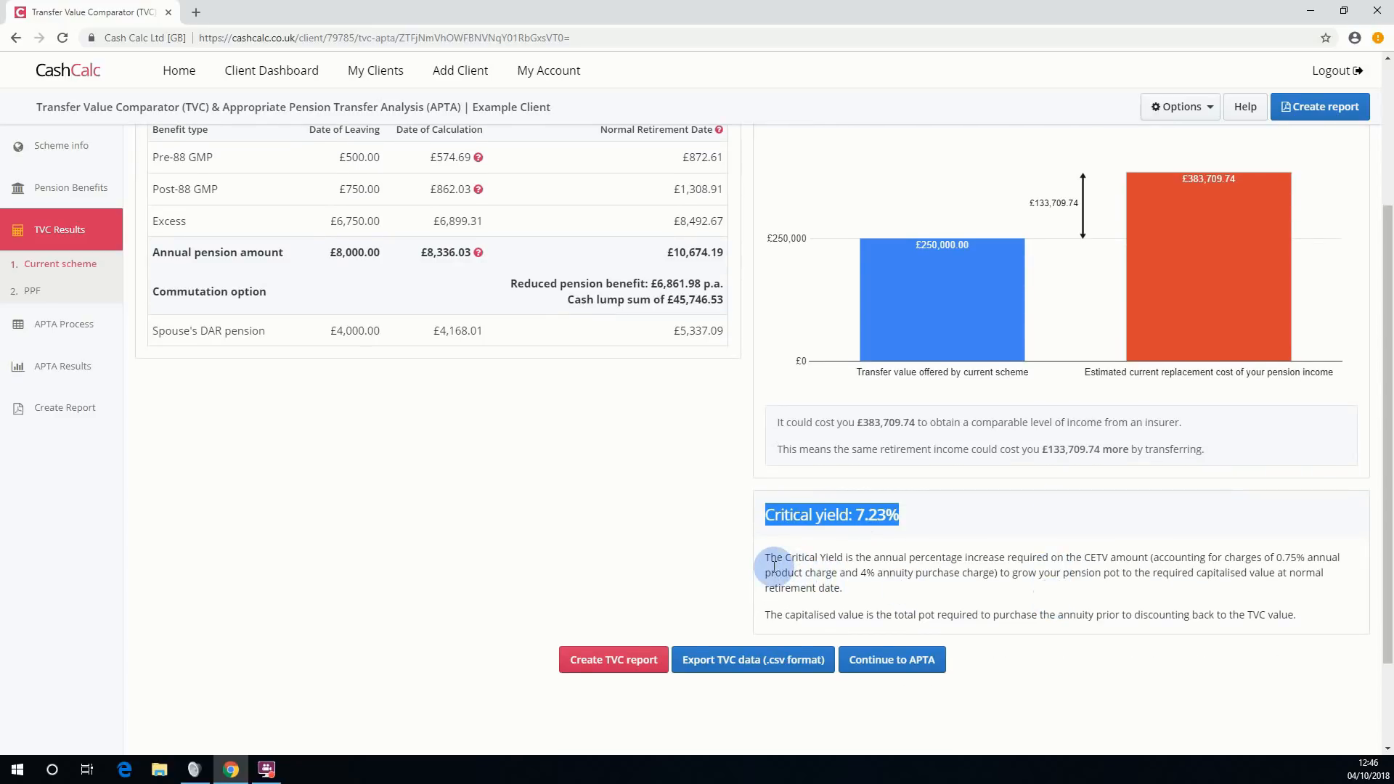
left_click_drag(769, 558, 1332, 558)
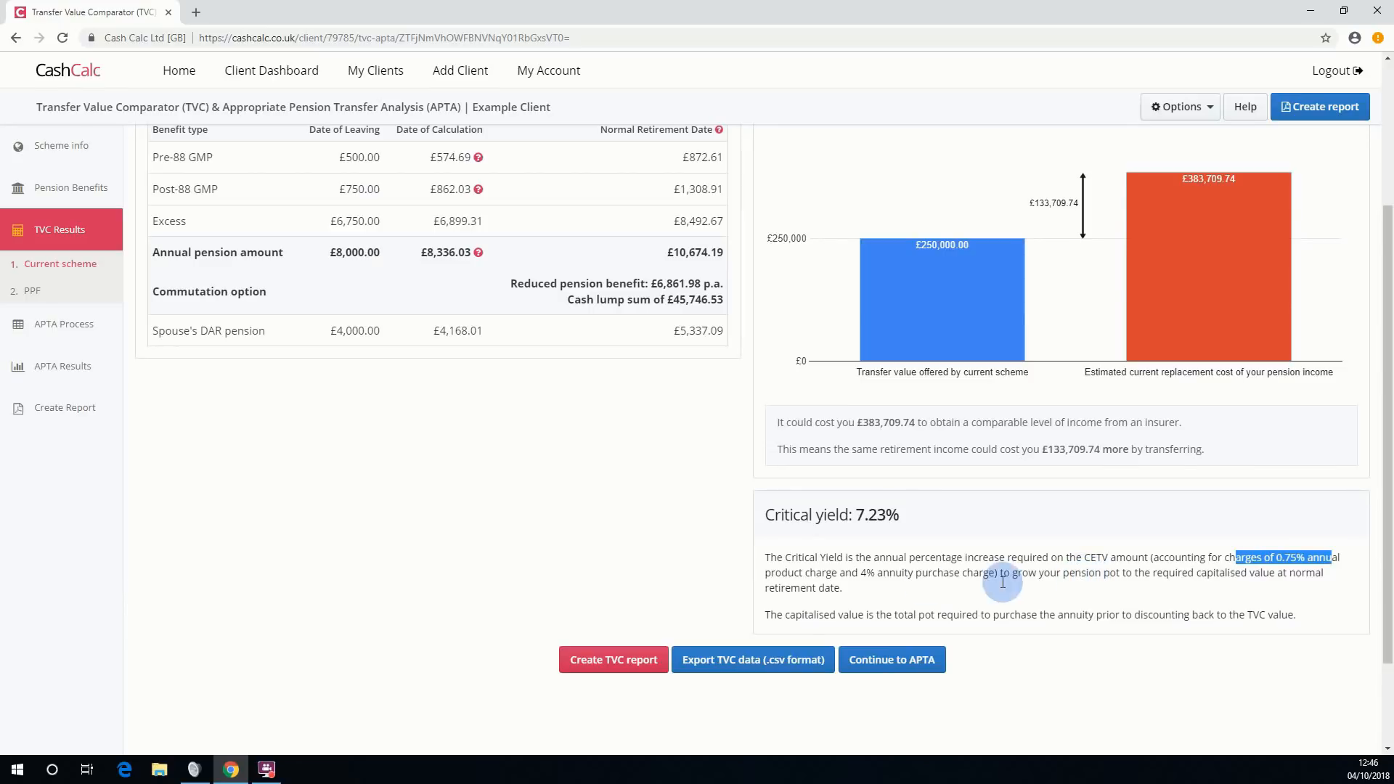
left_click_drag(817, 578, 1004, 579)
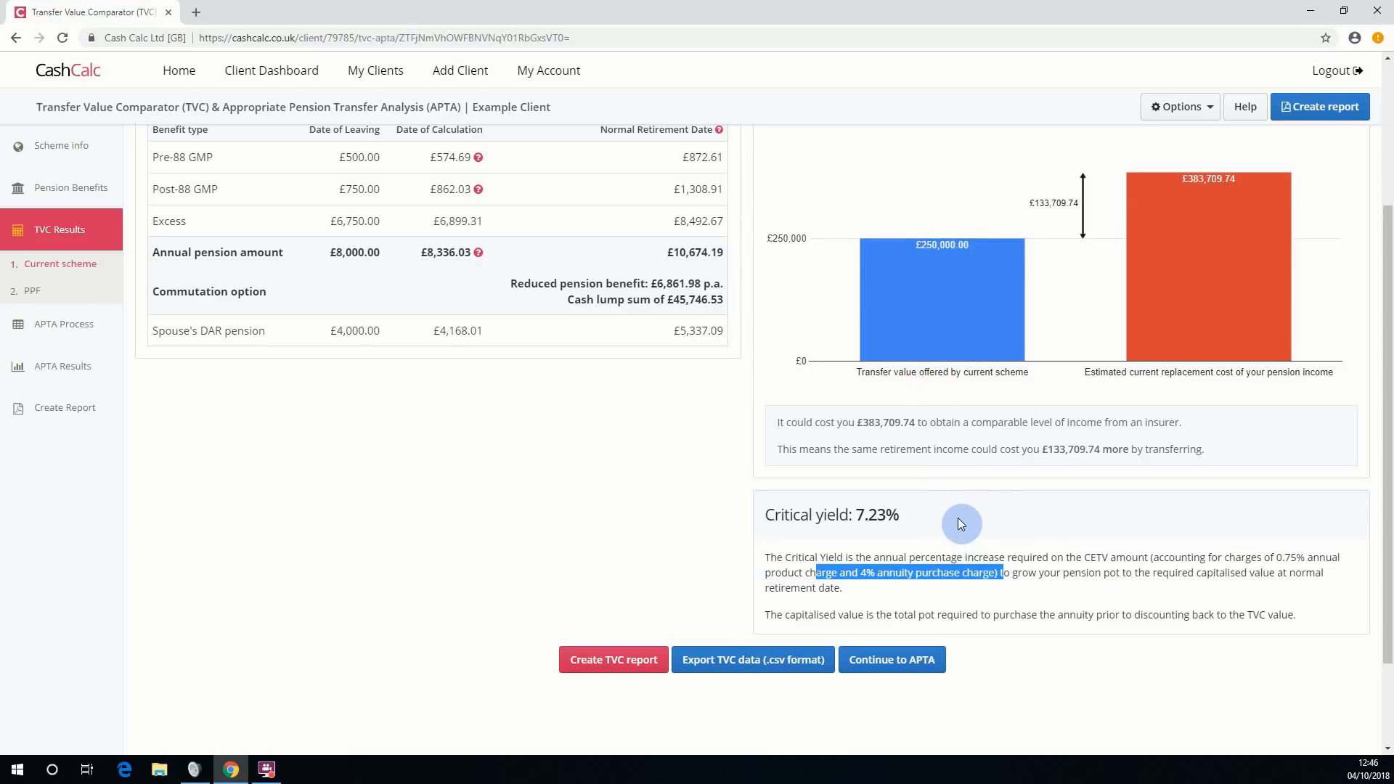
left_click_drag(1145, 573, 1324, 573)
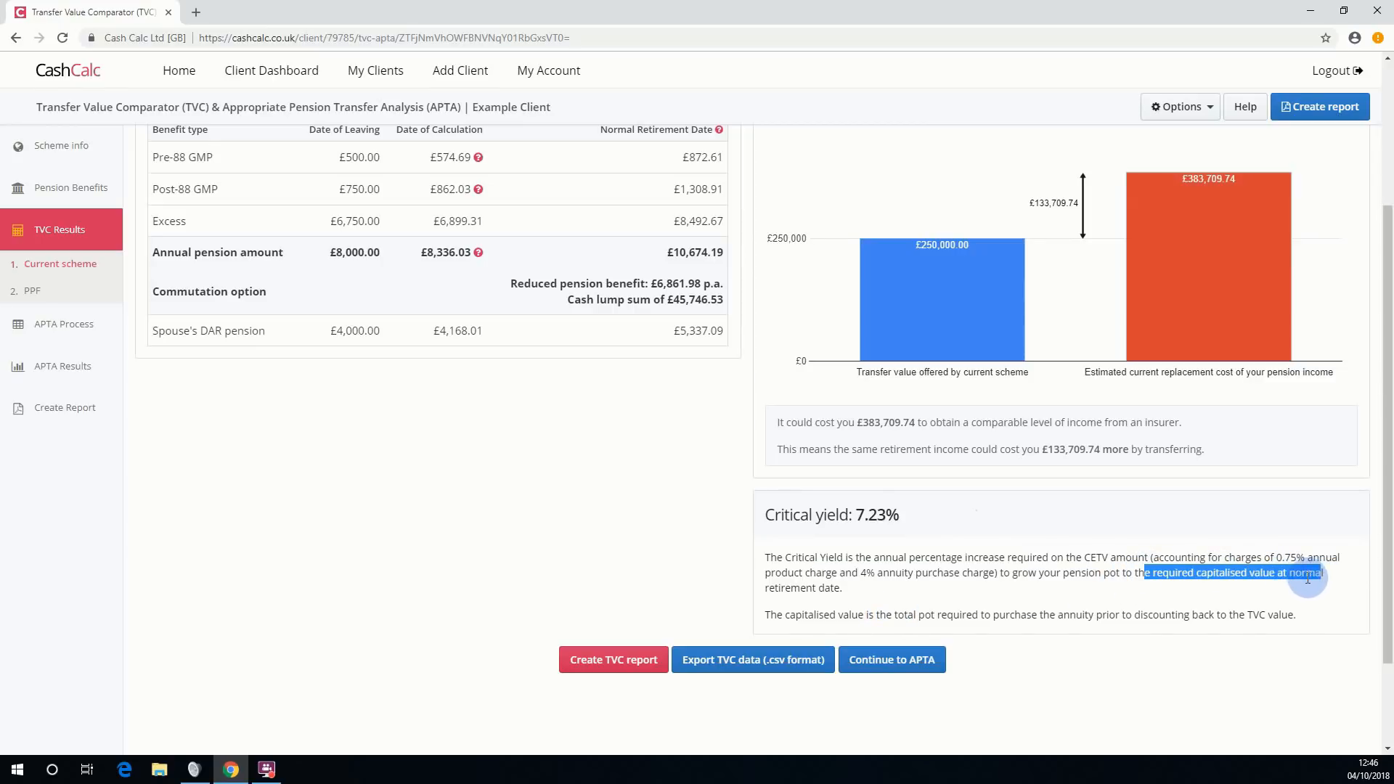
left_click_drag(774, 615, 1278, 619)
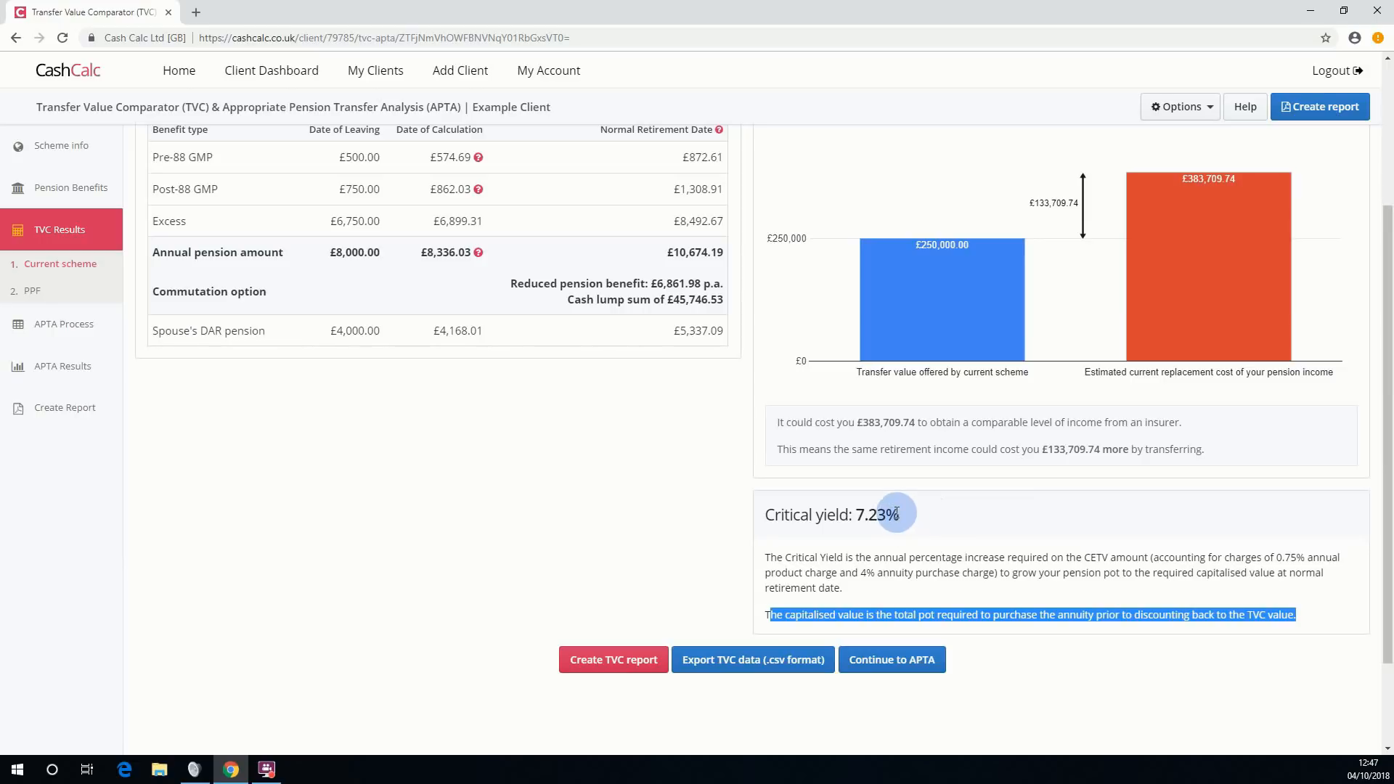
left_click_drag(900, 516, 855, 517)
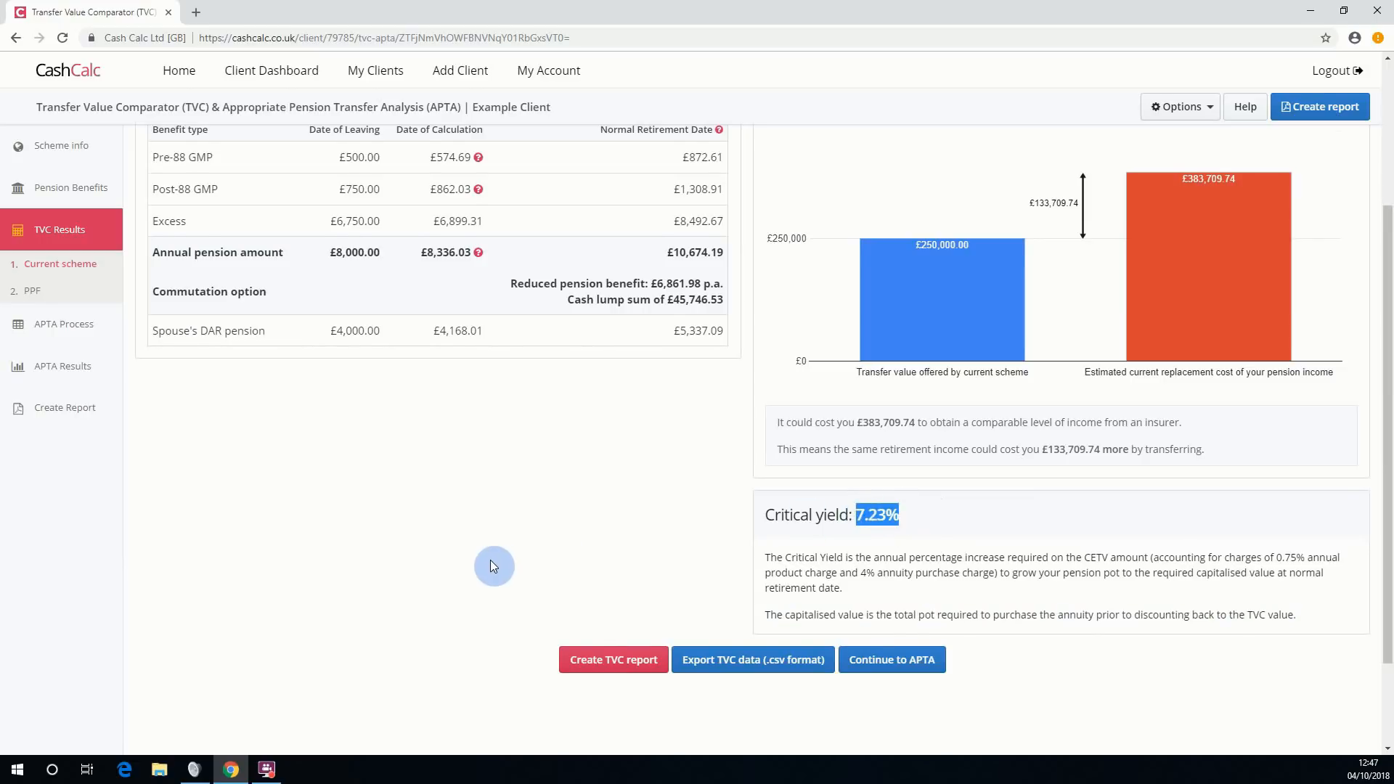
Show the current scheme's TVC results for the desired retirement age of 60 and review the replacement cost and critical yield.
scroll(490, 560, "up", 2)
scroll(492, 619, "up", 1)
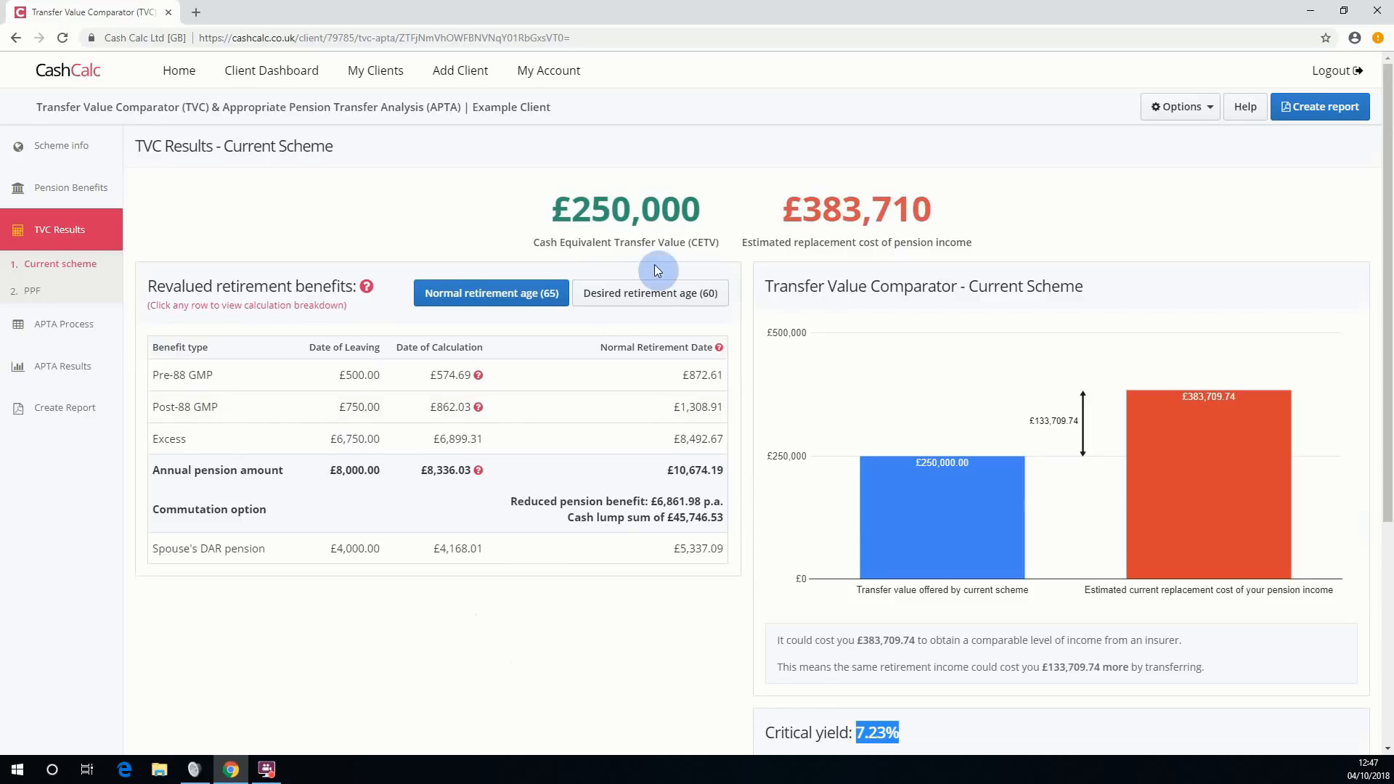
left_click(651, 300)
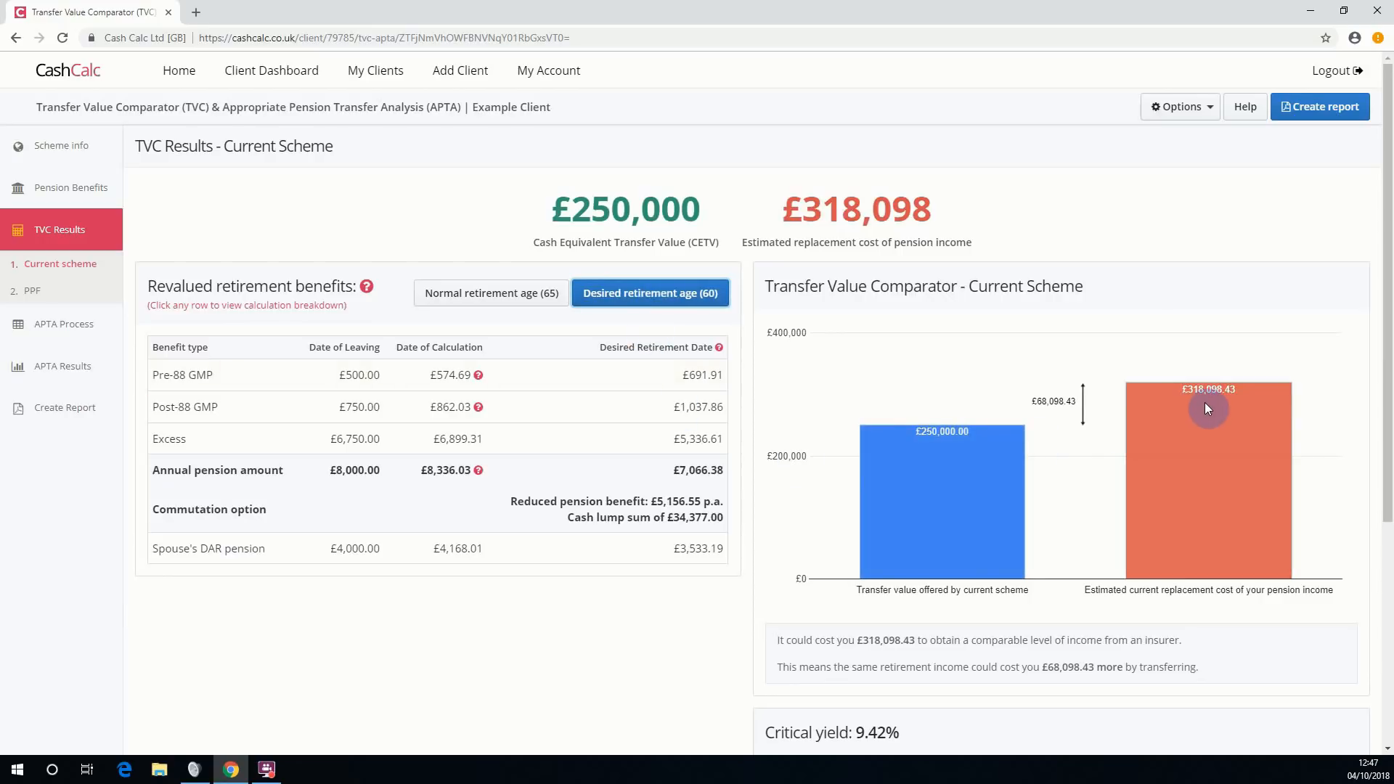
scroll(884, 697, "down", 1)
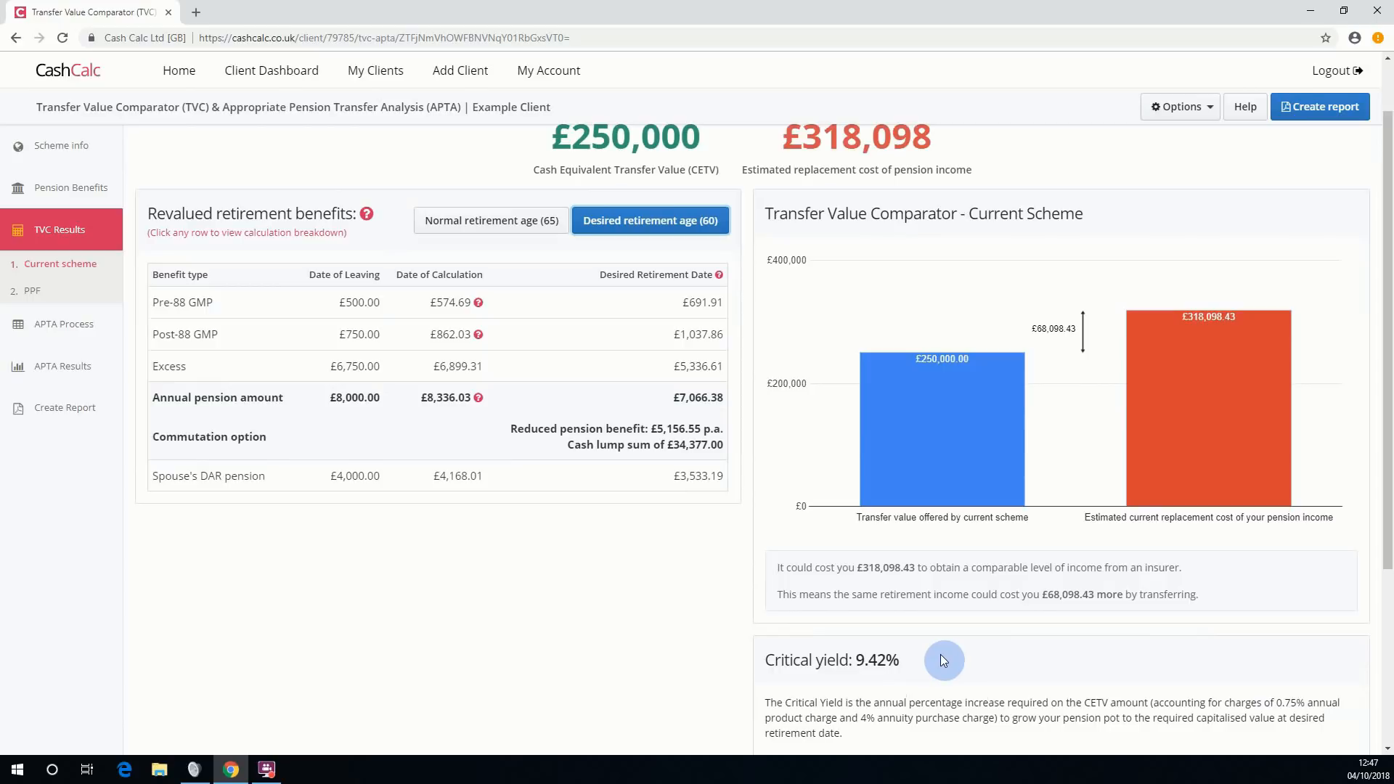
scroll(537, 666, "up", 1)
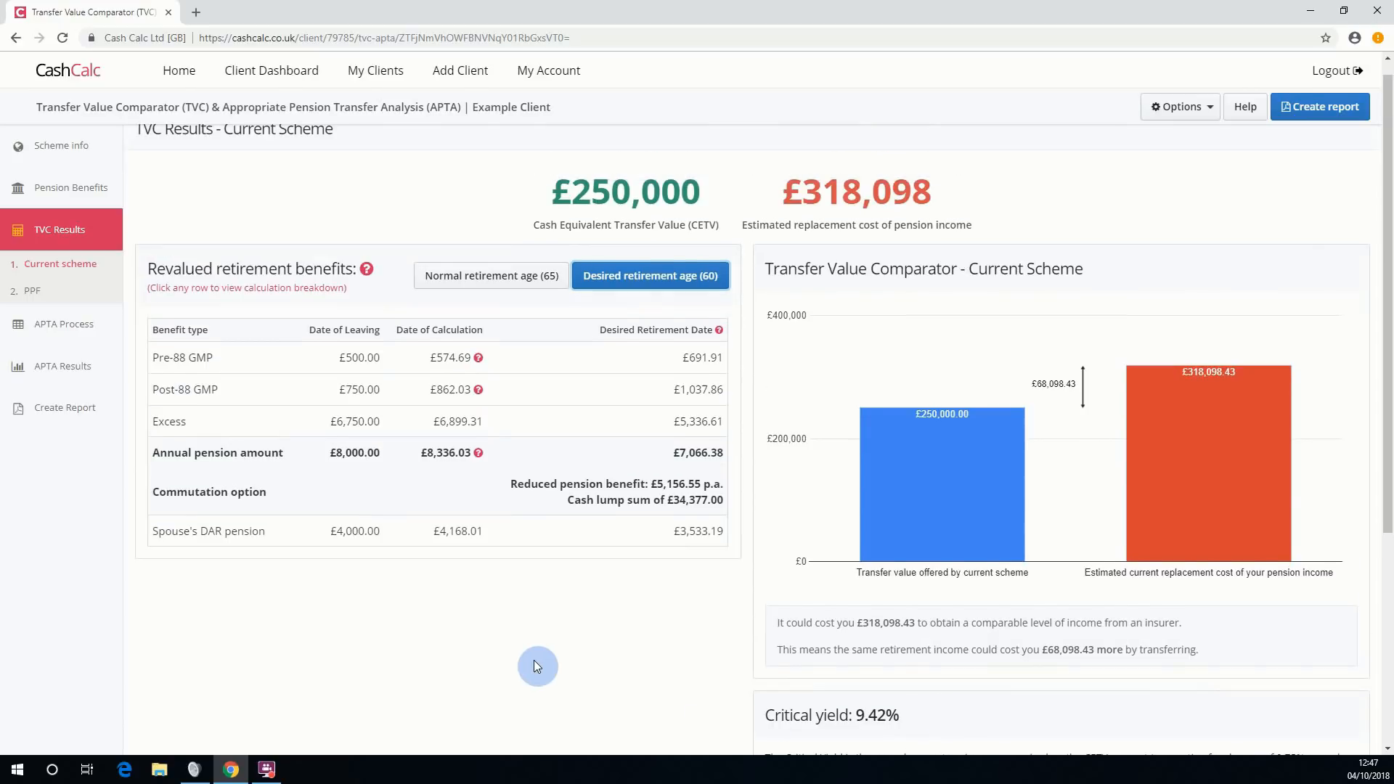
Open the TVC results for the Pension Protection Fund and review the revalued benefits, critical yield and estimated replacement cost.
left_click(37, 290)
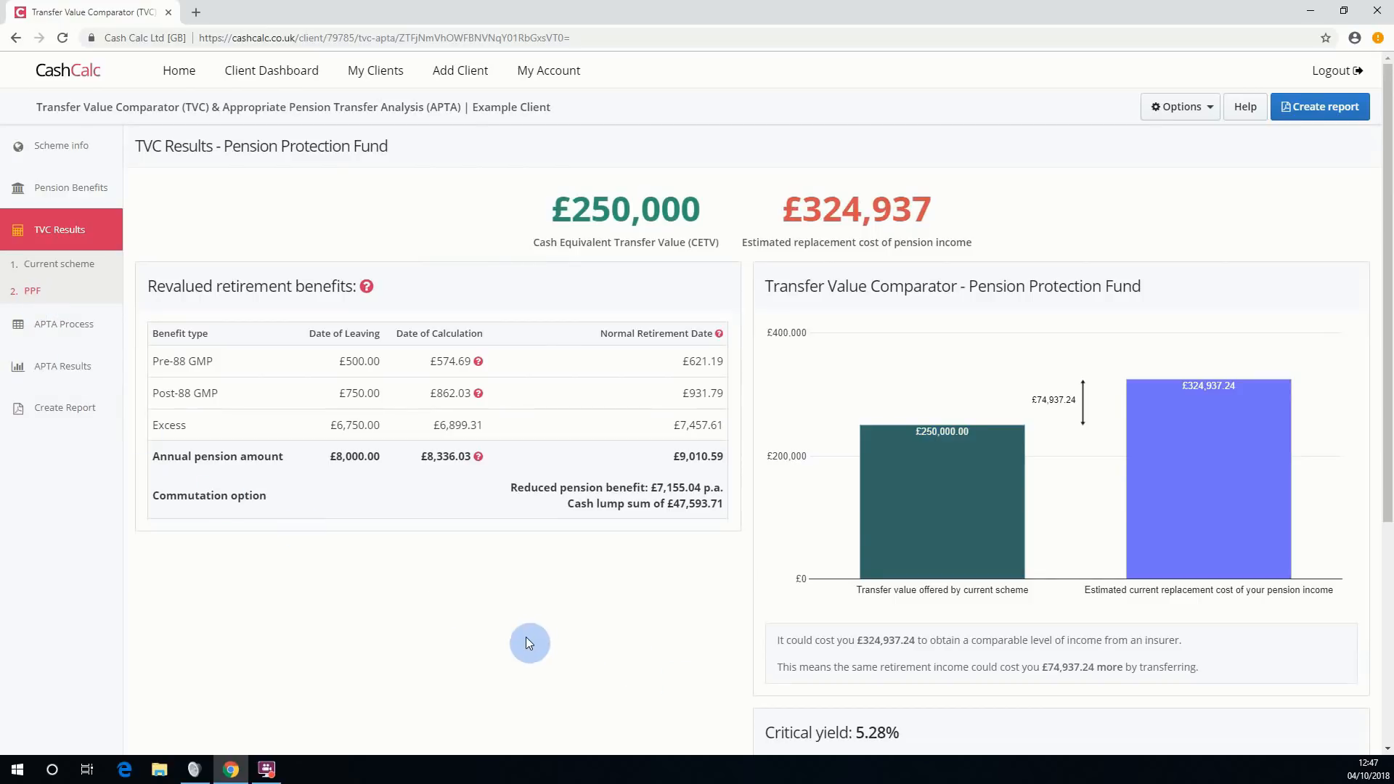
scroll(526, 637, "down", 1)
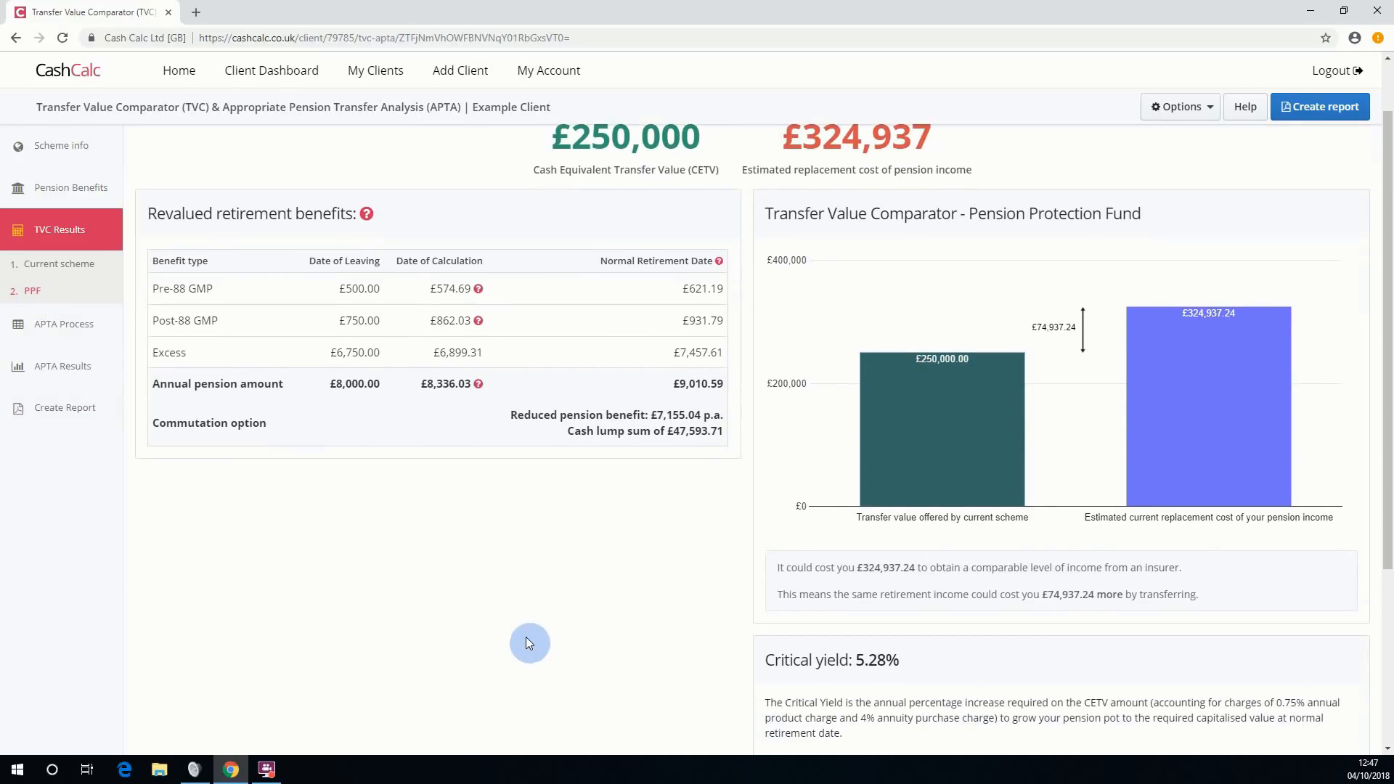
scroll(529, 643, "down", 1)
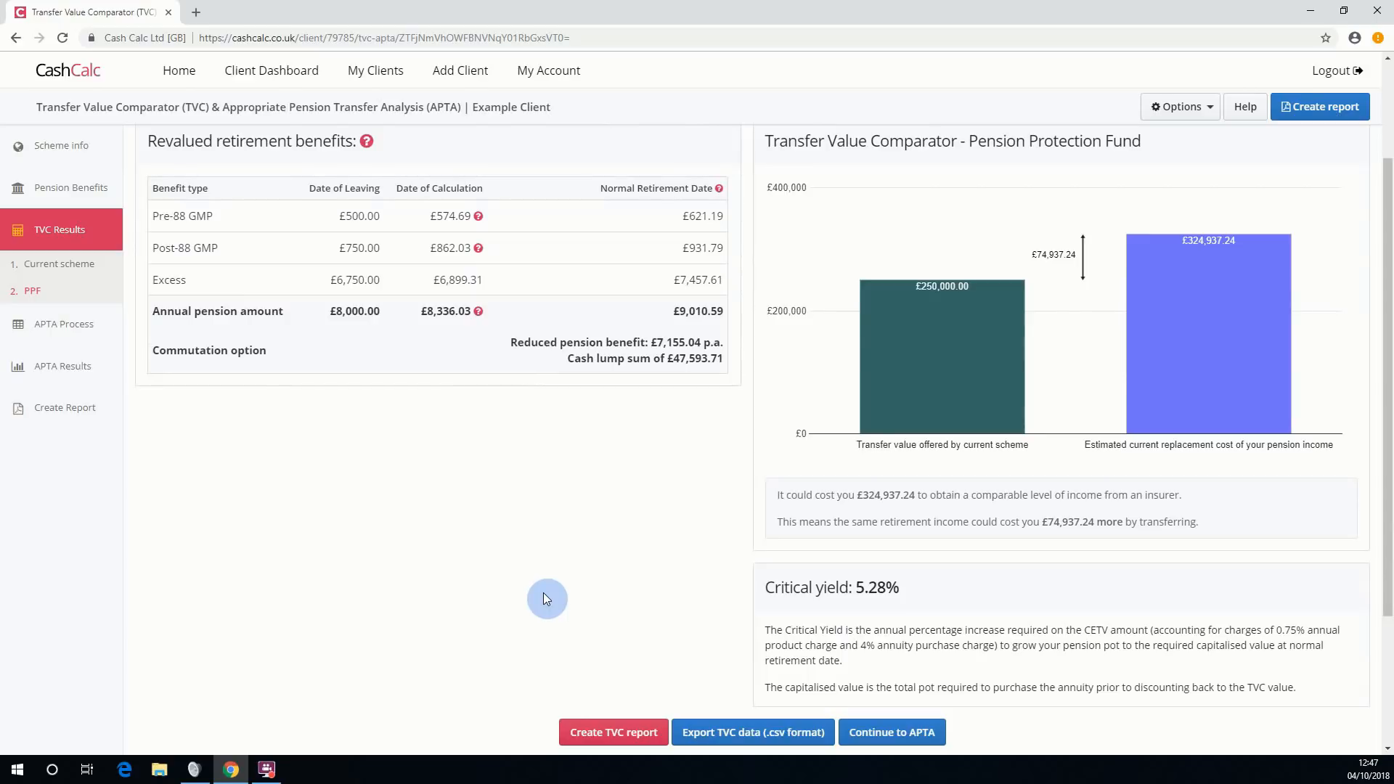
scroll(546, 598, "up", 1)
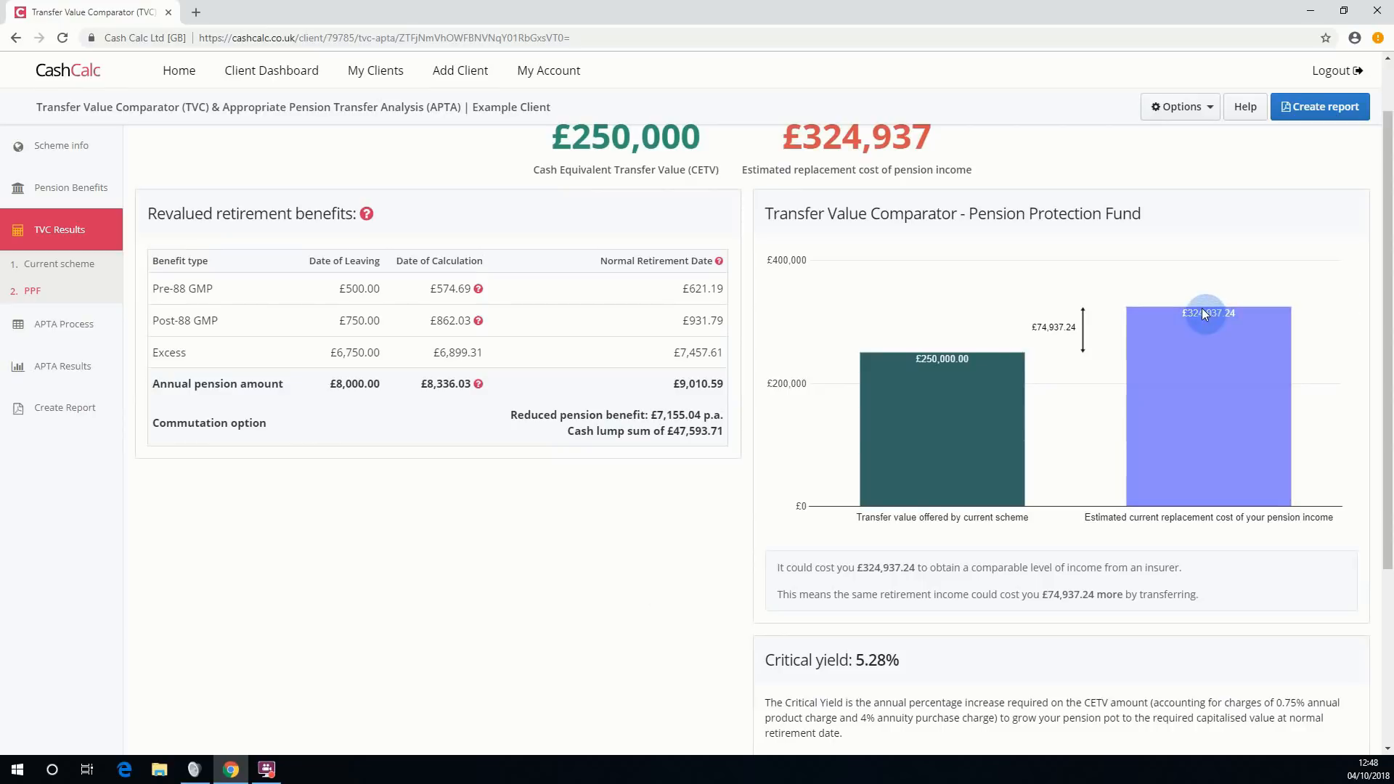
left_click_drag(781, 138, 928, 143)
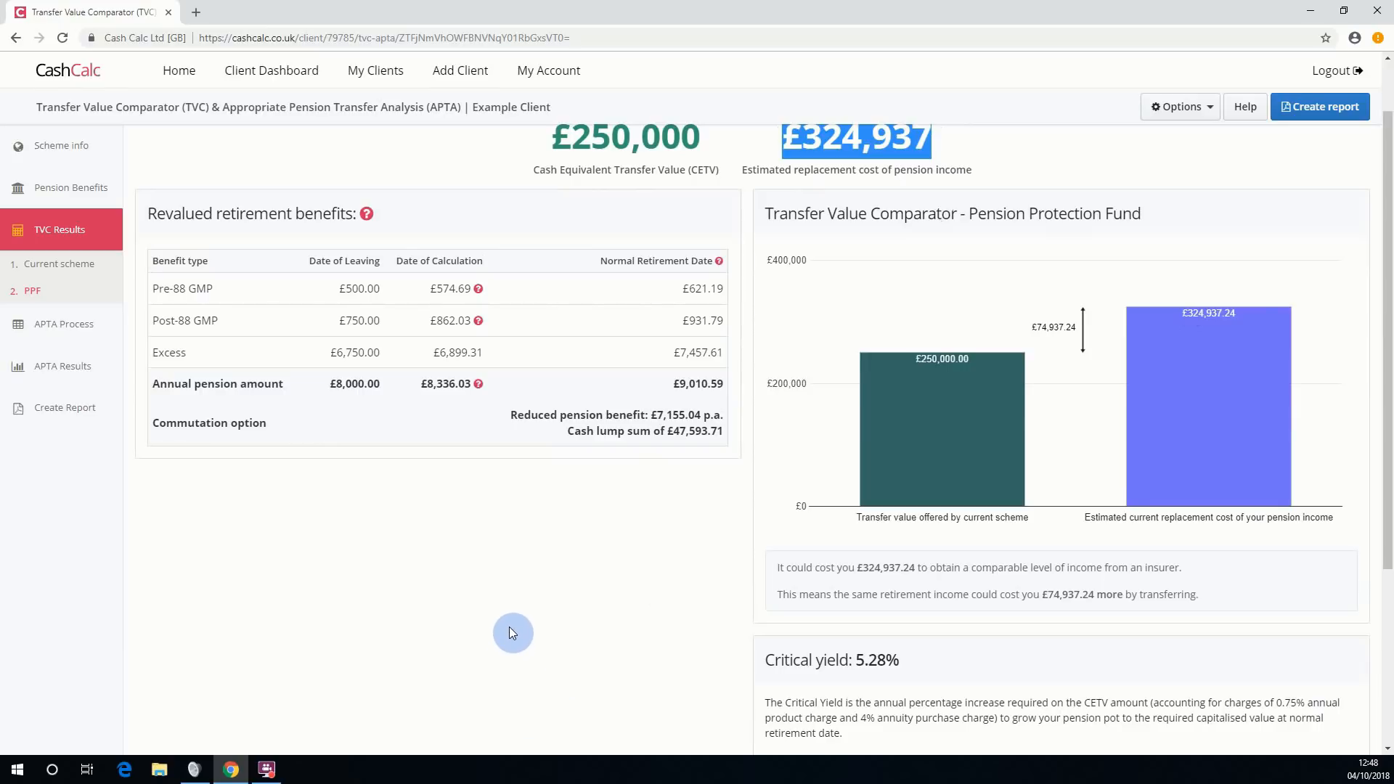
Create a TVC report in PDF format that includes the TVC & APTA forecast of 4 Oct 2018.
scroll(511, 633, "down", 2)
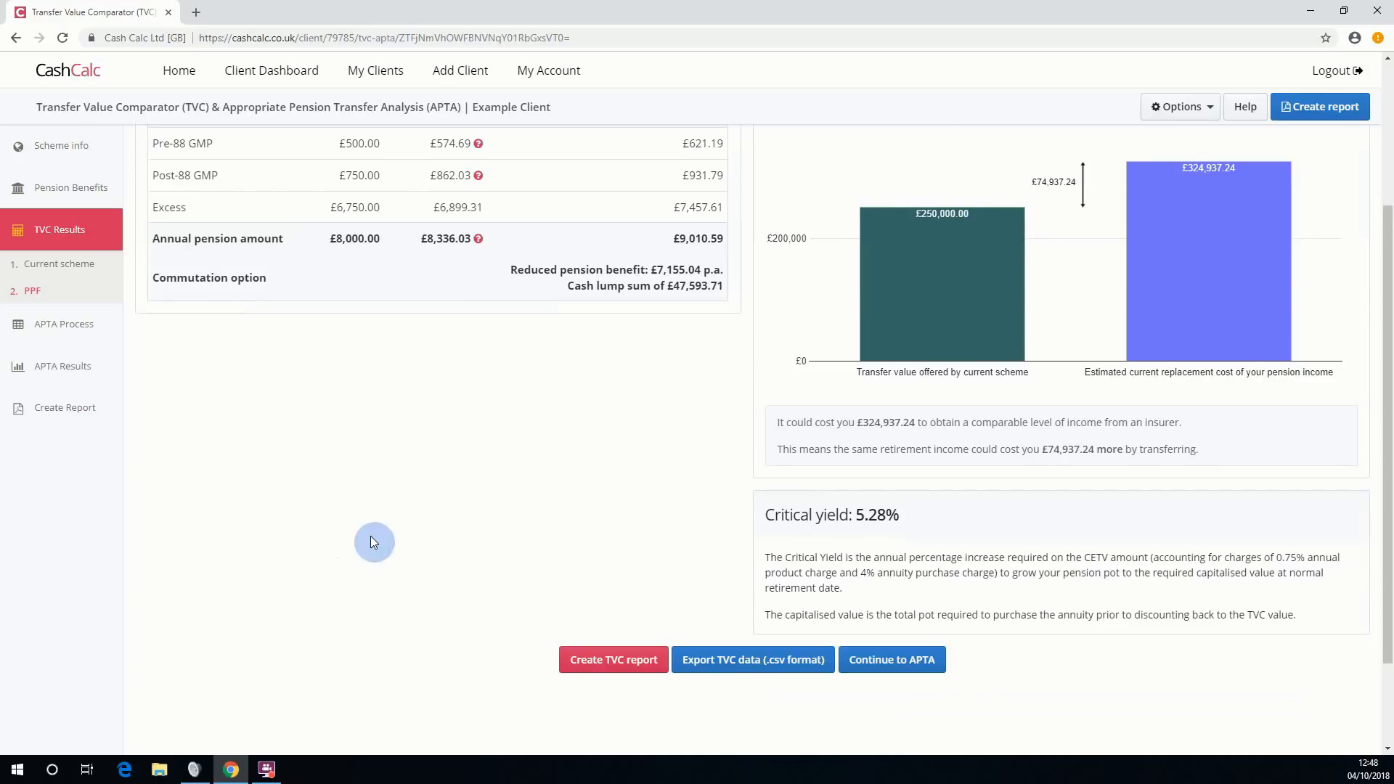
left_click(608, 661)
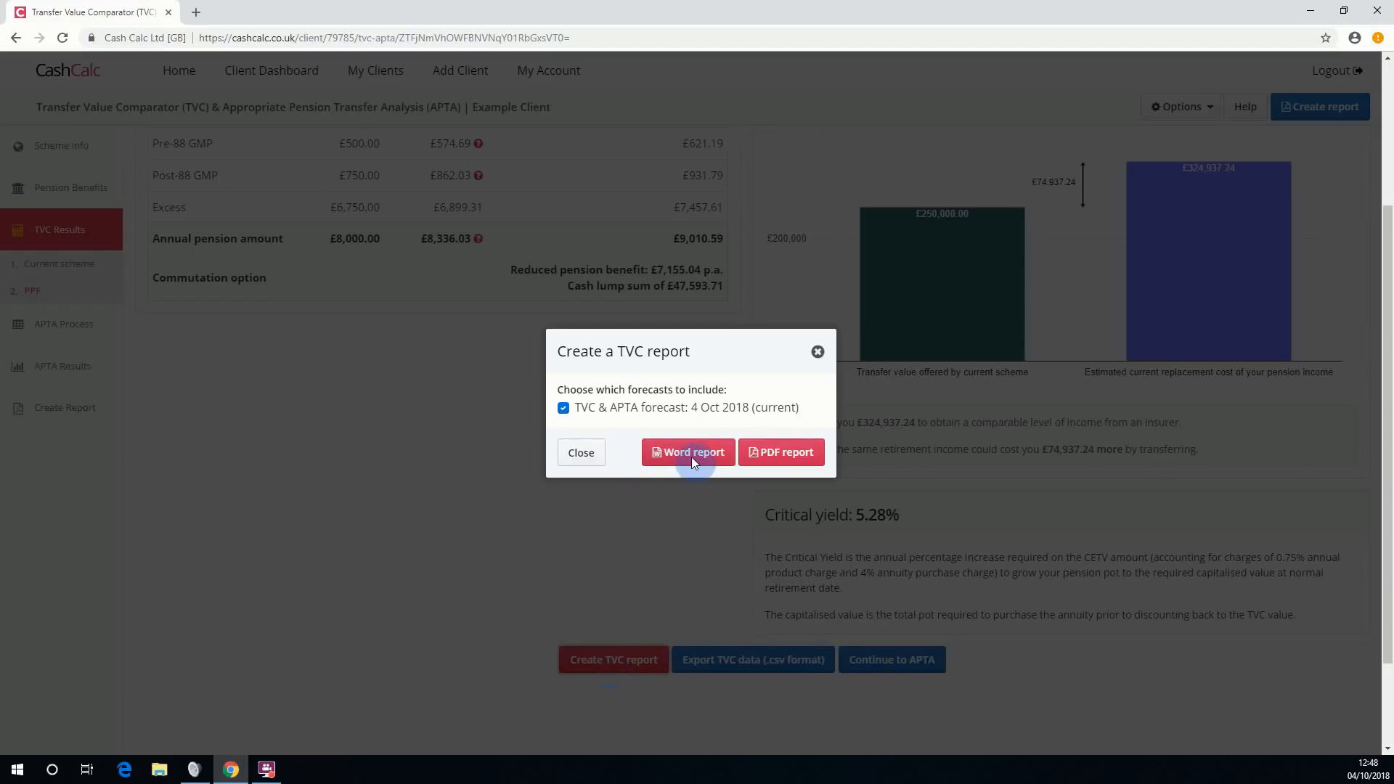
left_click(794, 454)
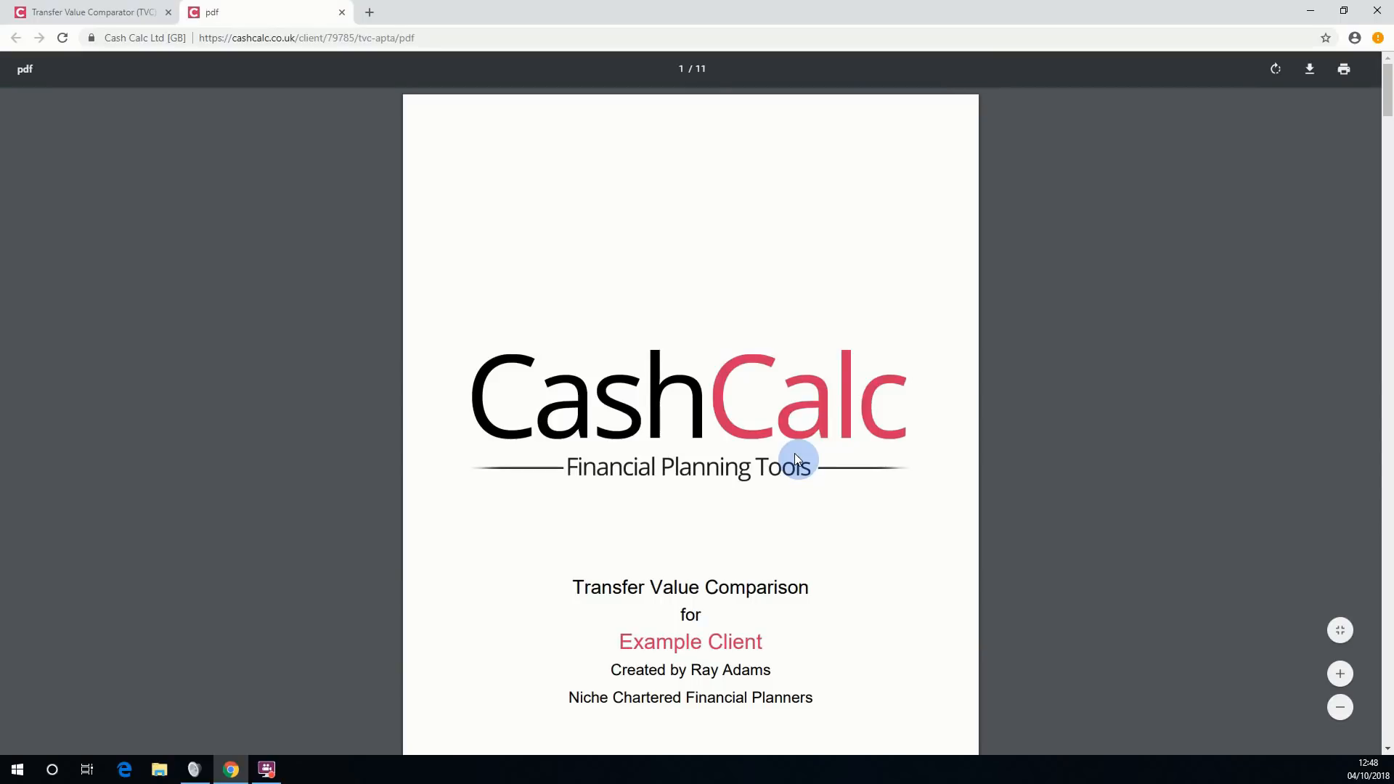
Look through the cover page, introduction and overview of the PDF report.
scroll(796, 461, "down", 1)
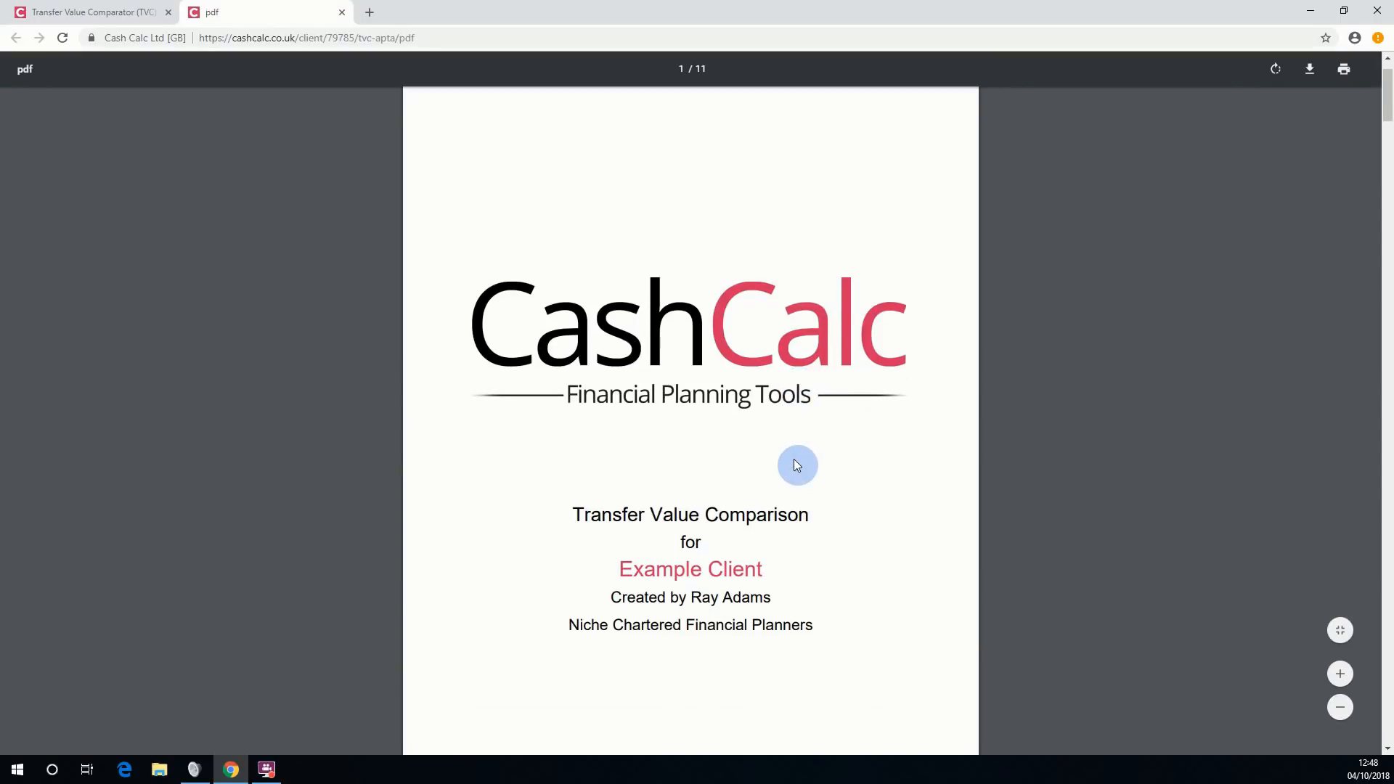
scroll(807, 540, "down", 2)
scroll(807, 541, "down", 7)
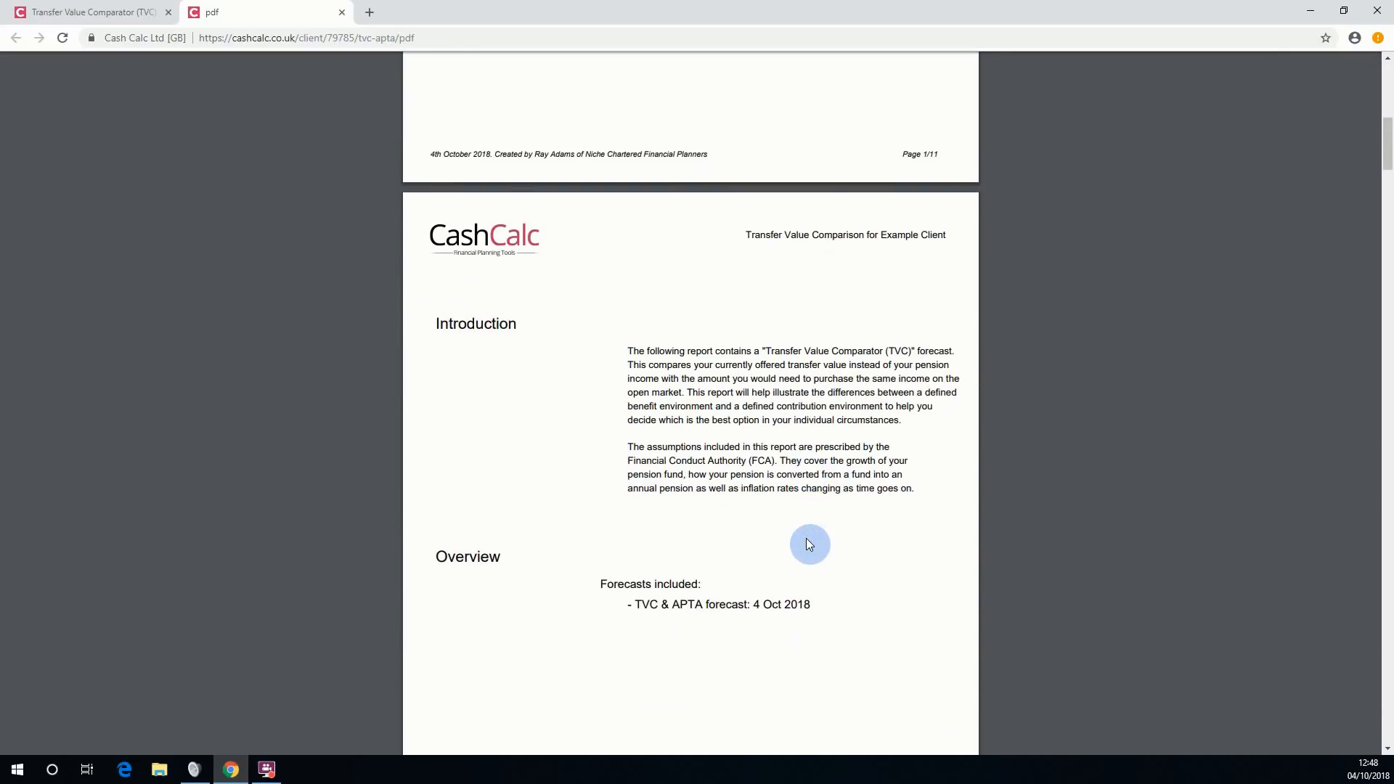
scroll(807, 541, "down", 5)
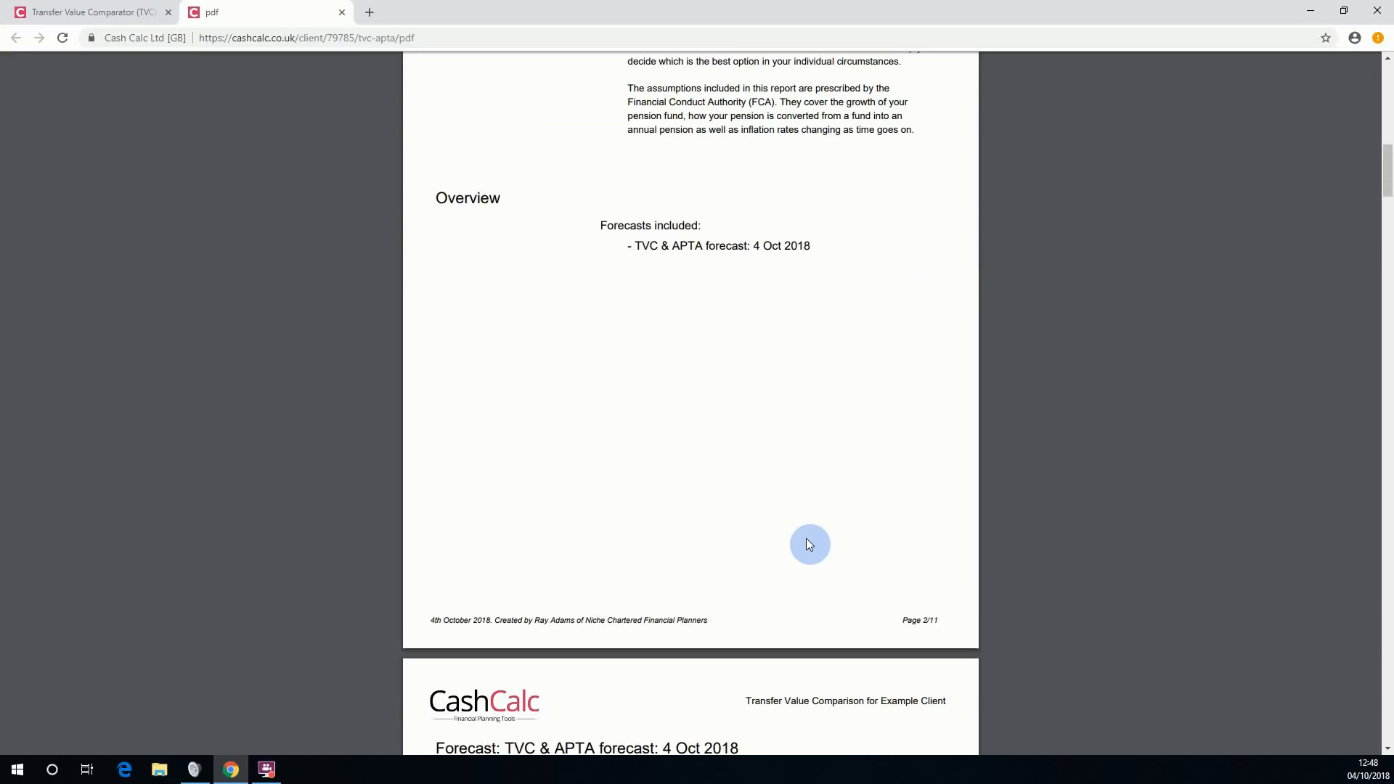
Examine the report's existing scheme assumptions, including the annuity interest rates, the discount rate and its explanatory note.
scroll(809, 543, "down", 2)
scroll(809, 543, "down", 2)
scroll(809, 544, "down", 5)
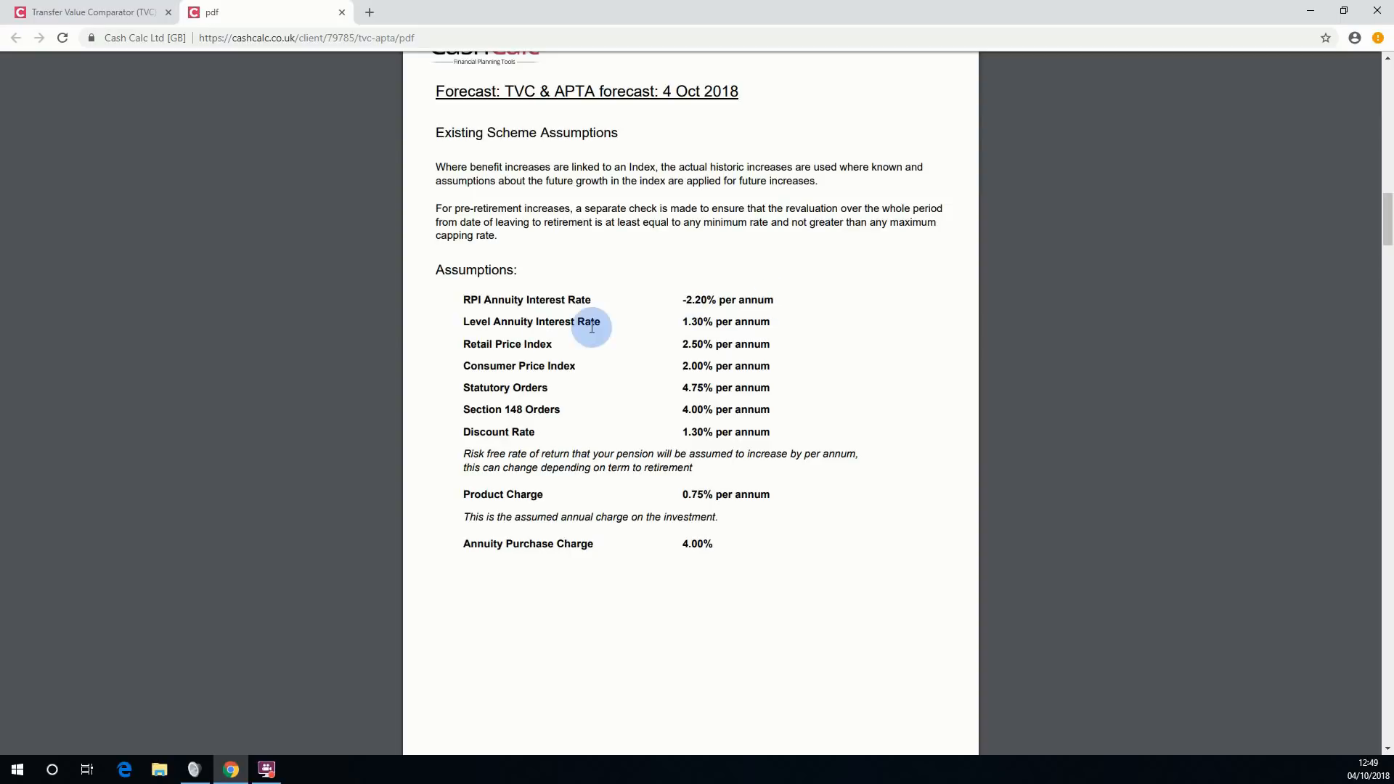
left_click(466, 322)
left_click_drag(466, 321, 759, 324)
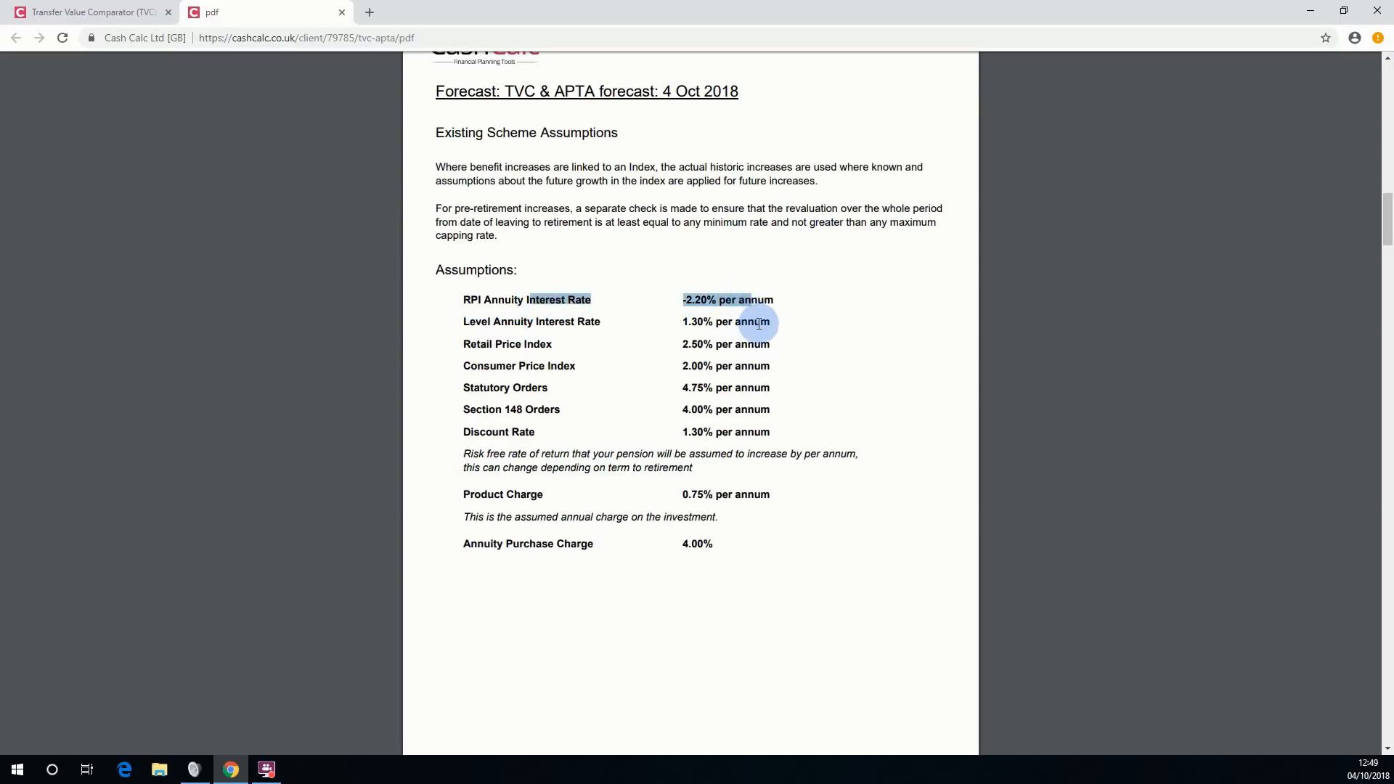
left_click_drag(524, 322, 762, 333)
left_click(769, 338)
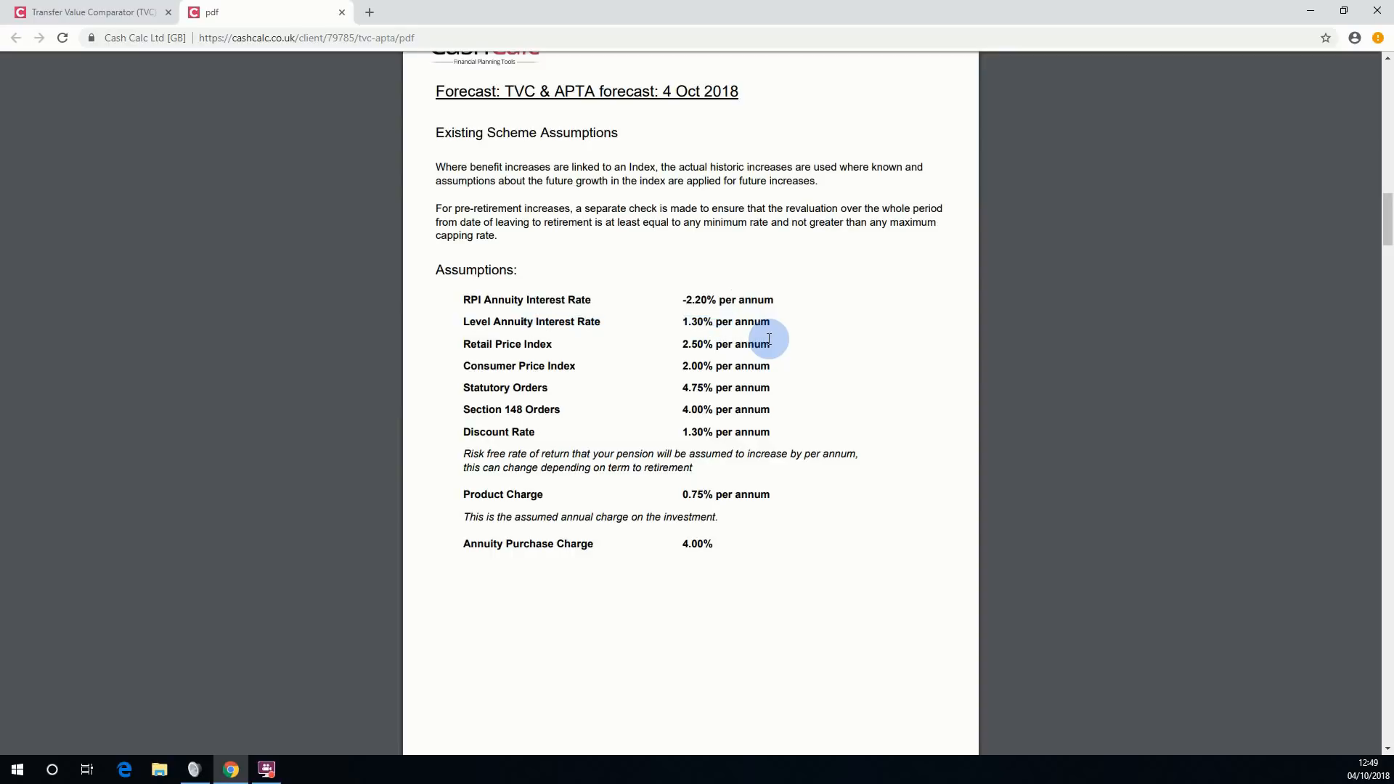
left_click_drag(473, 431, 697, 474)
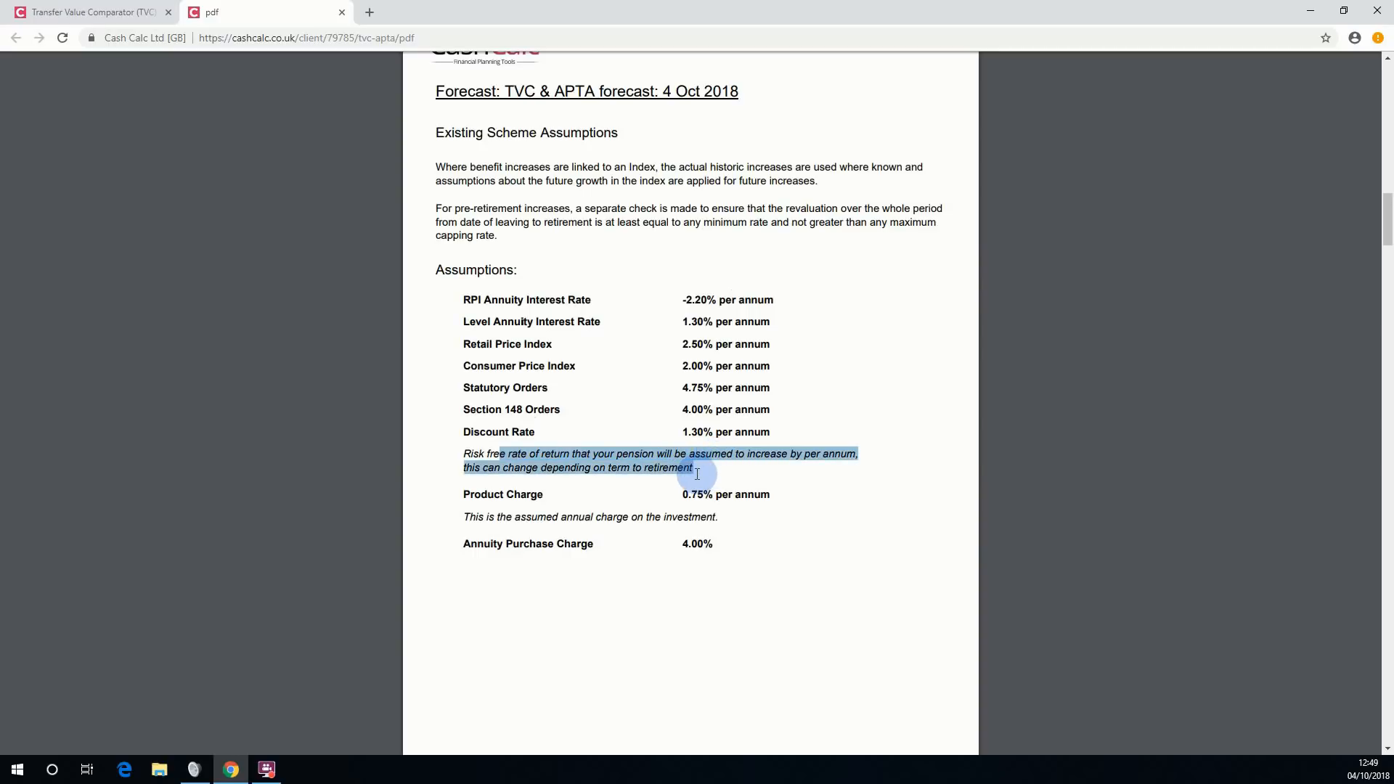
left_click_drag(697, 474, 698, 470)
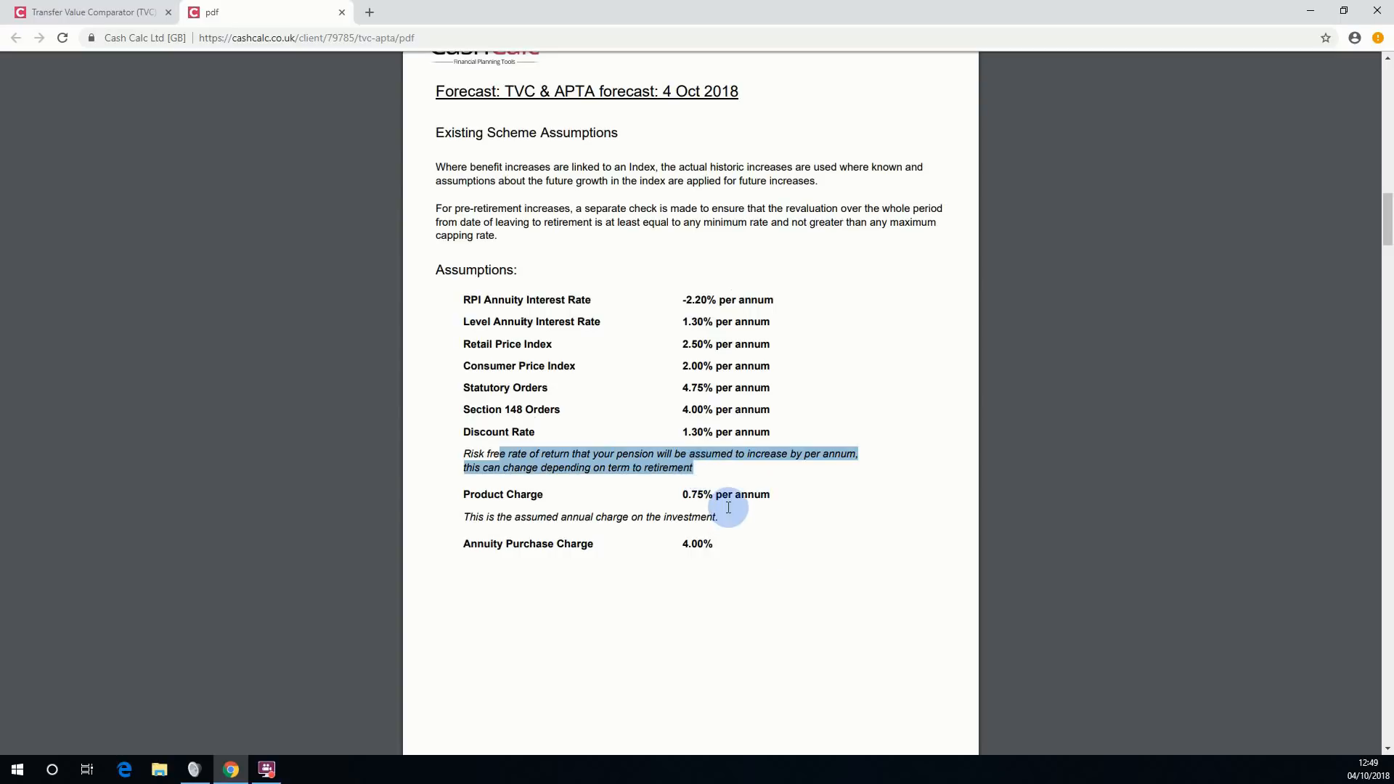
Review the report's client and scheme inputs and the retirement and death benefit details, highlighting the annual pension income under retirement benefits.
scroll(691, 616, "down", 8)
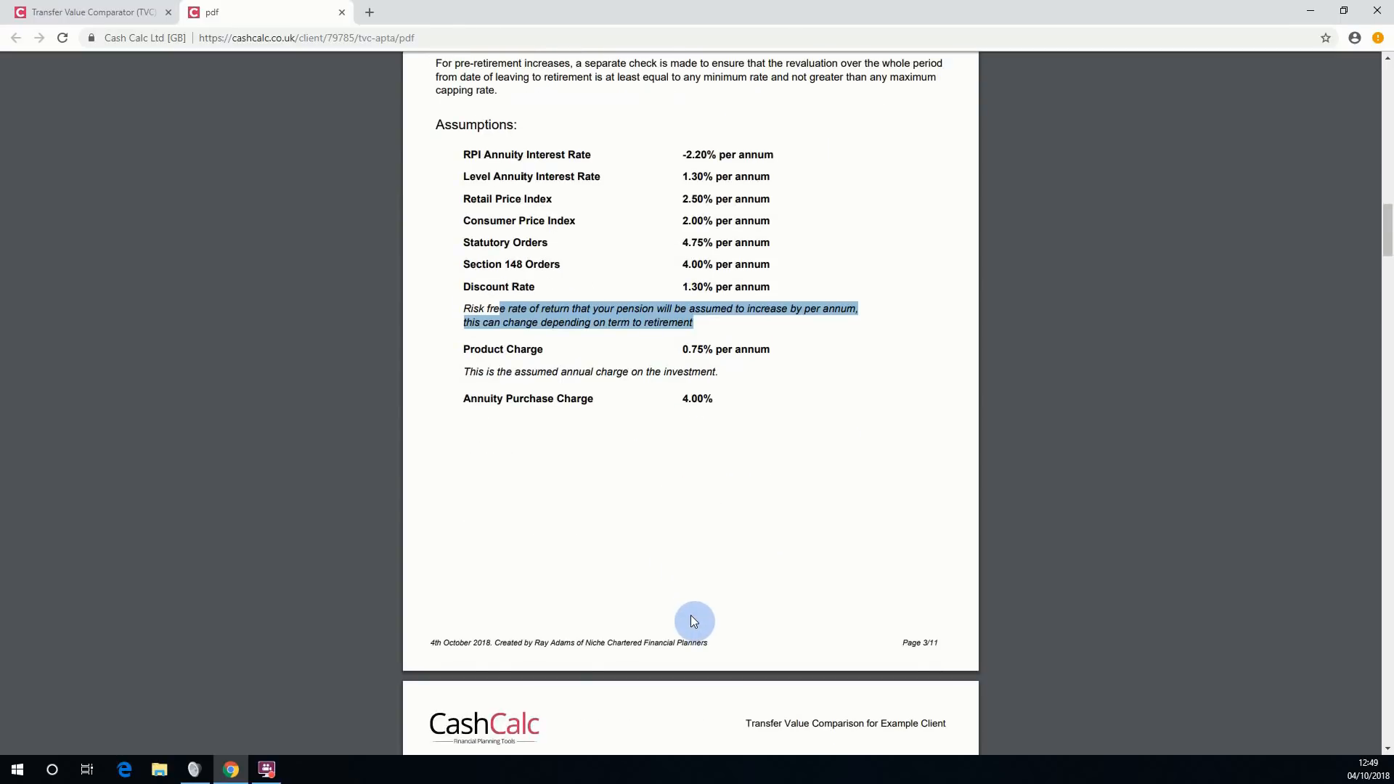
scroll(691, 612, "down", 3)
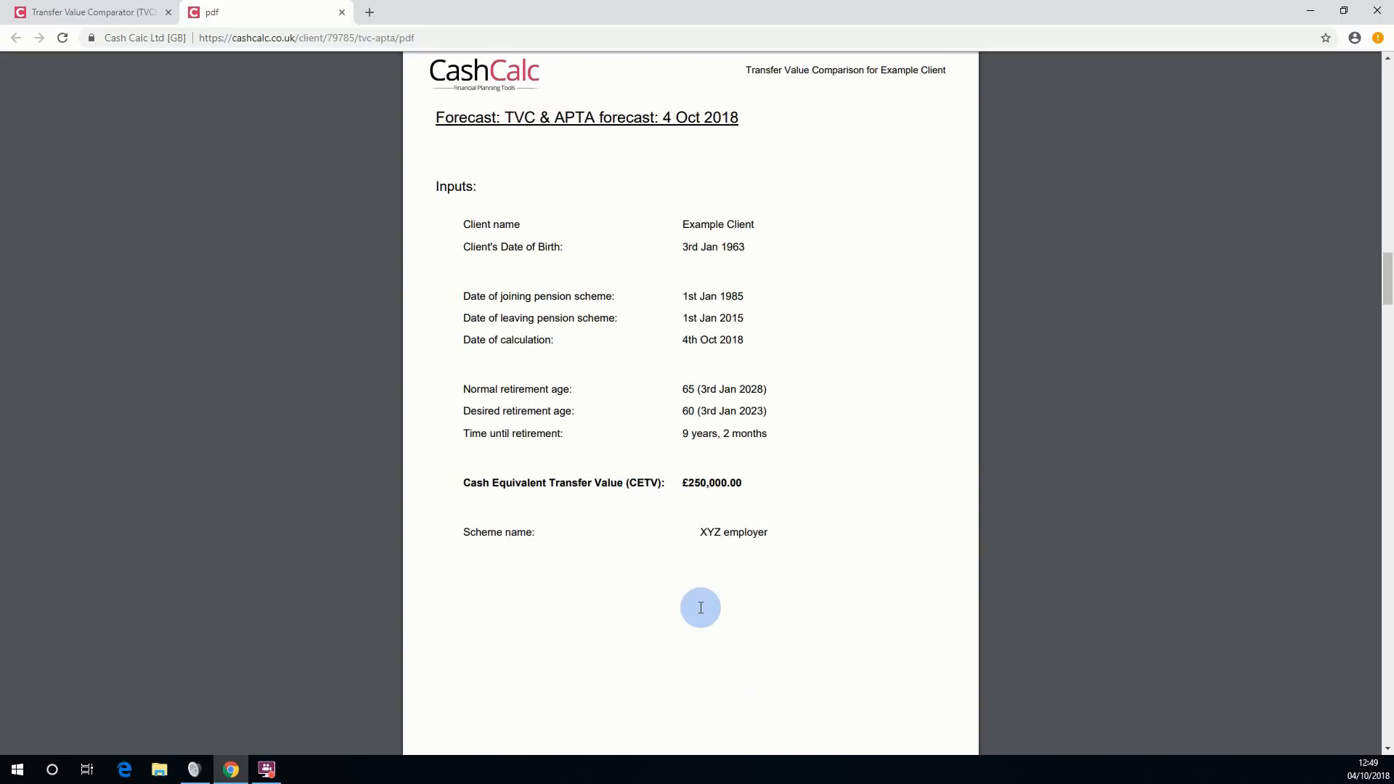
scroll(701, 608, "down", 9)
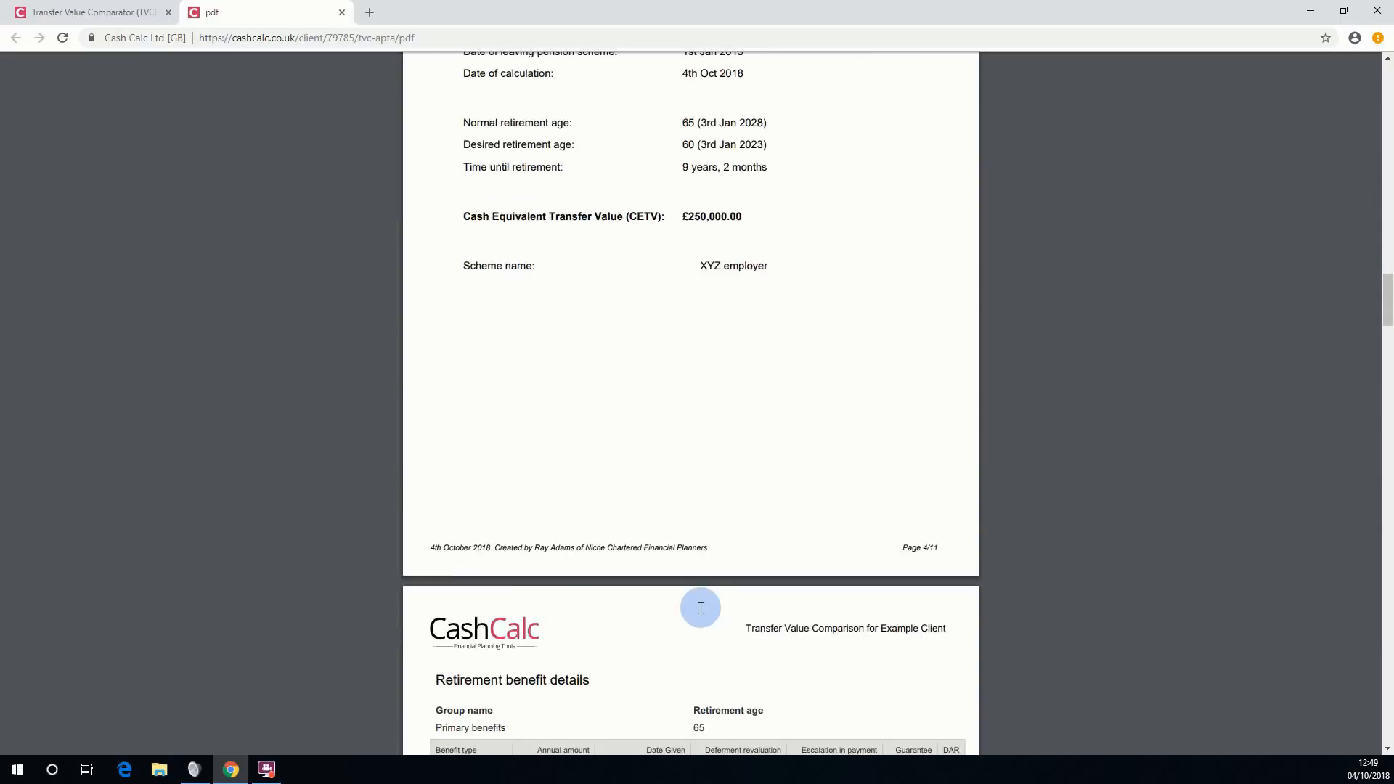
scroll(701, 608, "down", 2)
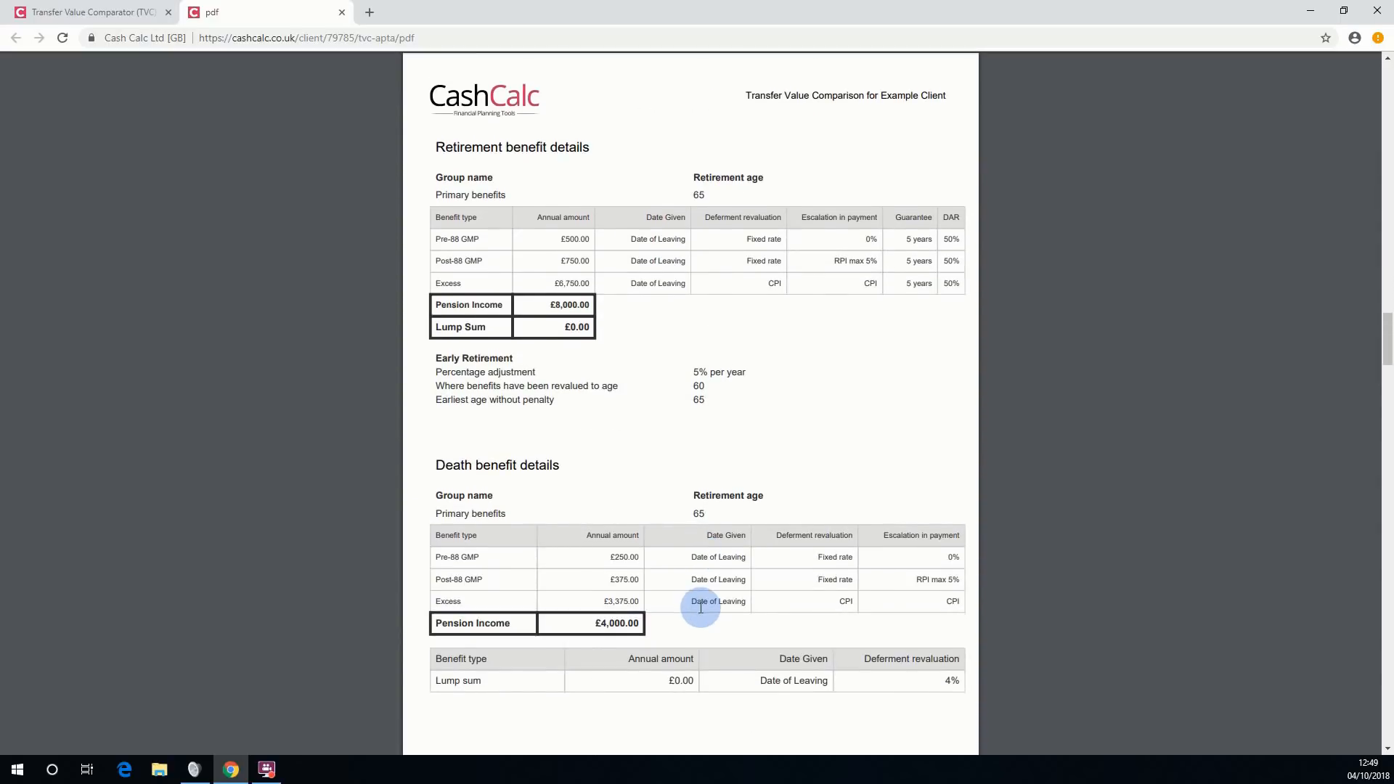
scroll(700, 608, "down", 1)
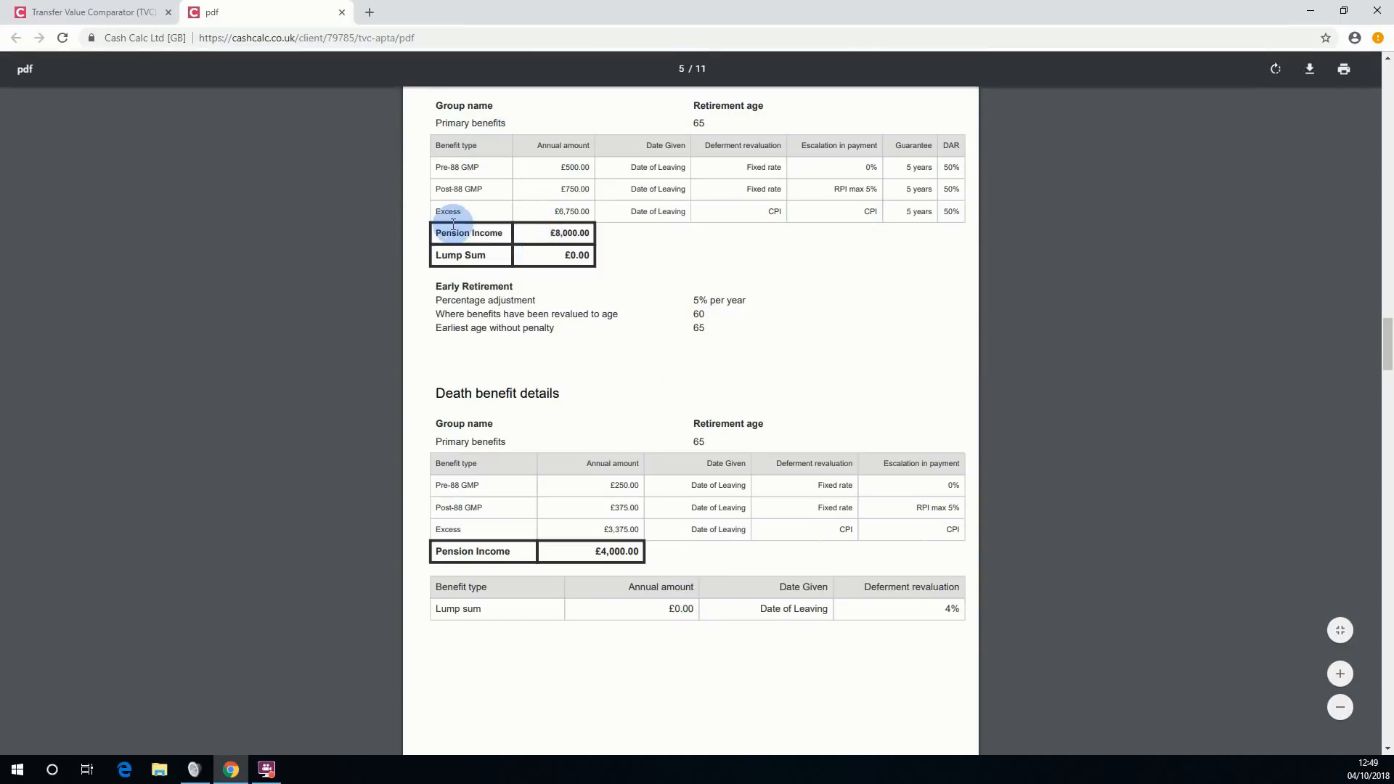
left_click_drag(550, 233, 589, 247)
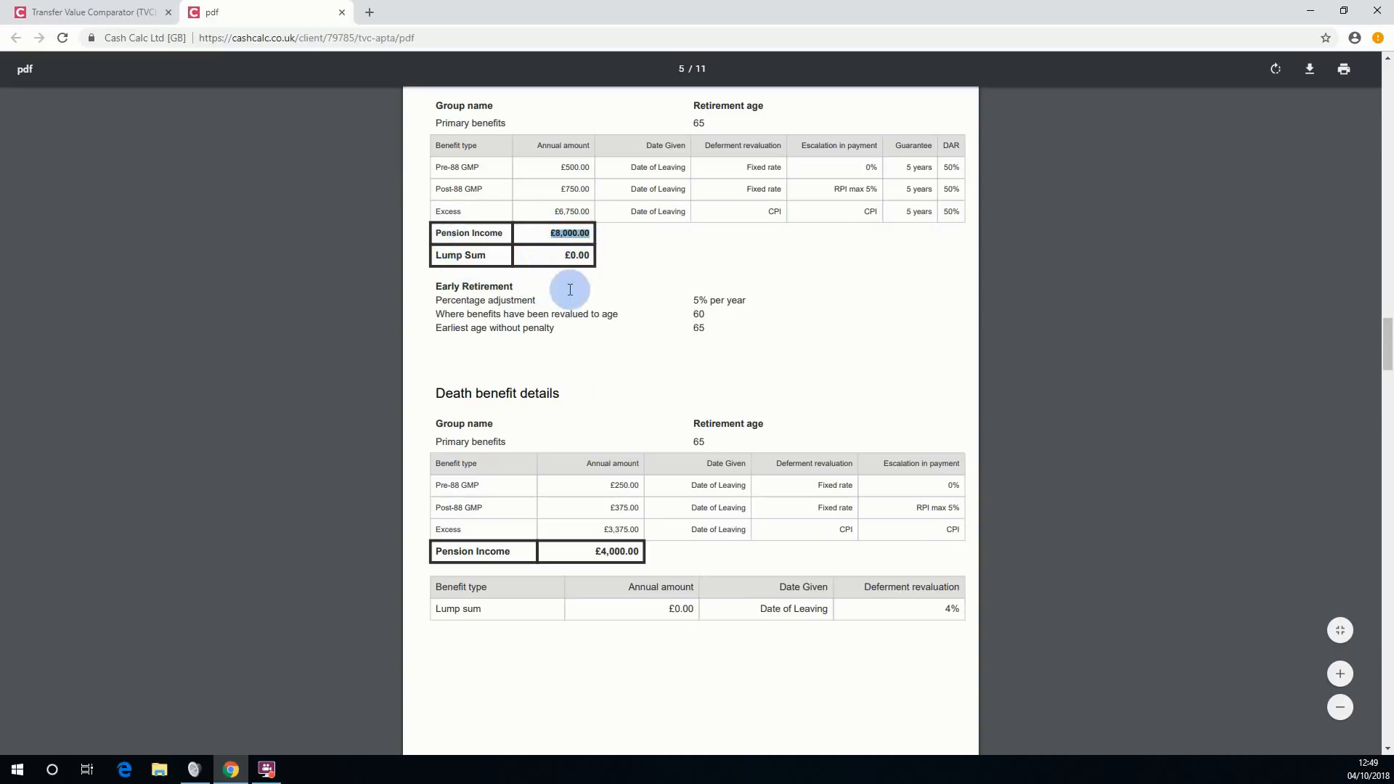
Highlight the pension income under the death benefits and review the revalued benefits at the normal and desired retirement dates.
left_click_drag(594, 551, 640, 551)
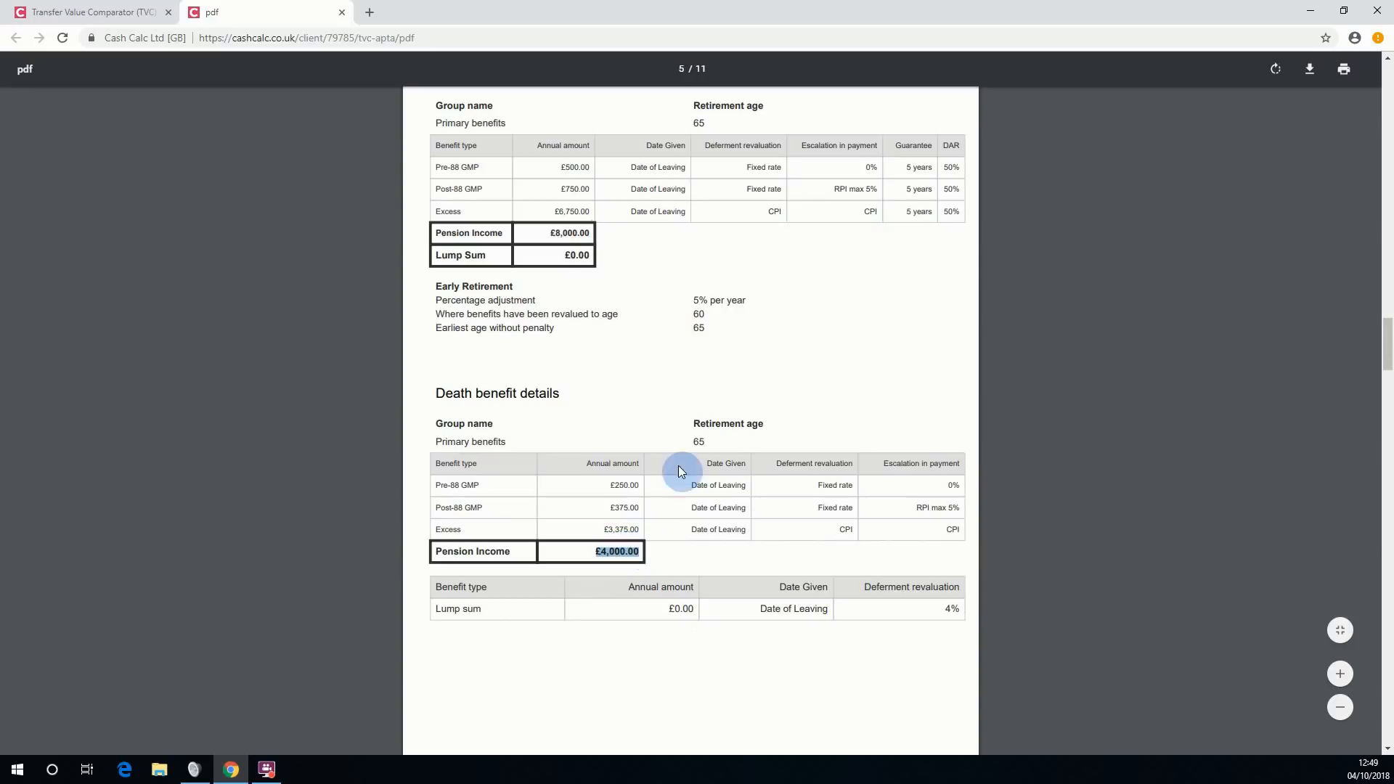
scroll(703, 374, "down", 5)
scroll(703, 387, "down", 5)
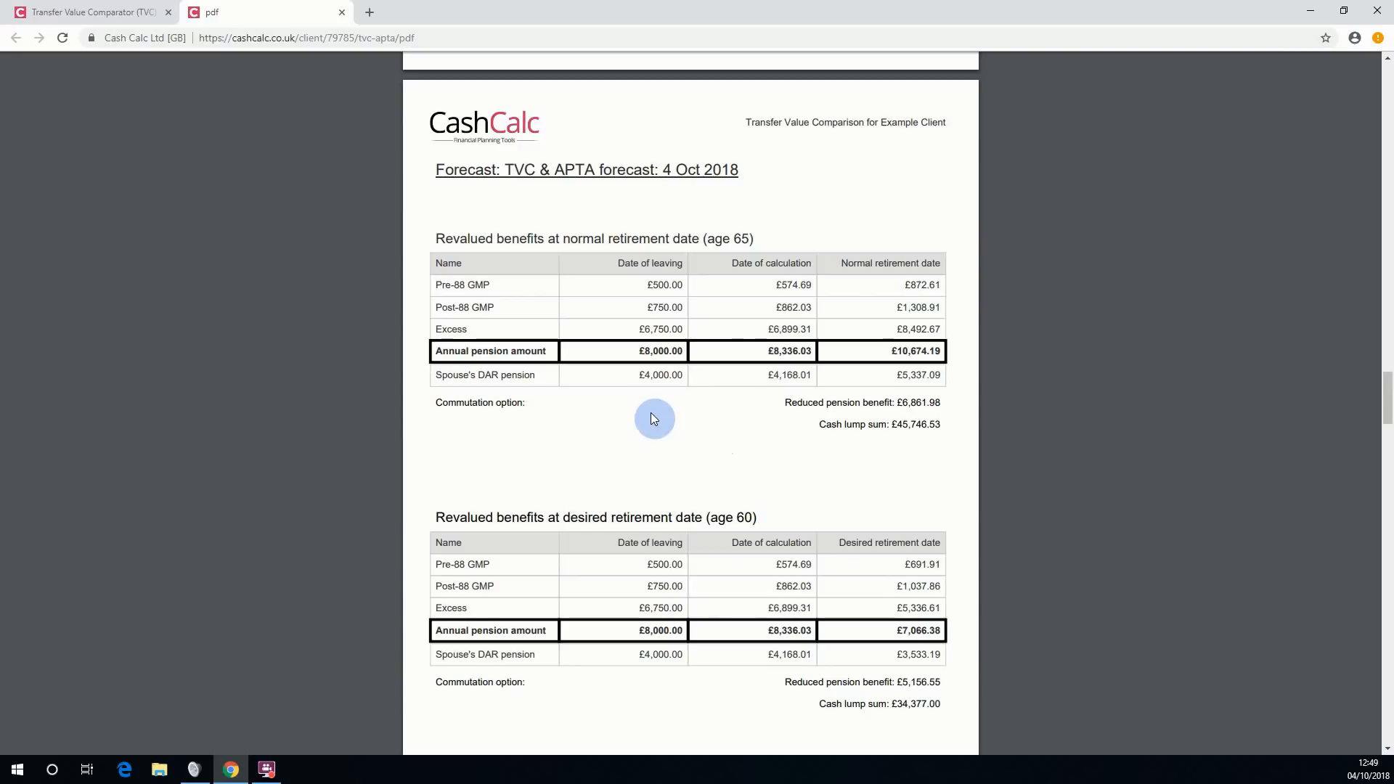
scroll(651, 414, "down", 3)
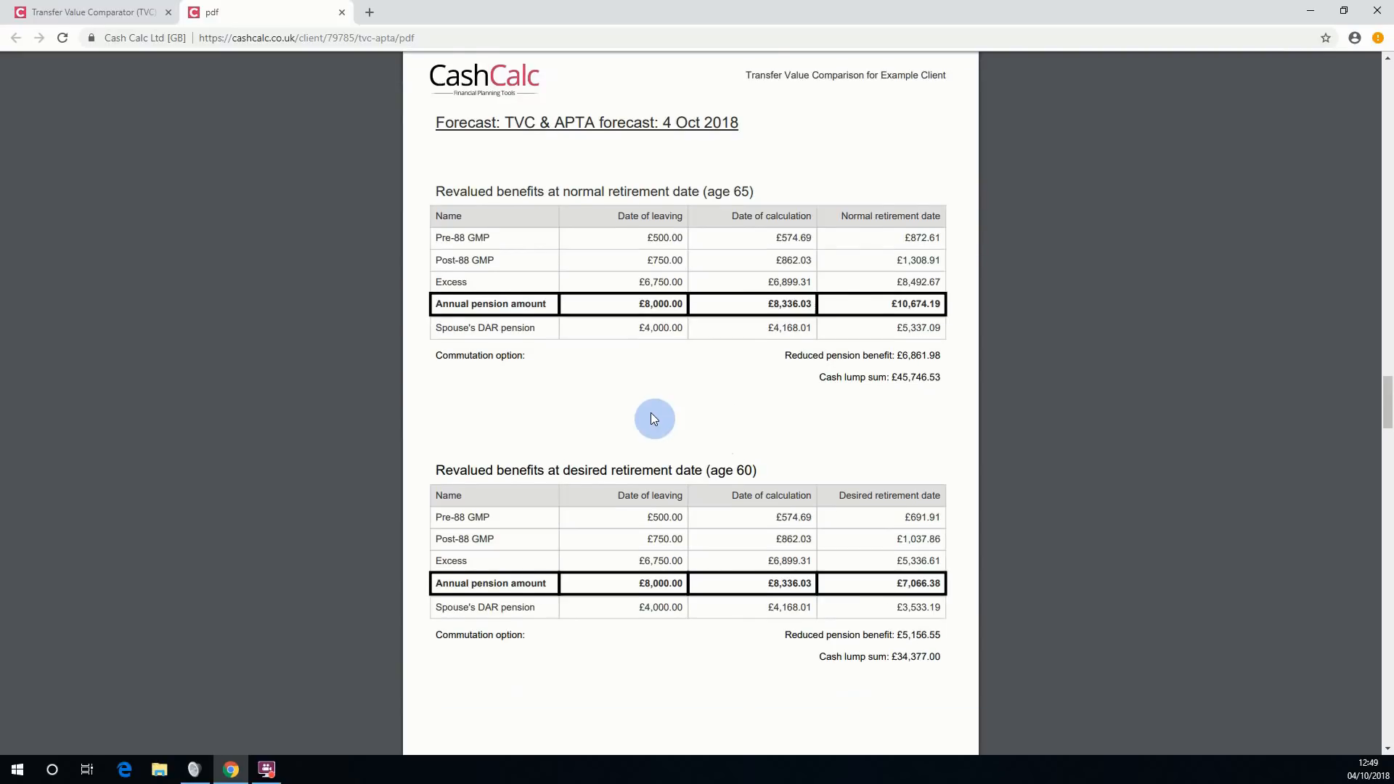
scroll(651, 413, "down", 8)
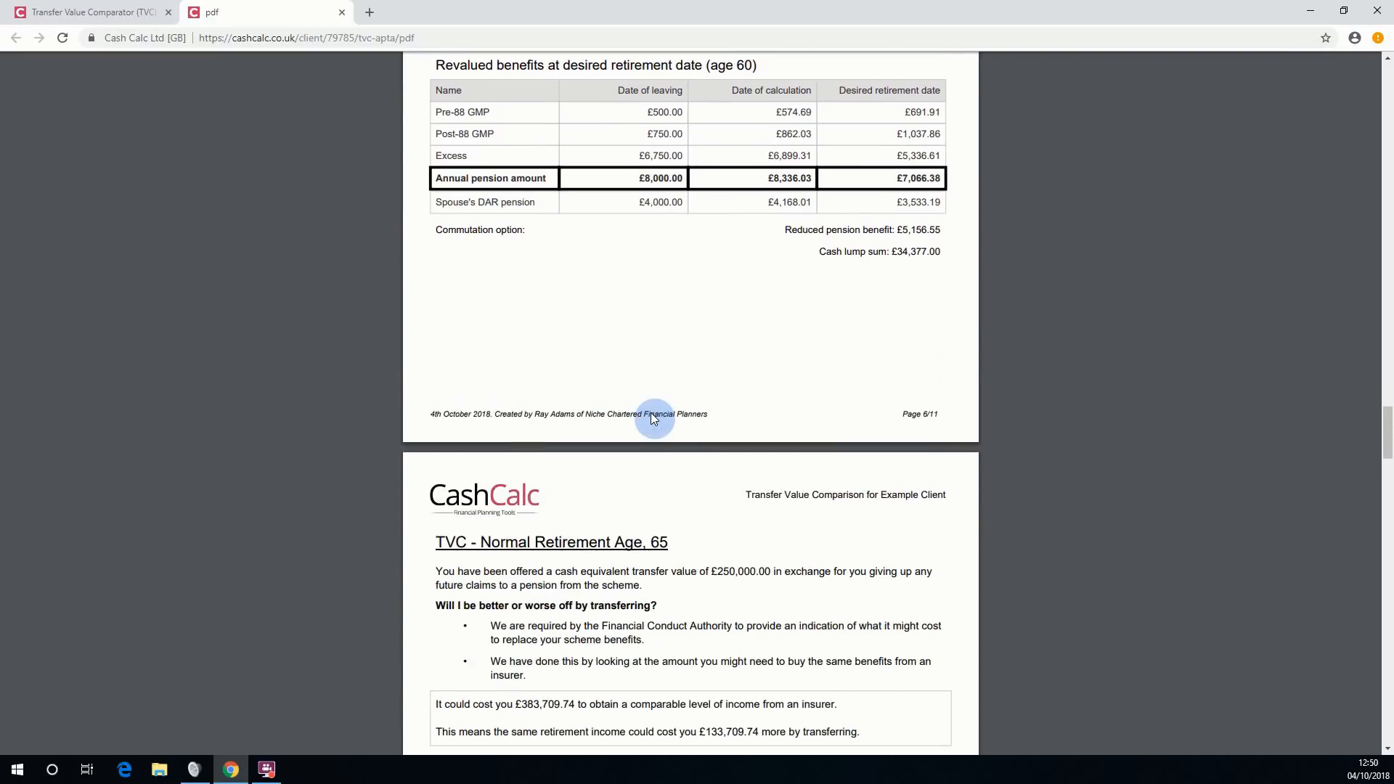
Examine the TVC comparison at normal retirement age, highlighting the critical yield and the explanation of how it is defined.
scroll(651, 419, "down", 1)
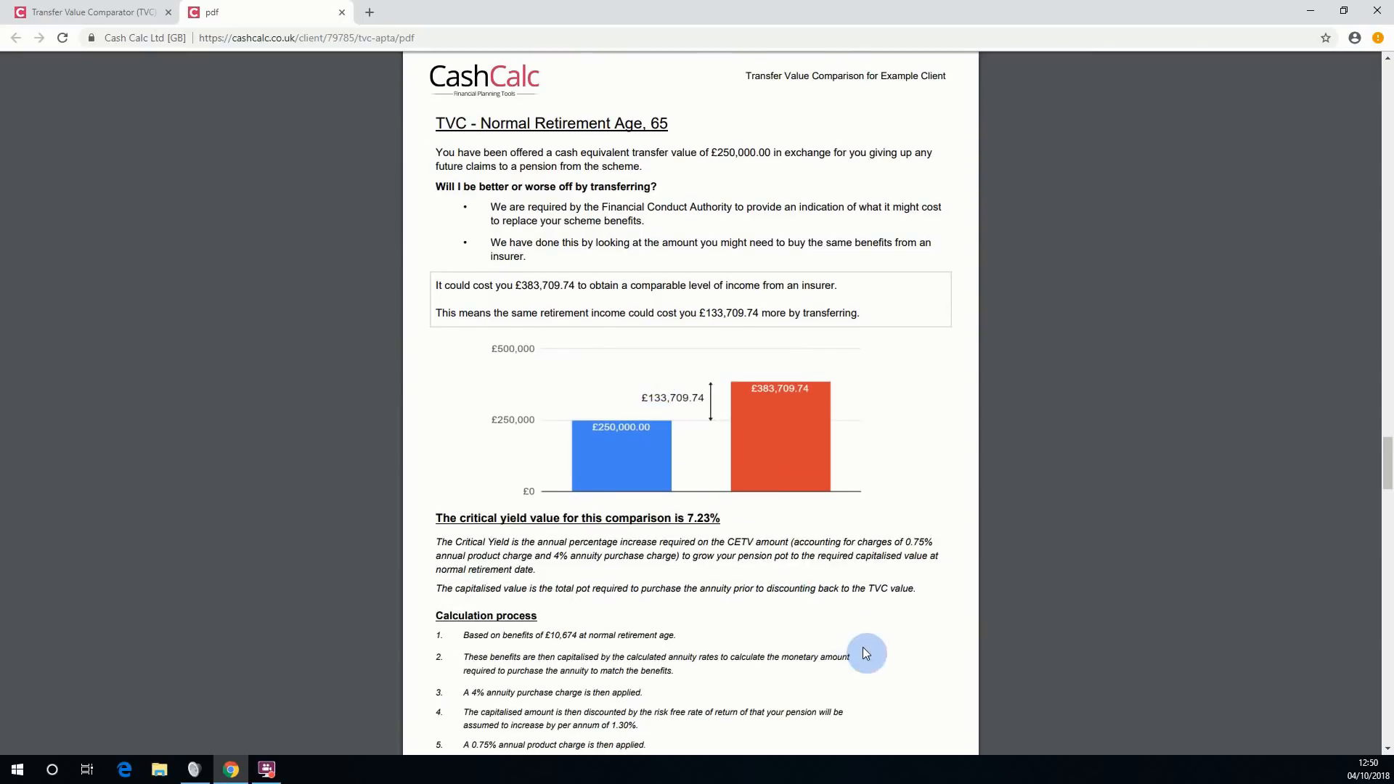
scroll(892, 673, "down", 1)
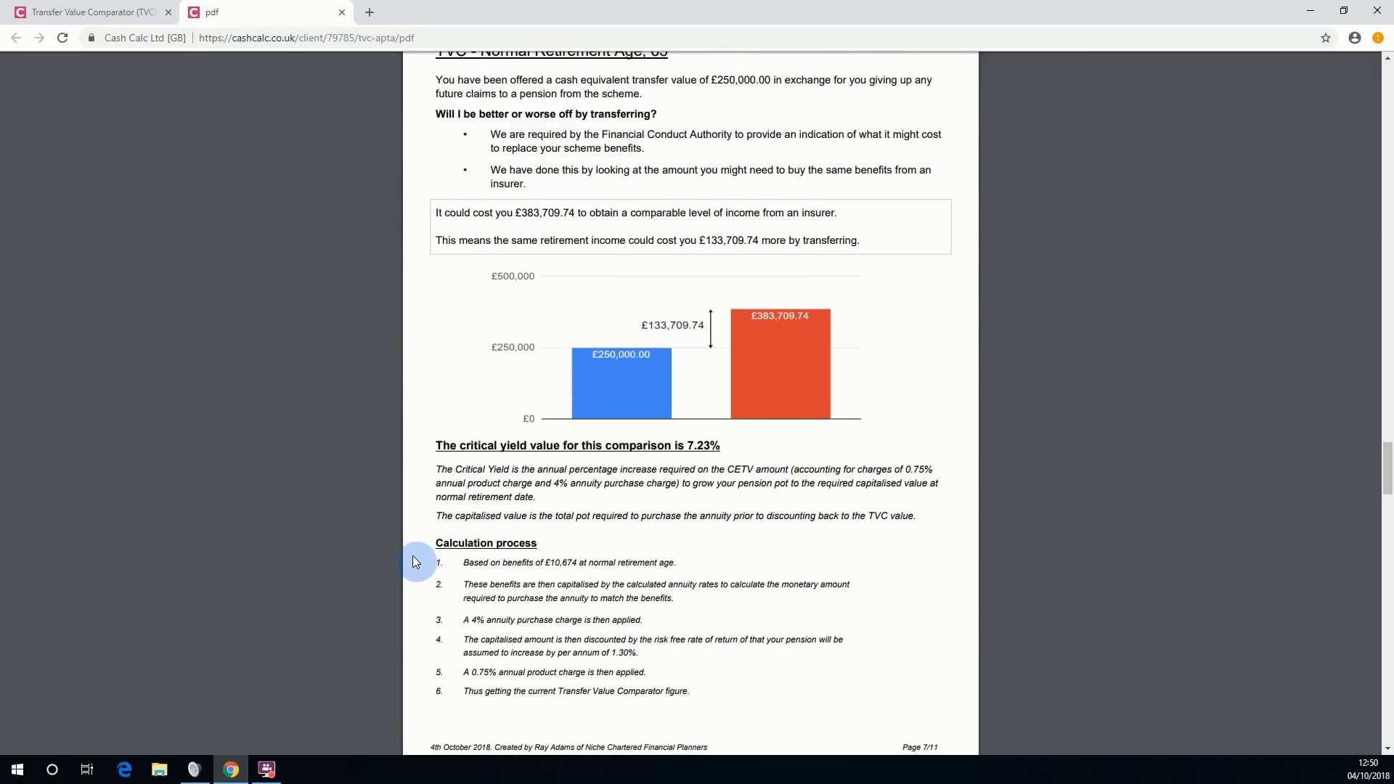
left_click_drag(435, 445, 725, 445)
left_click_drag(442, 469, 916, 517)
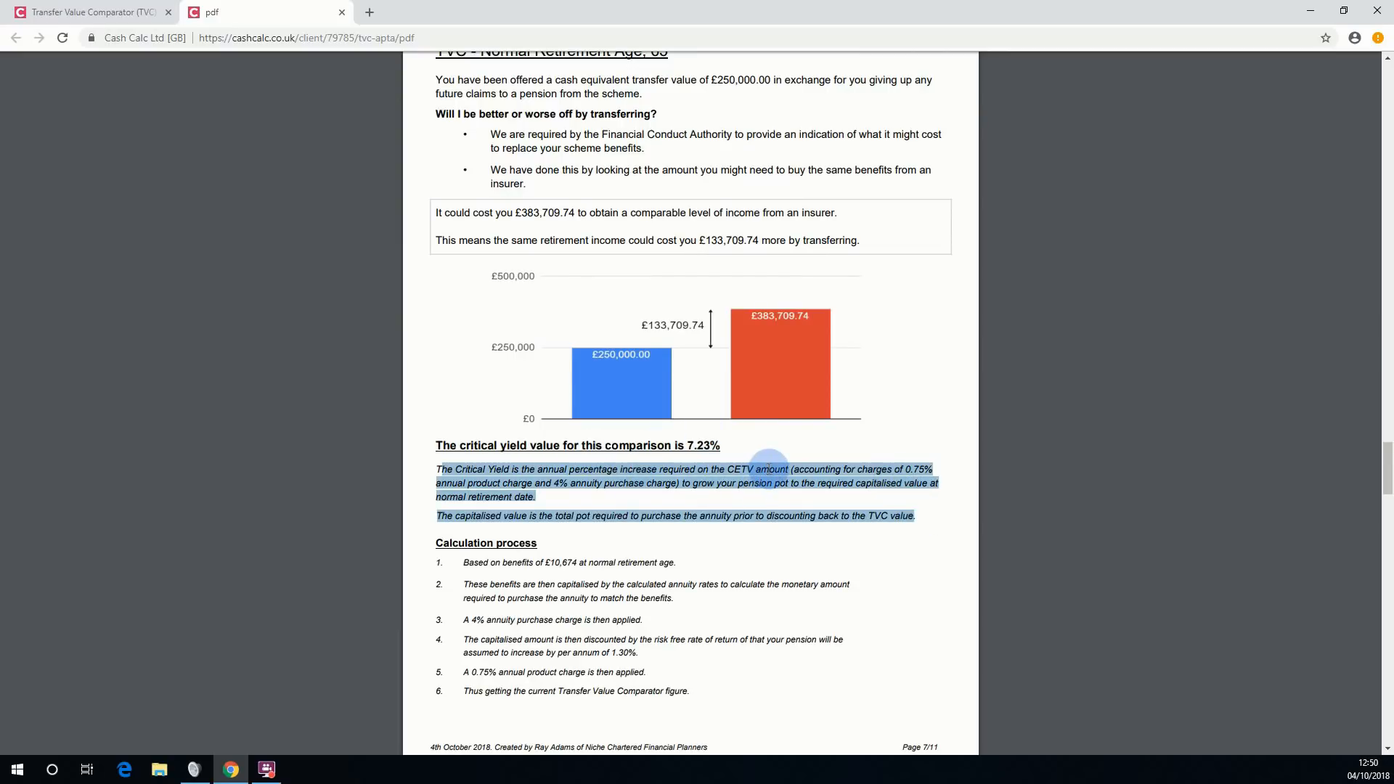
left_click(637, 607)
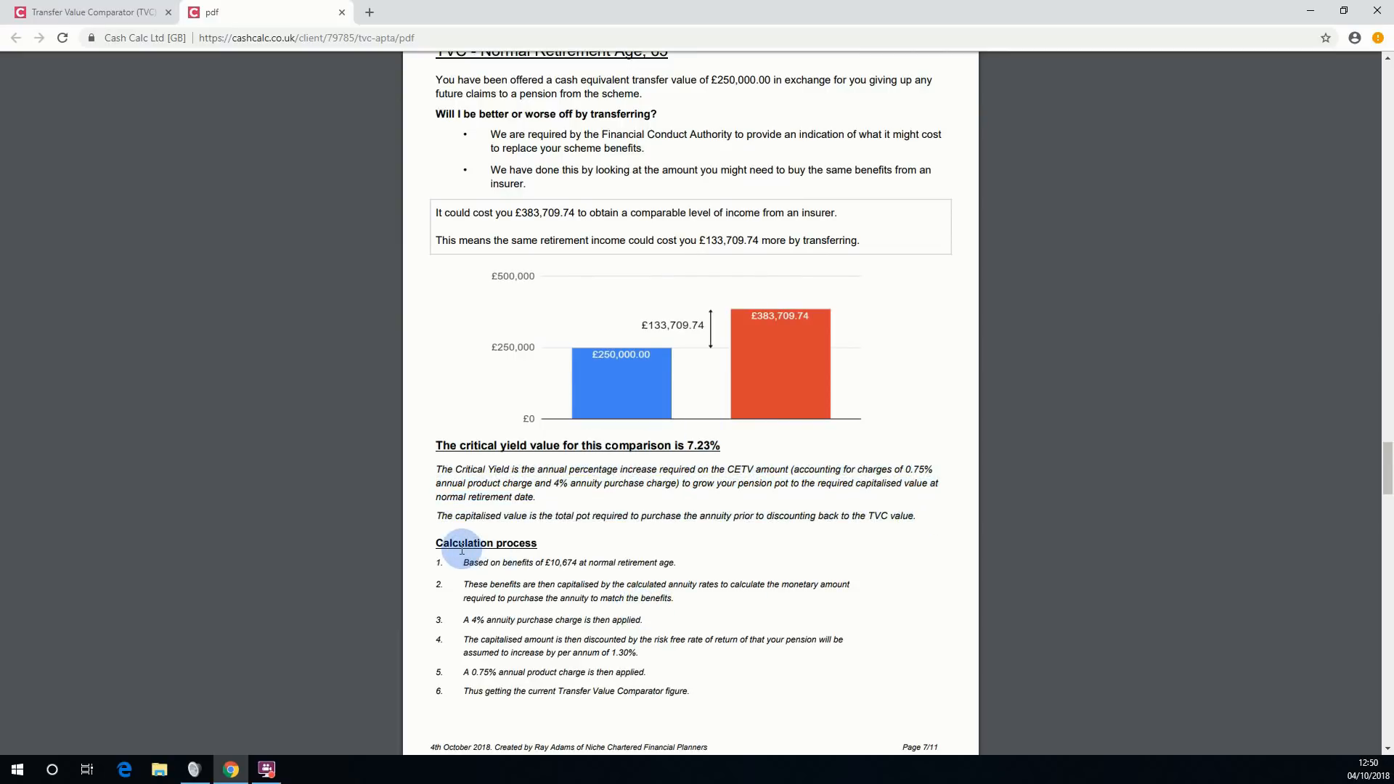
Read through the calculation process for the normal retirement age TVC, highlighting each stage from the starting benefits to the final comparator figure.
left_click_drag(460, 546, 722, 678)
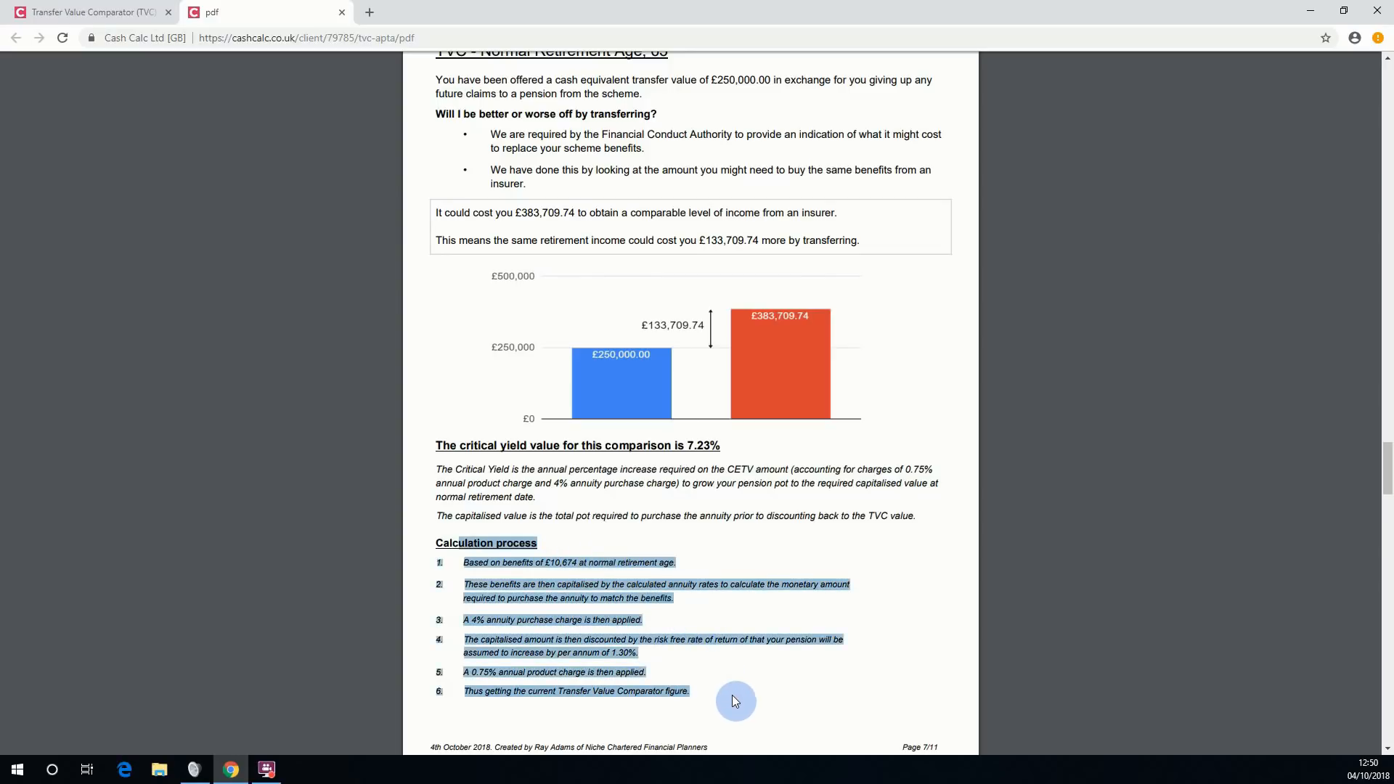
scroll(736, 602, "up", 1)
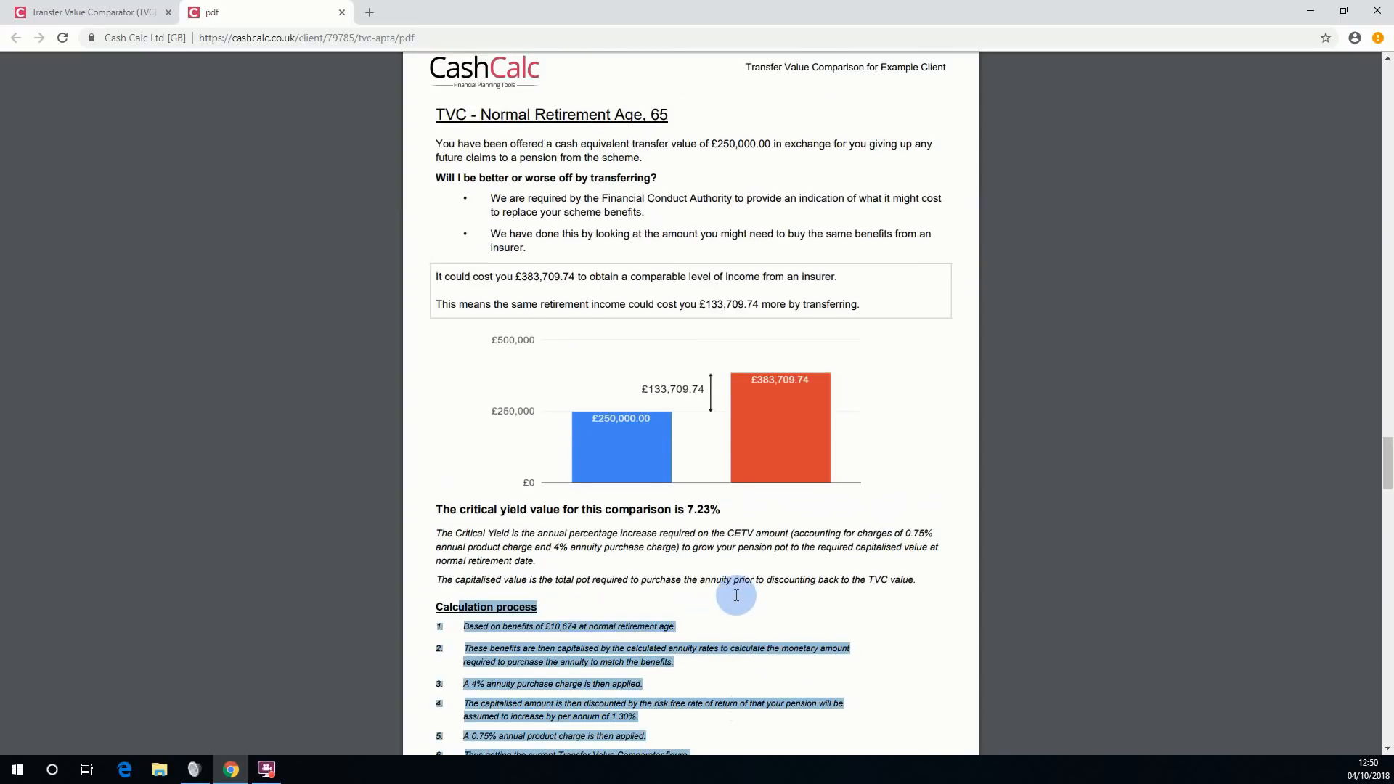
scroll(736, 596, "down", 1)
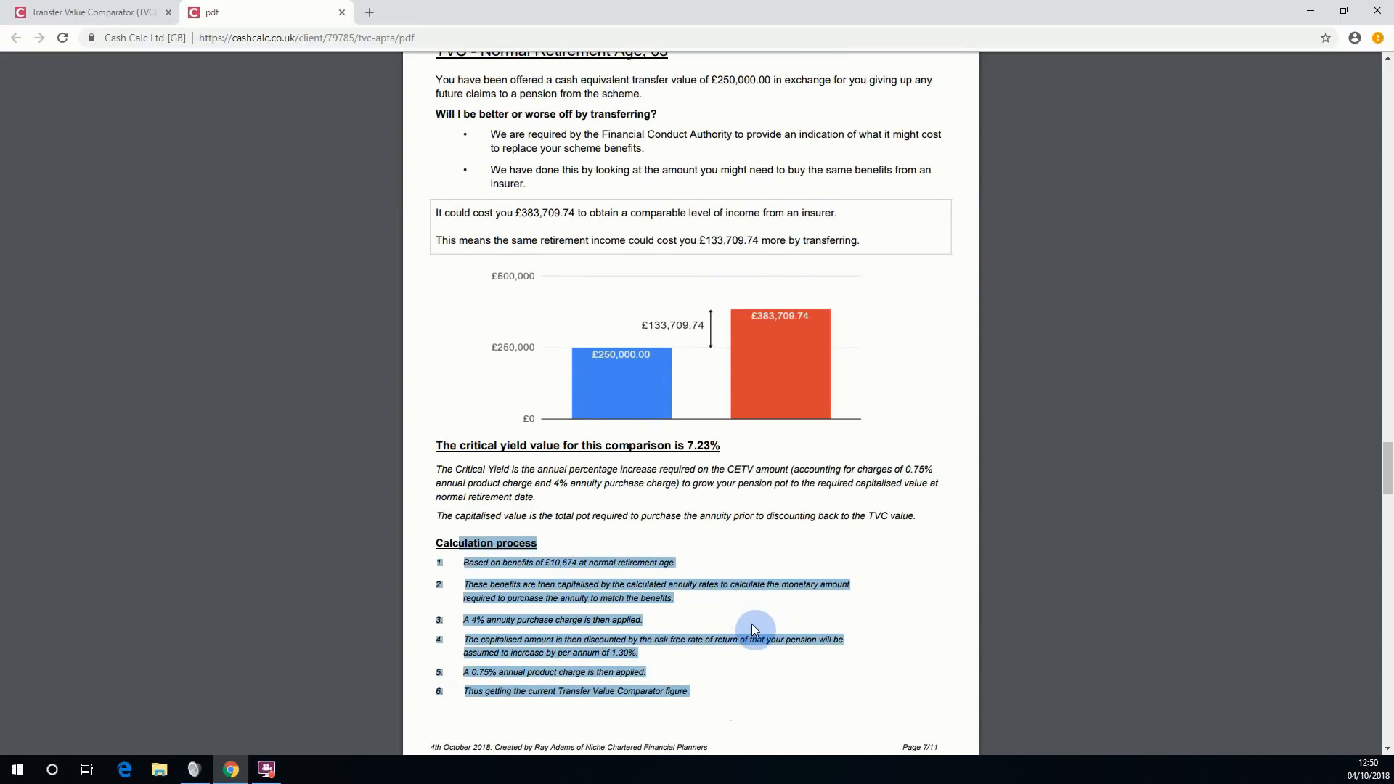
left_click(751, 625)
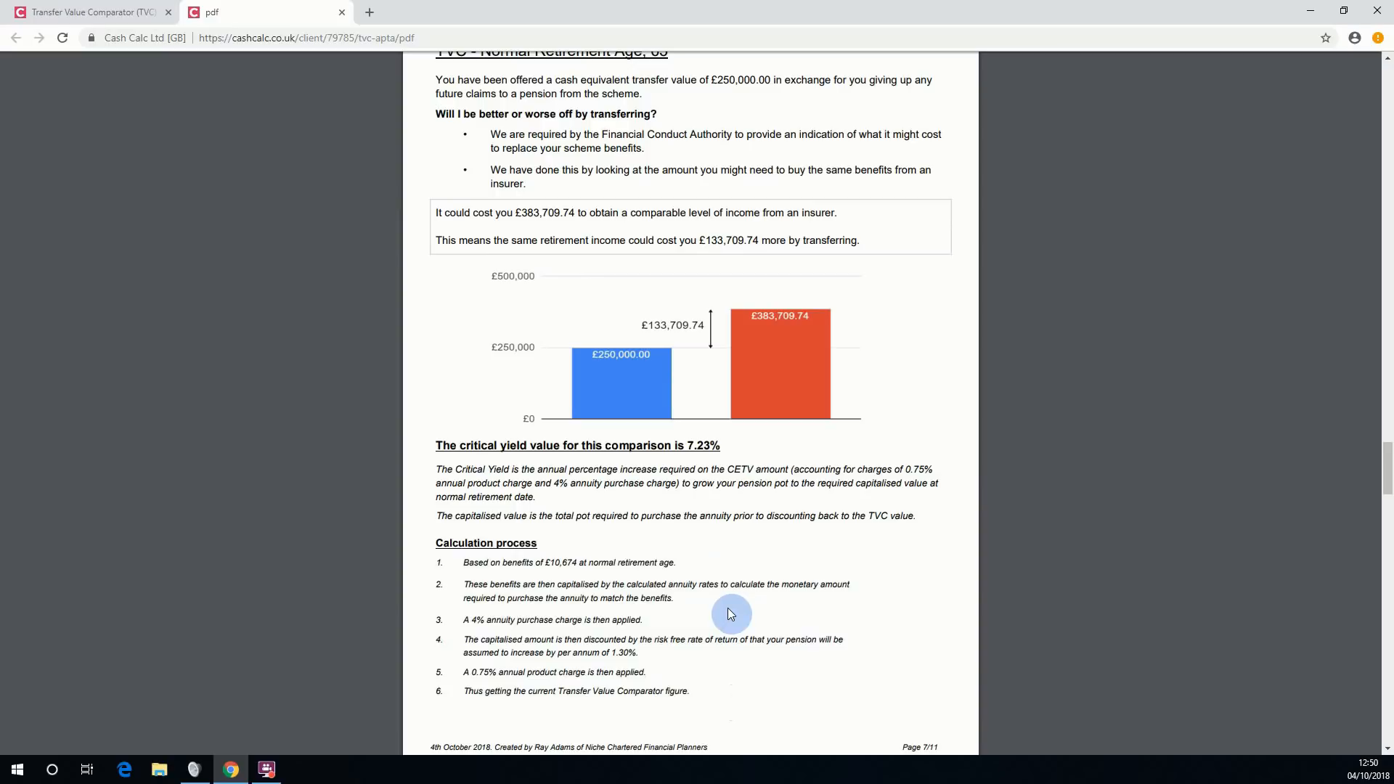
left_click_drag(465, 564, 640, 564)
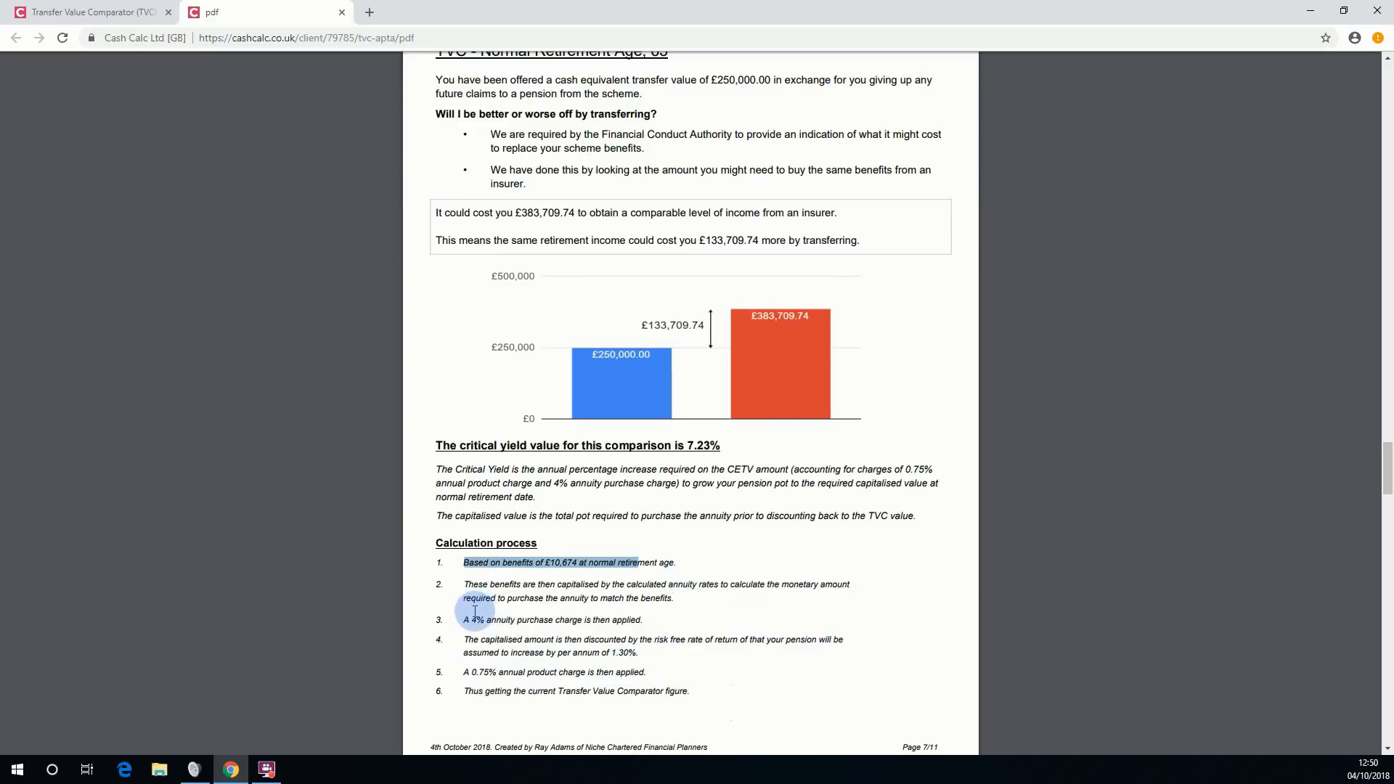
left_click_drag(468, 585, 644, 597)
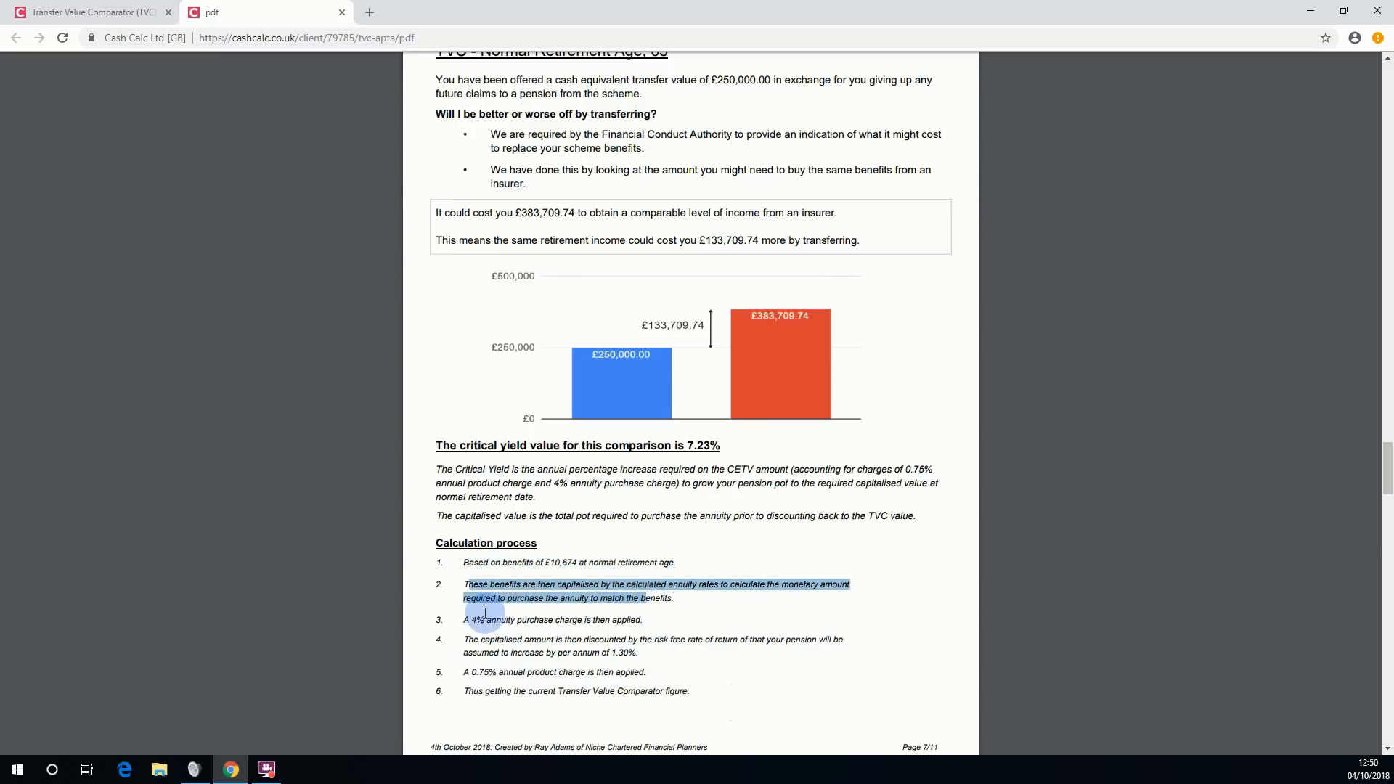
left_click_drag(476, 621, 619, 629)
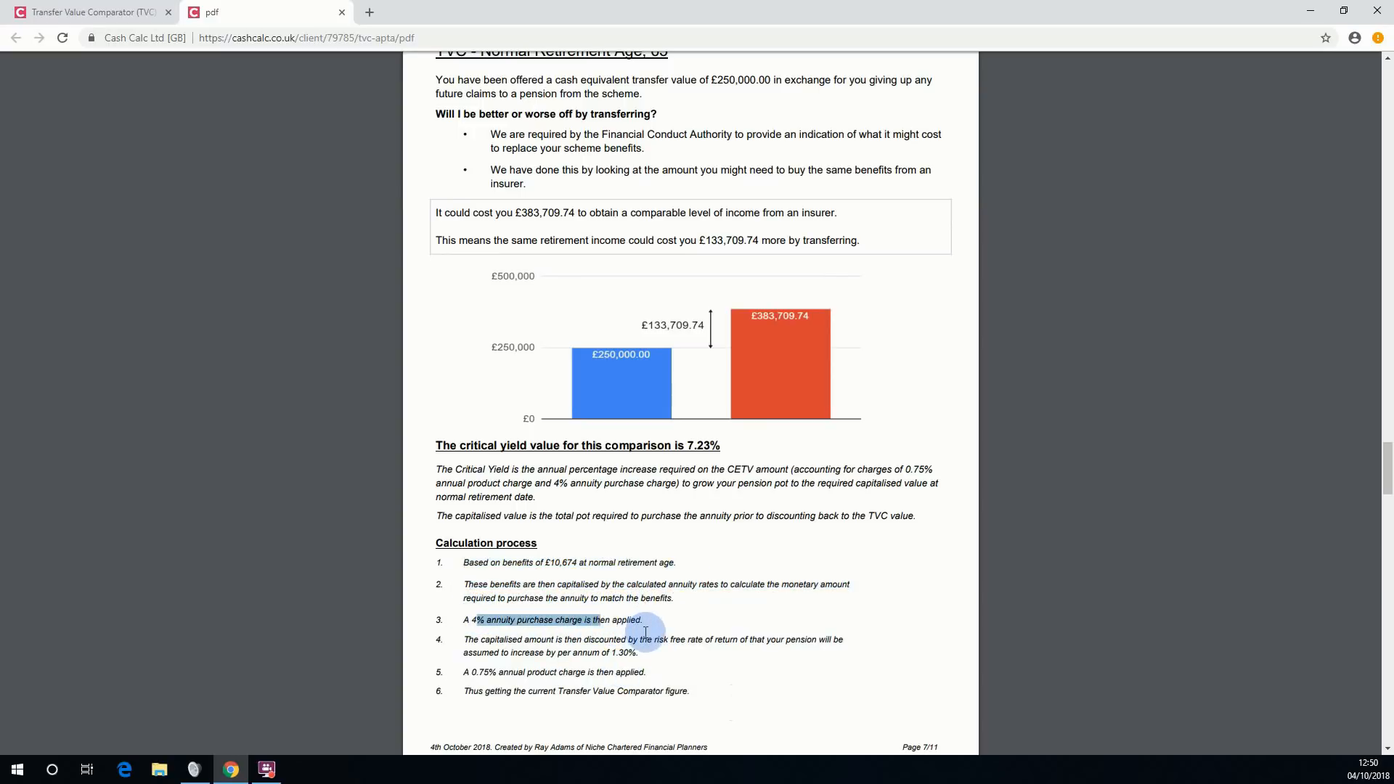
left_click_drag(488, 639, 637, 652)
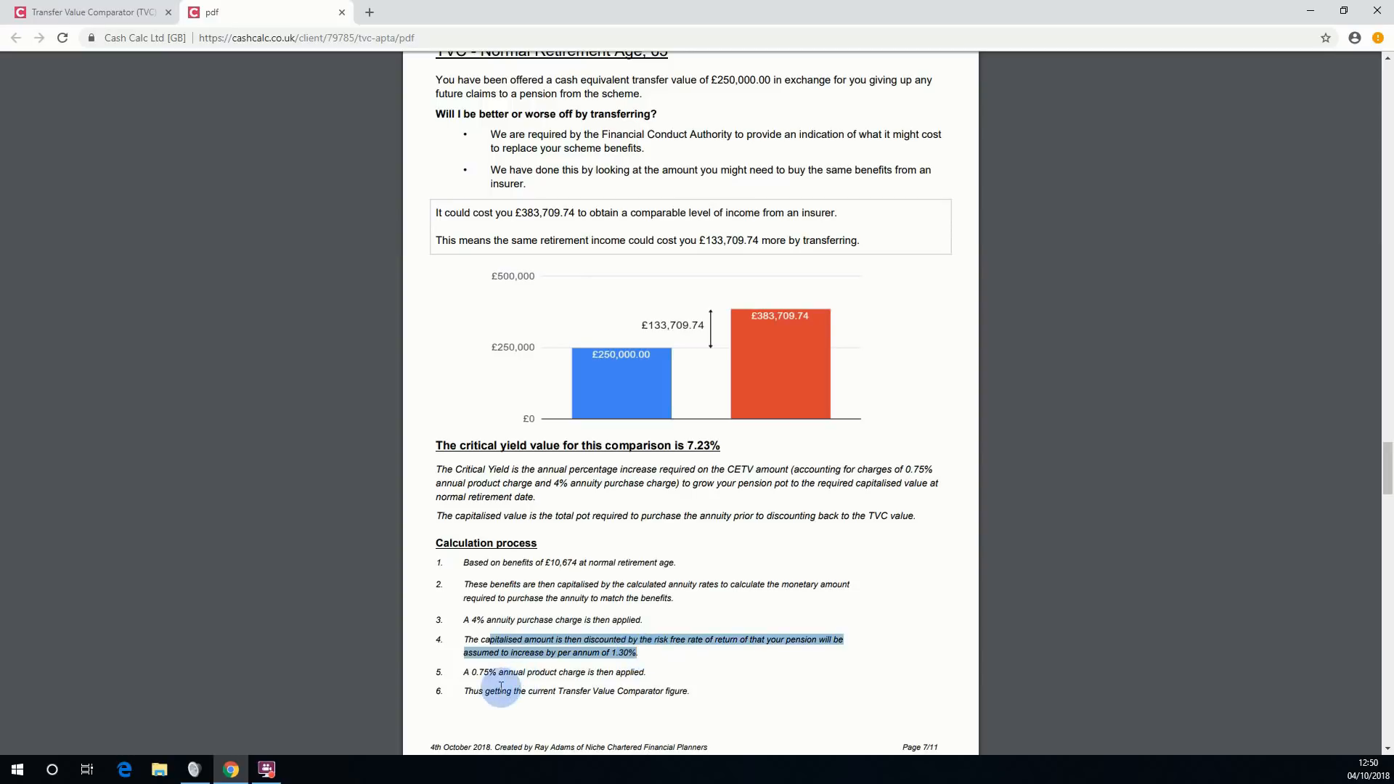
left_click_drag(472, 672, 615, 653)
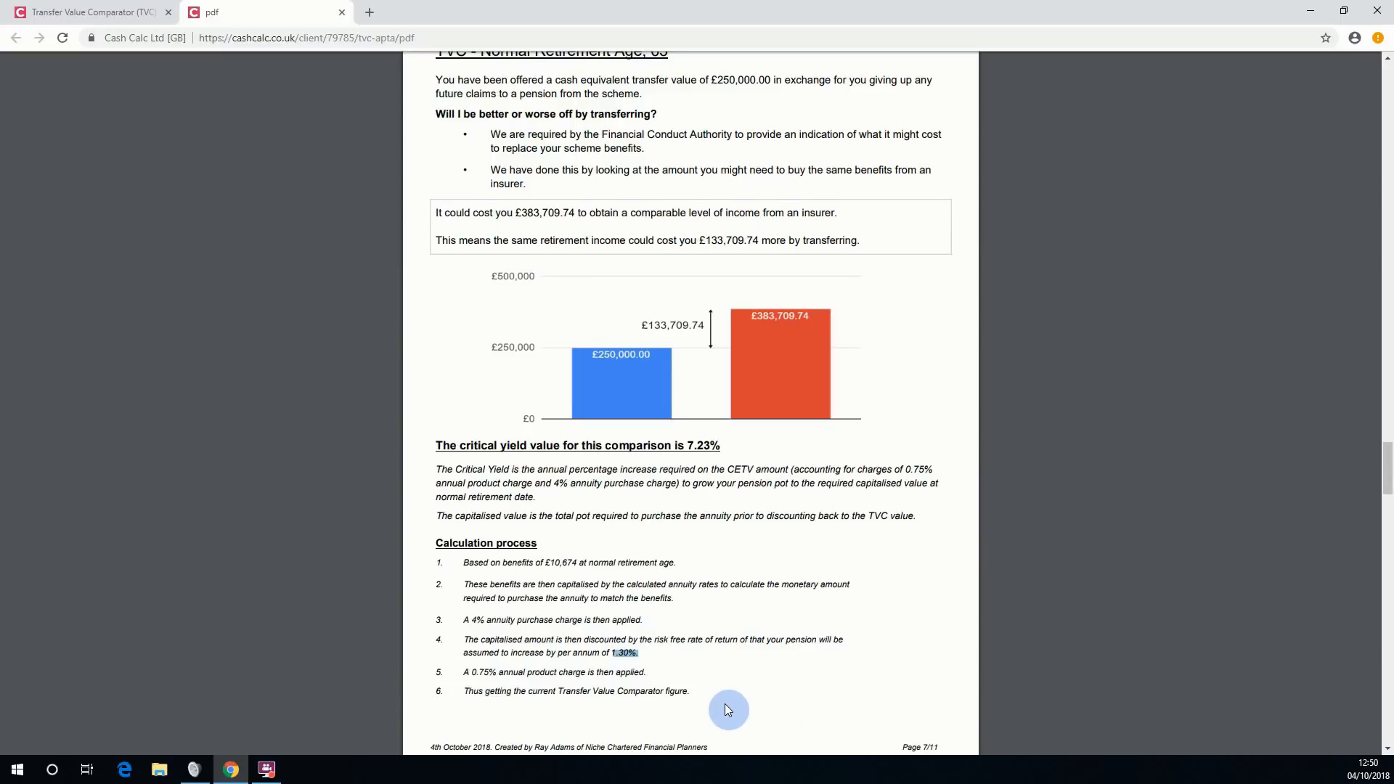
scroll(727, 708, "down", 2)
left_click_drag(694, 544, 459, 546)
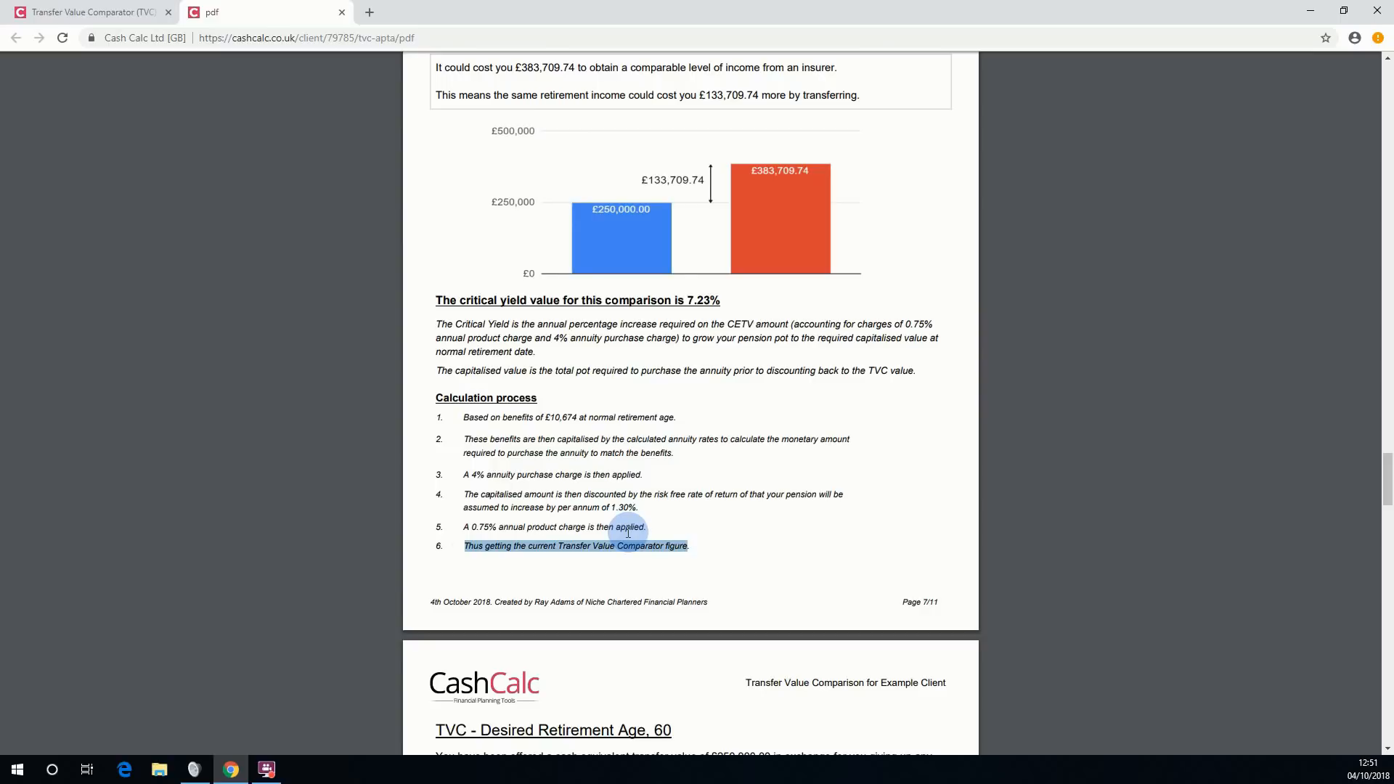
Review the TVC page for the desired retirement age, highlighting the risk-free discount rate and the annual product charge in its calculation process.
scroll(628, 534, "down", 9)
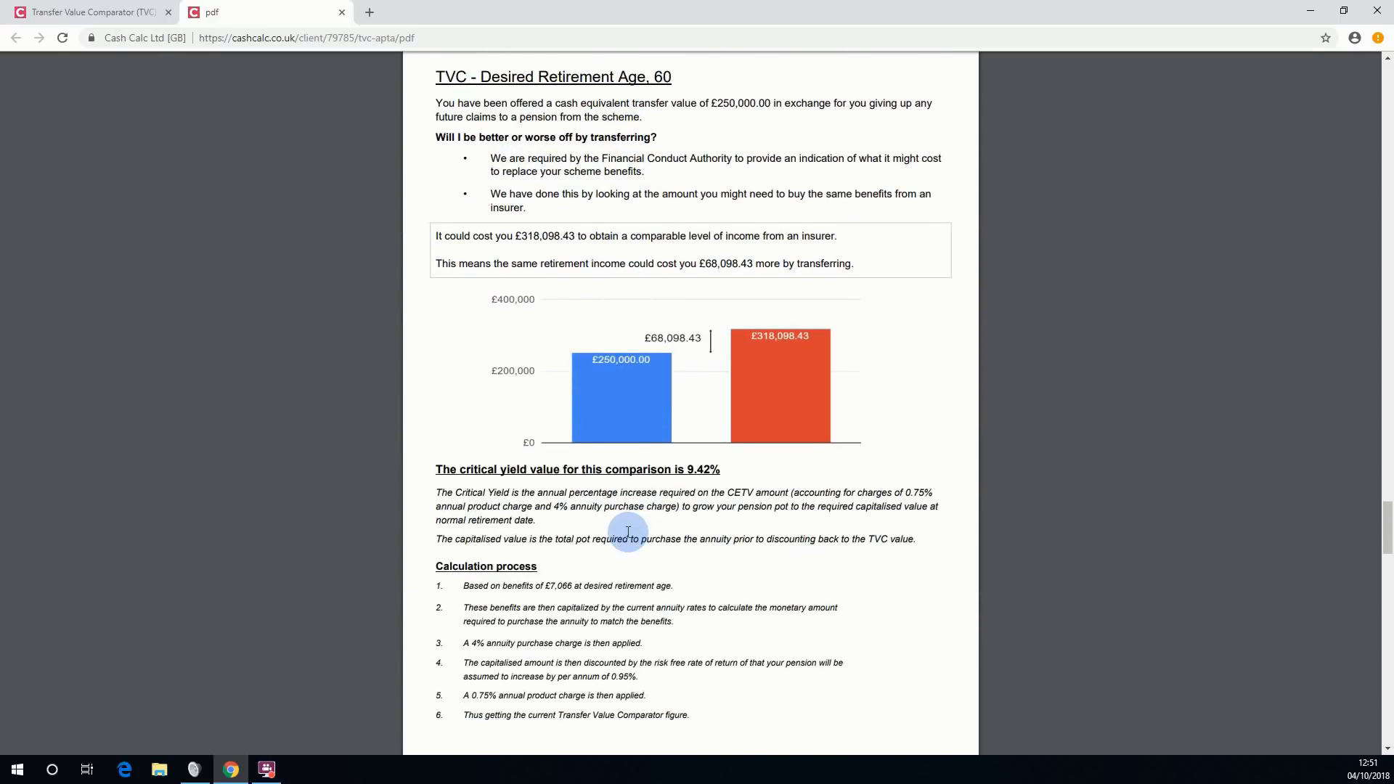
scroll(628, 533, "down", 1)
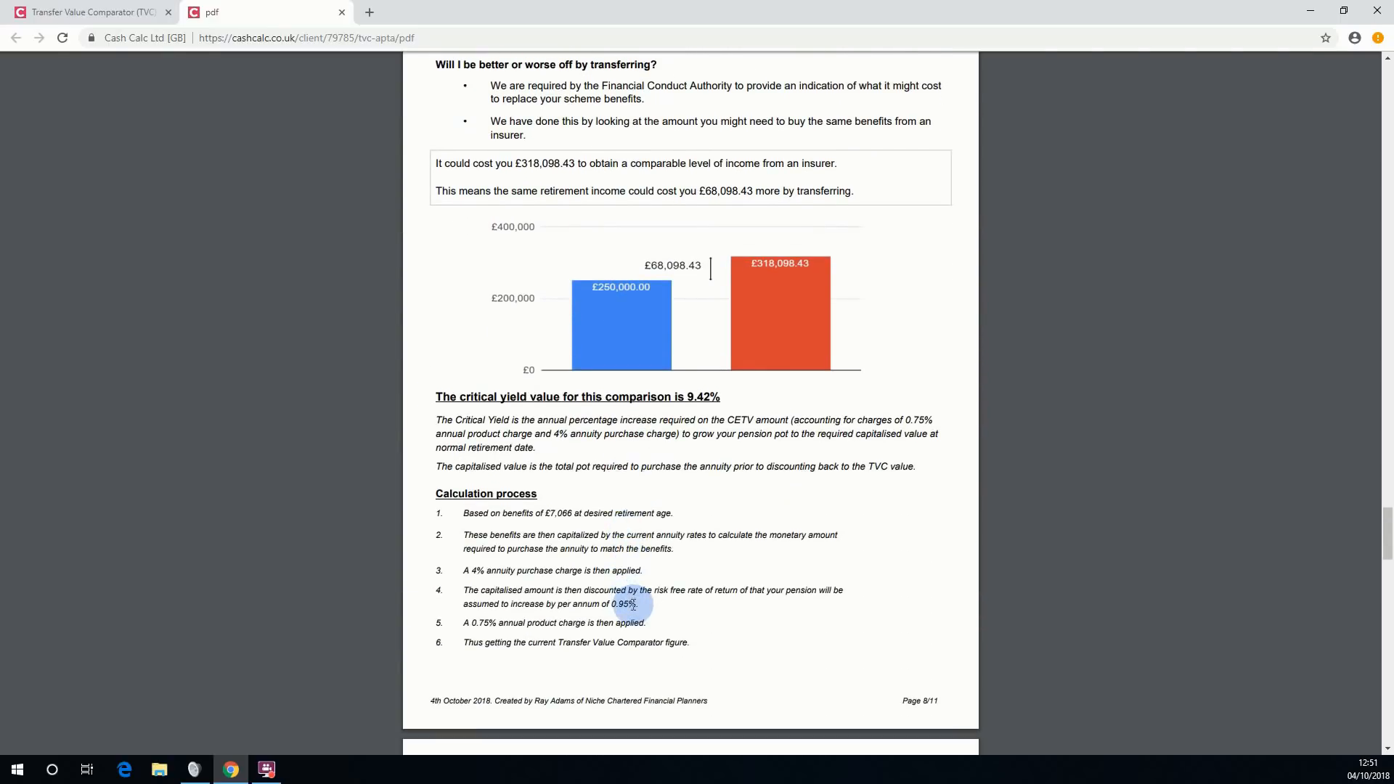
left_click_drag(639, 603, 596, 603)
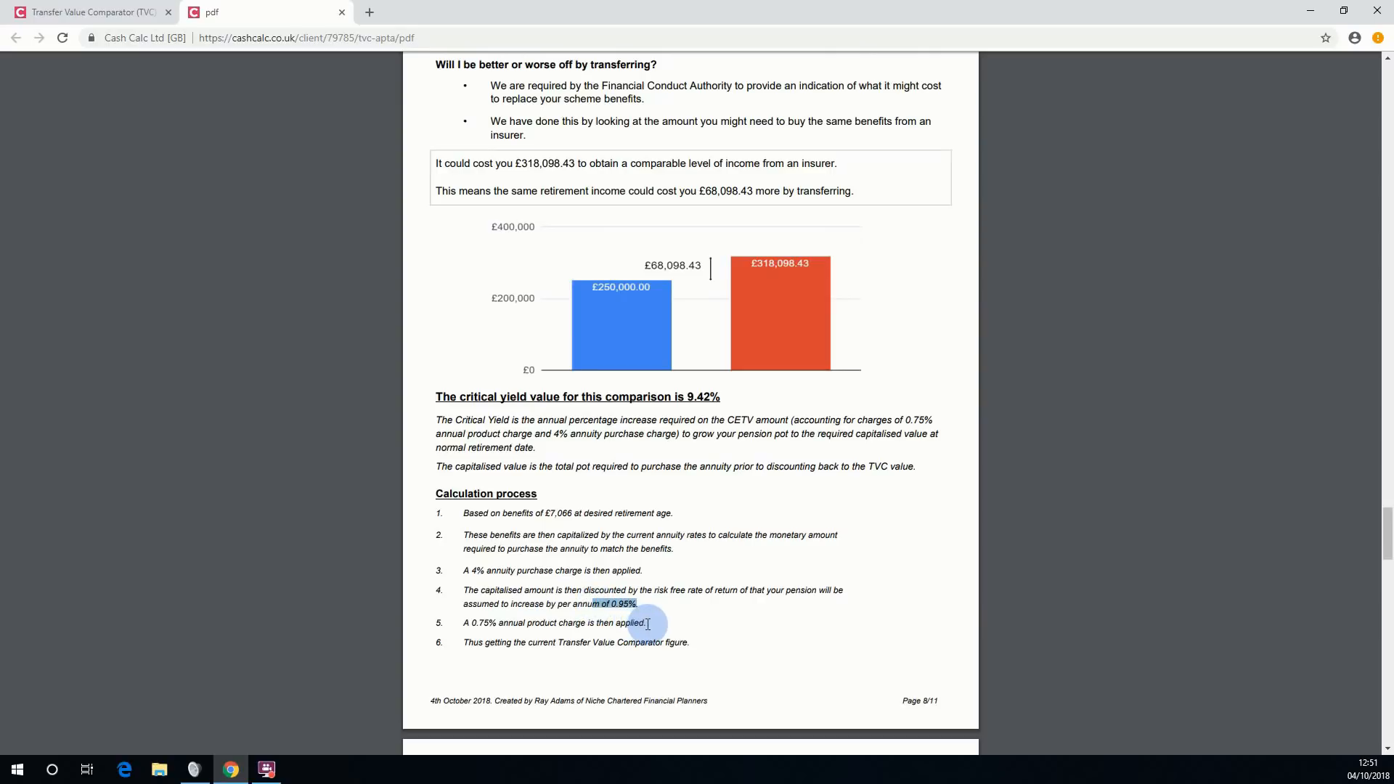
left_click_drag(646, 623, 475, 623)
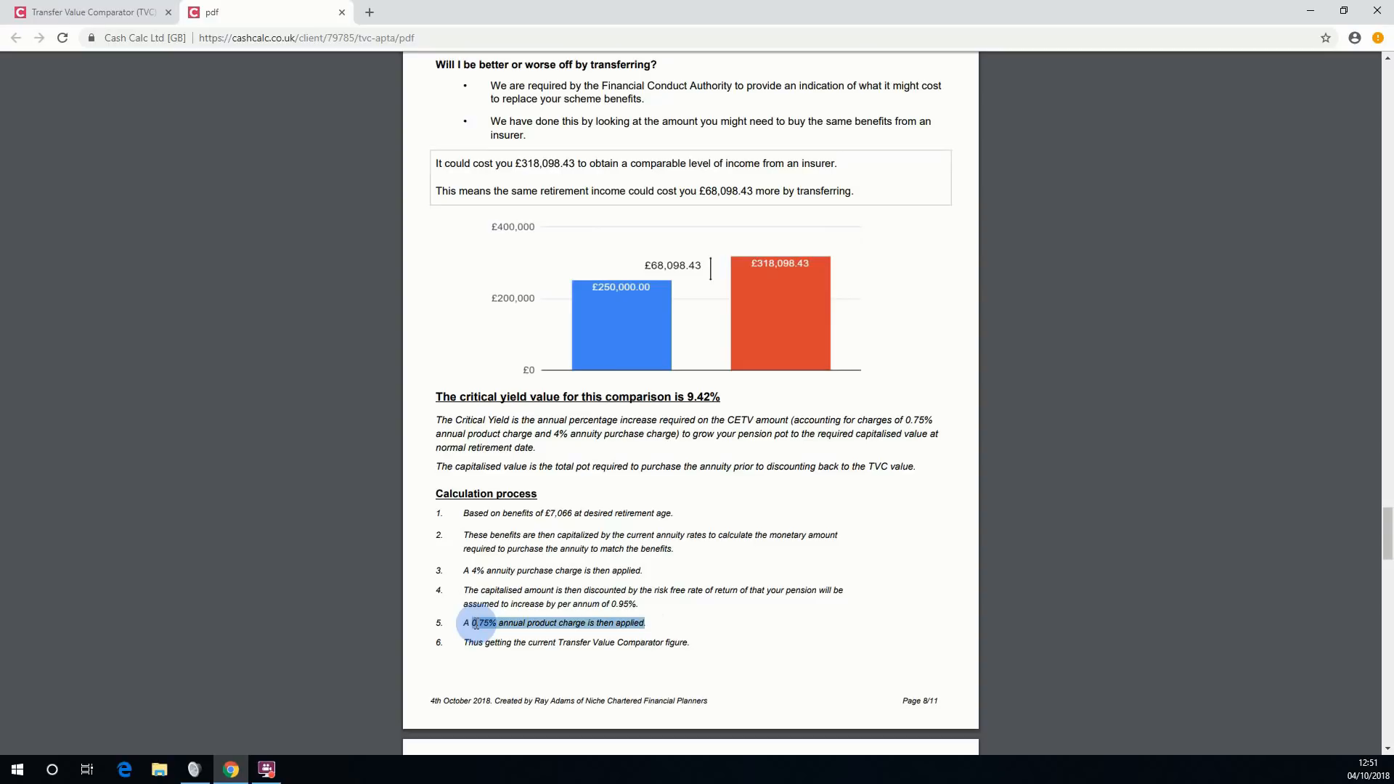
Look through the FCA Notes and the Pension Protection Fund section with its revalued benefits at normal retirement date.
scroll(618, 548, "down", 6)
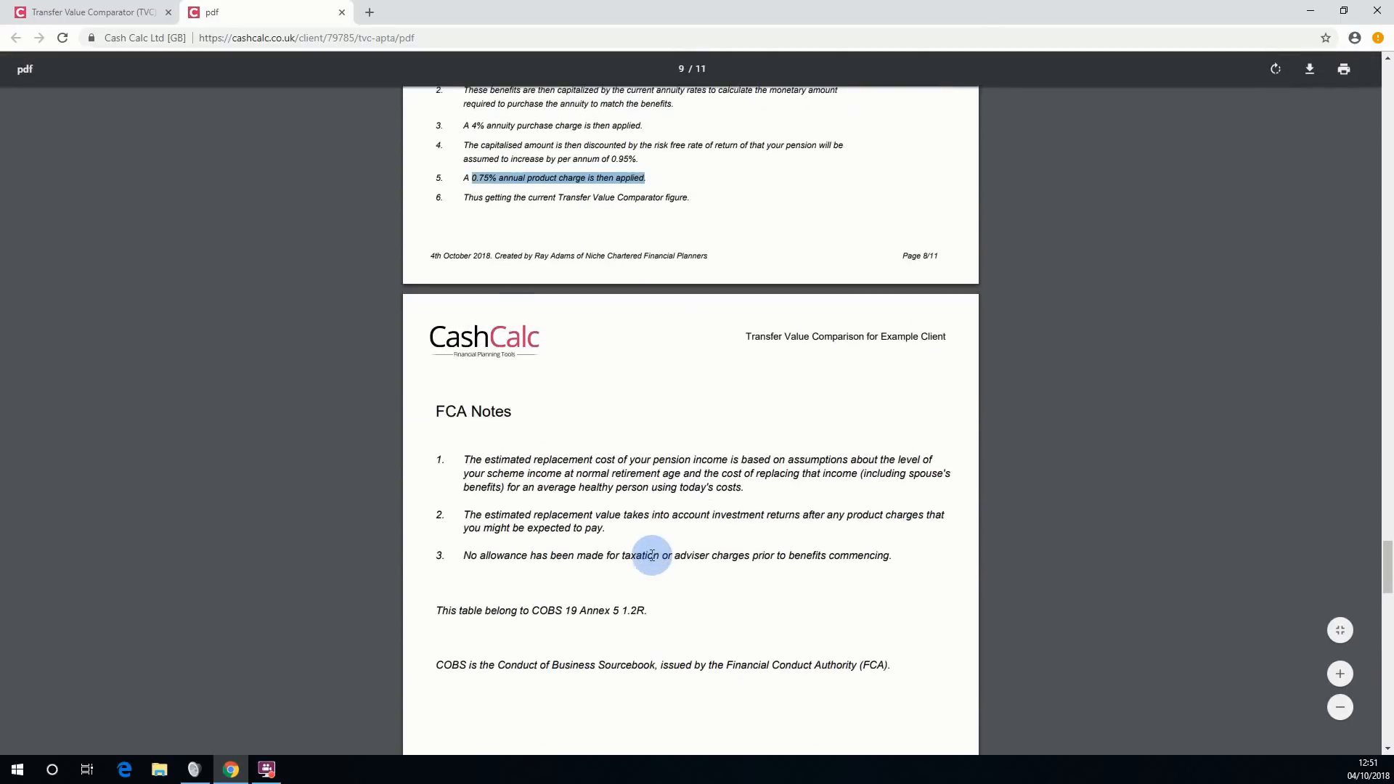
scroll(566, 472, "down", 1)
scroll(726, 436, "down", 1)
scroll(724, 459, "down", 10)
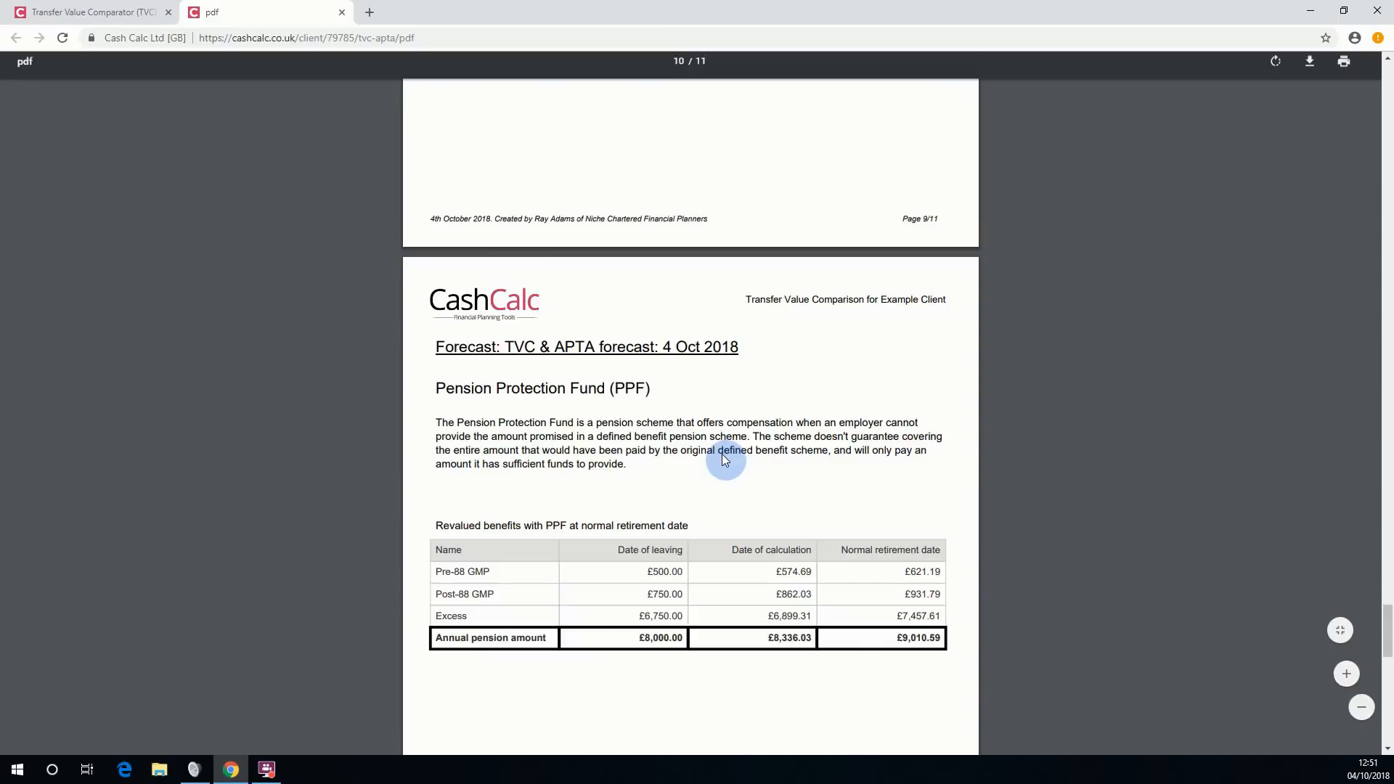
scroll(722, 455, "down", 4)
scroll(722, 455, "down", 3)
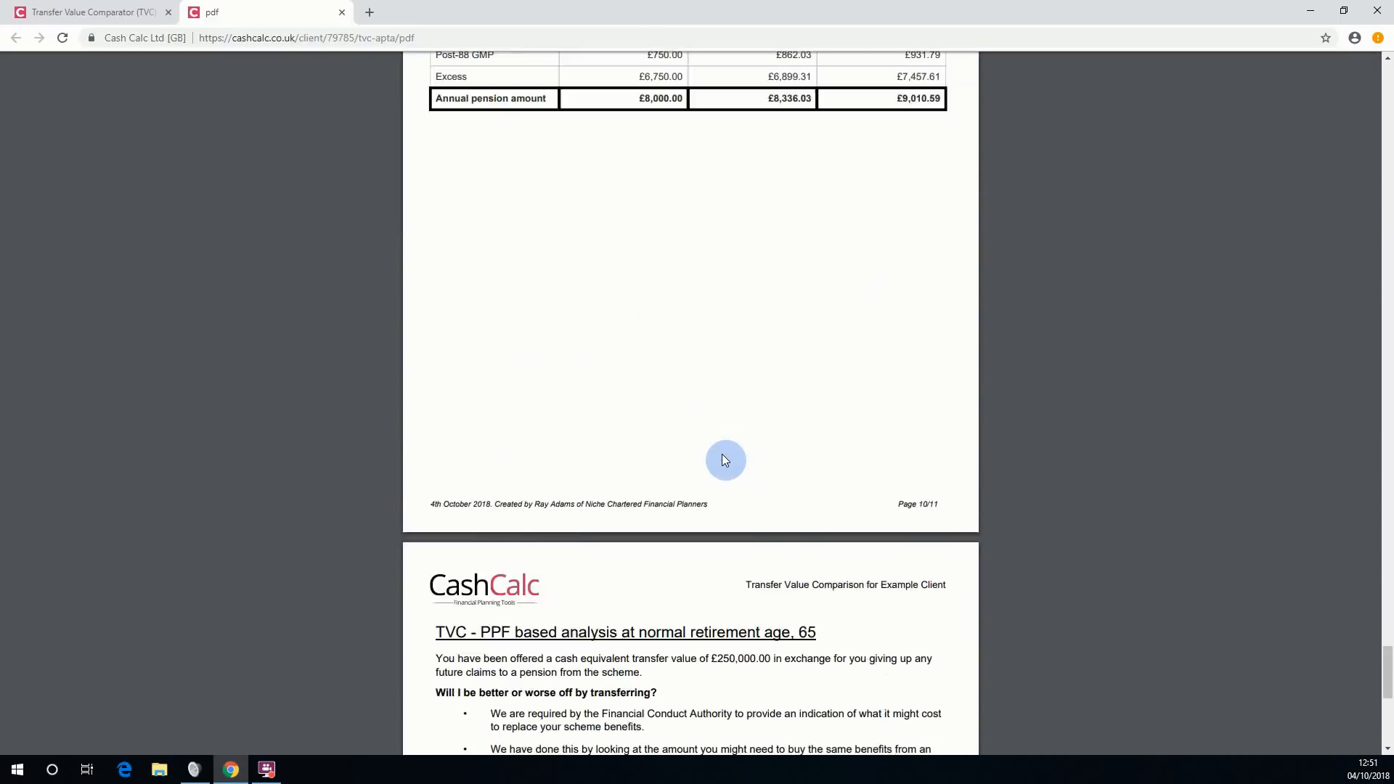
Examine the PPF-based TVC analysis at normal retirement age, highlighting the assumed annual increase in its calculation process.
scroll(722, 454, "down", 6)
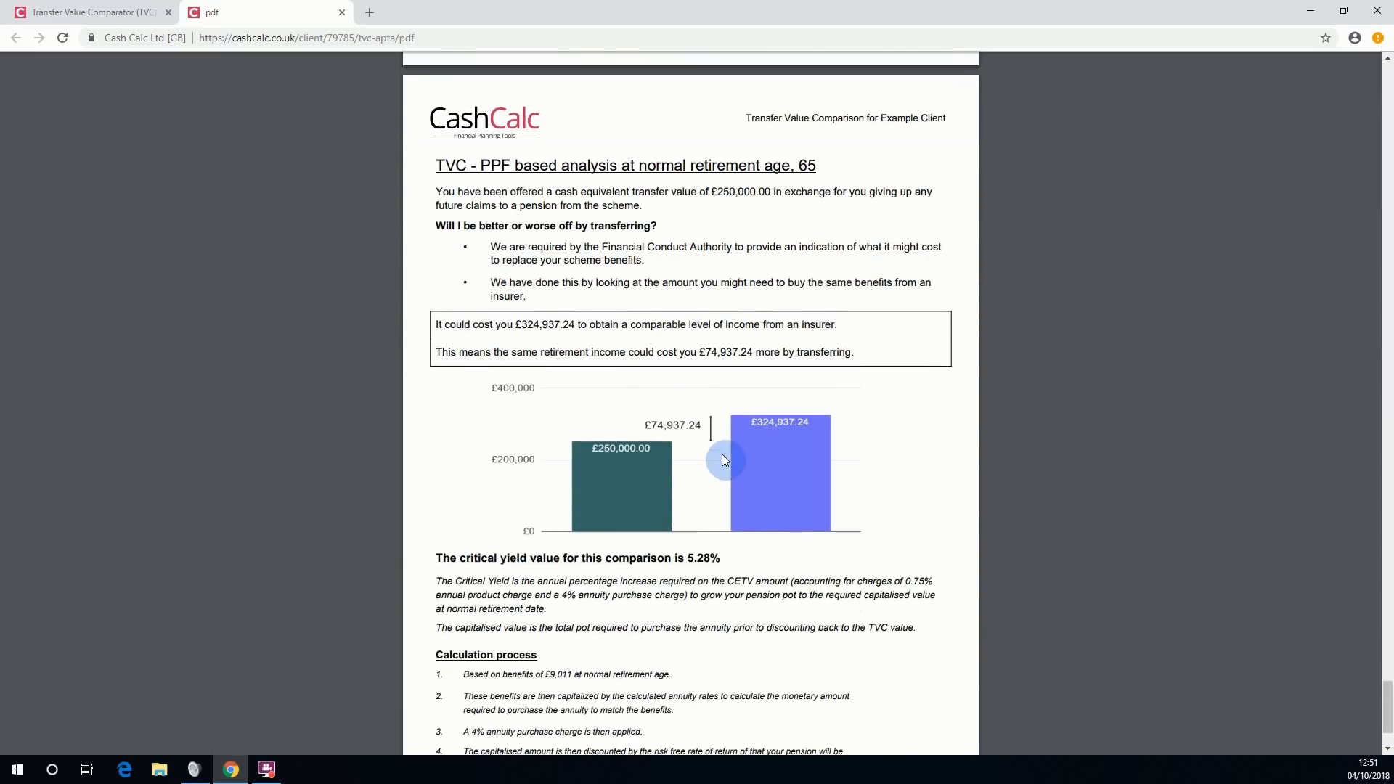
scroll(722, 455, "down", 2)
left_click_drag(534, 629, 650, 625)
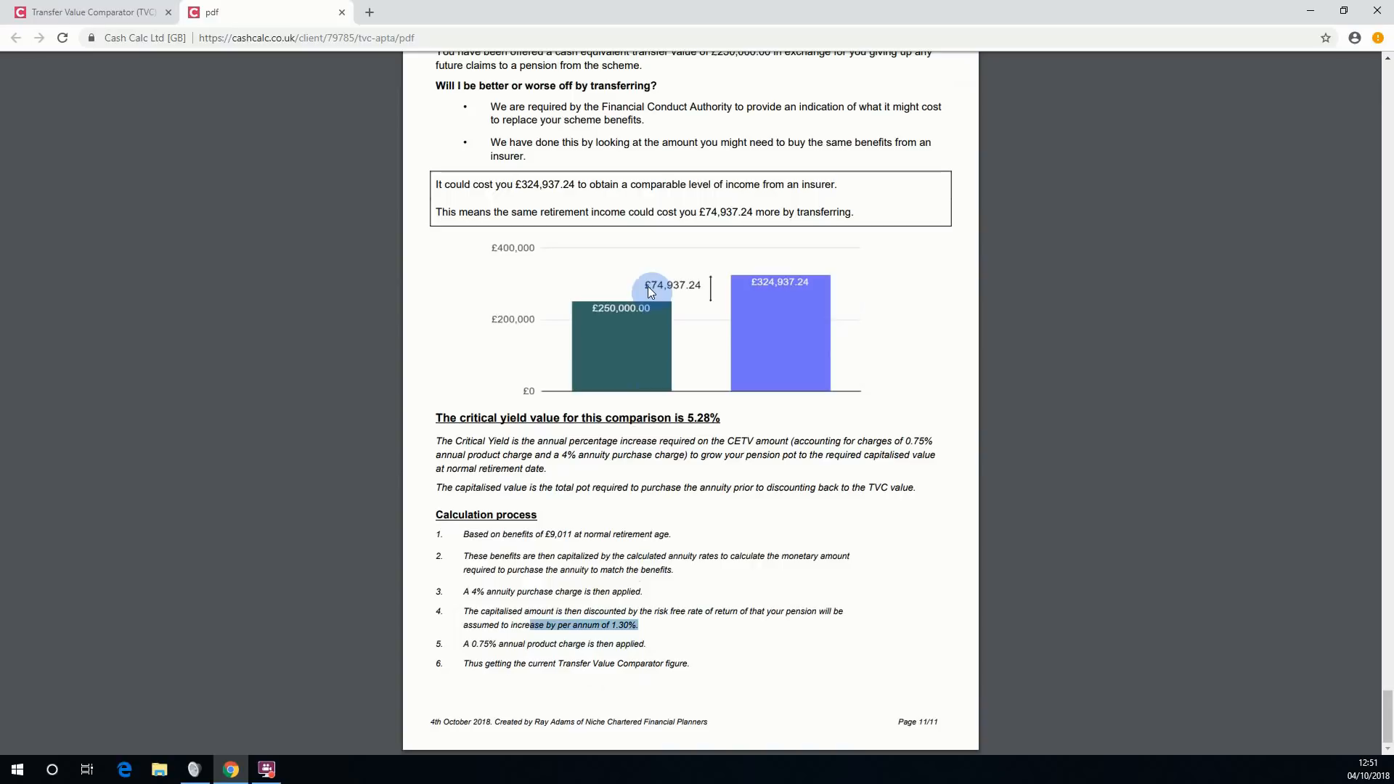
scroll(653, 290, "up", 2)
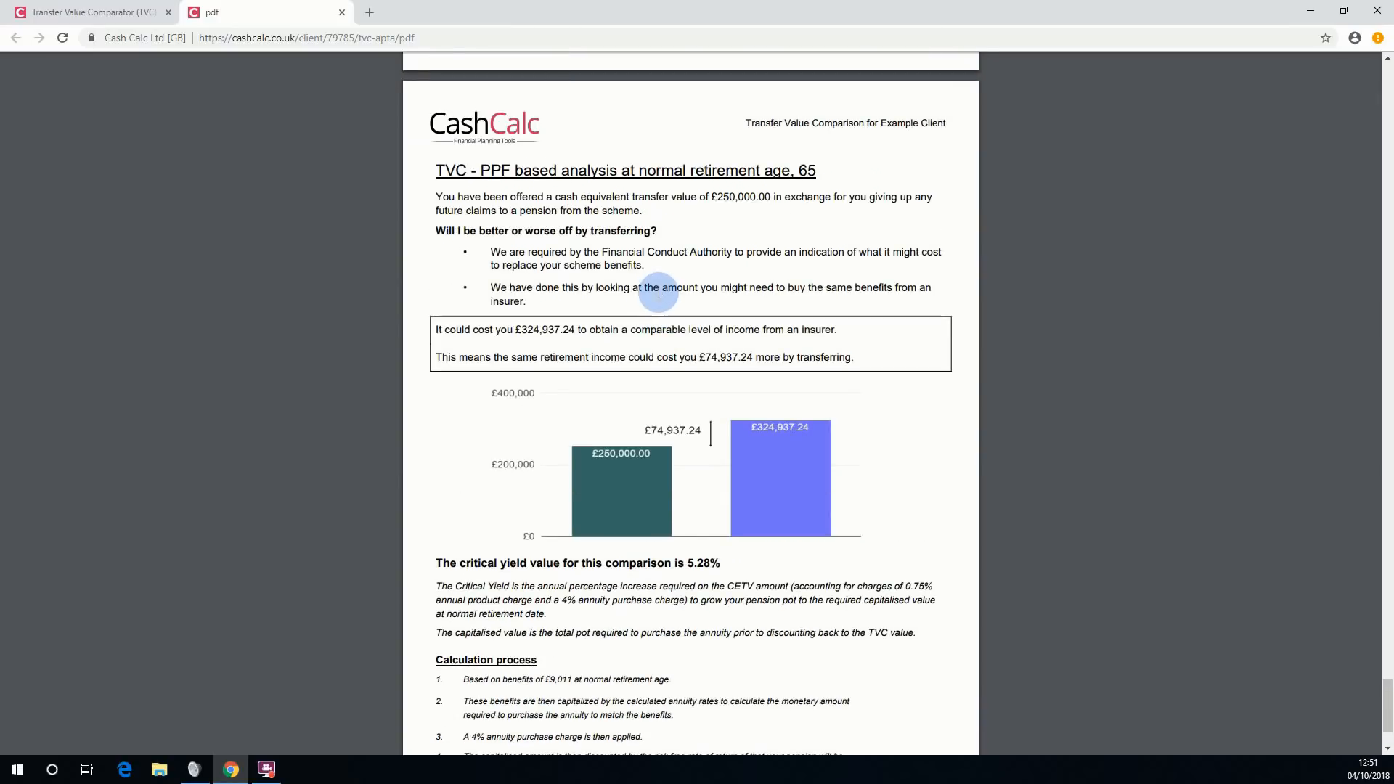
scroll(661, 299, "up", 12)
scroll(664, 305, "down", 3)
scroll(664, 305, "down", 10)
scroll(664, 305, "up", 11)
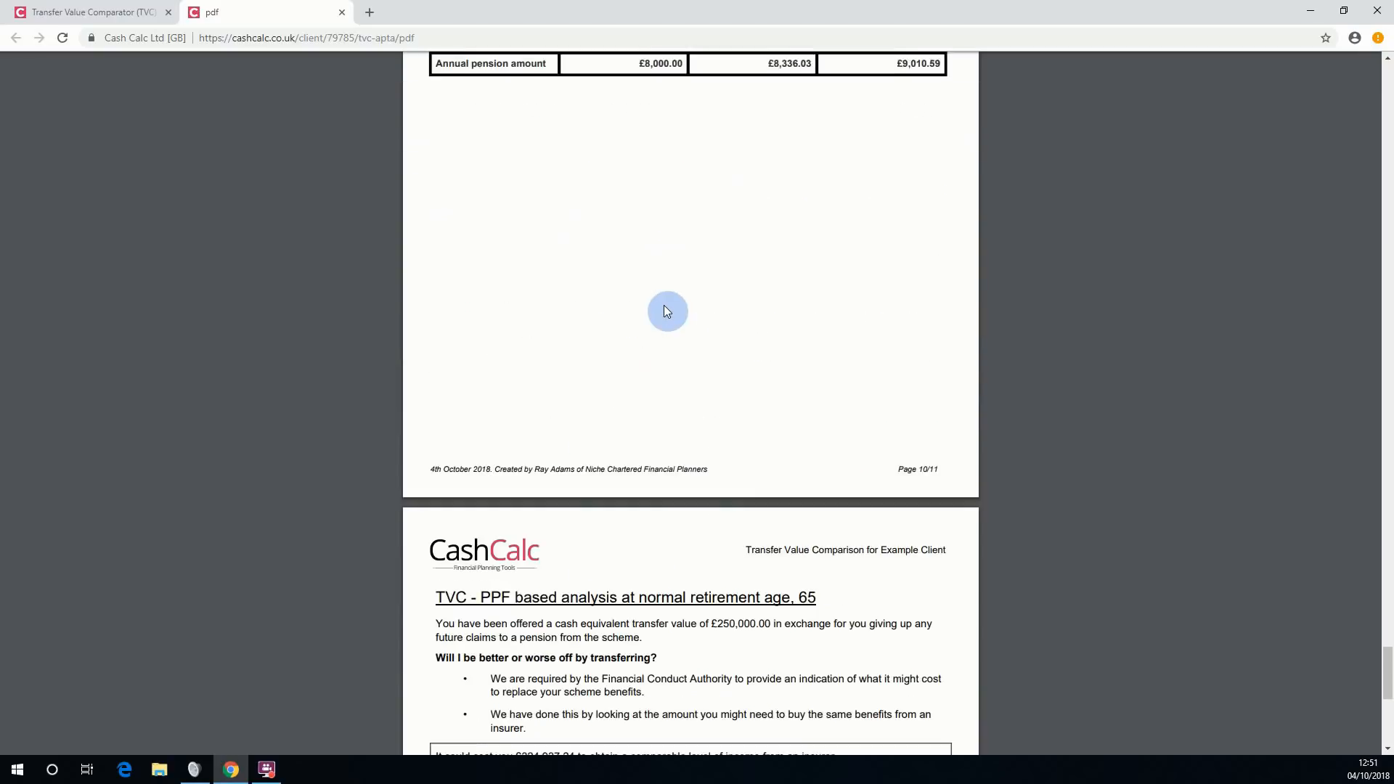
scroll(664, 305, "down", 10)
Close the PDF report and the Create a TVC report dialog, and continue to the APTA process.
scroll(666, 307, "up", 20)
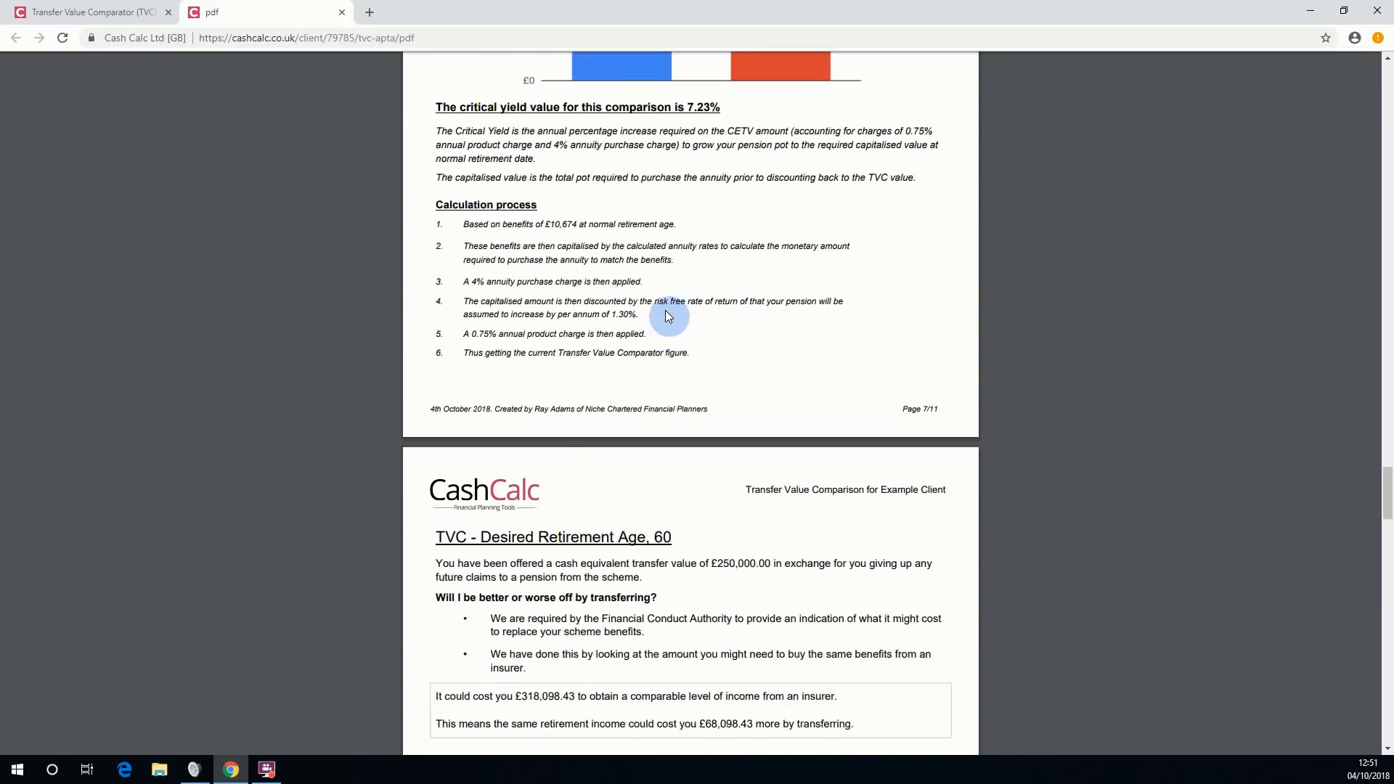
scroll(668, 308, "up", 20)
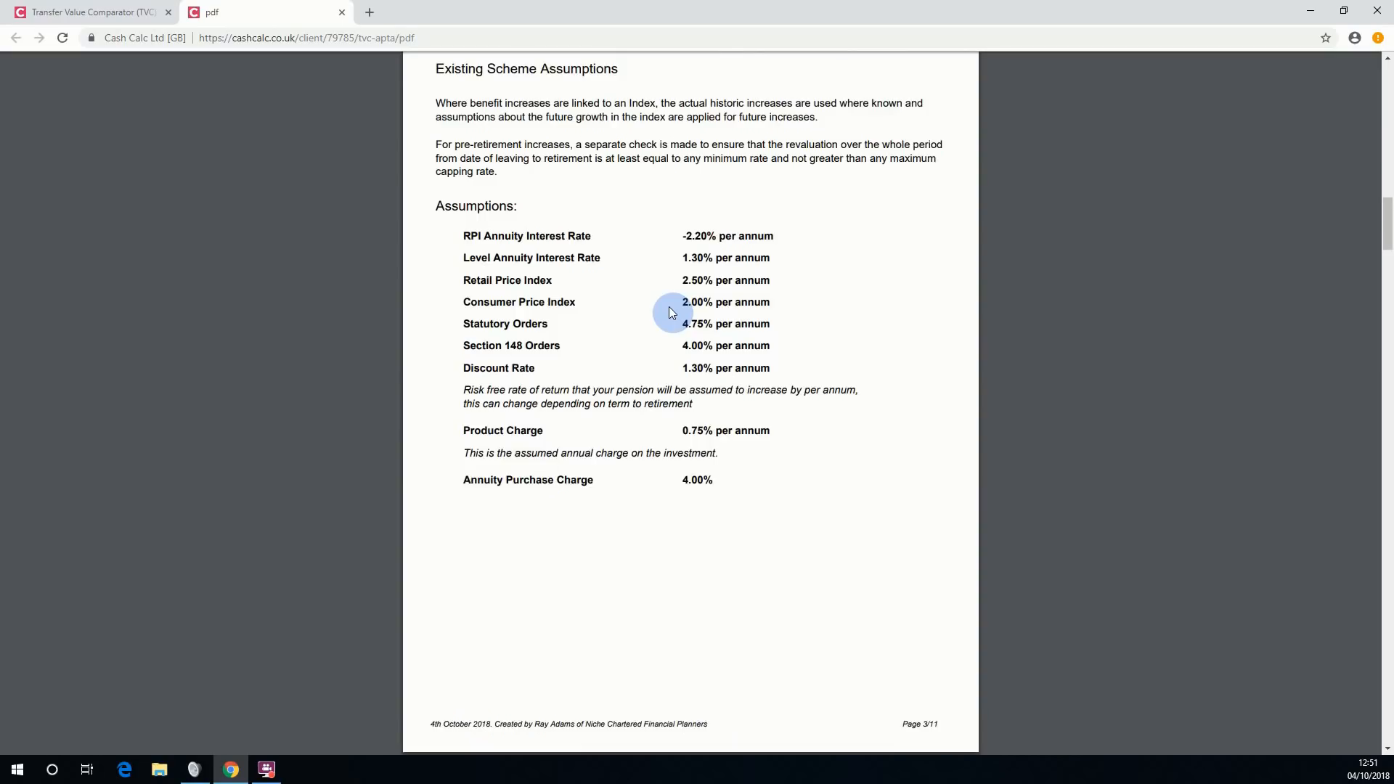
scroll(669, 308, "up", 15)
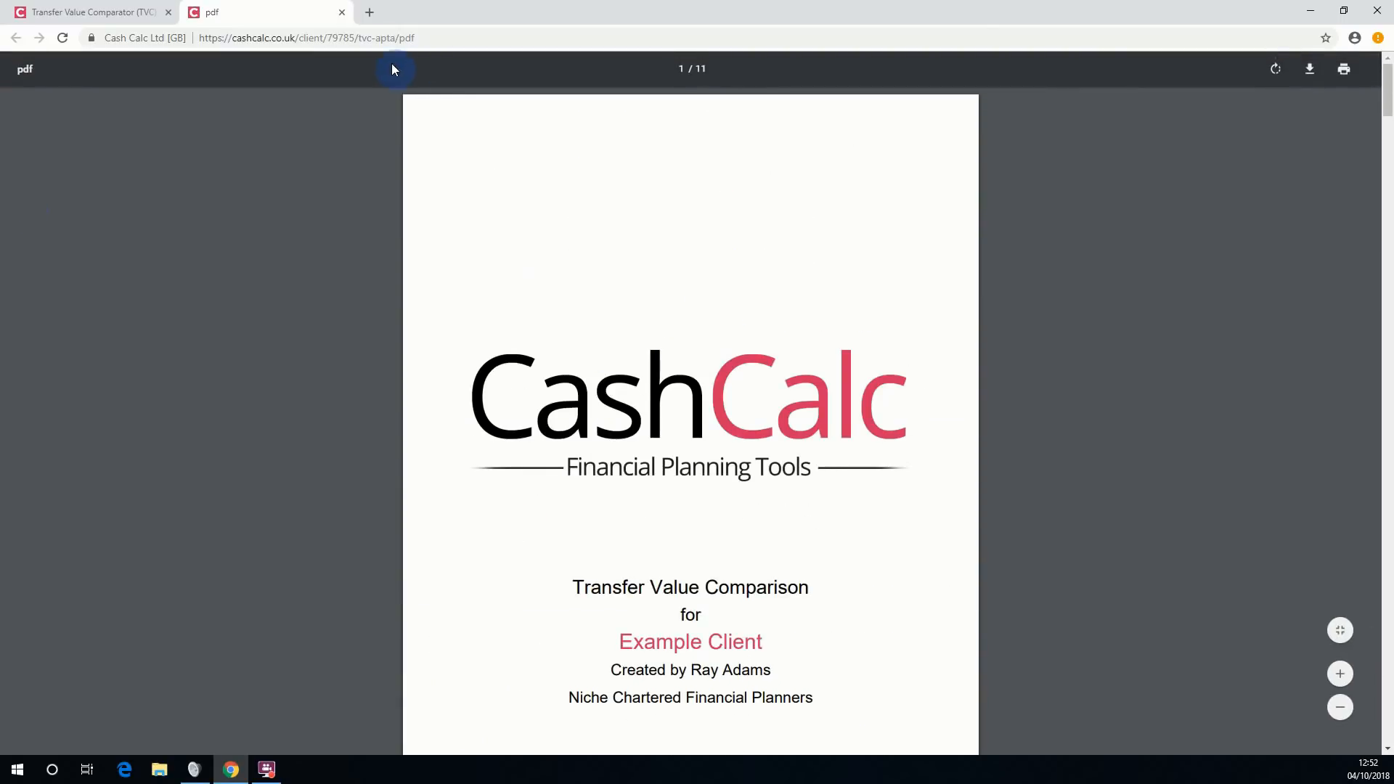
left_click(342, 13)
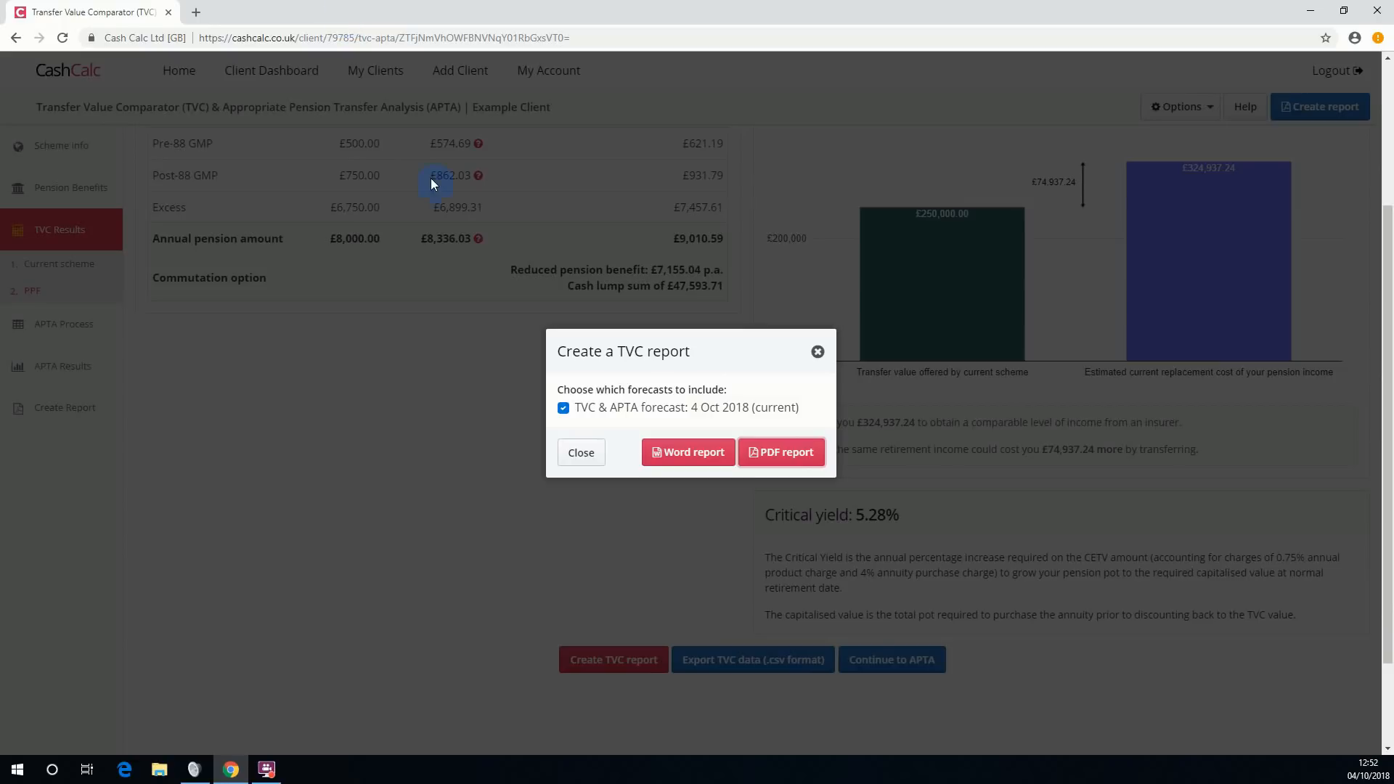
left_click(817, 351)
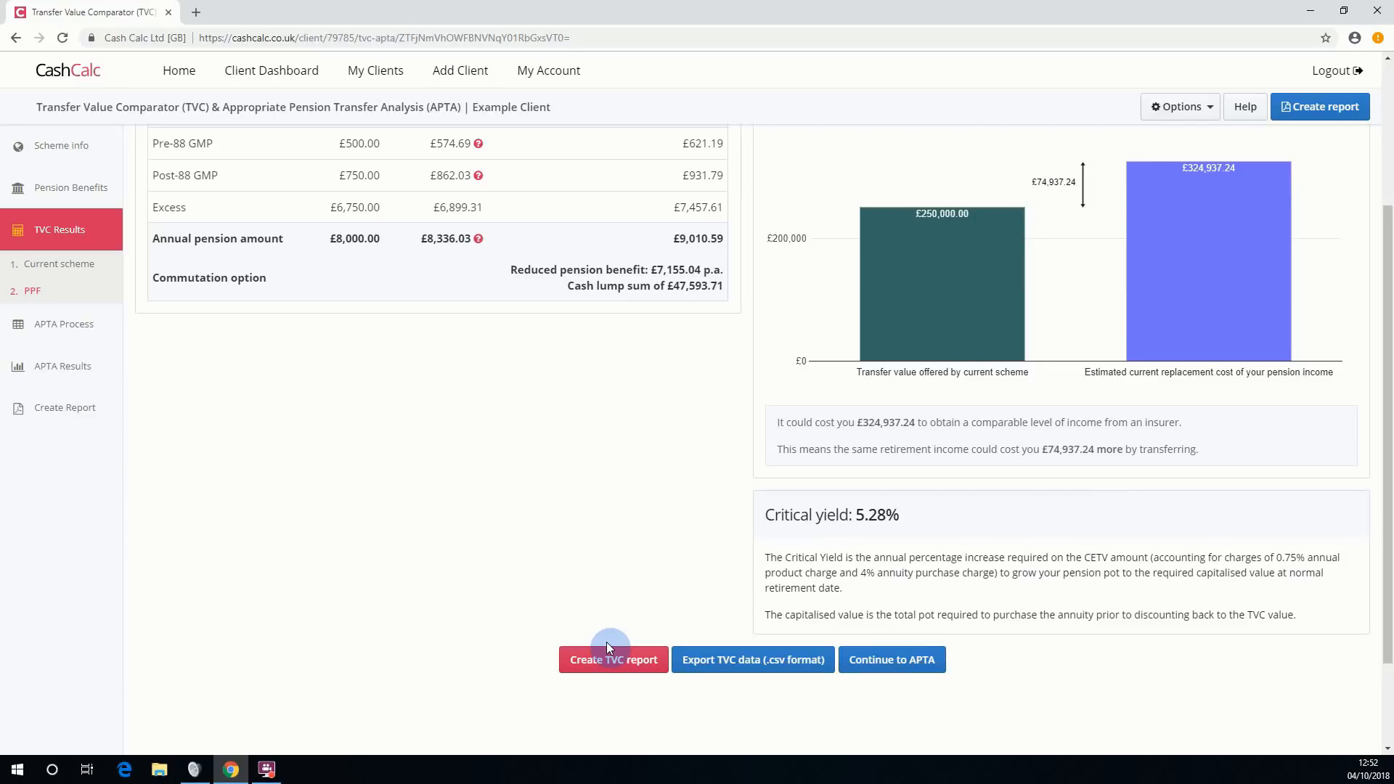
left_click(935, 662)
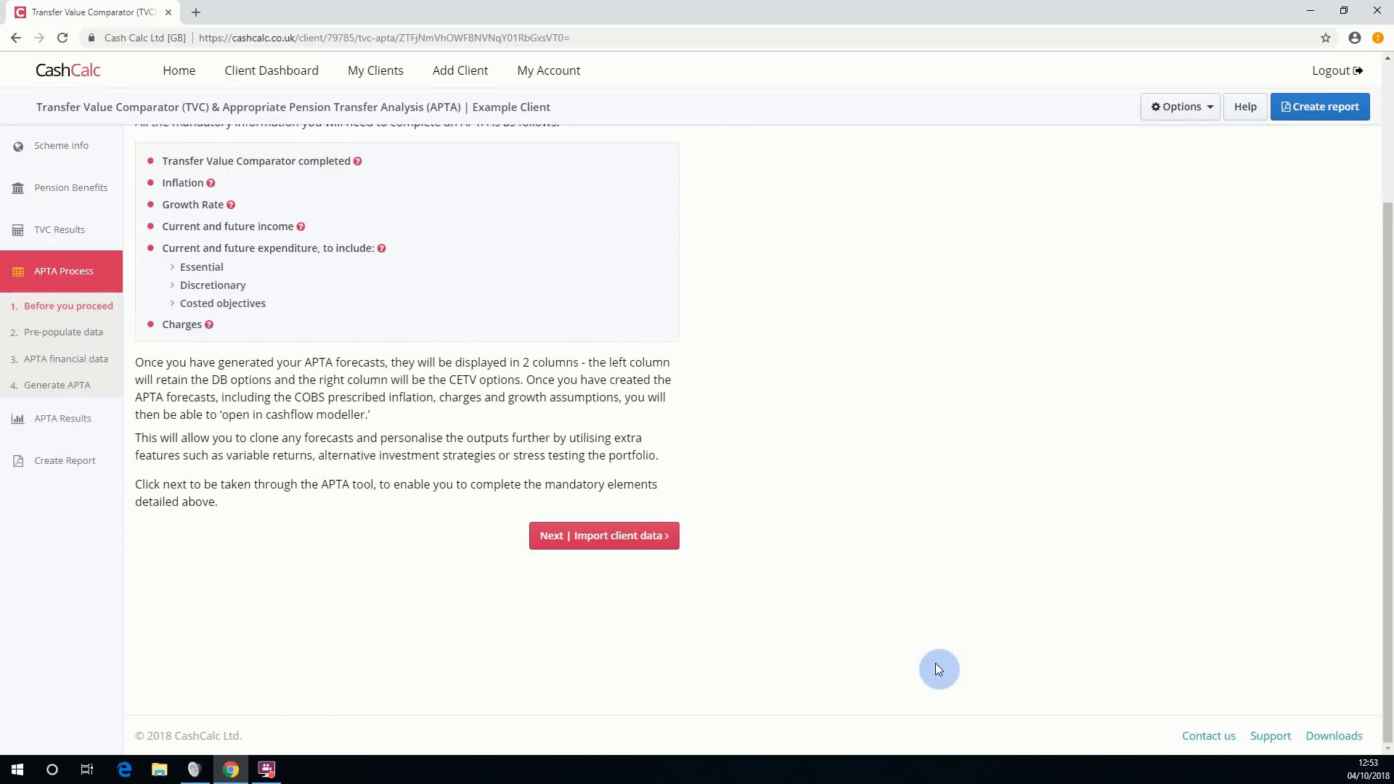
Read the help notes for the mandatory APTA items, including inflation, growth rate, current and future income, and charges.
scroll(935, 624, "up", 2)
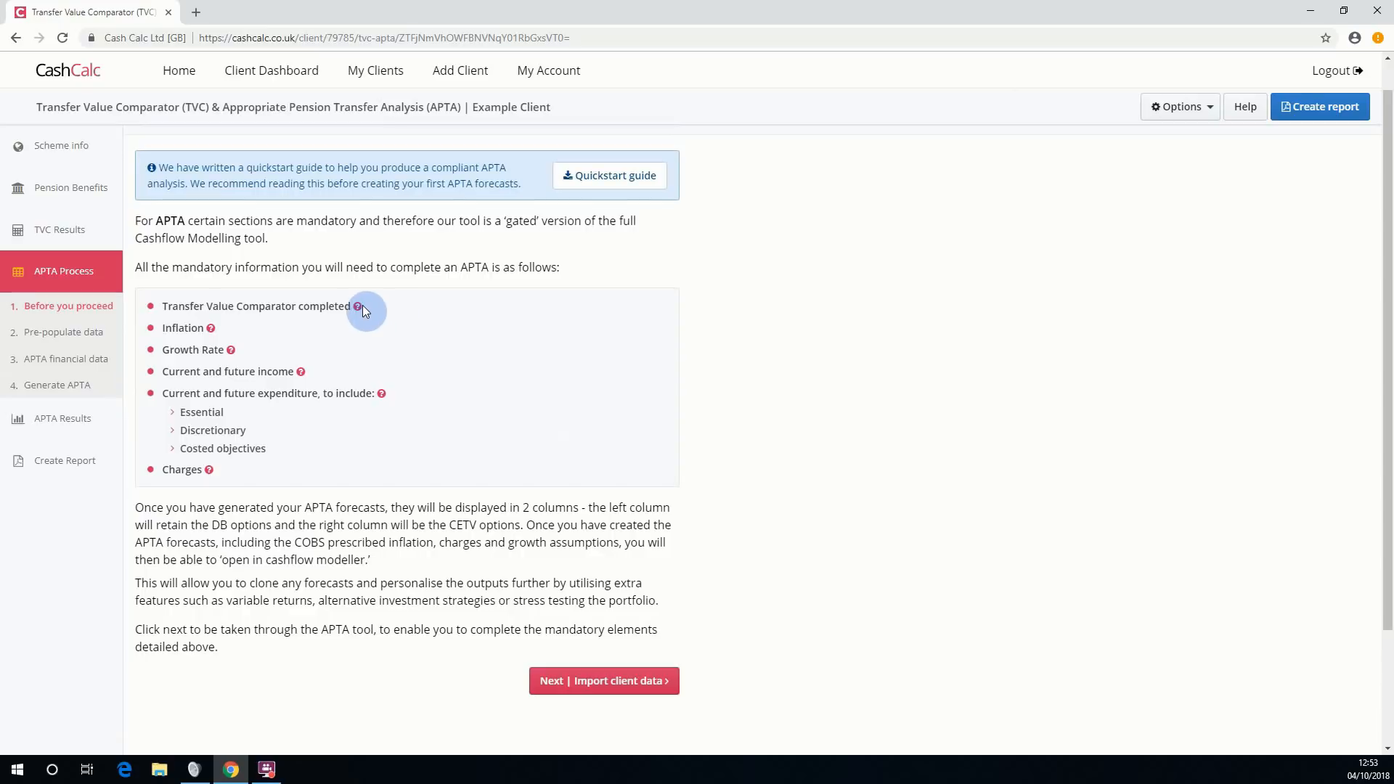
mouse_move(359, 308)
mouse_move(210, 328)
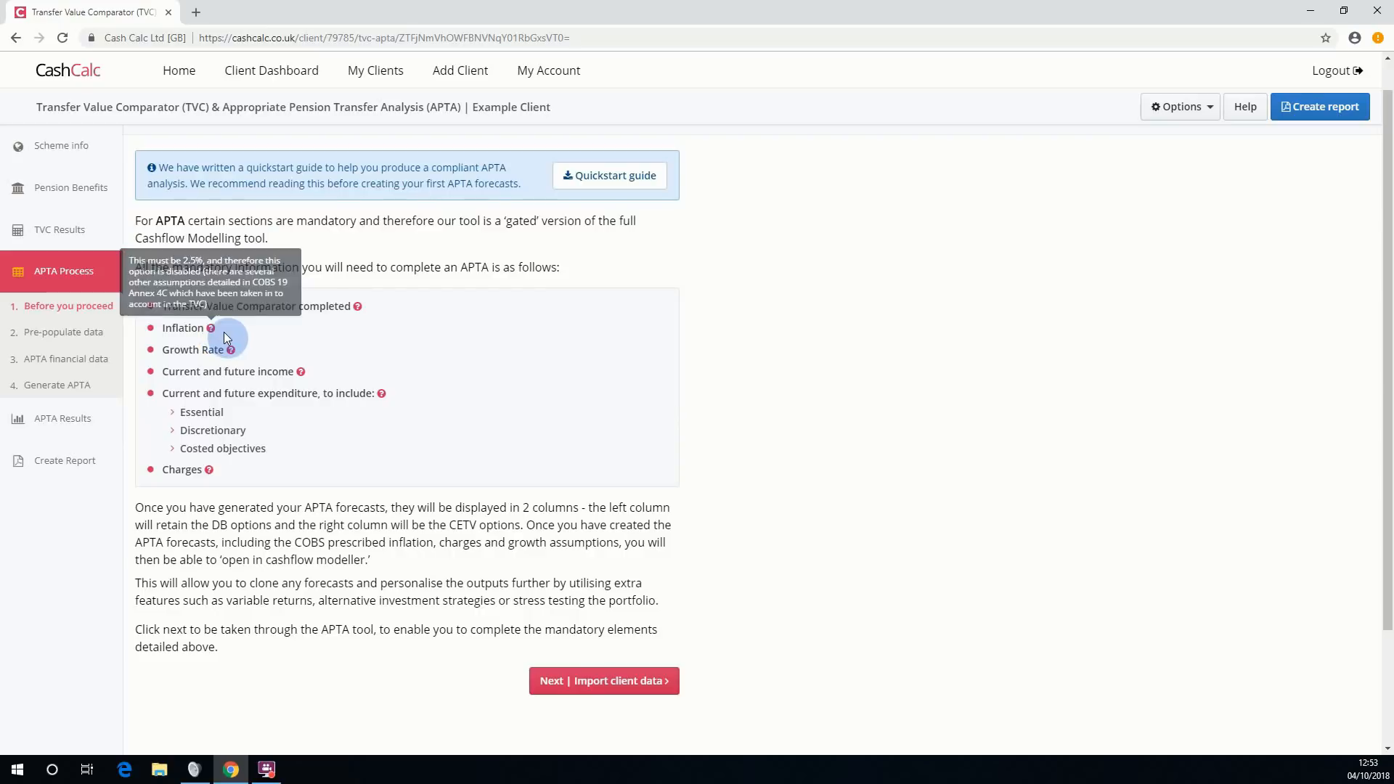
mouse_move(231, 349)
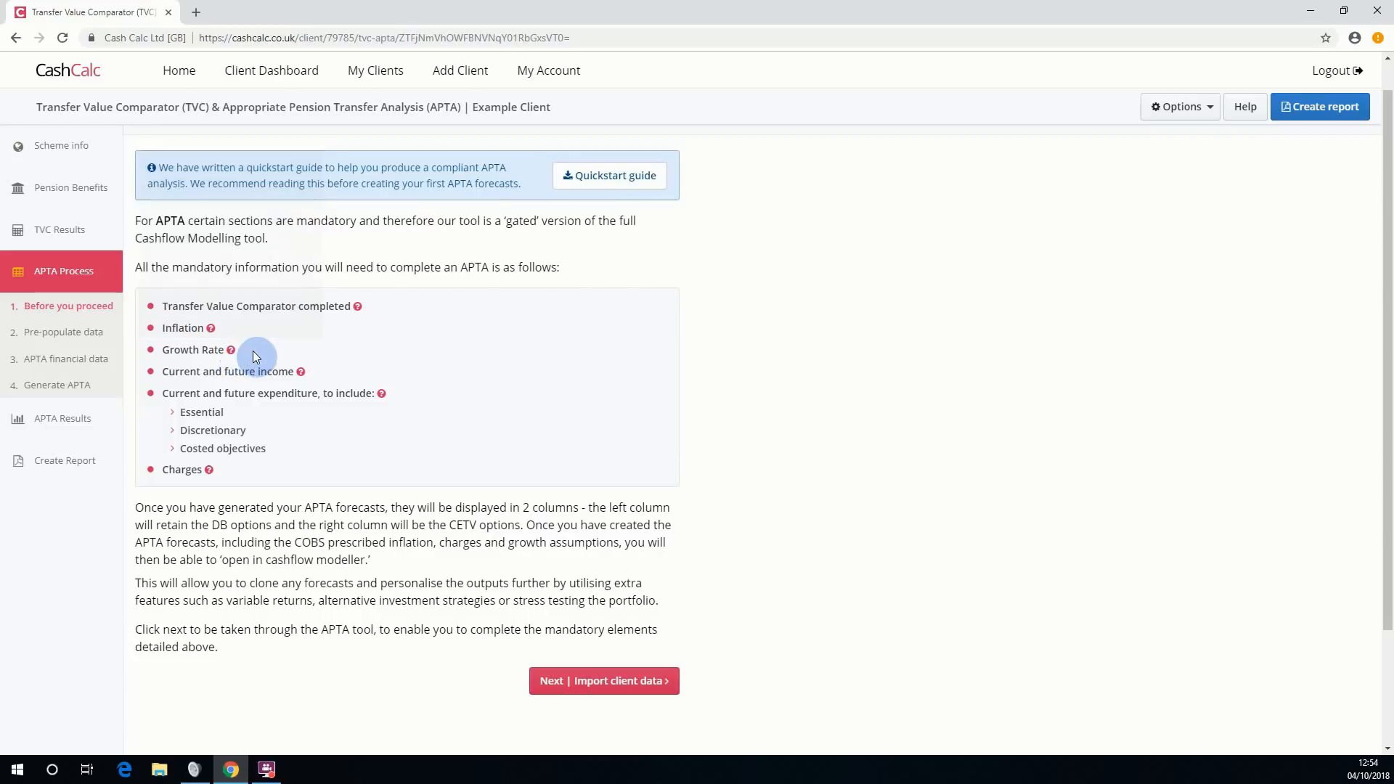
mouse_move(302, 371)
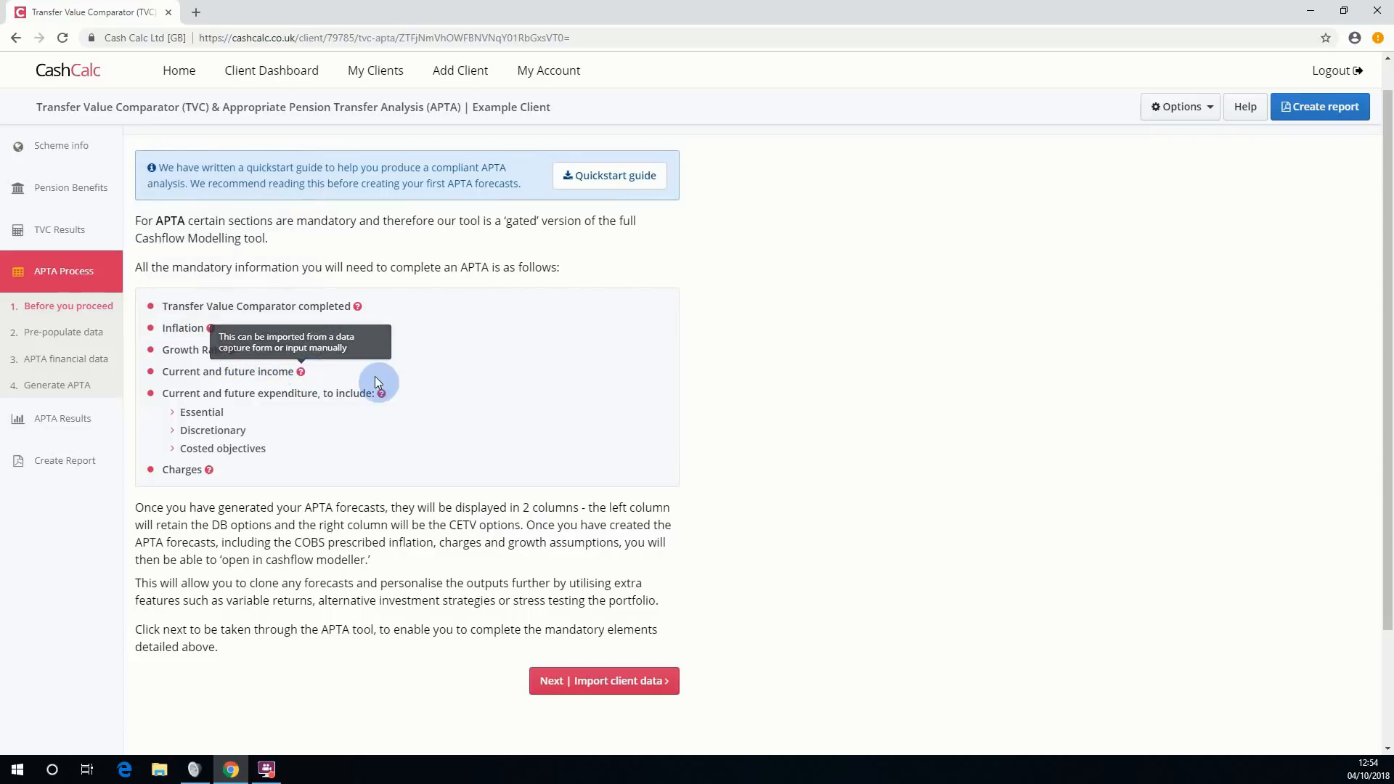
mouse_move(208, 472)
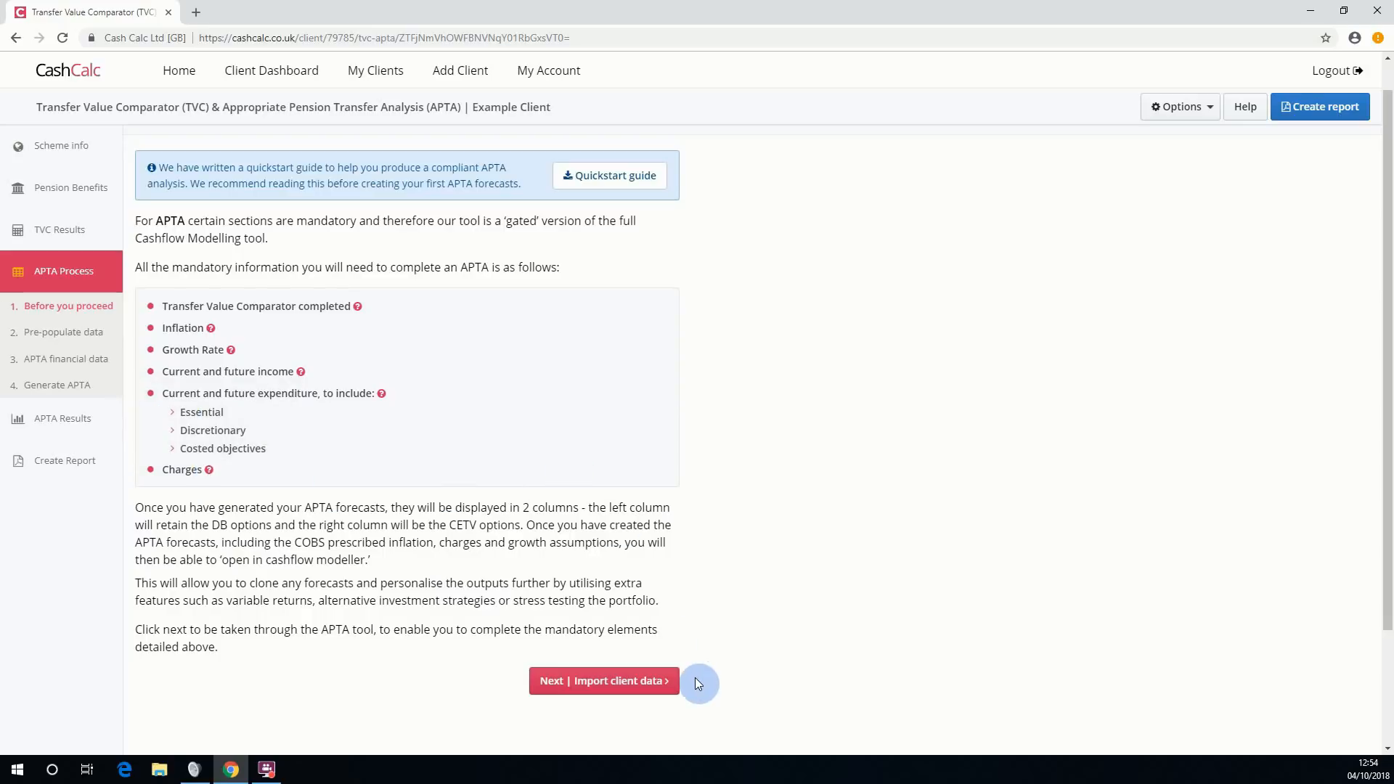
Continue to the client data import and look through the listed incomes, pre- and post-retirement expenses, savings and pensions.
left_click(628, 684)
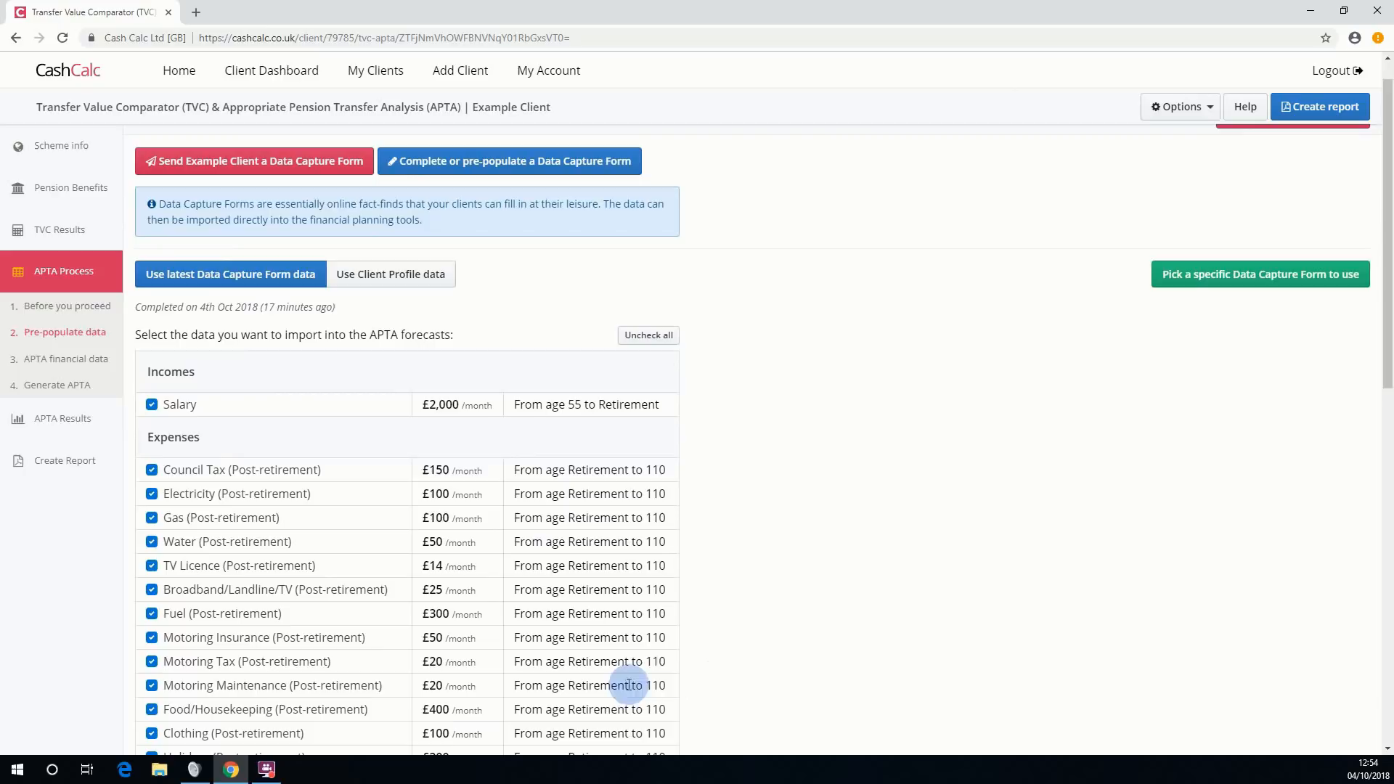
scroll(838, 459, "down", 2)
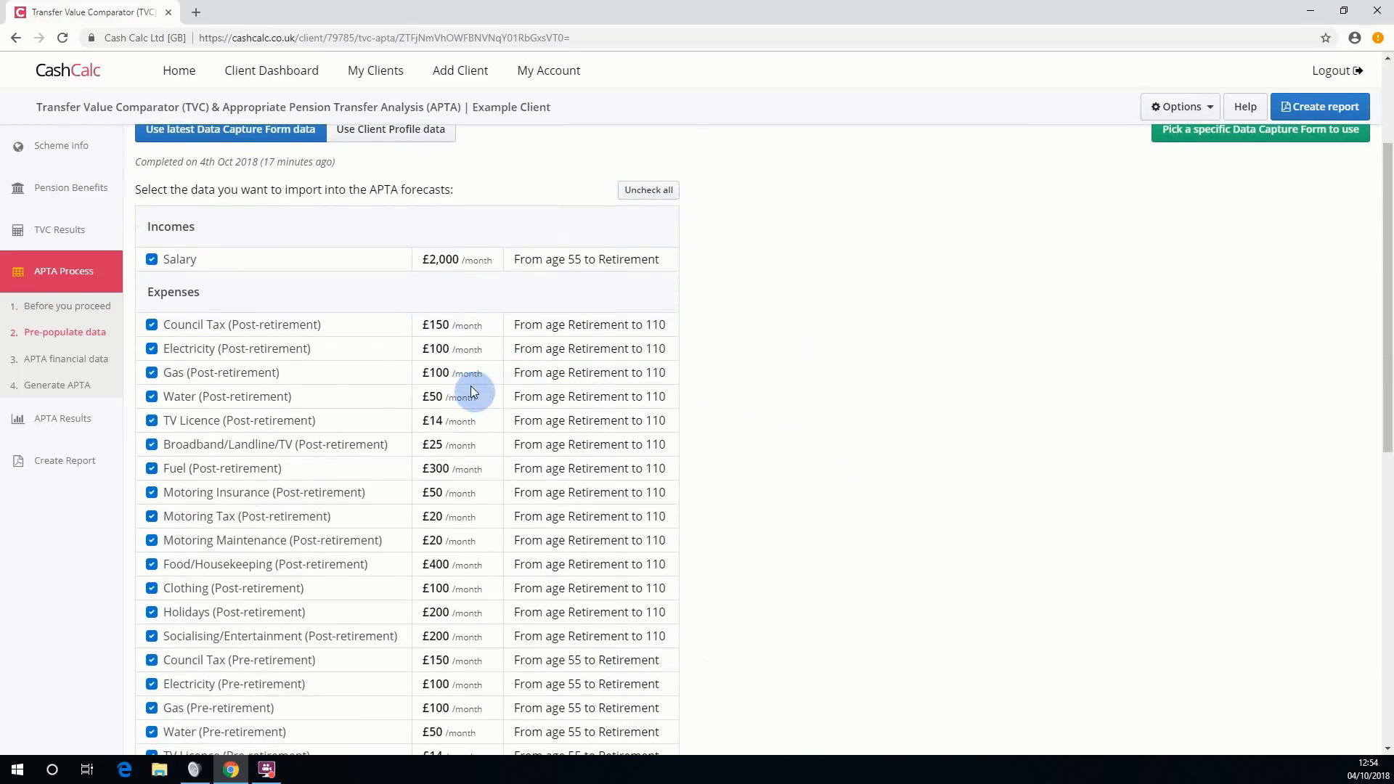
scroll(471, 390, "down", 5)
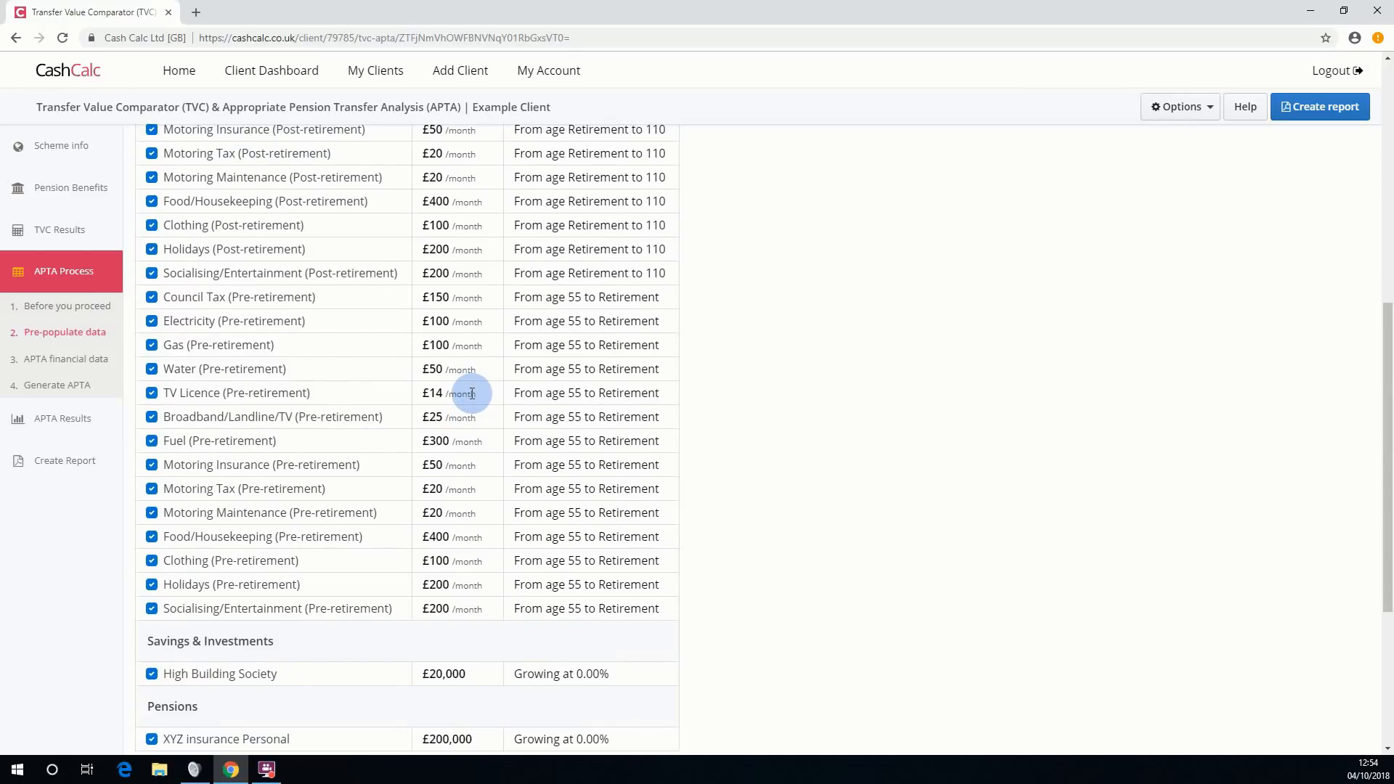
scroll(472, 394, "up", 5)
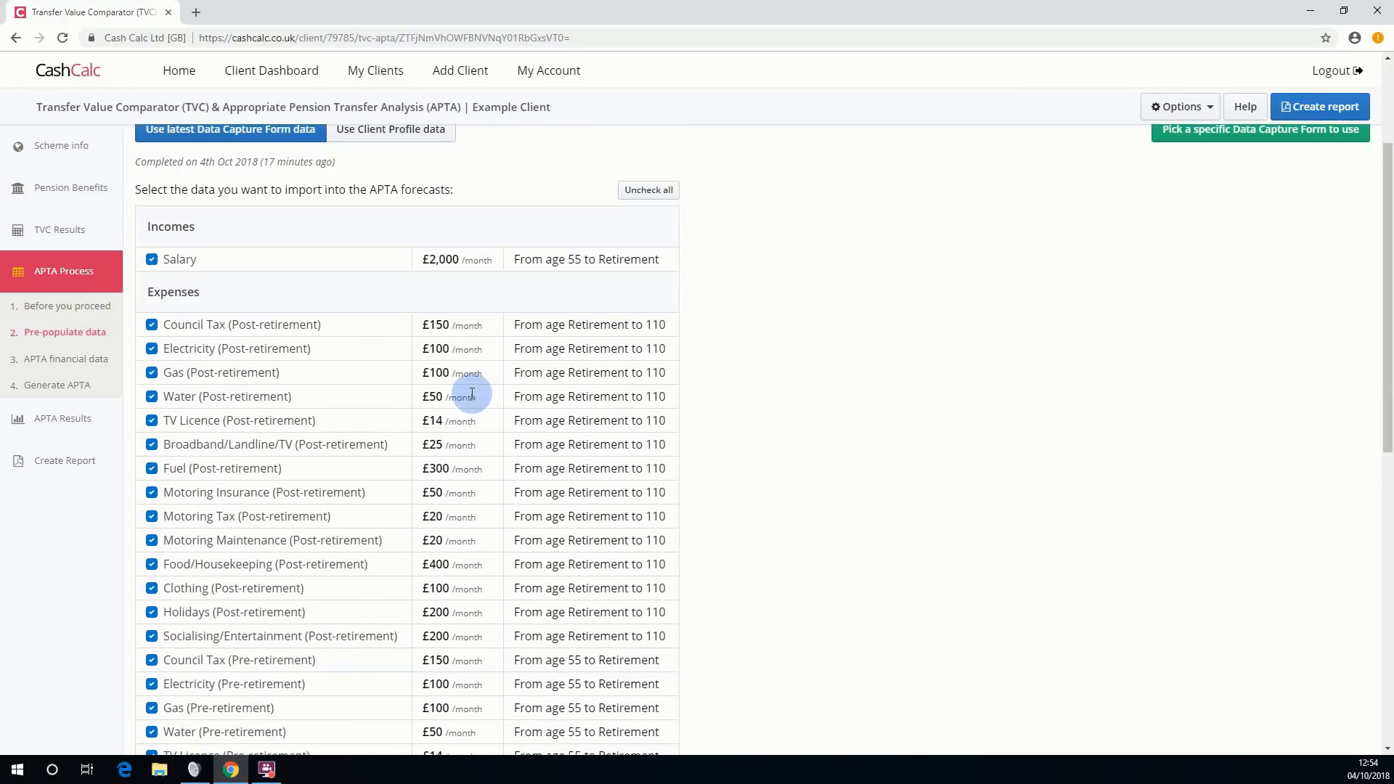
left_click_drag(454, 324, 567, 682)
scroll(753, 588, "down", 3)
scroll(813, 504, "down", 3)
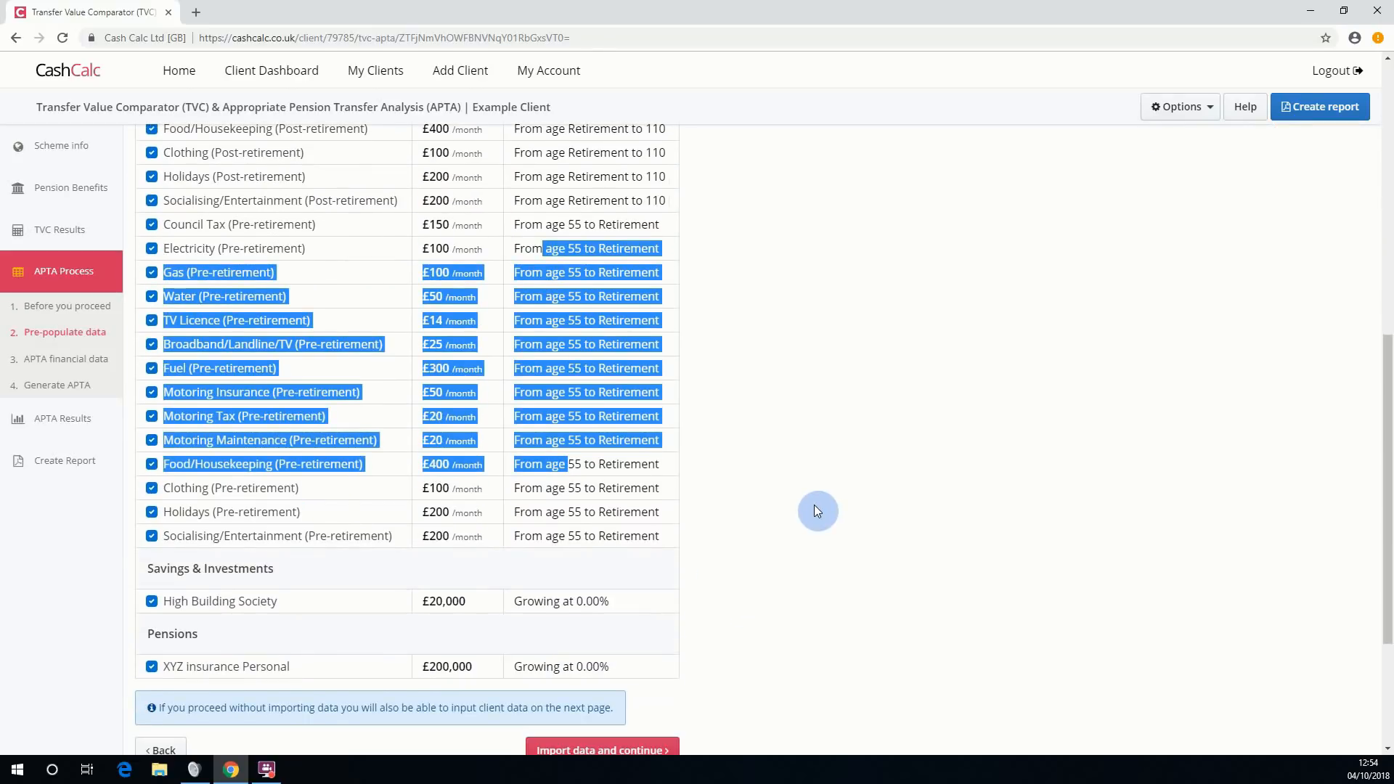
scroll(639, 607, "down", 2)
left_click_drag(246, 456, 274, 464)
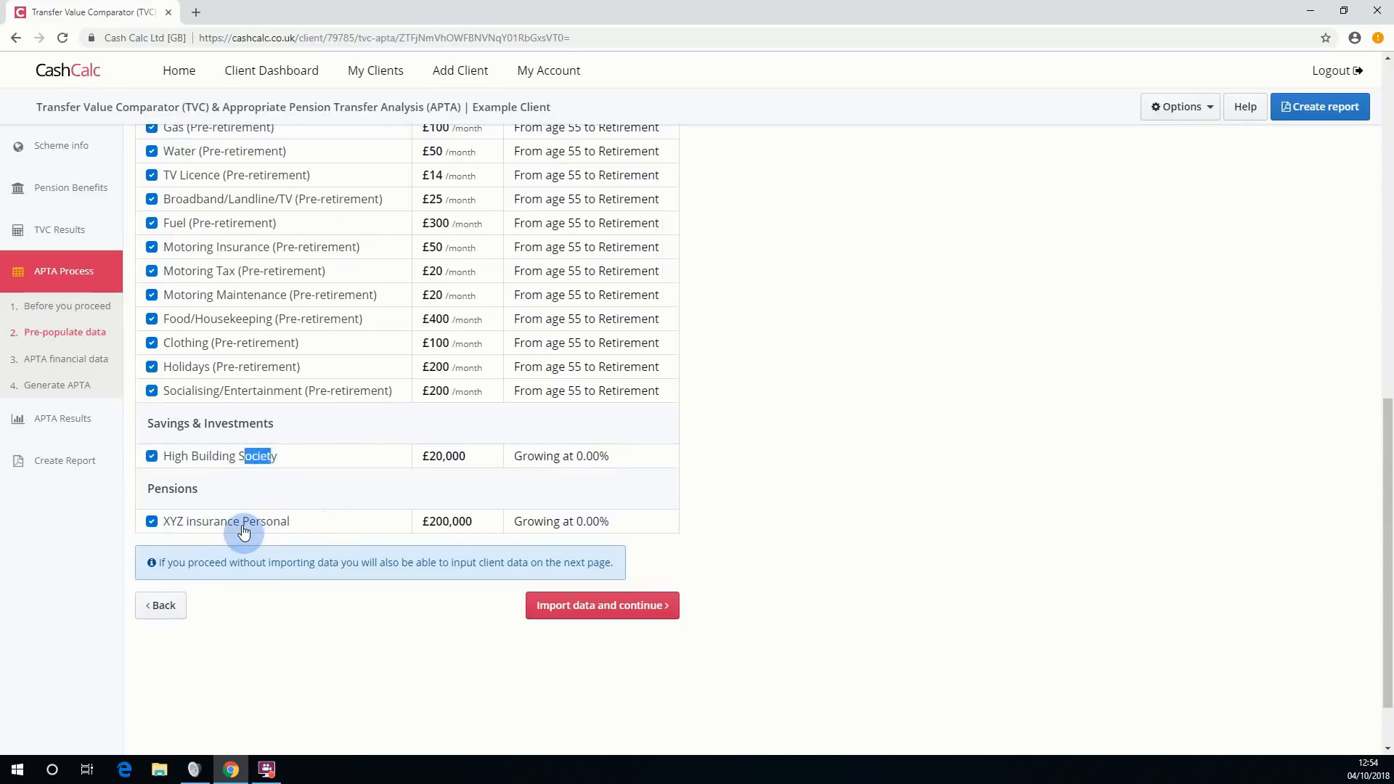
left_click_drag(243, 523, 305, 524)
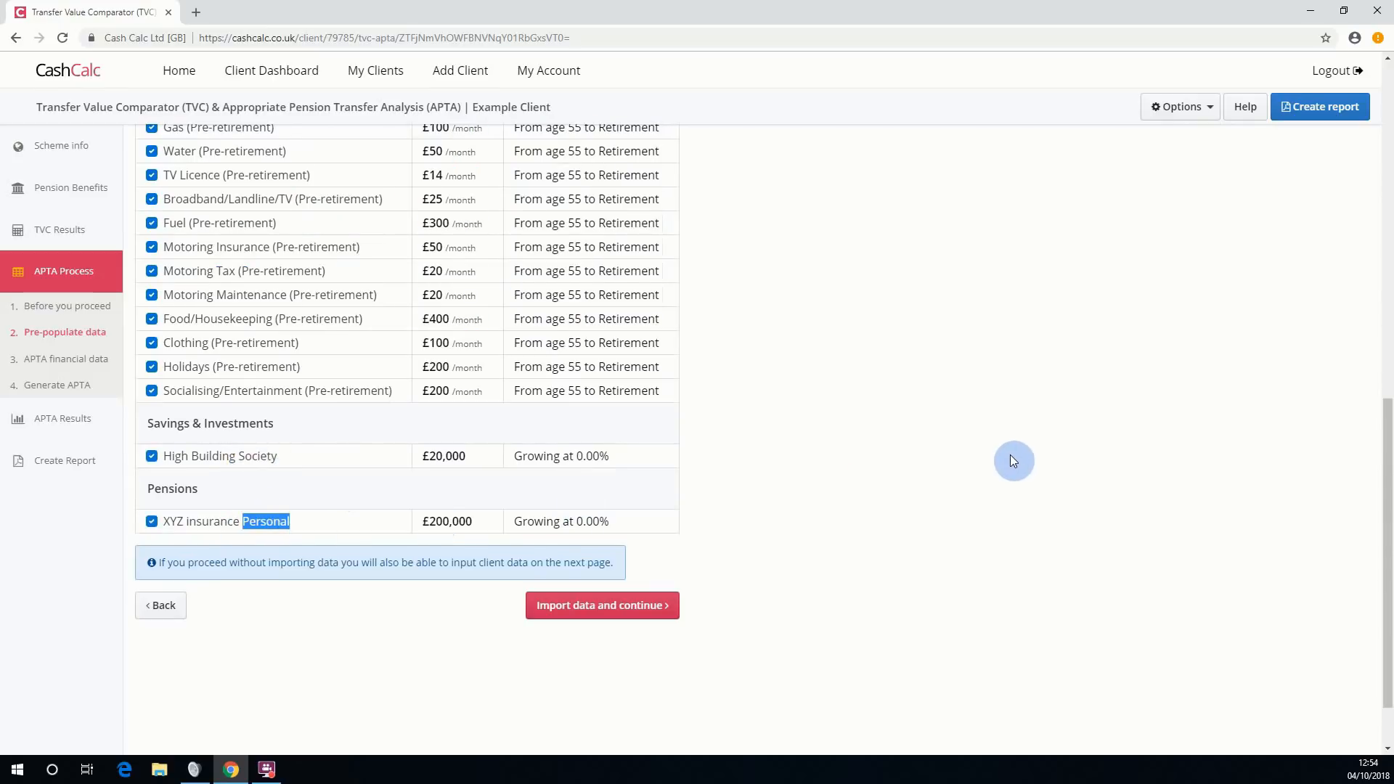
scroll(943, 465, "up", 15)
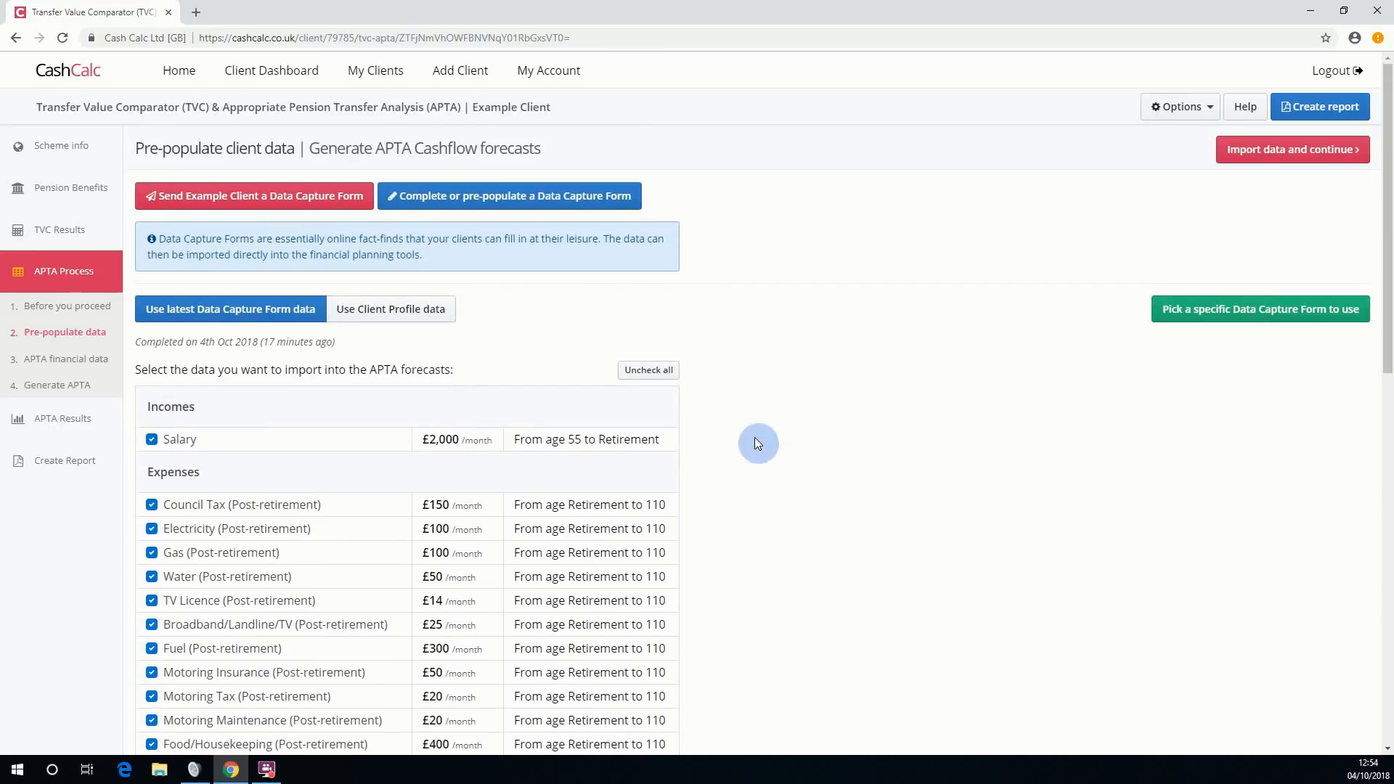
Try selecting only Salary, reselect all the latest Data Capture Form items, and import the data into the APTA forecasts.
left_click(668, 371)
left_click(152, 440)
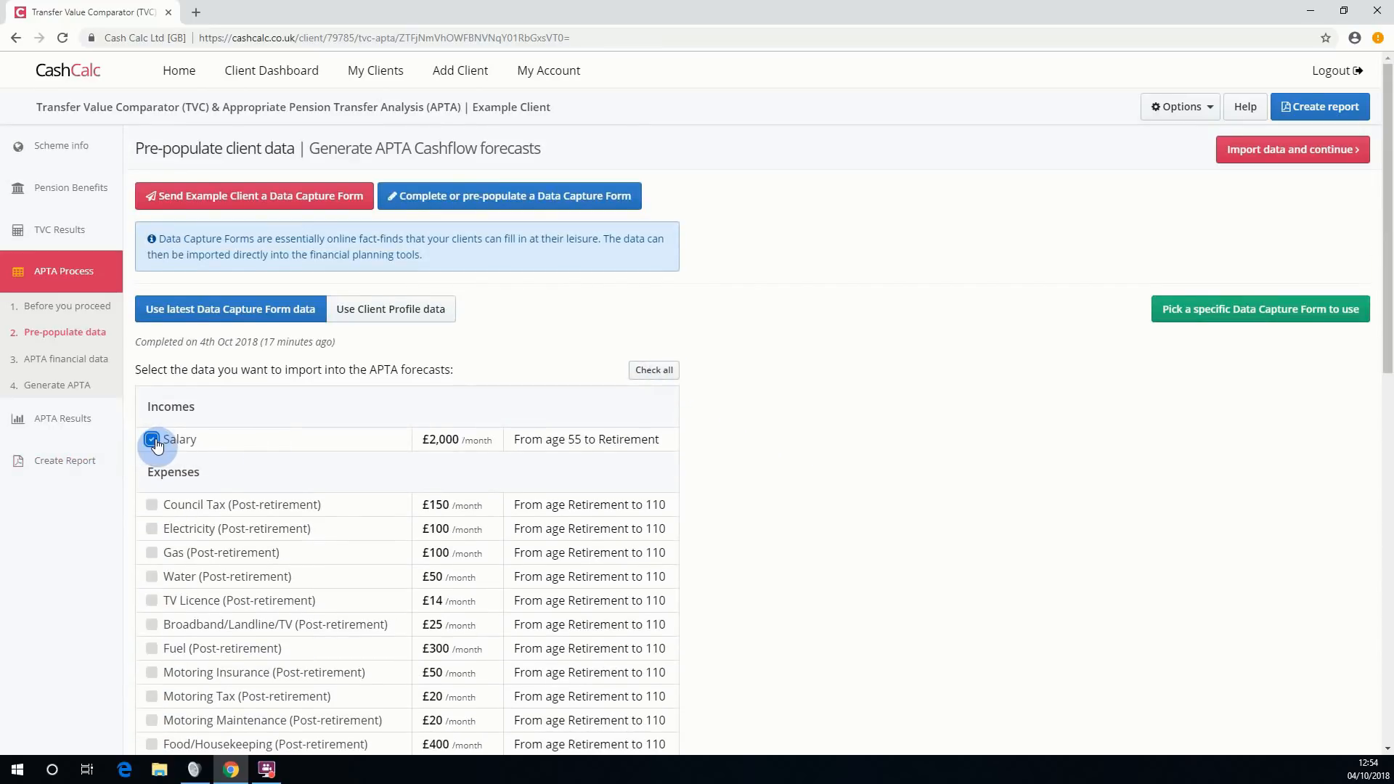
left_click(675, 369)
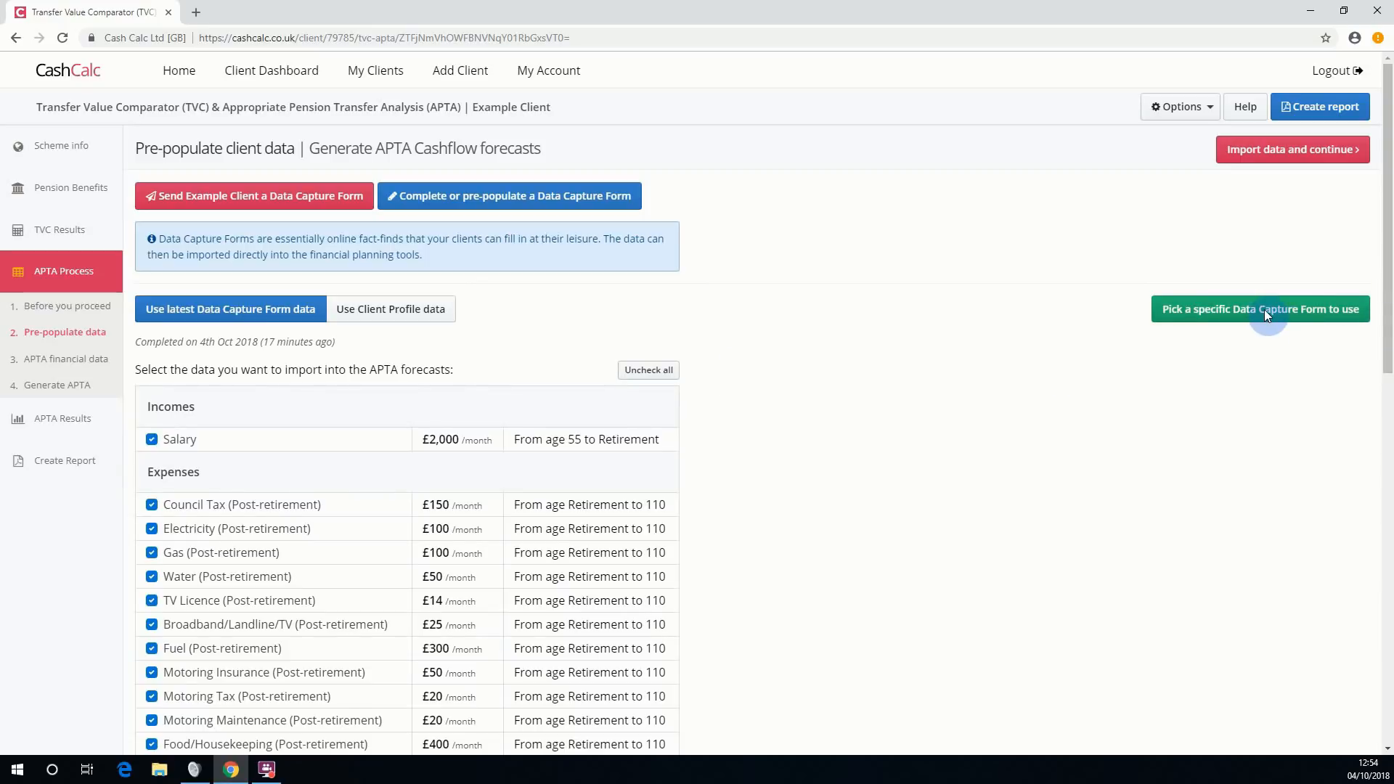
left_click(1300, 150)
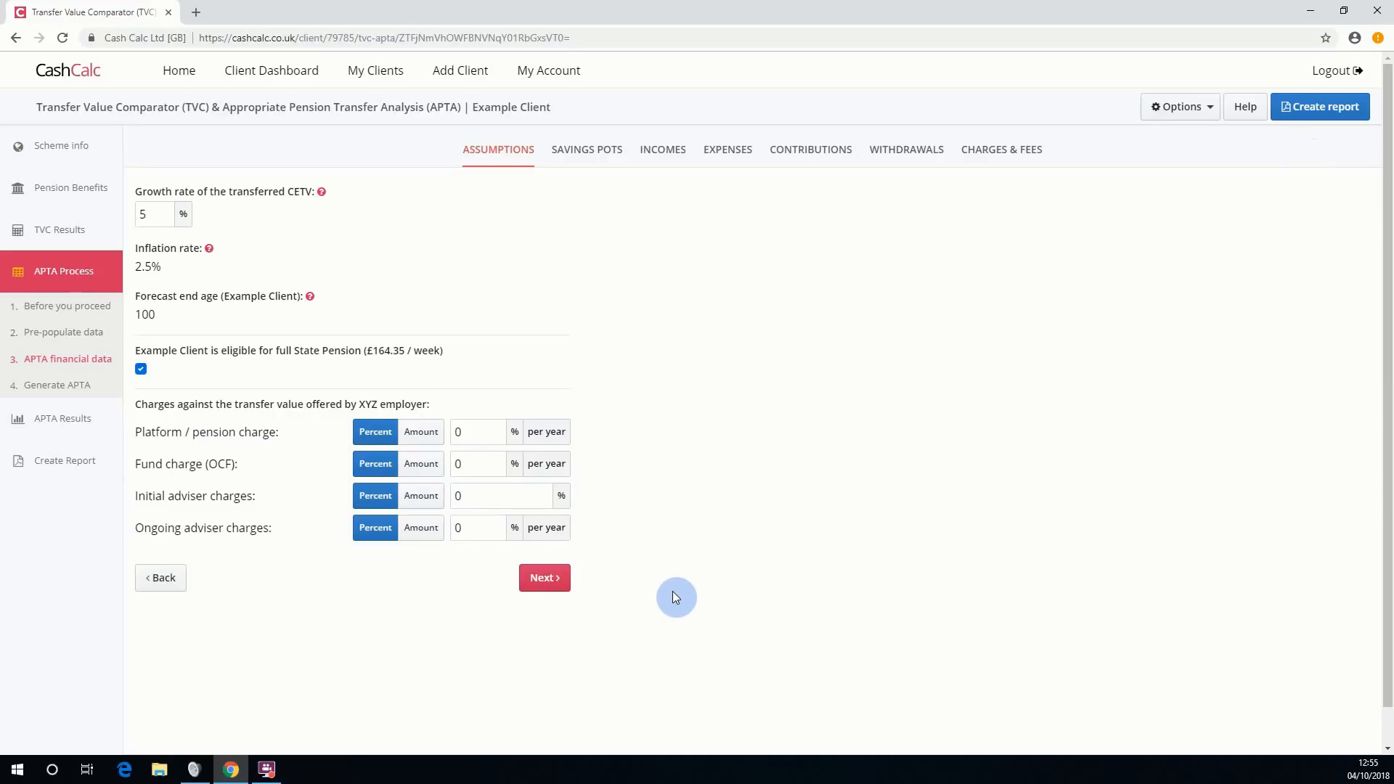
Check the growth rate of the transferred CETV and read the help notes for the inflation rate and forecast end age.
double_click(143, 215)
key("Tab")
mouse_move(209, 250)
mouse_move(311, 298)
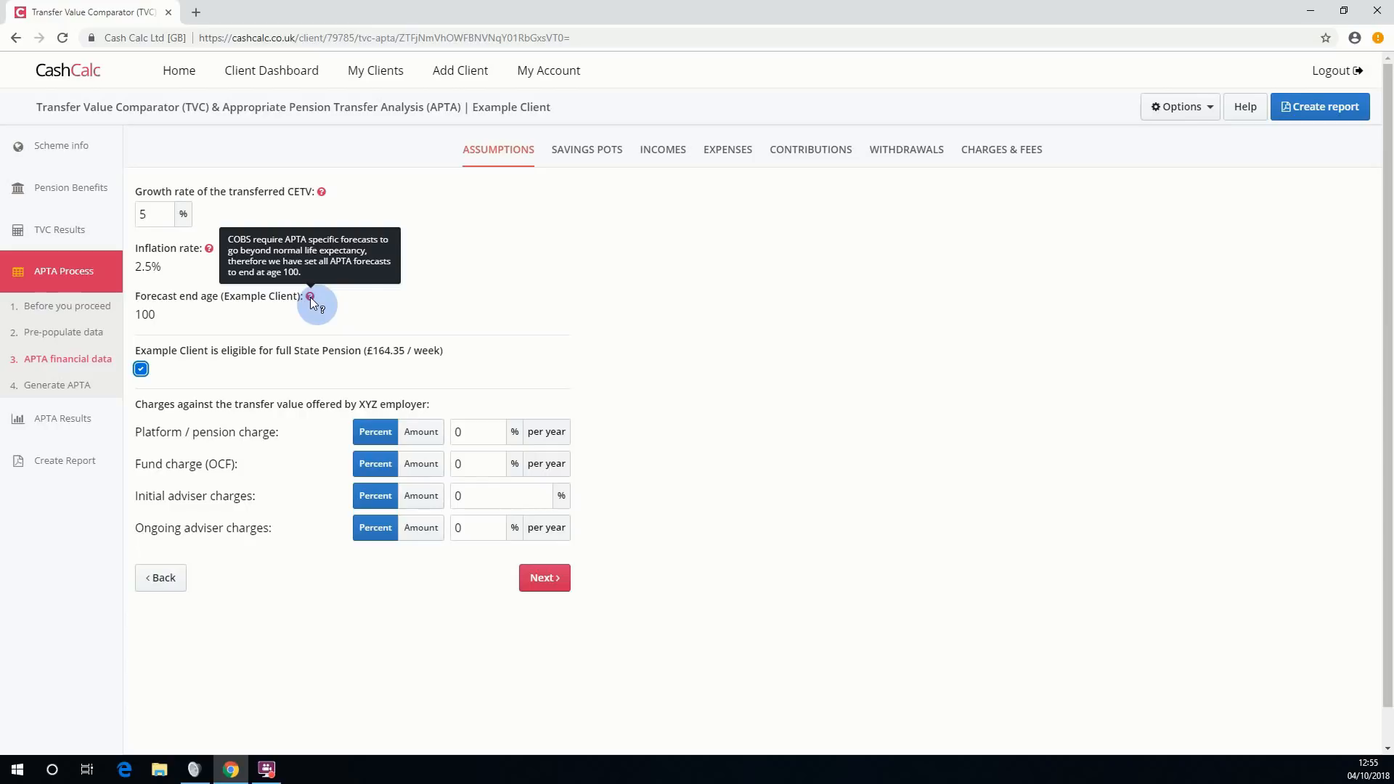
Turn off full State Pension eligibility to view the custom amount option, and turn the eligibility back on.
left_click(142, 370)
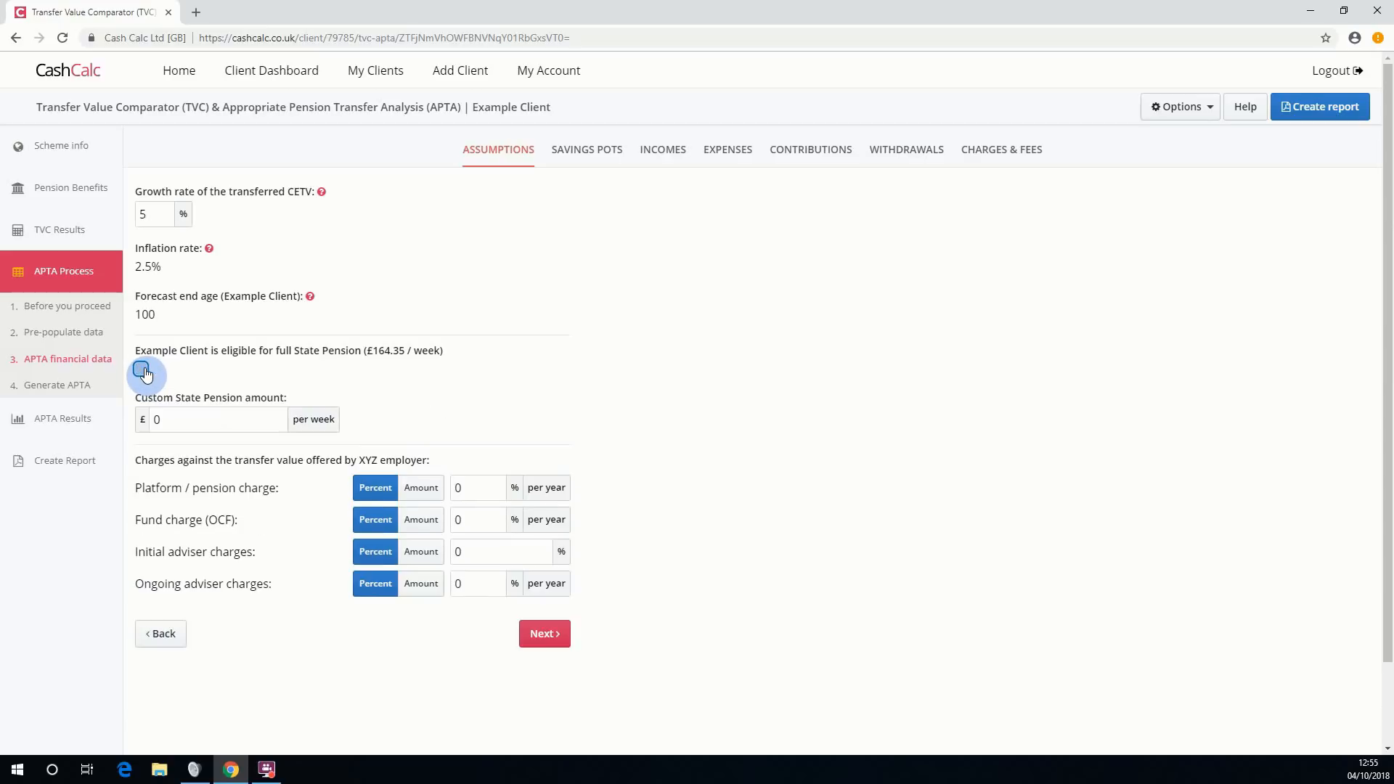
left_click(151, 421)
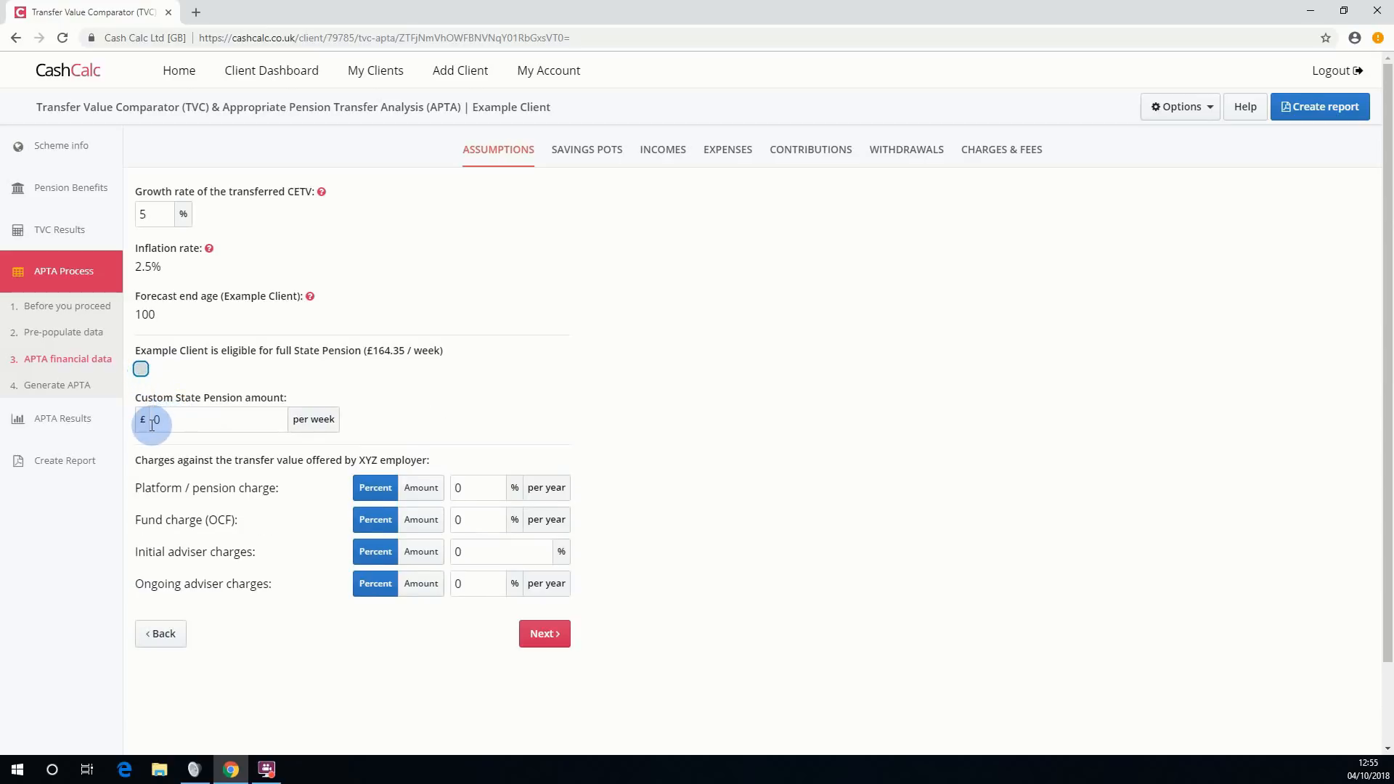
left_click(142, 371)
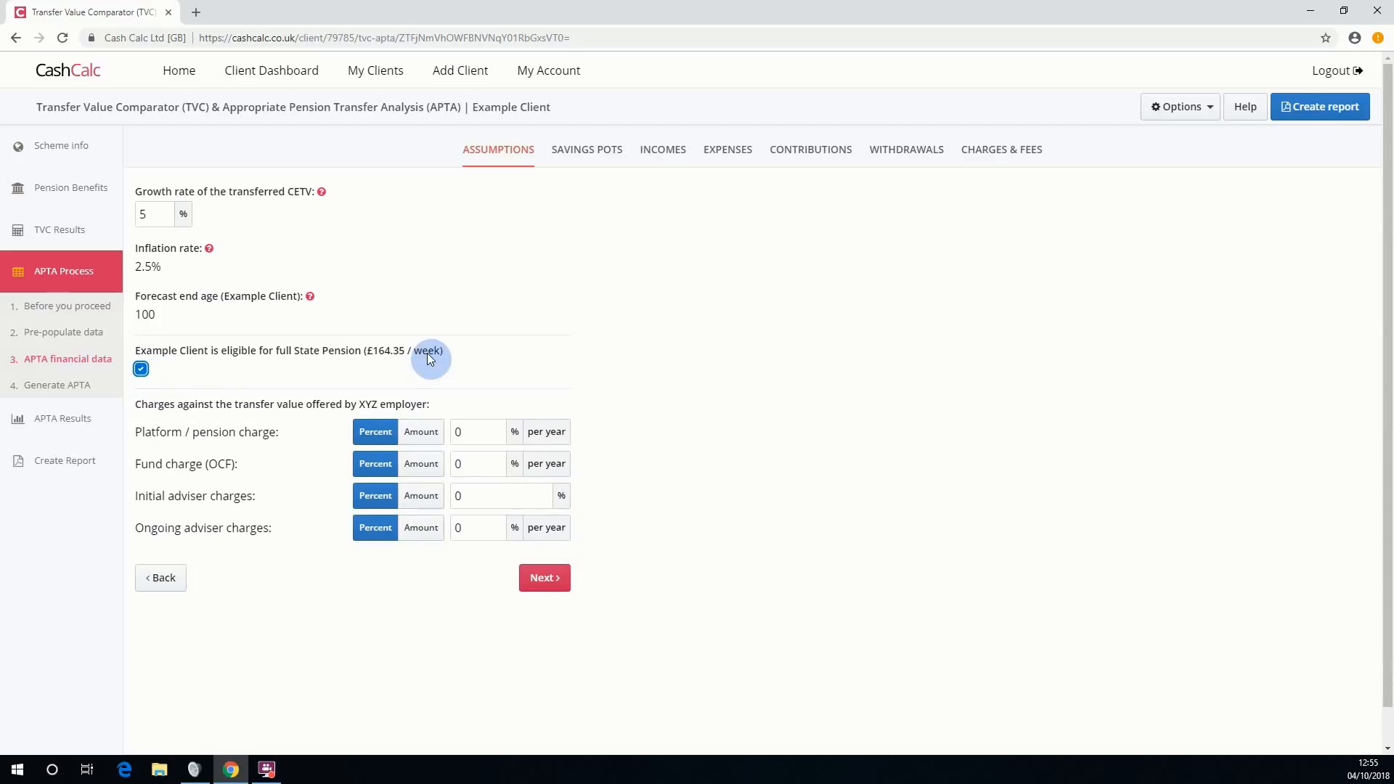
left_click_drag(429, 353, 371, 347)
Set the transfer value's platform / pension charge to 0.3% per year and its fund charge (OCF) to 0.65% per year.
left_click(475, 435)
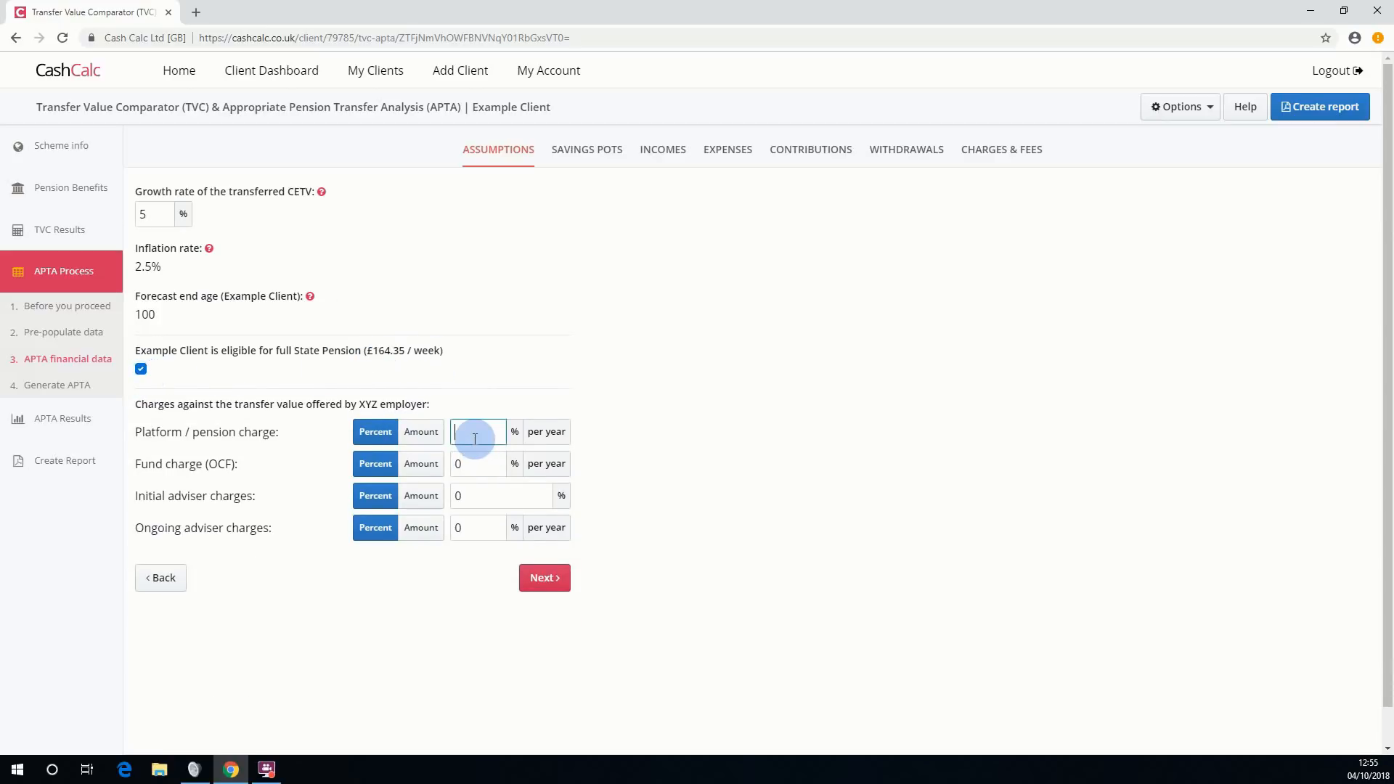
type("0.3")
key("Tab")
key("Tab")
type("0.65")
key("Tab")
key("Tab")
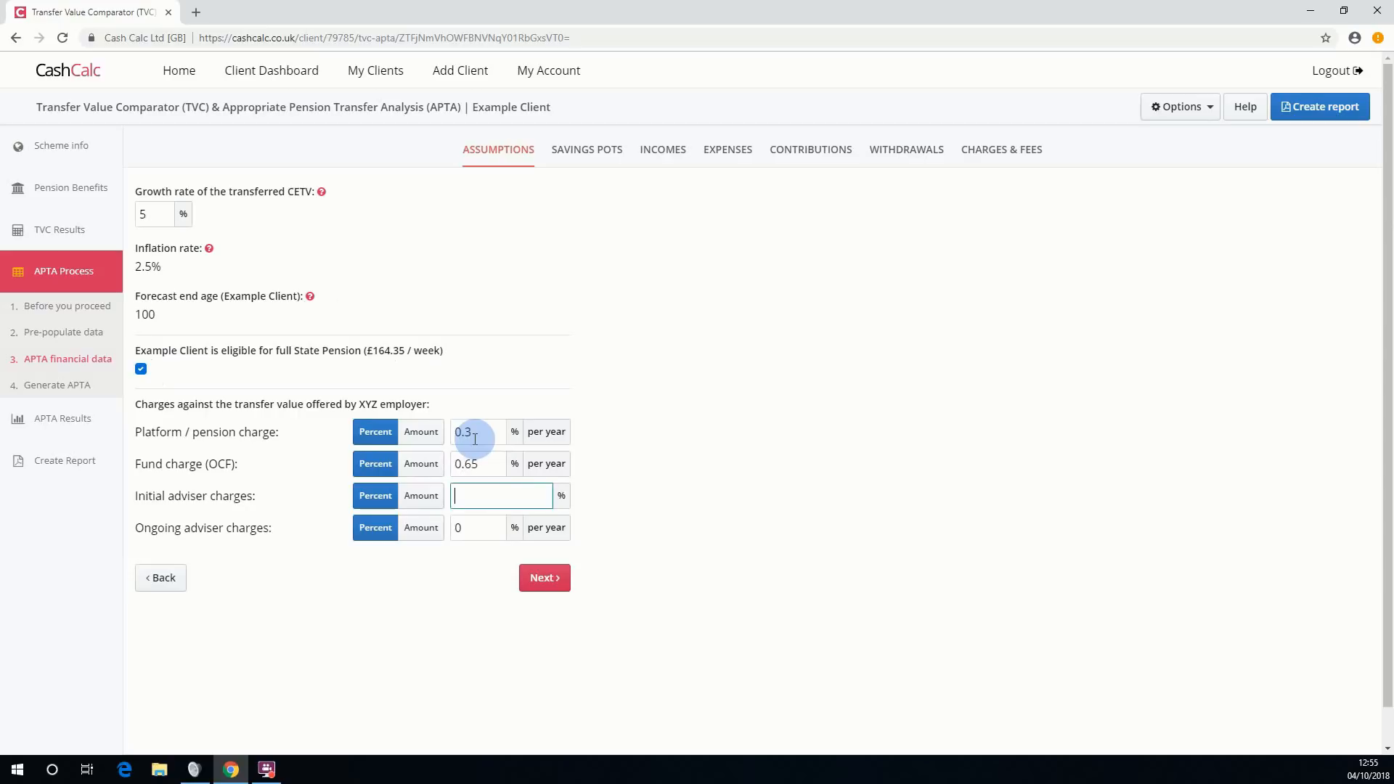
Set initial adviser charges to 2% and ongoing adviser charges to an amount of £1500 per year, and continue to the savings pots.
type("2")
key("Tab")
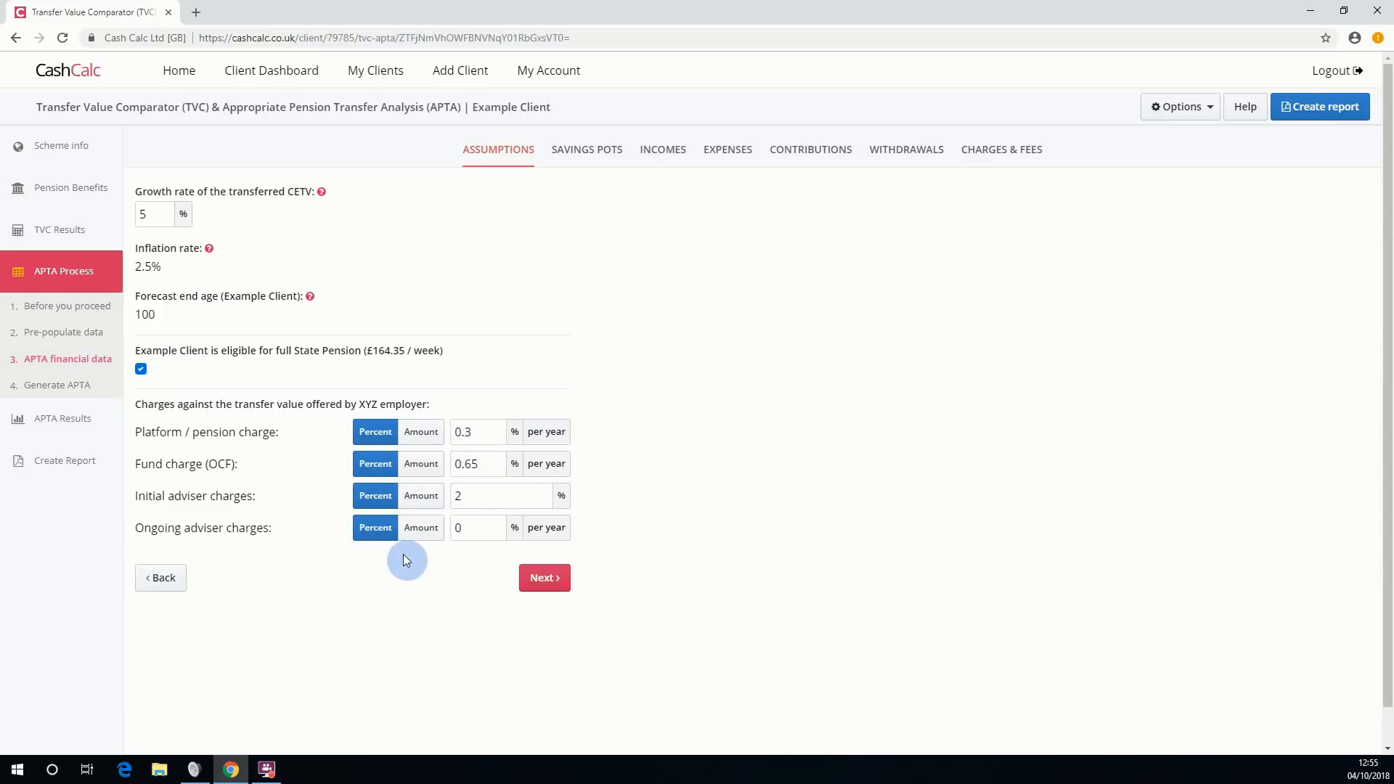
left_click(421, 528)
left_click(480, 528)
type("1500")
left_click(517, 564)
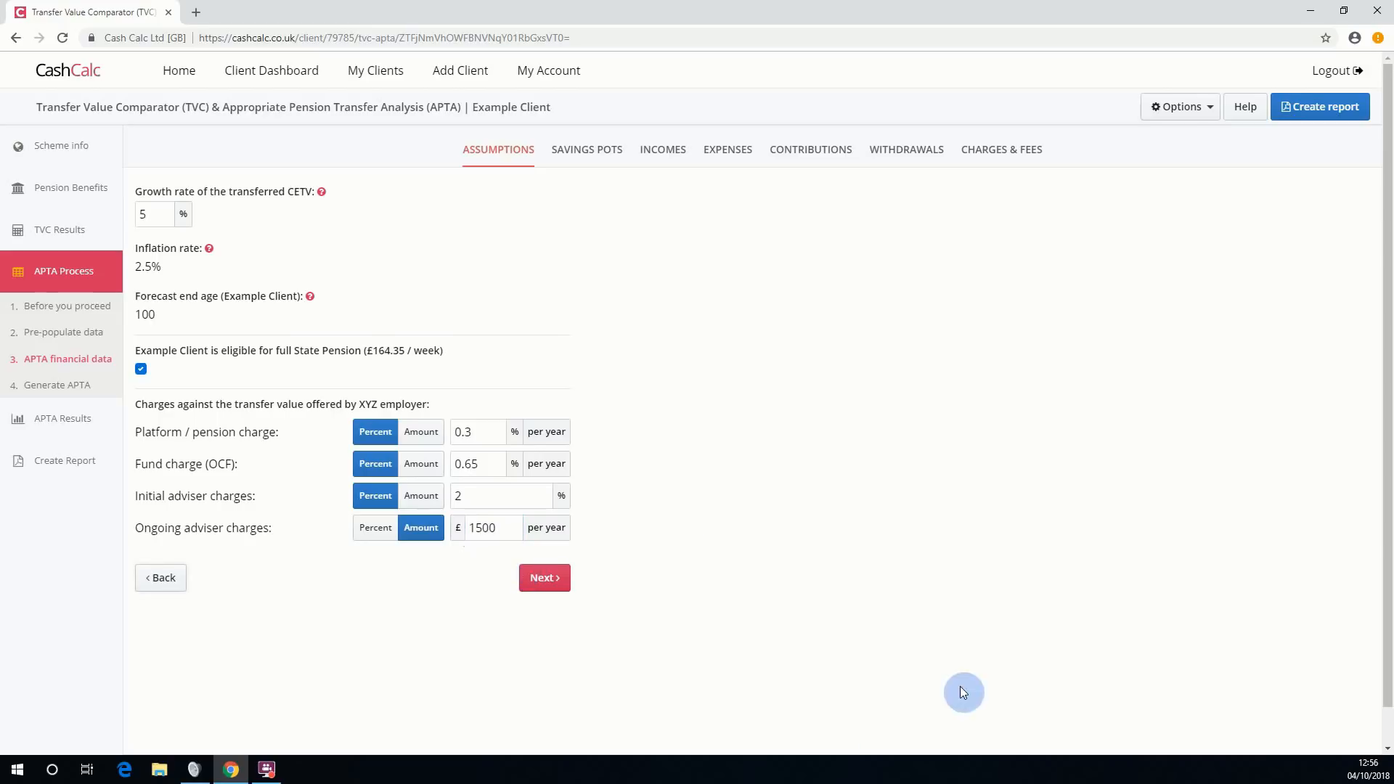
left_click(556, 576)
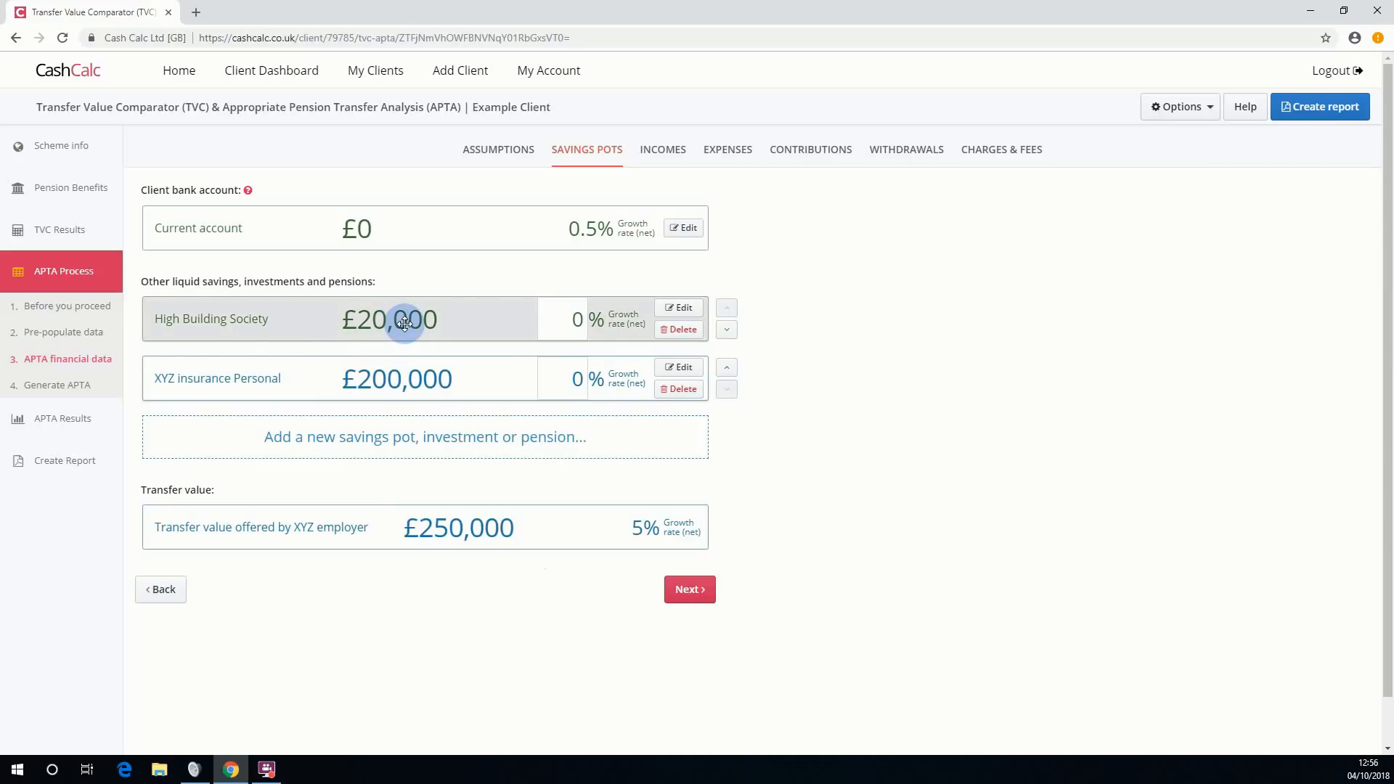
Set the net growth rate to 1% for High Building Society and 4% for XYZ insurance Personal.
left_click(579, 319)
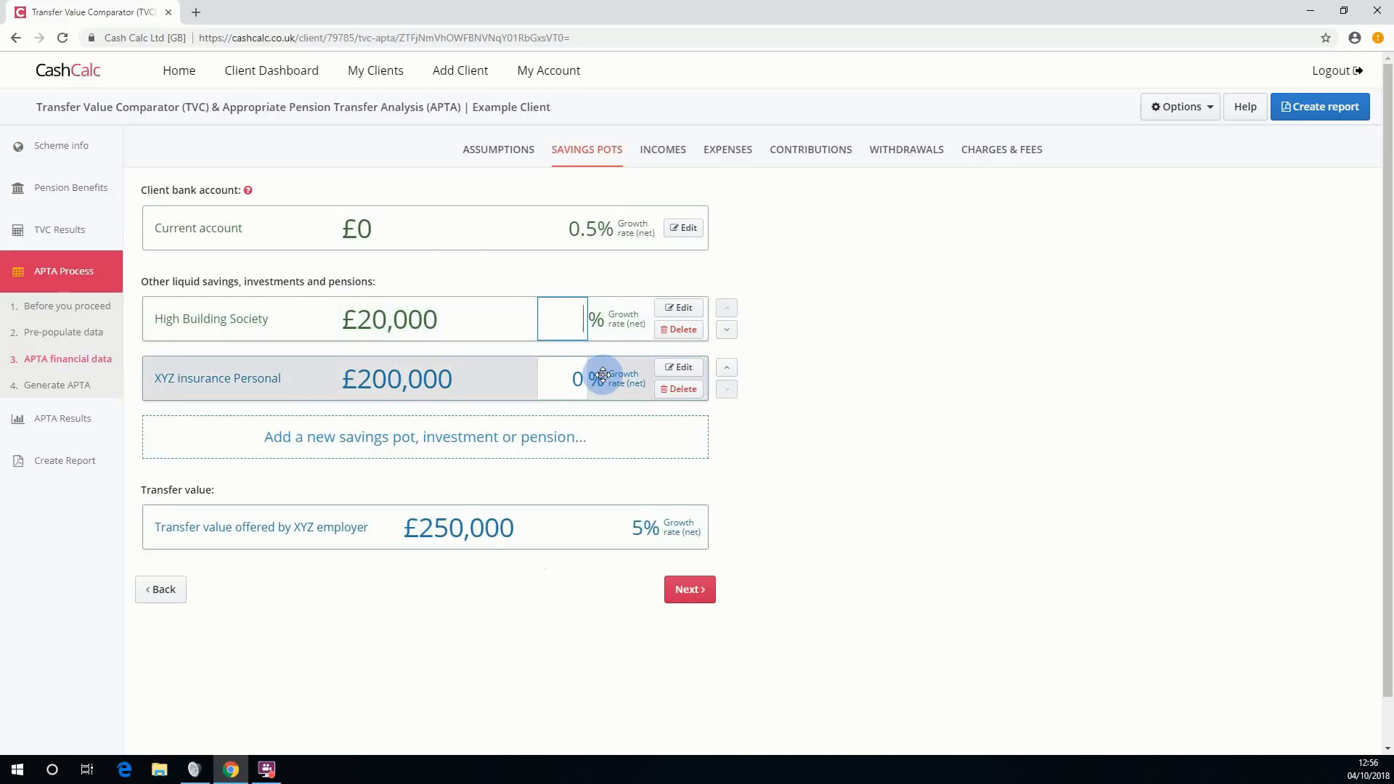
type("1")
key("Return")
left_click(583, 397)
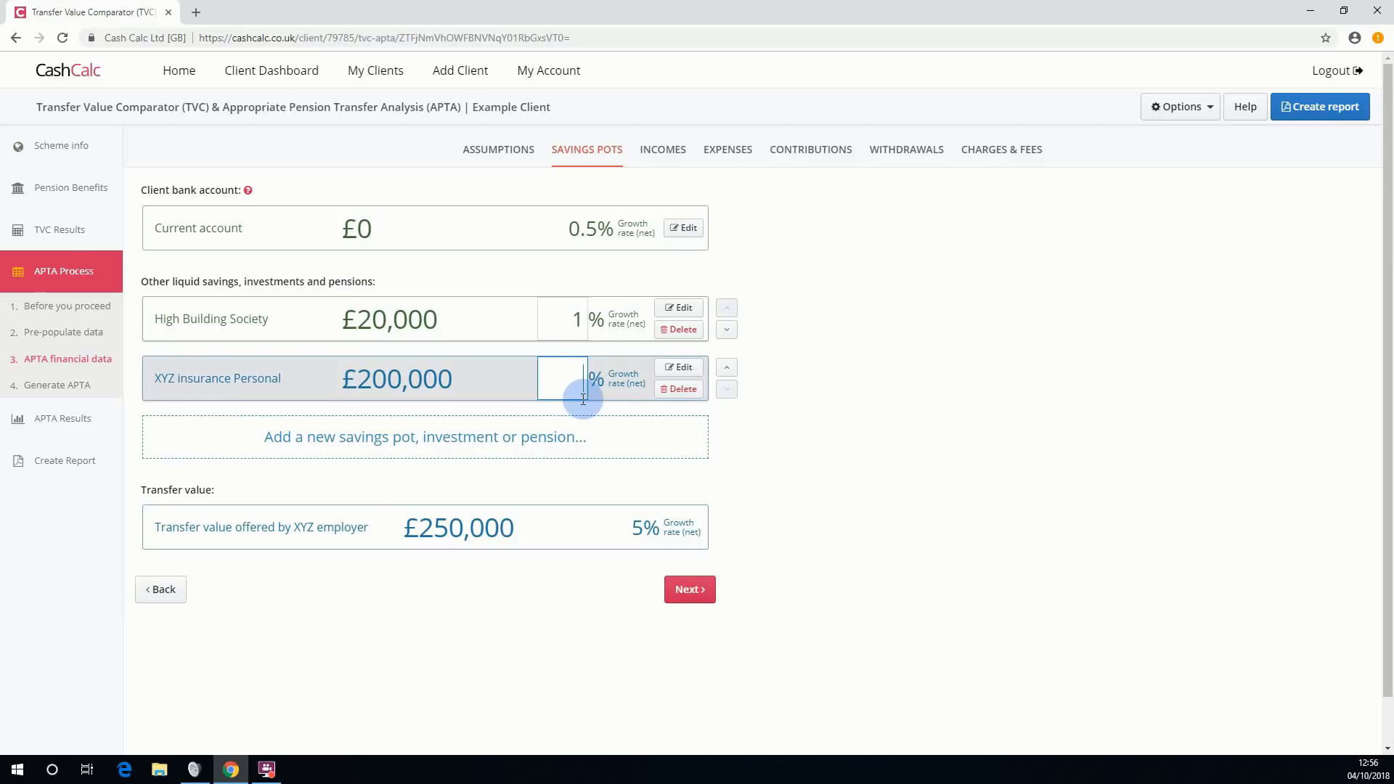
type("4")
key("Return")
Set the pension withdrawal tax rate of the XYZ insurance Personal pot to 20% and update the pot.
left_click(690, 369)
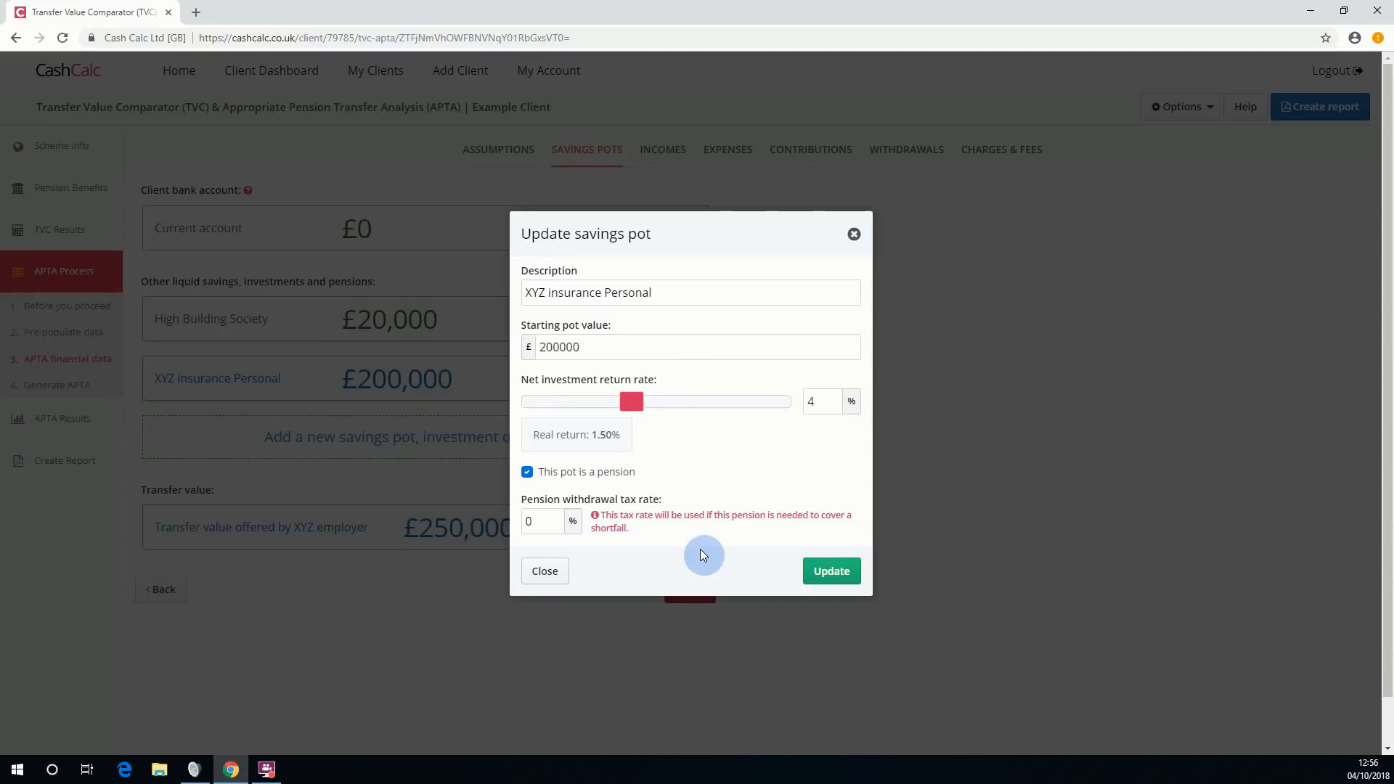
double_click(530, 522)
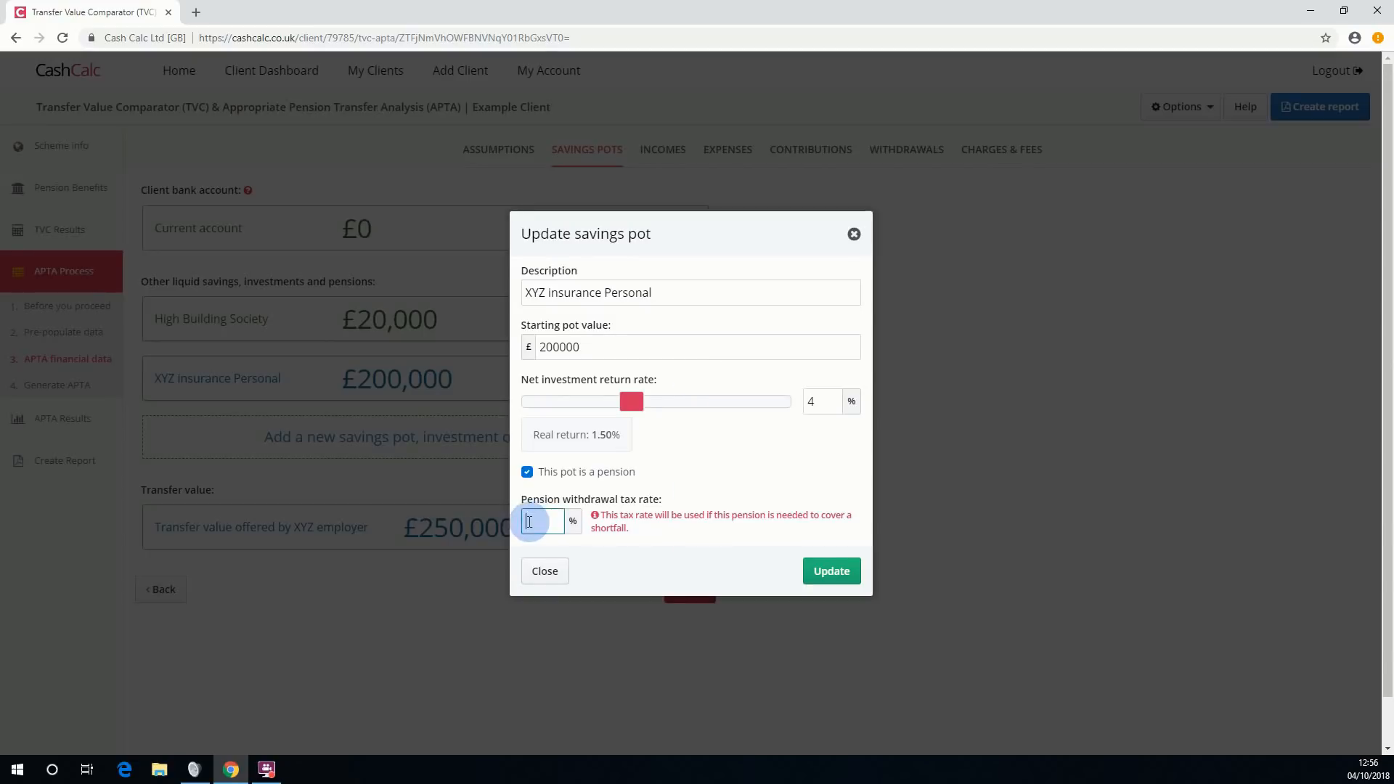
type("2")
left_click(578, 517)
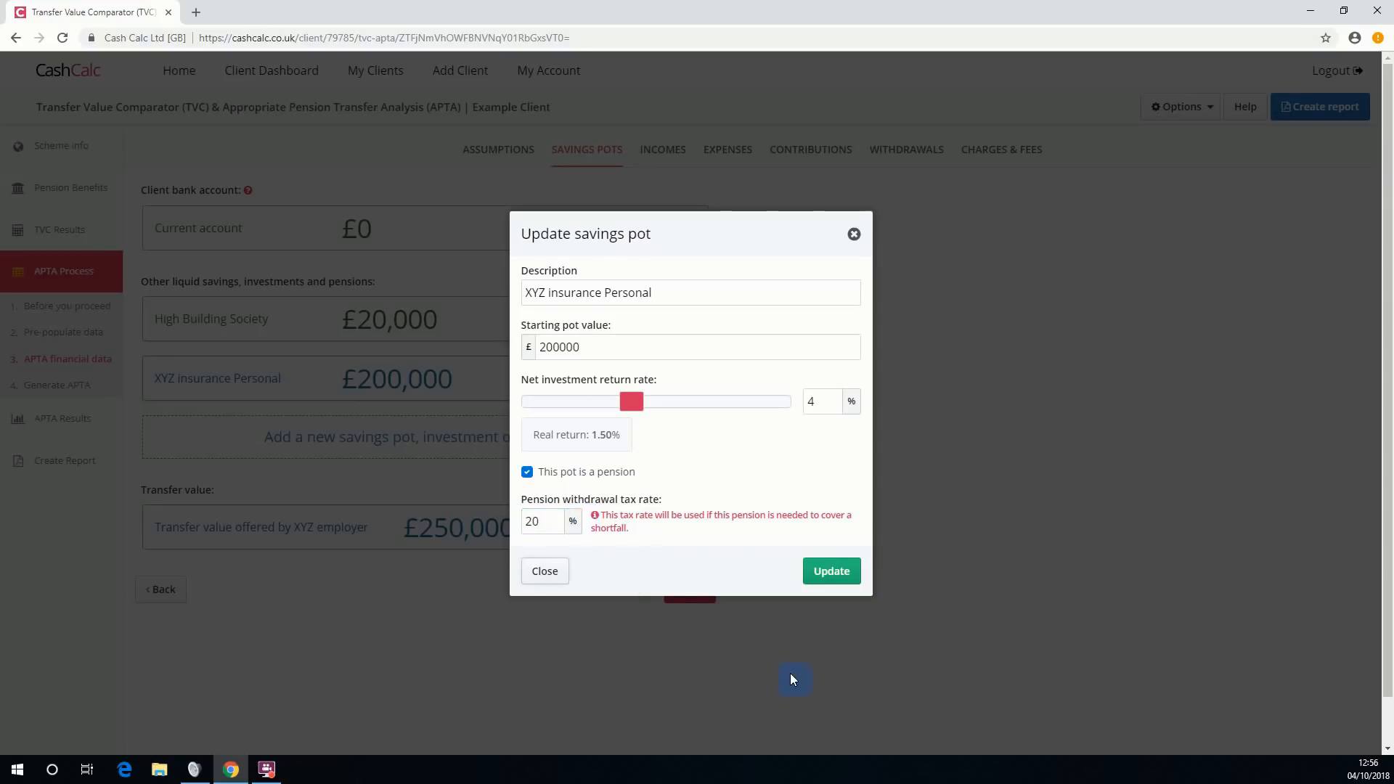
left_click(844, 572)
Check the imported transfer value offered by XYZ employer and its growth rate, and continue to the incomes.
mouse_move(467, 534)
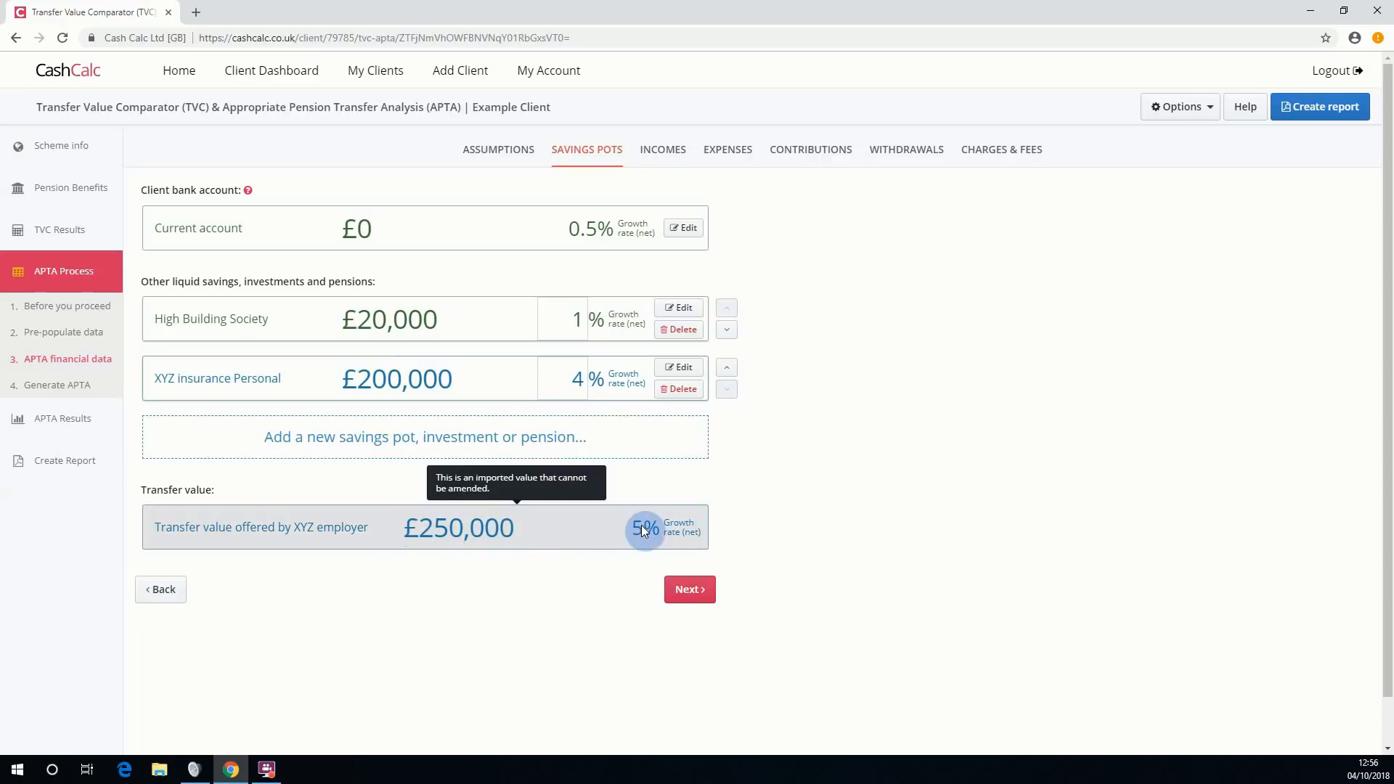
left_click_drag(631, 528, 659, 530)
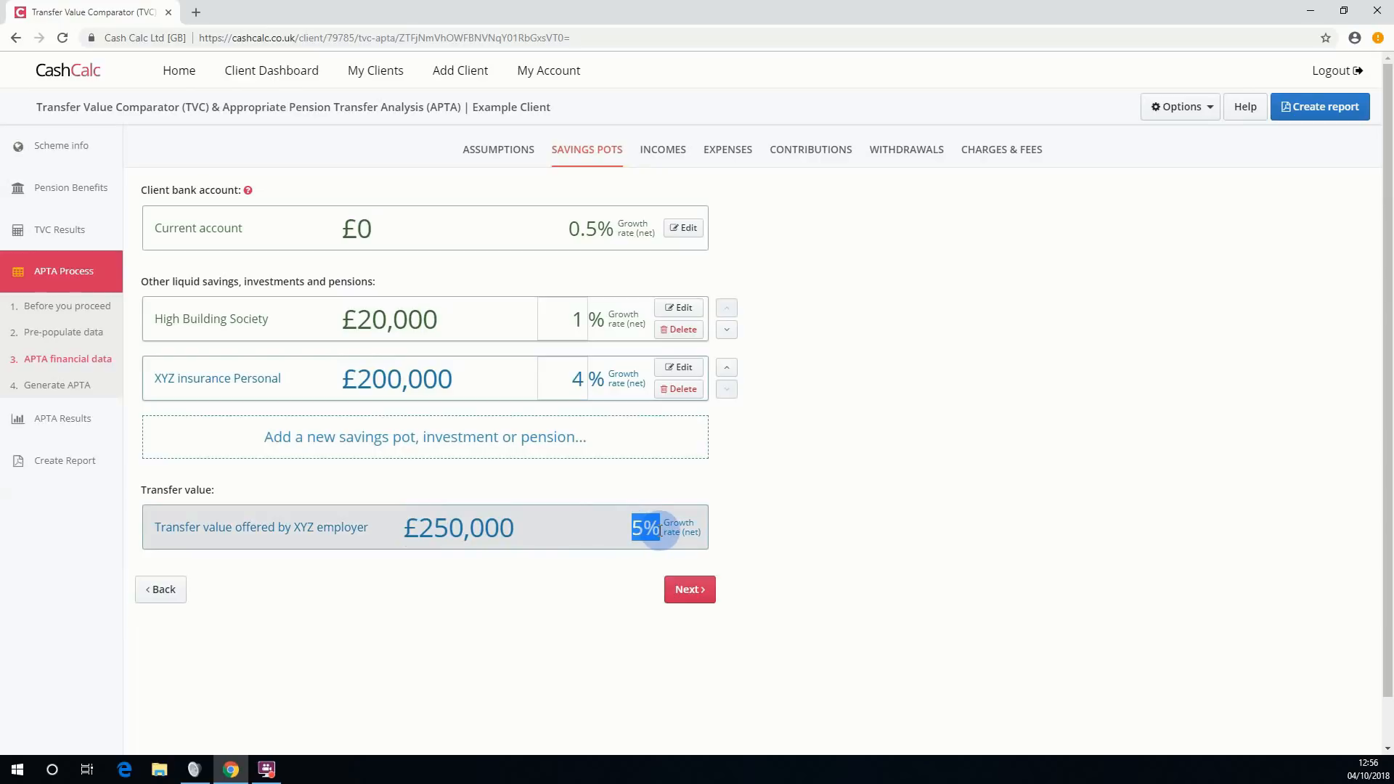
left_click(694, 597)
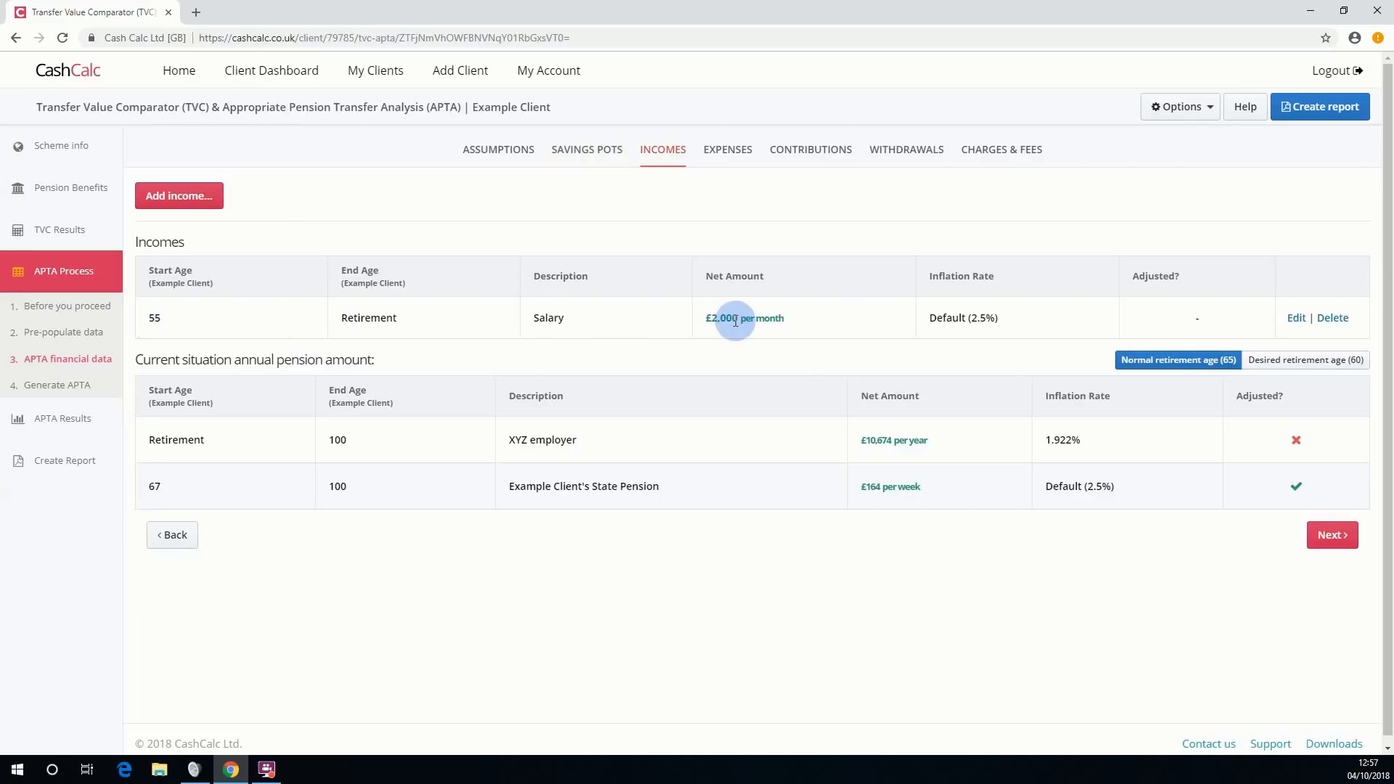
Check the salary income and compare the XYZ employer pension amount at normal and desired retirement age.
left_click_drag(703, 319, 781, 319)
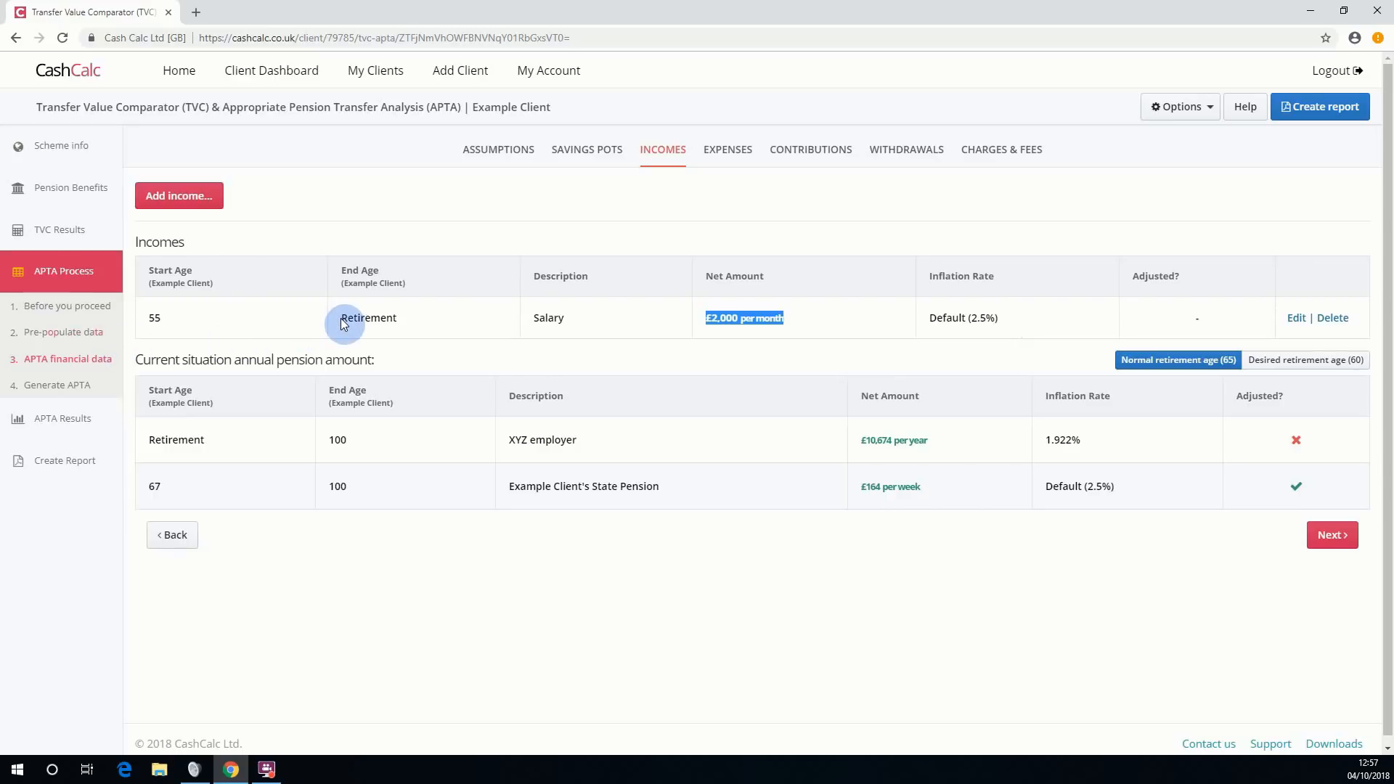
left_click_drag(341, 318, 390, 320)
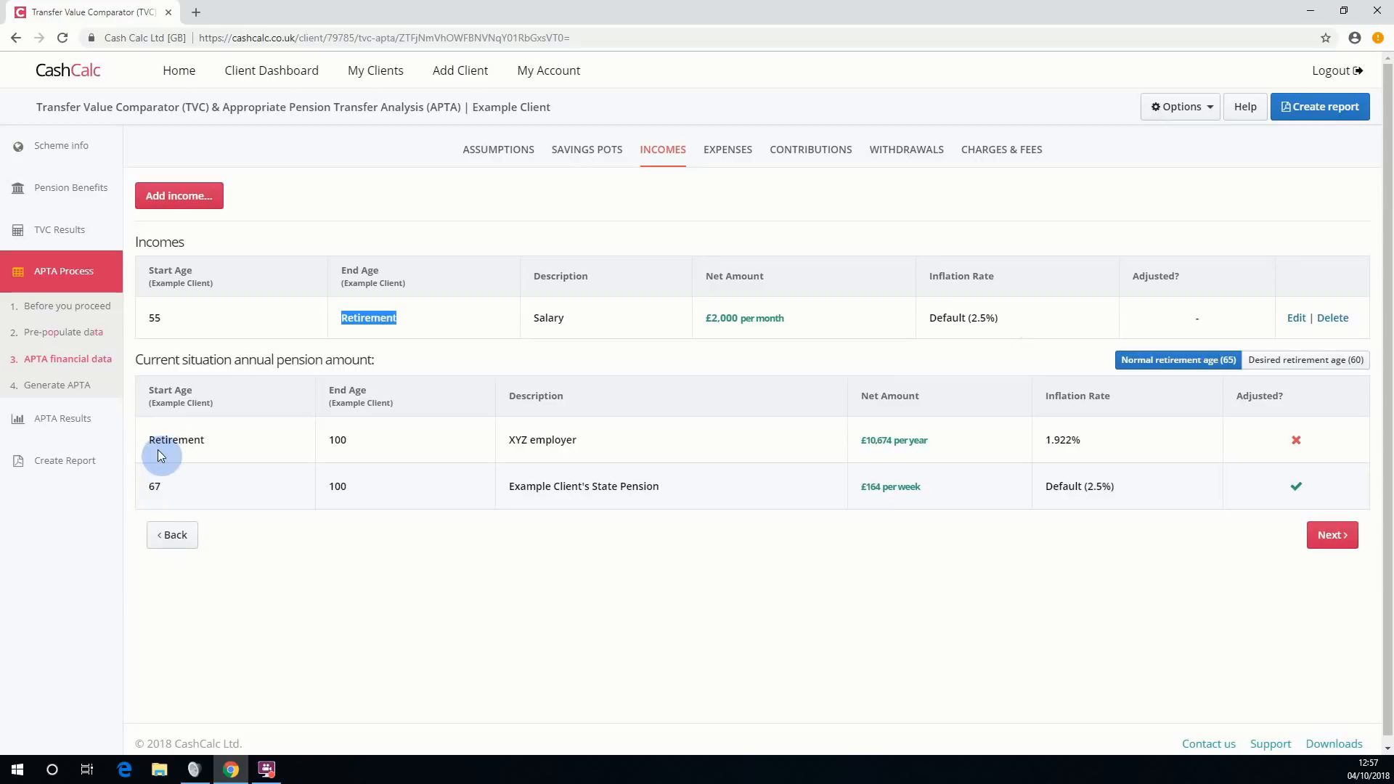
mouse_move(921, 441)
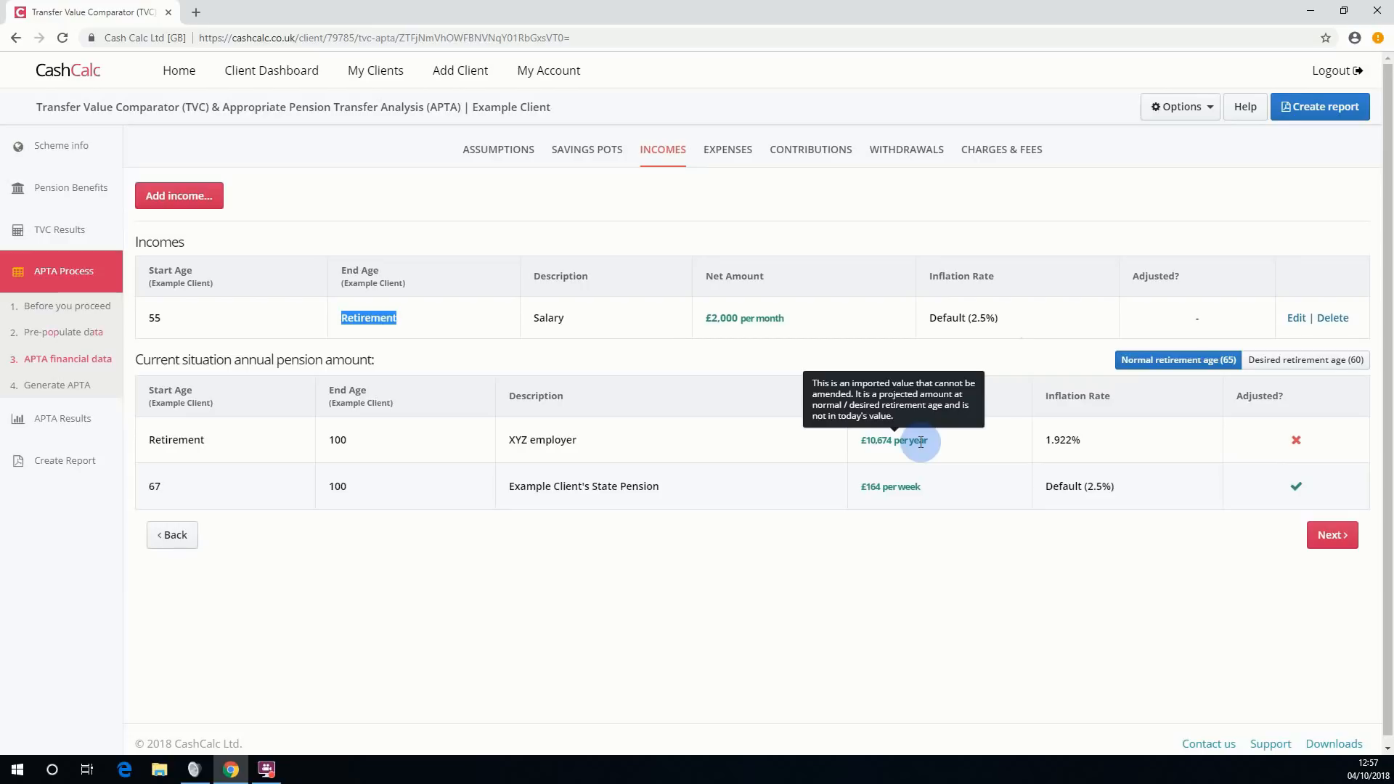
left_click(1309, 360)
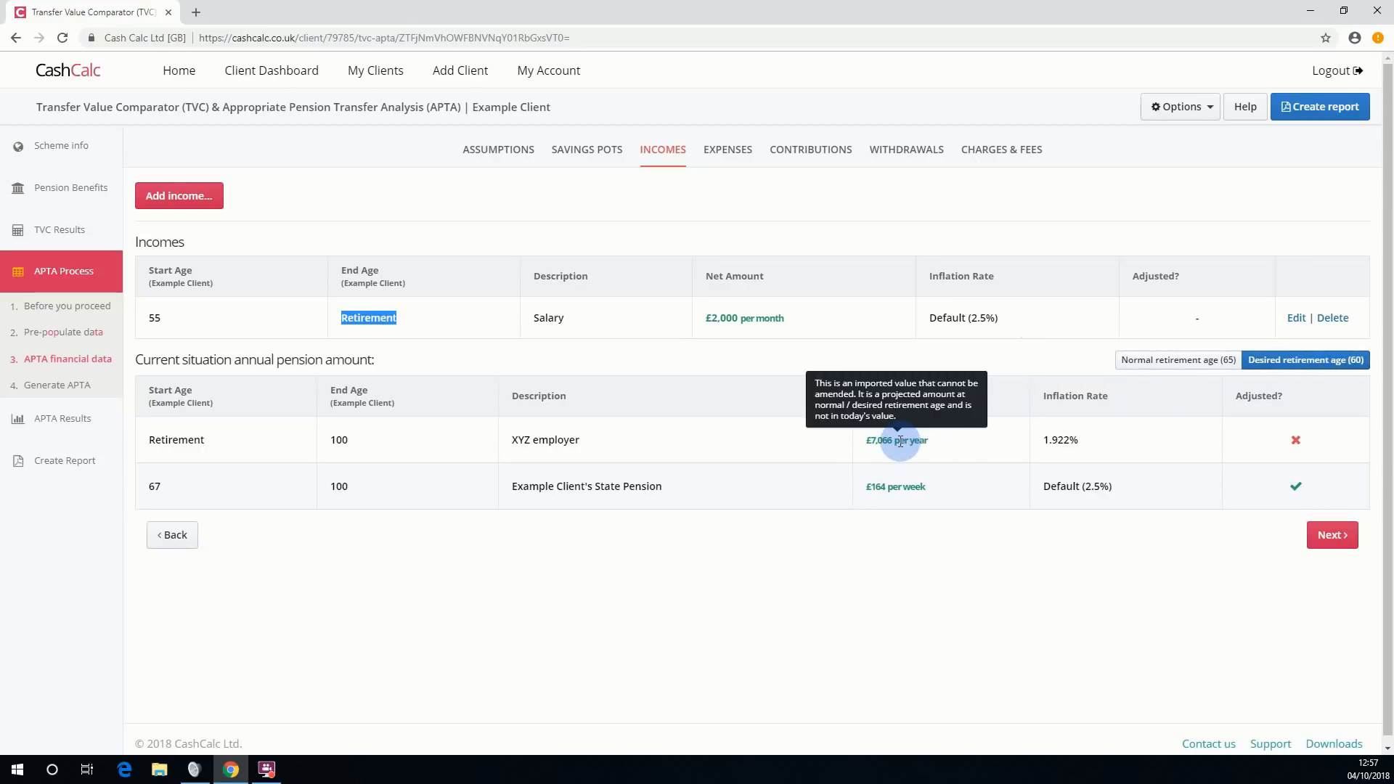
left_click_drag(861, 440, 940, 440)
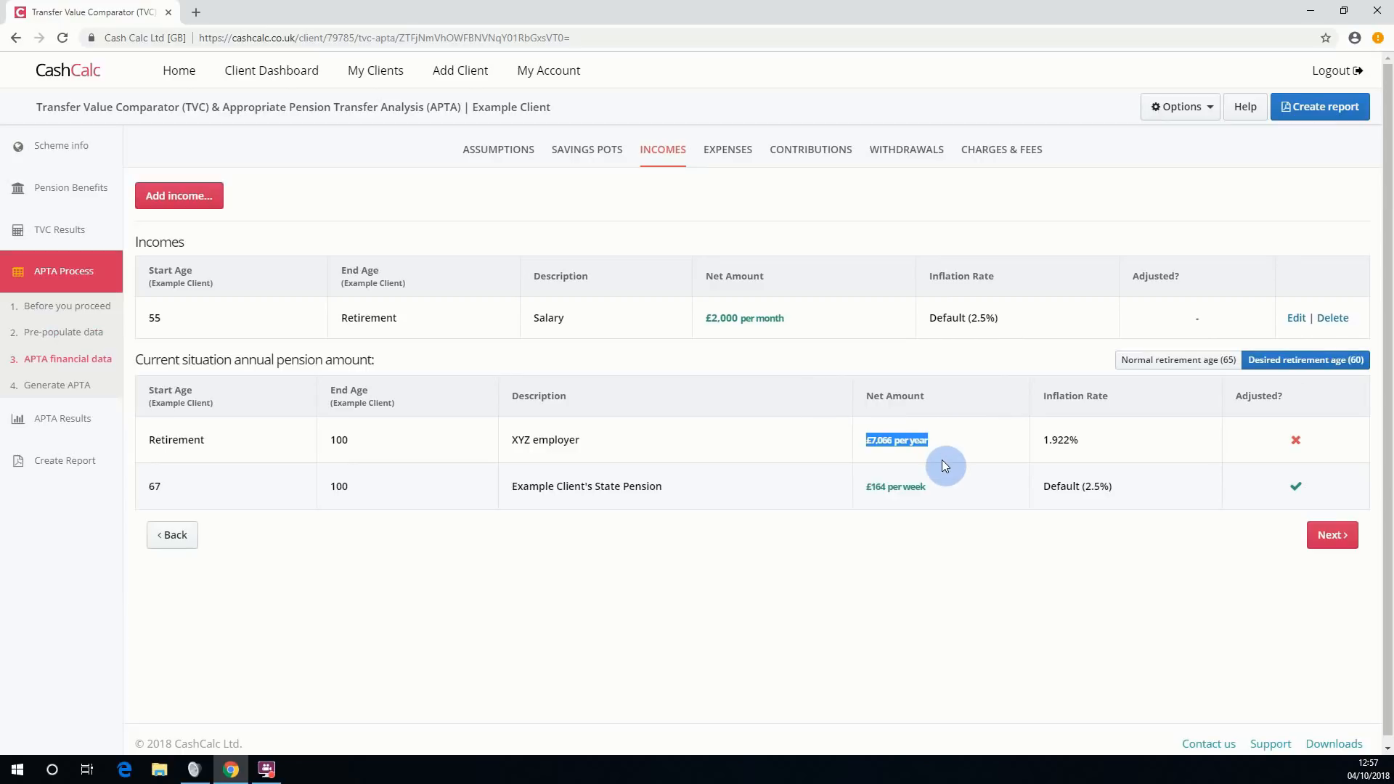
left_click(1204, 363)
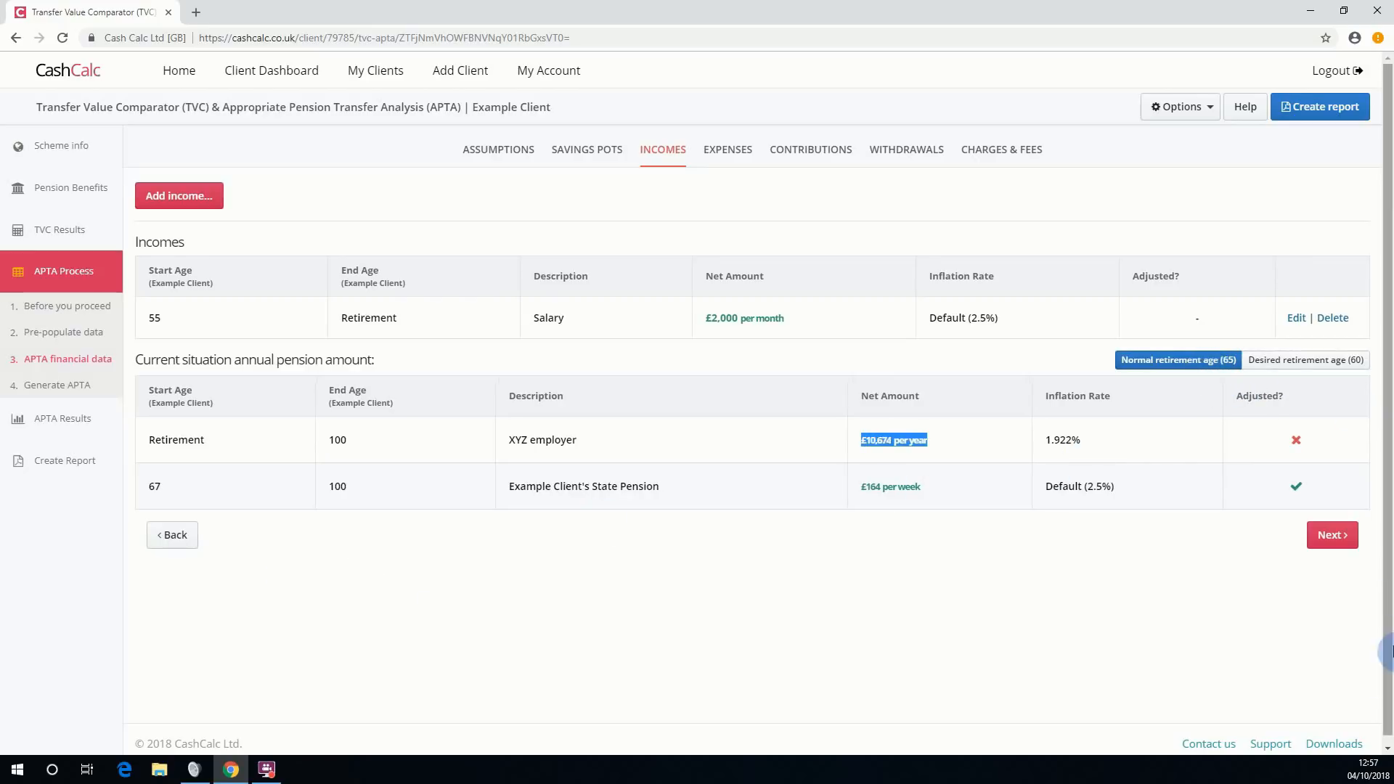
Check the XYZ employer pension's adjustment status, net amount and inflation rate, and continue to the expenses.
mouse_move(1301, 440)
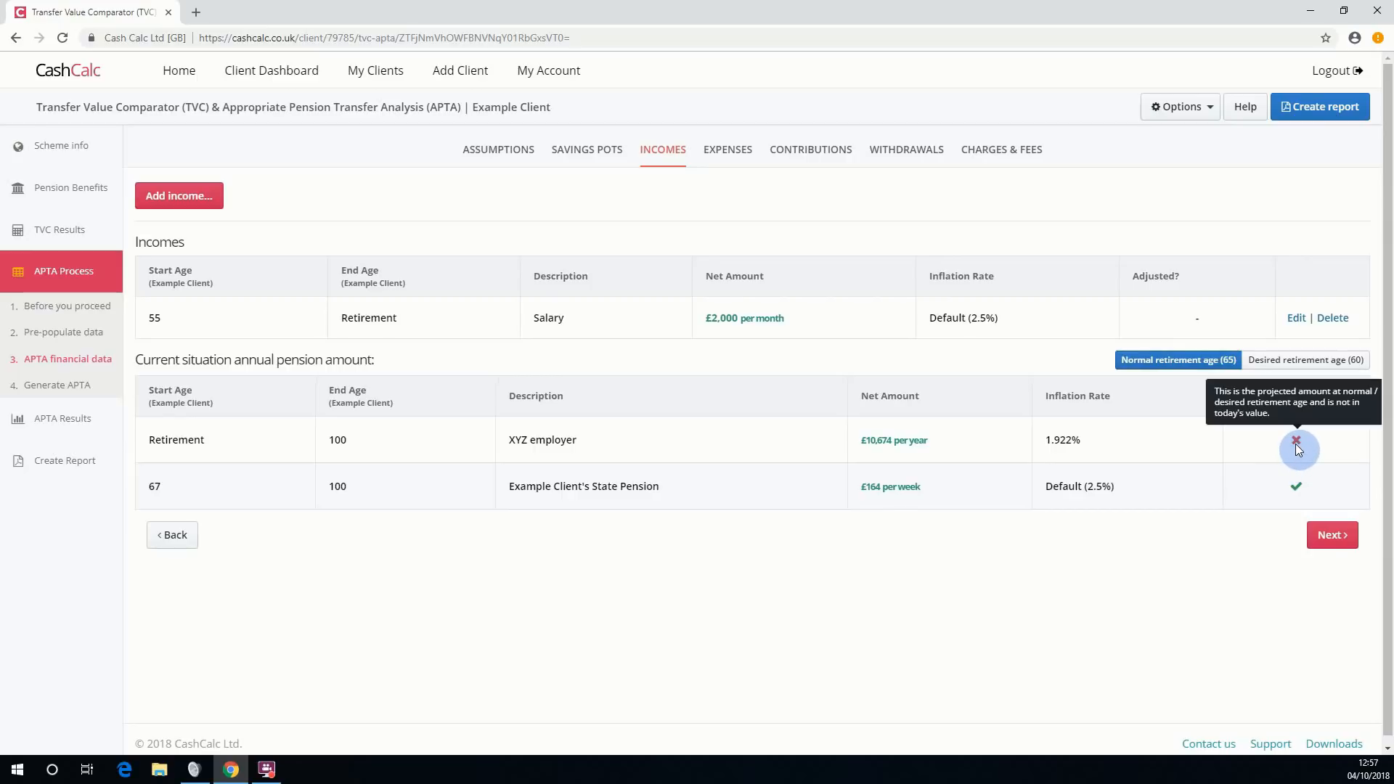
left_click_drag(924, 442, 863, 443)
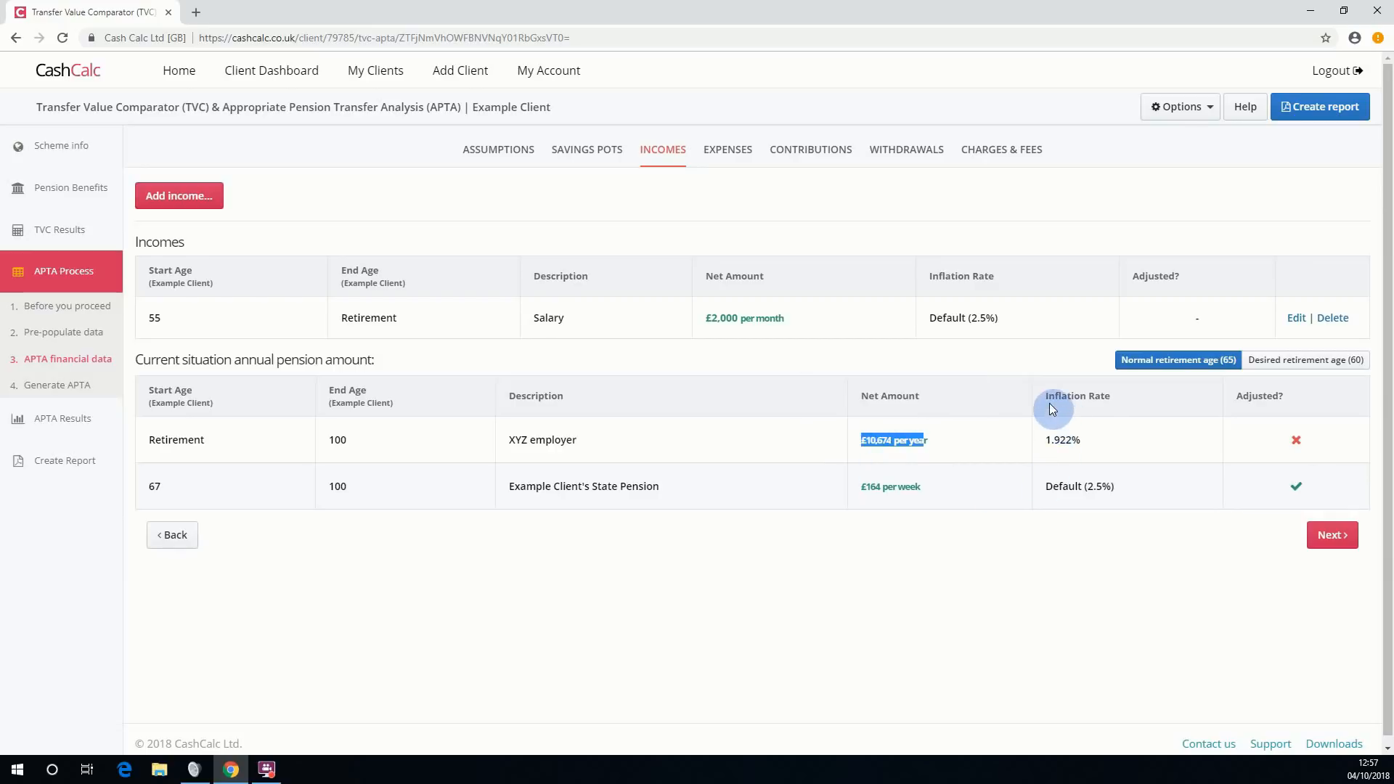
left_click_drag(1046, 399, 1109, 398)
left_click_drag(1085, 445, 1046, 442)
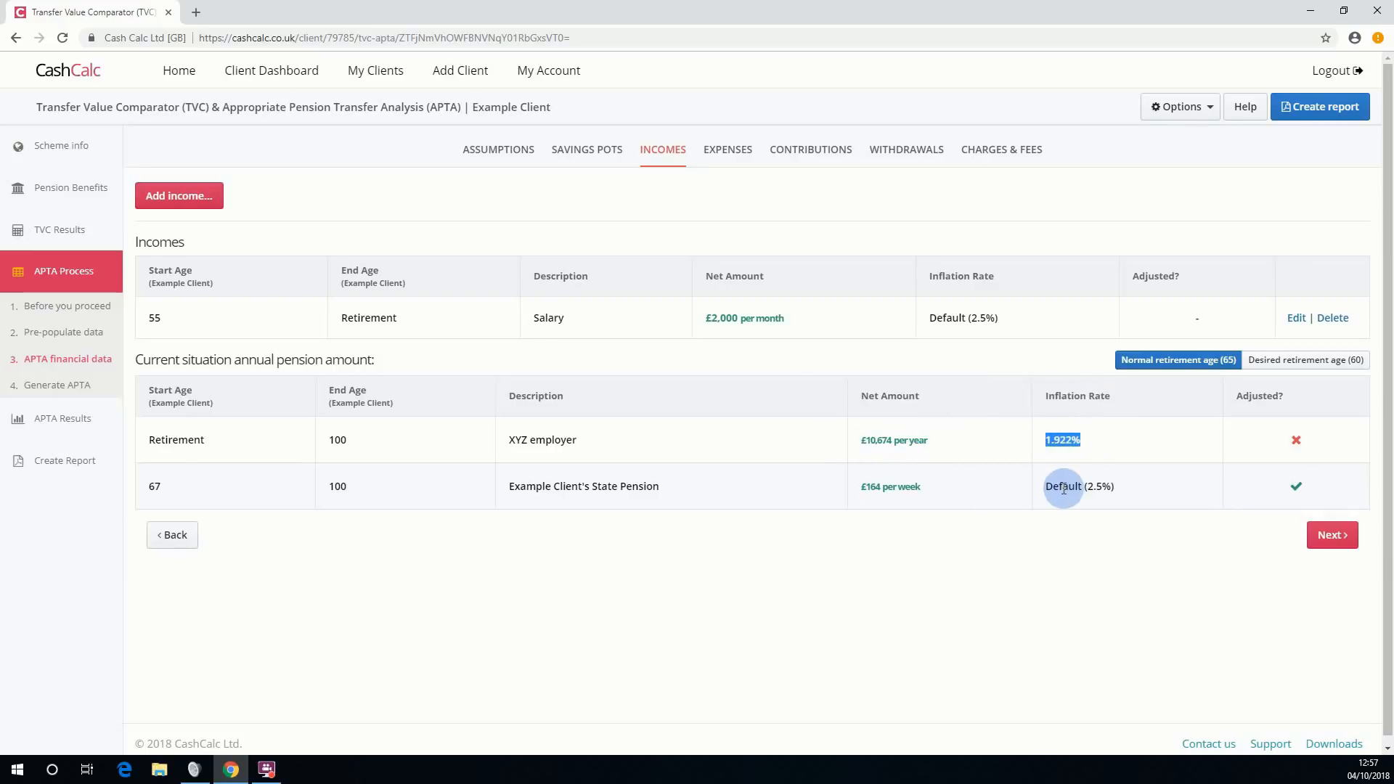
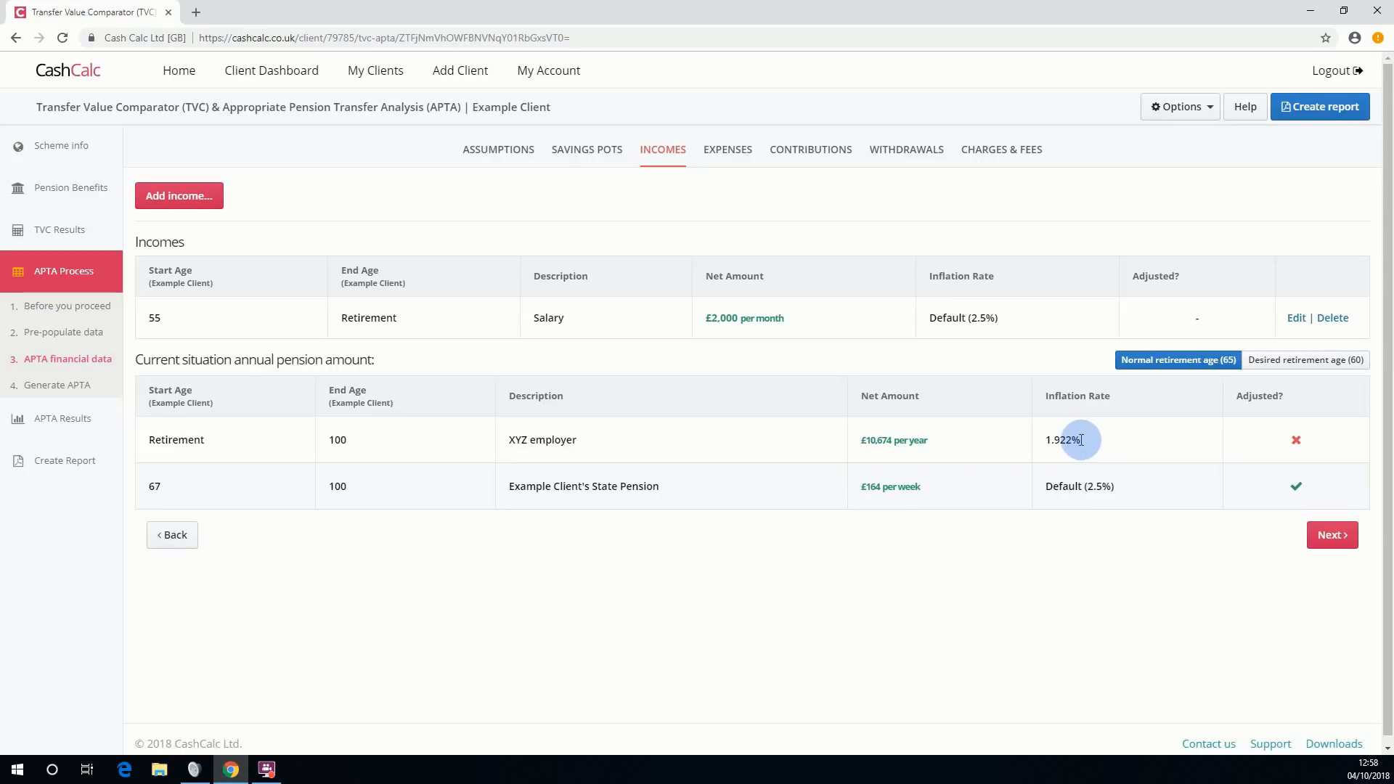
left_click_drag(1080, 444, 1049, 454)
left_click(1333, 536)
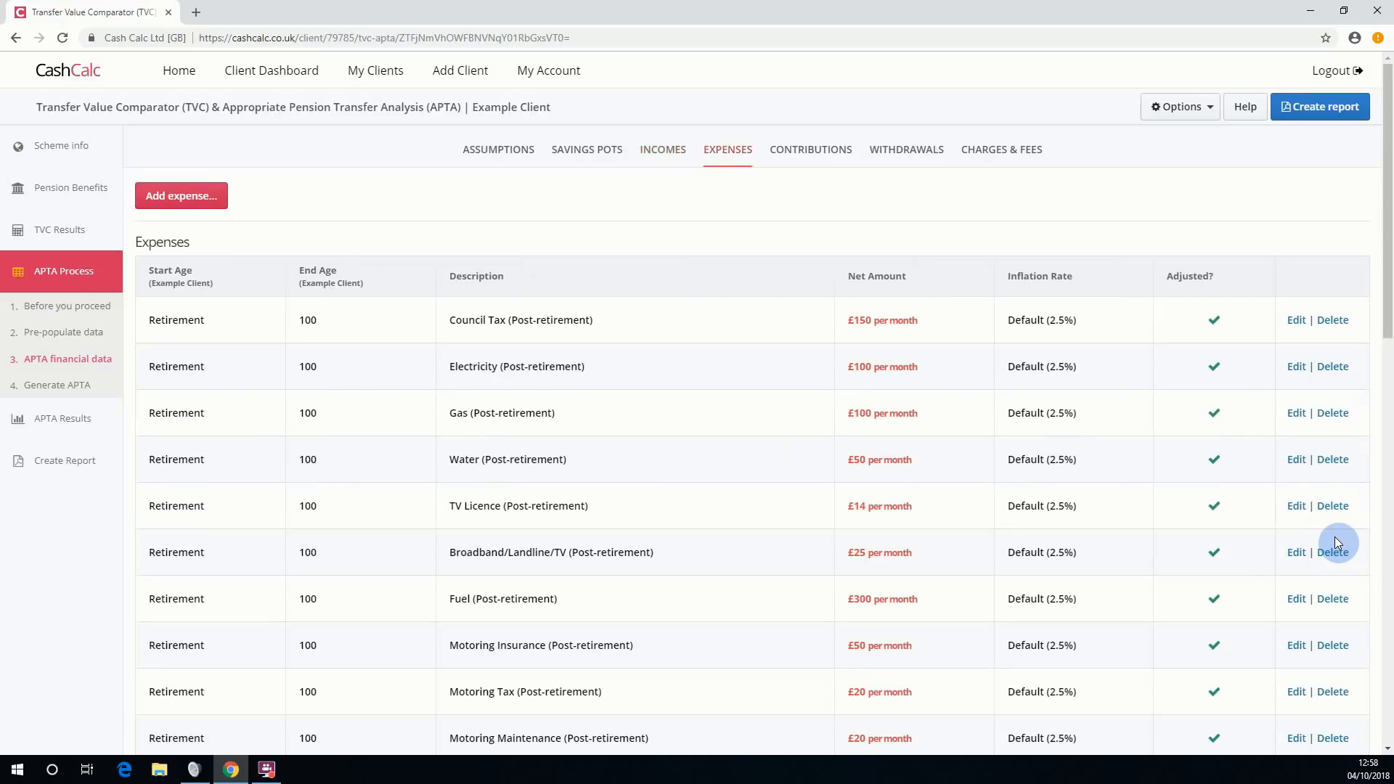
Review the pre- and post-retirement expenses, continue past contributions, withdrawals and charges without adding entries, and finish the APTA financial data.
scroll(857, 520, "down", 9)
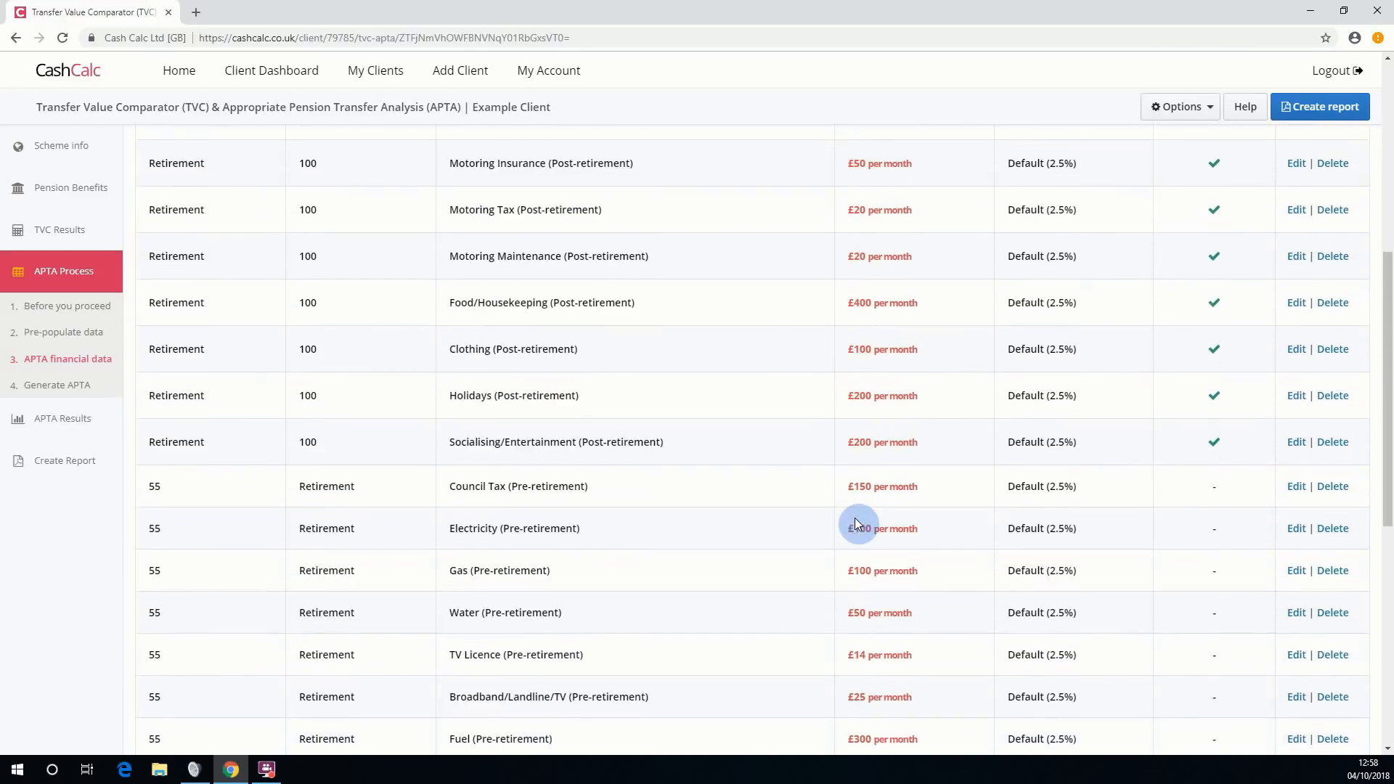
scroll(857, 520, "down", 5)
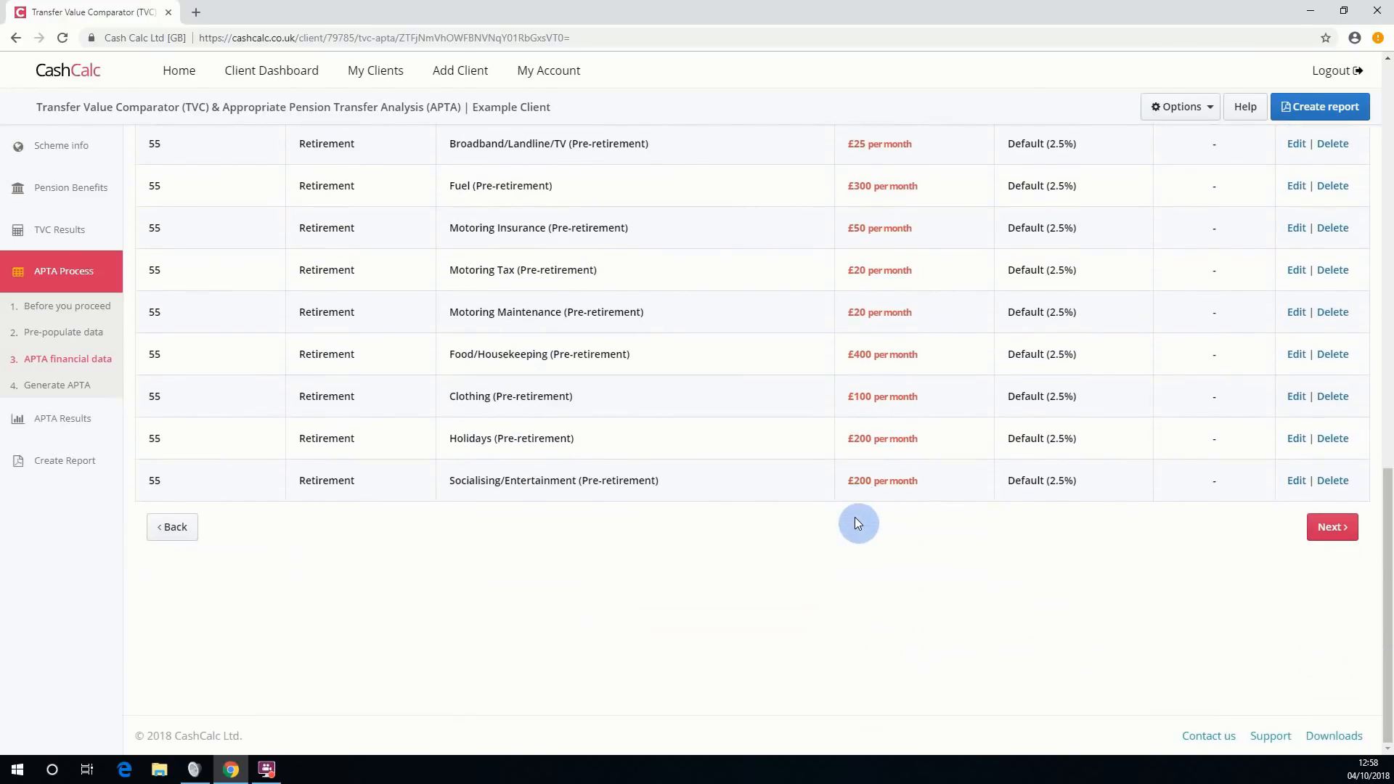
left_click(1333, 532)
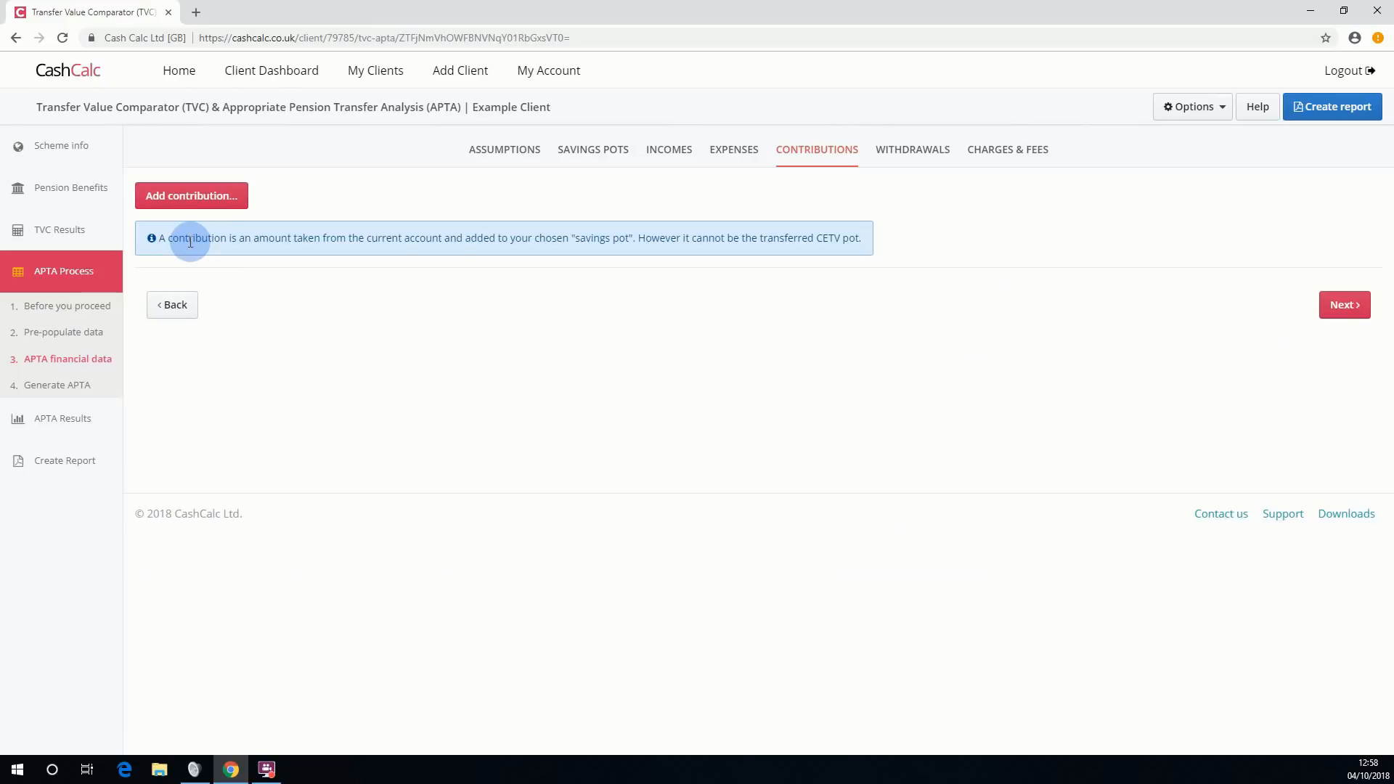
left_click(1346, 301)
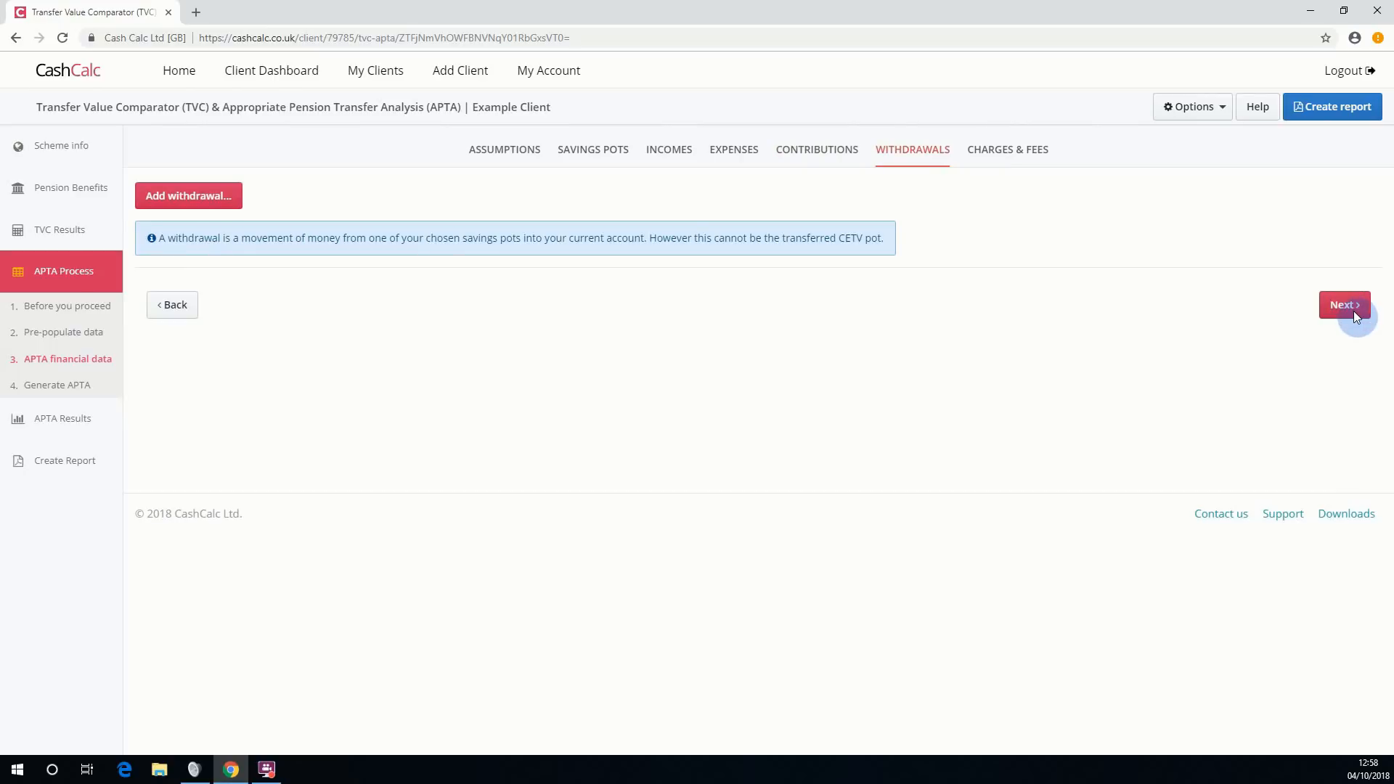
left_click(1353, 311)
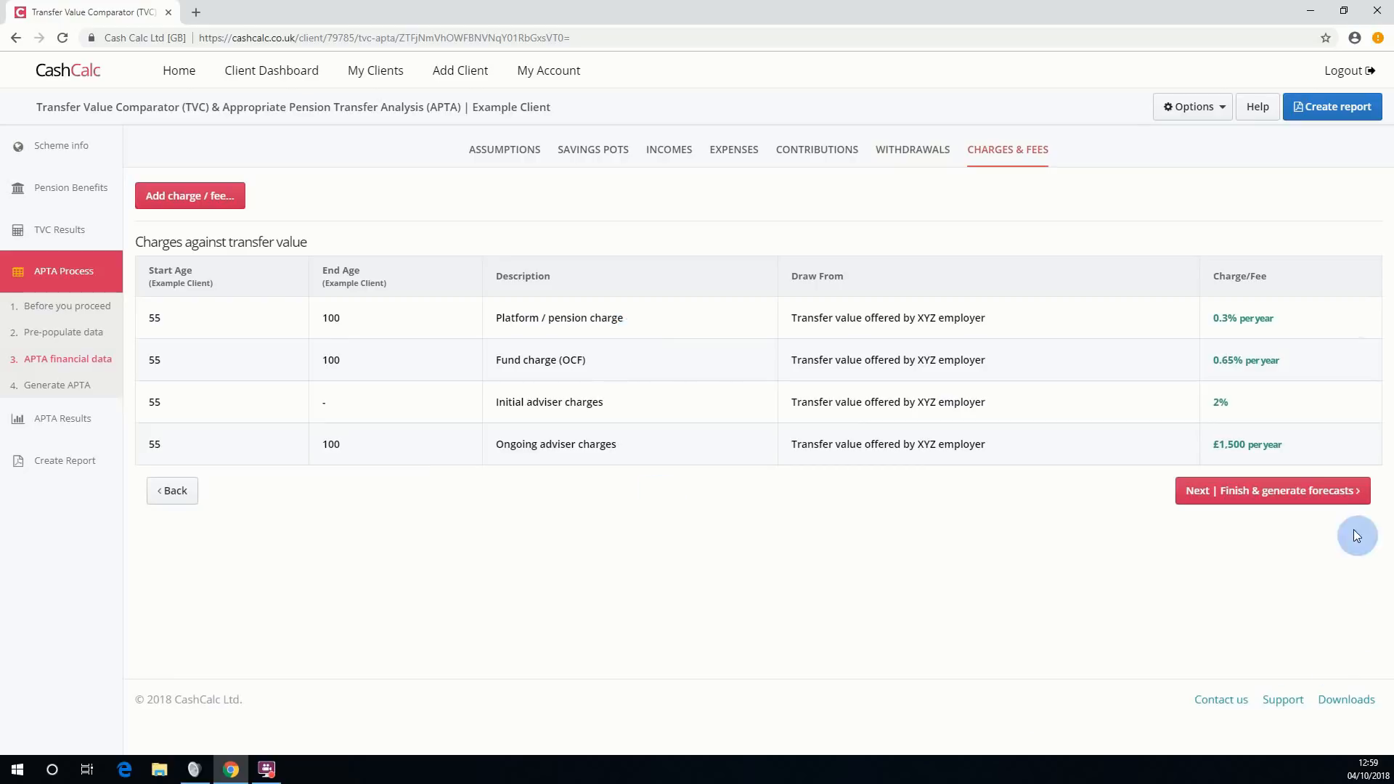
left_click(1271, 497)
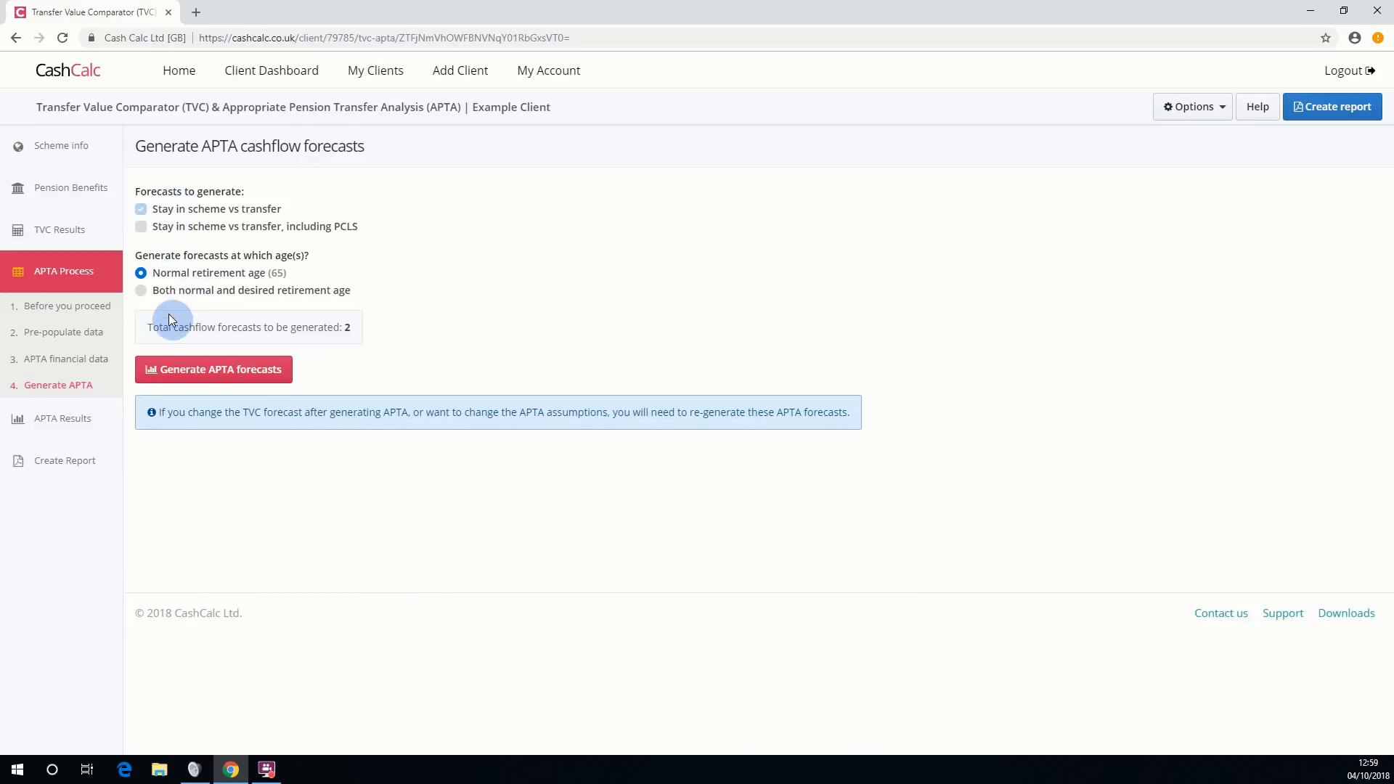
Generate the APTA forecasts at normal retirement age (65), including stay in scheme vs transfer with 25% PCLS taken as tax-free cash.
left_click_drag(159, 327, 352, 328)
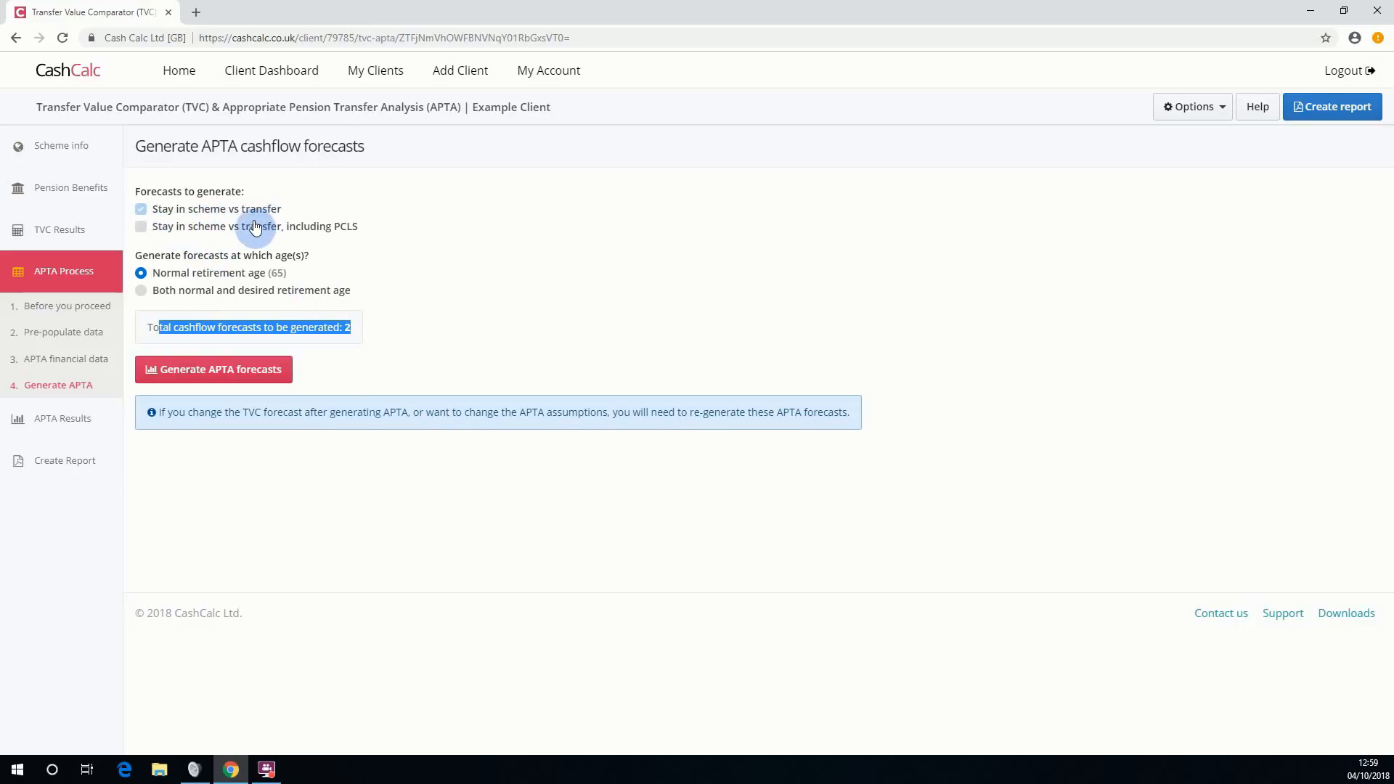
left_click(141, 228)
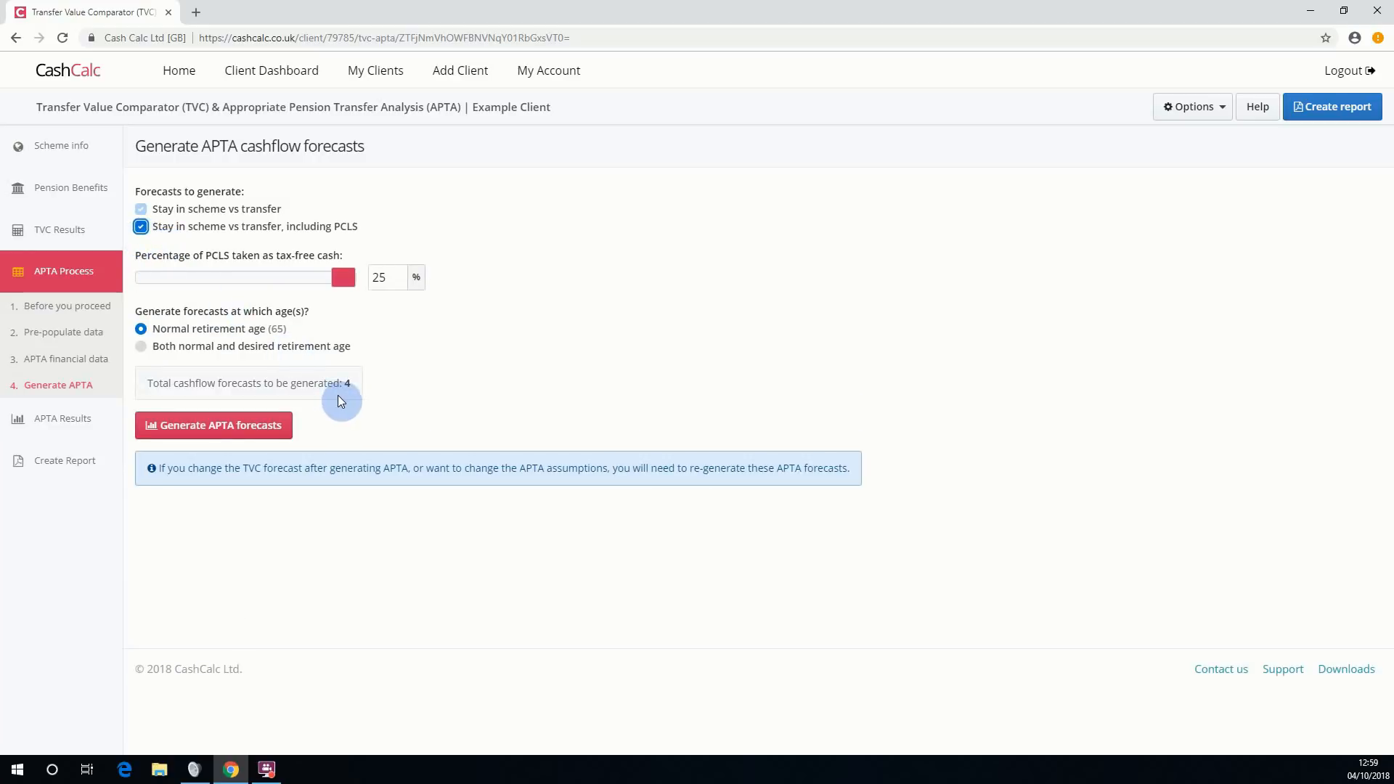
left_click_drag(349, 384, 288, 385)
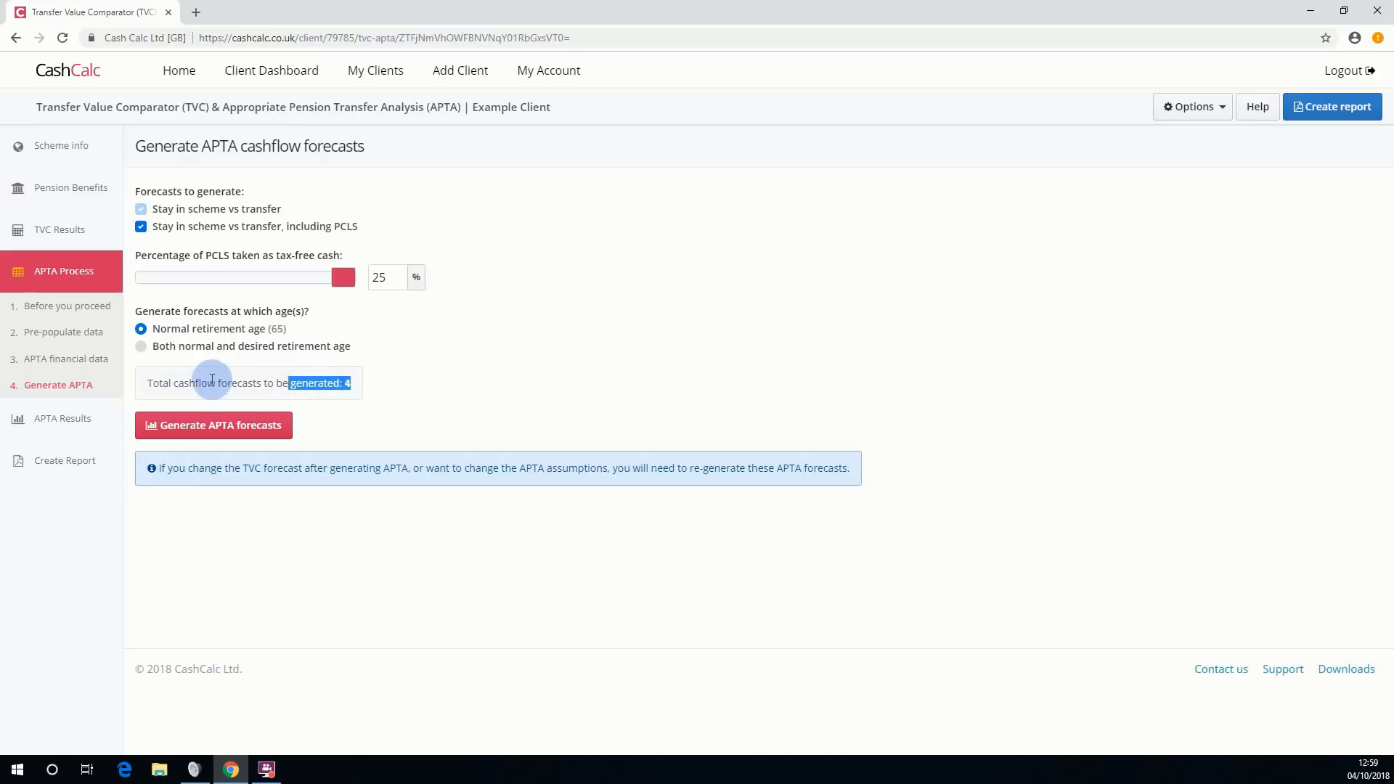
left_click(142, 349)
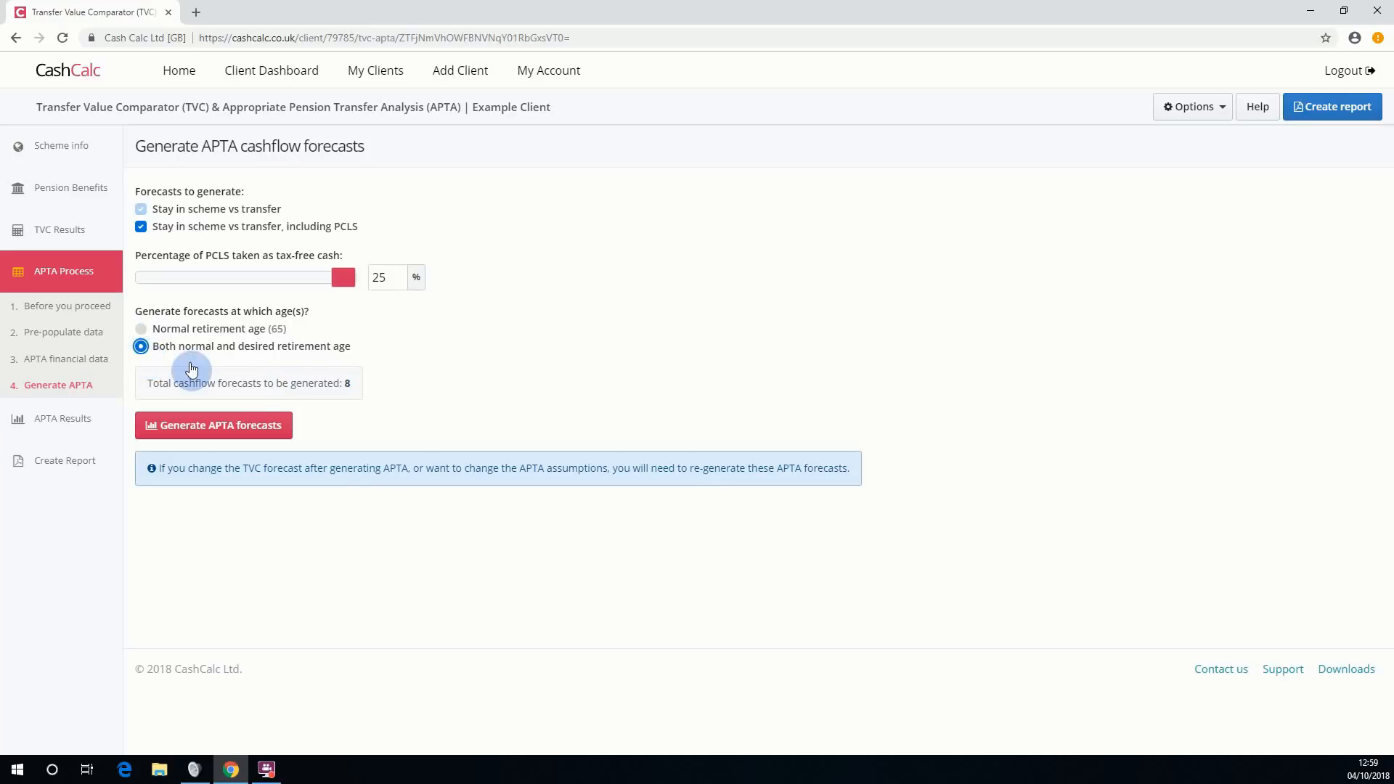
left_click_drag(351, 385, 171, 390)
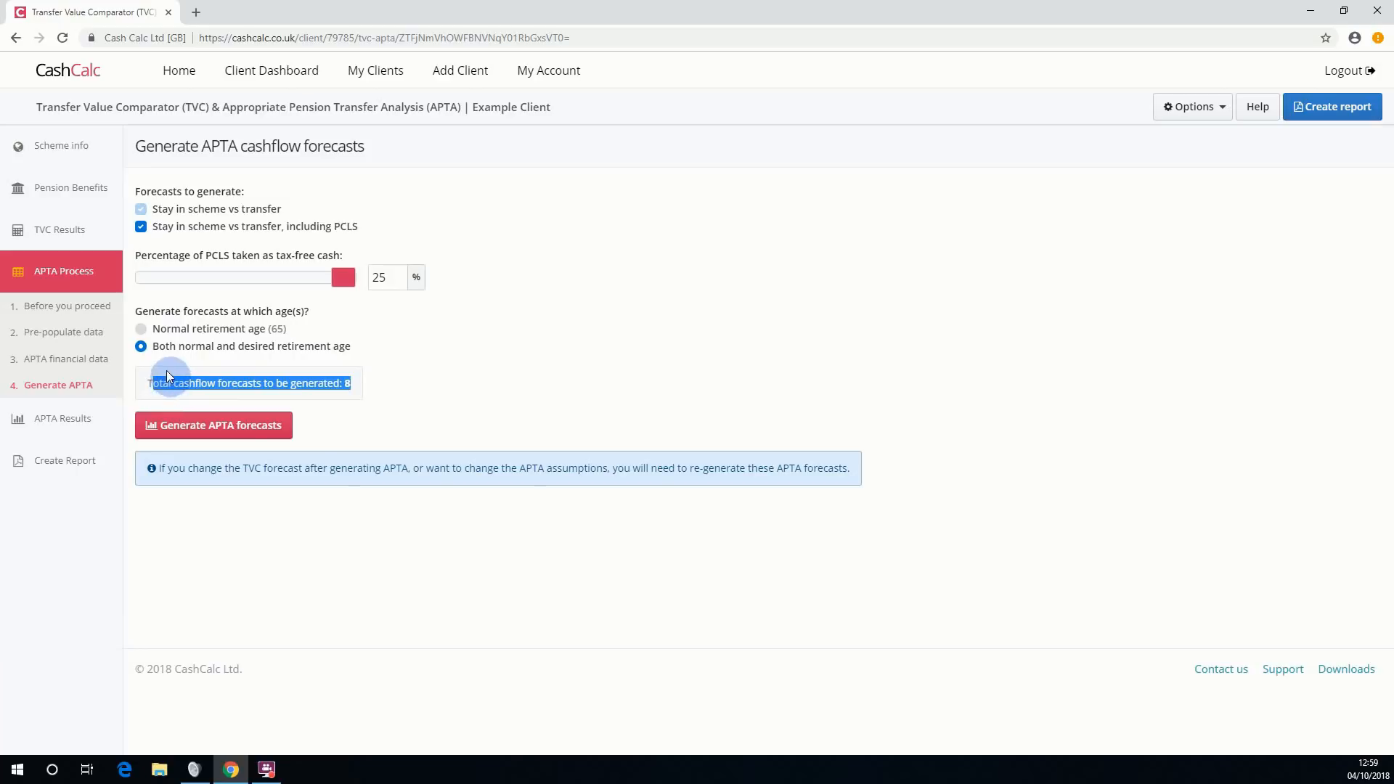
left_click(143, 336)
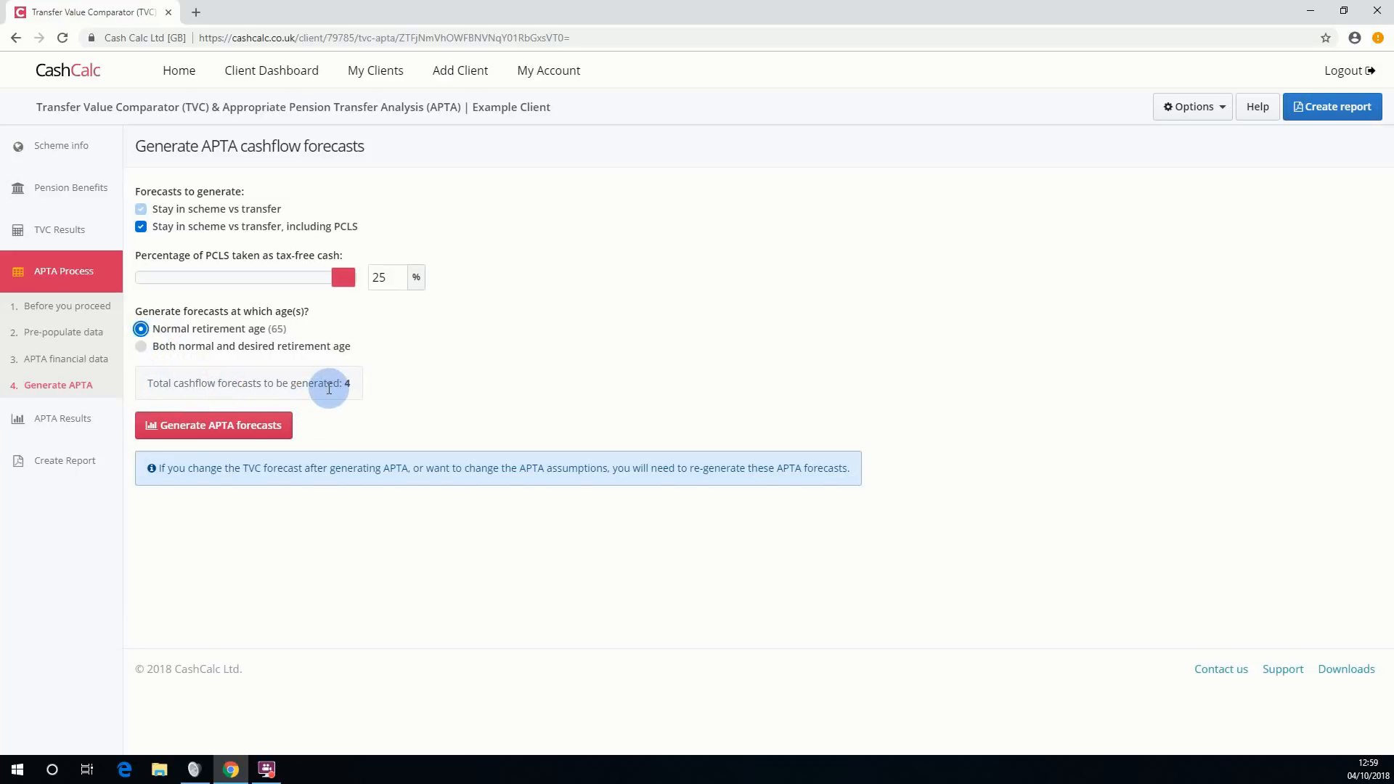
left_click(238, 430)
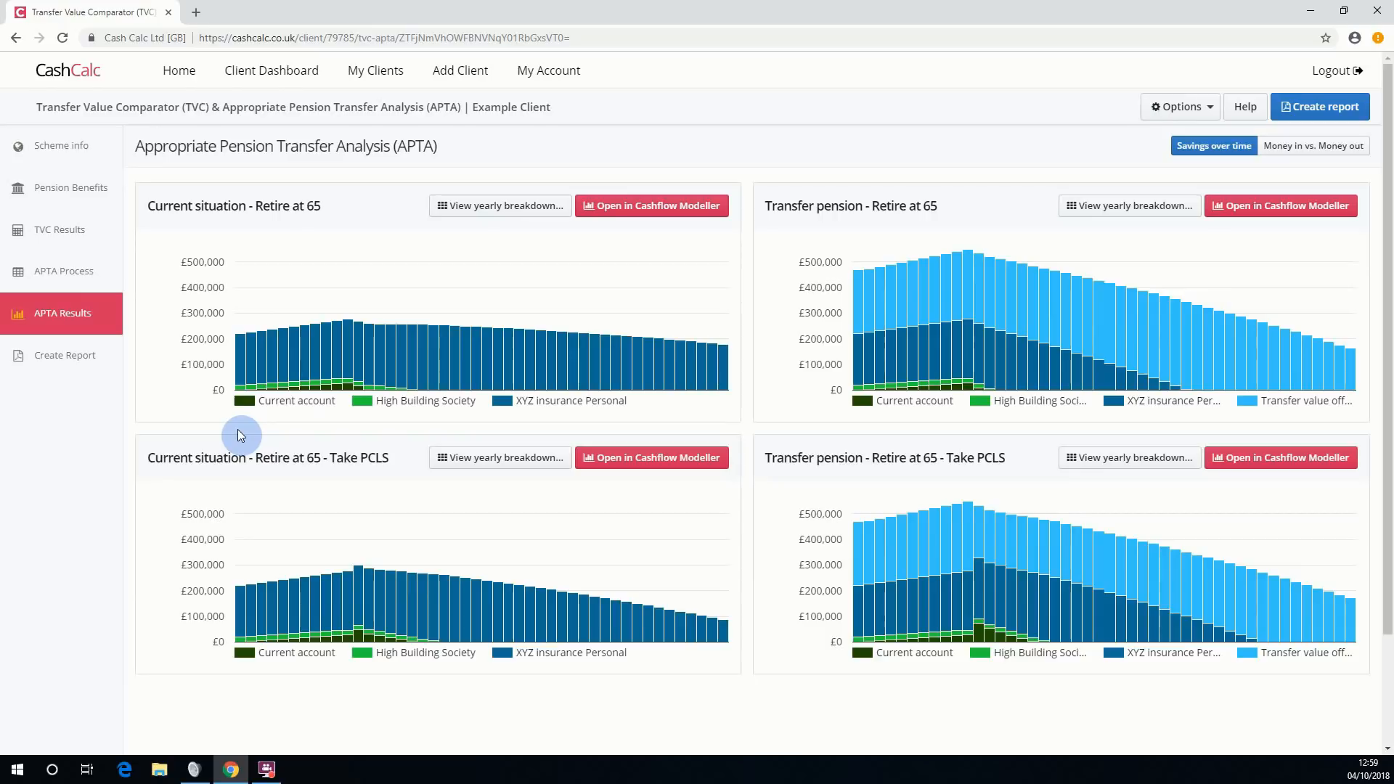
Compare the current situation and transfer pension charts, with and without PCLS, as savings over time and as money in vs. money out.
left_click_drag(149, 206, 323, 209)
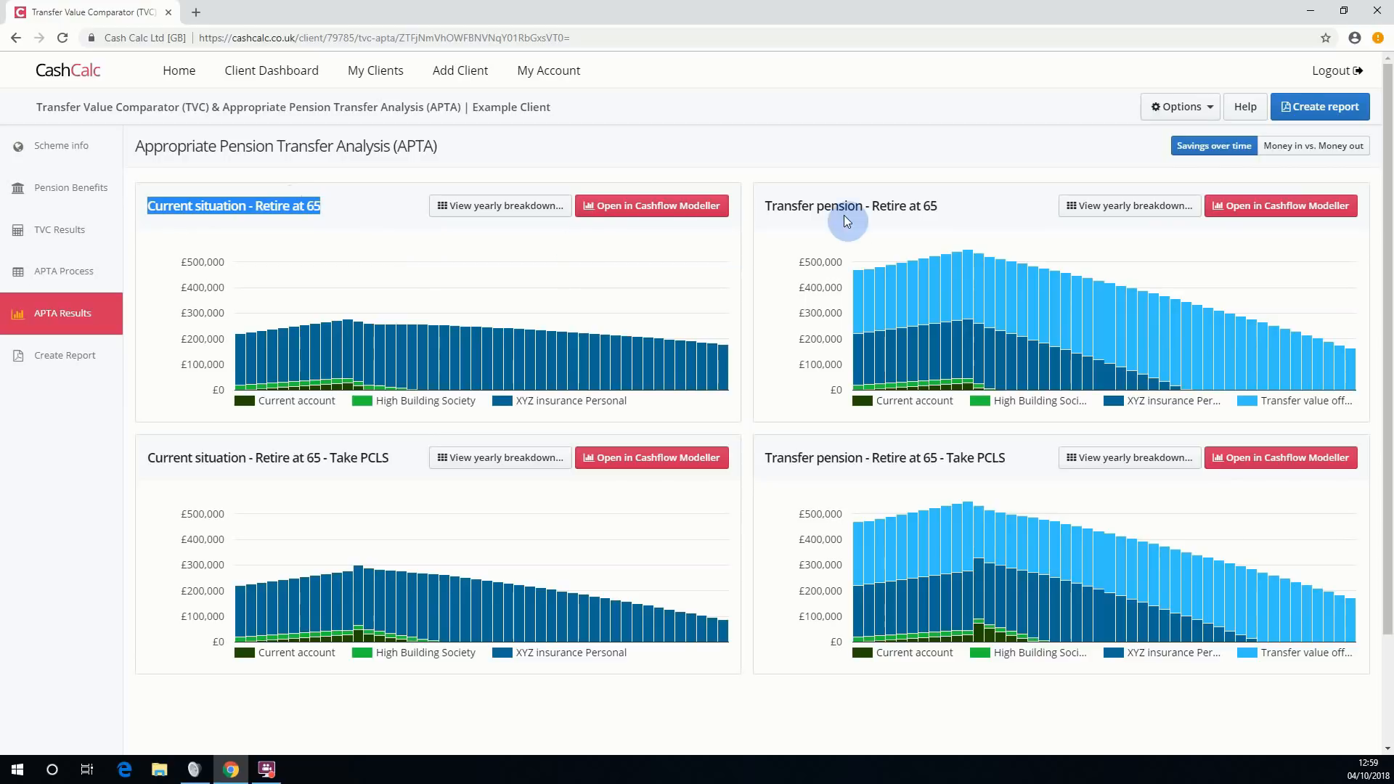
left_click_drag(765, 205, 943, 208)
scroll(578, 425, "down", 2)
left_click_drag(176, 328, 390, 325)
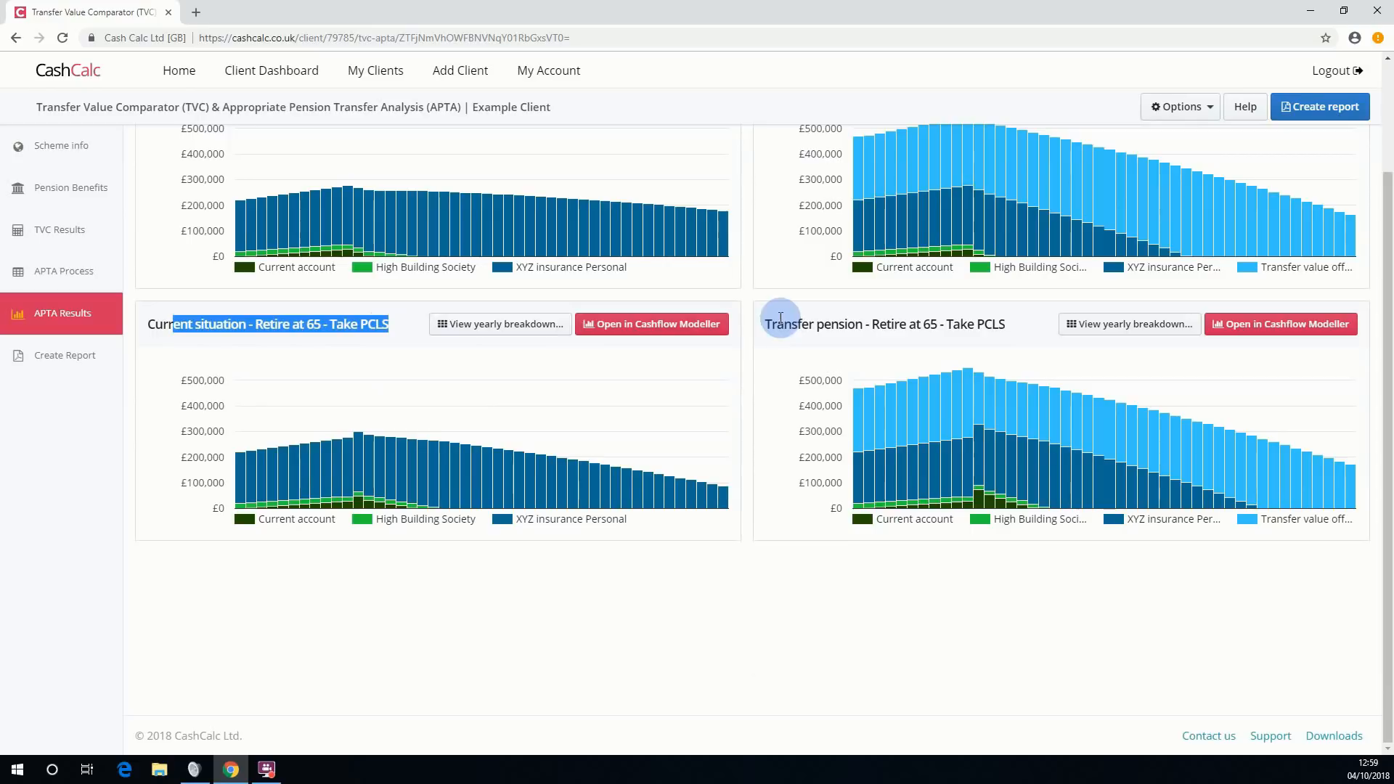
left_click_drag(783, 325, 1004, 319)
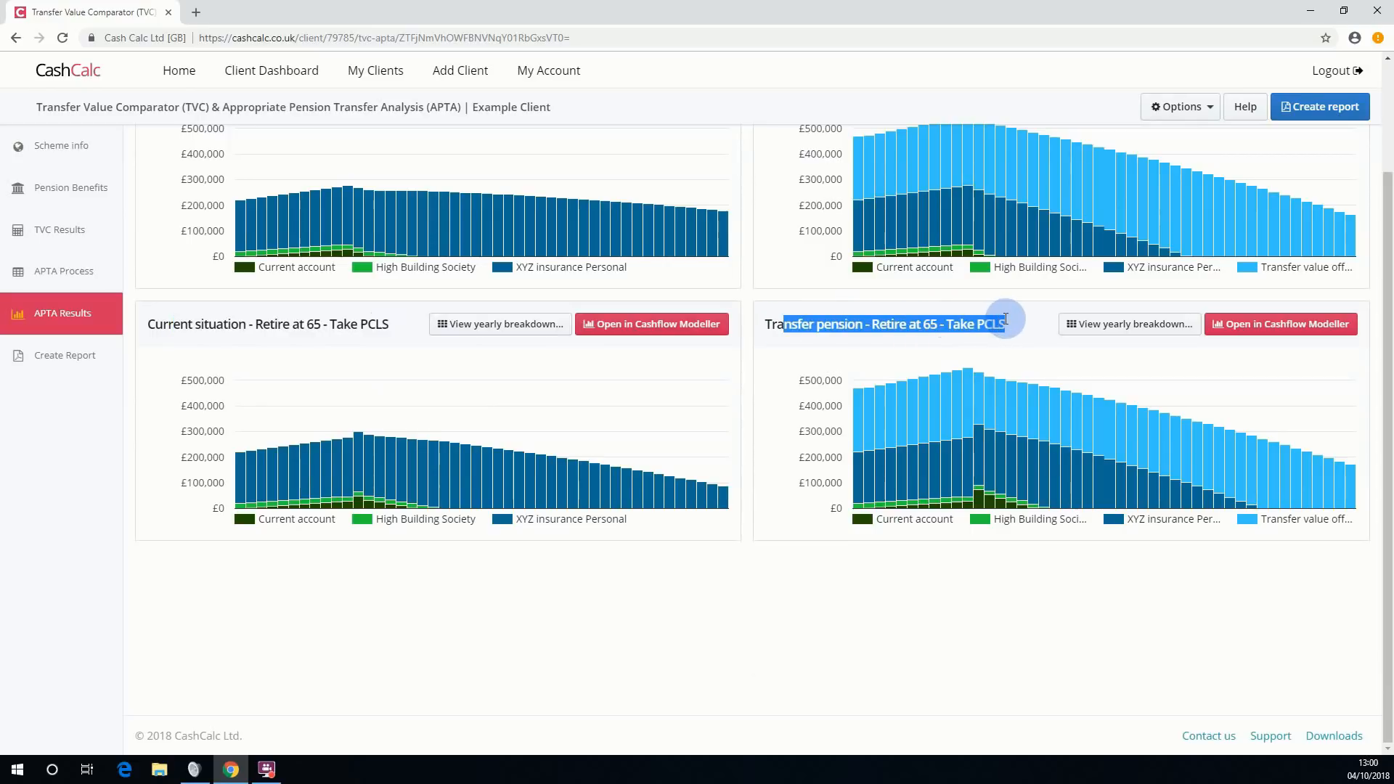
scroll(907, 416, "up", 1)
scroll(906, 416, "up", 1)
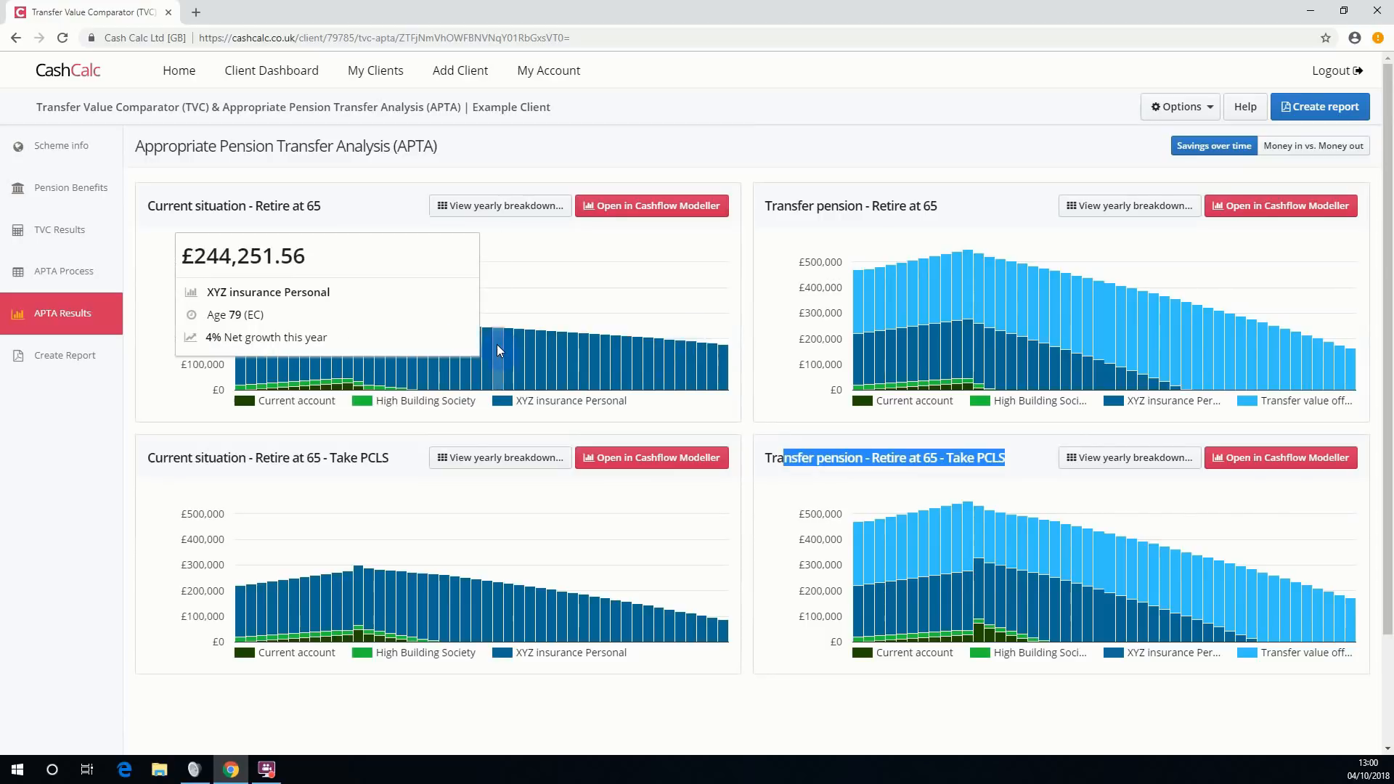
left_click(815, 361)
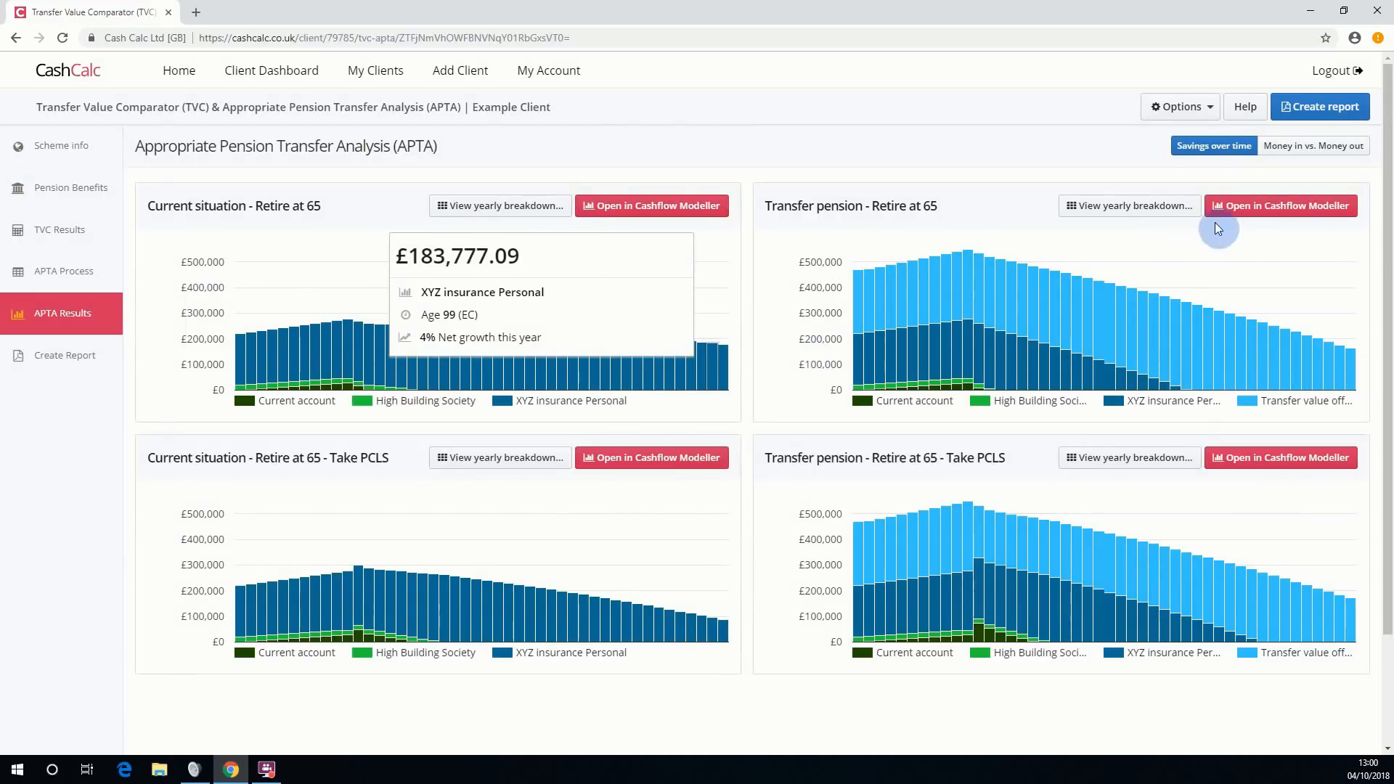
left_click(1313, 150)
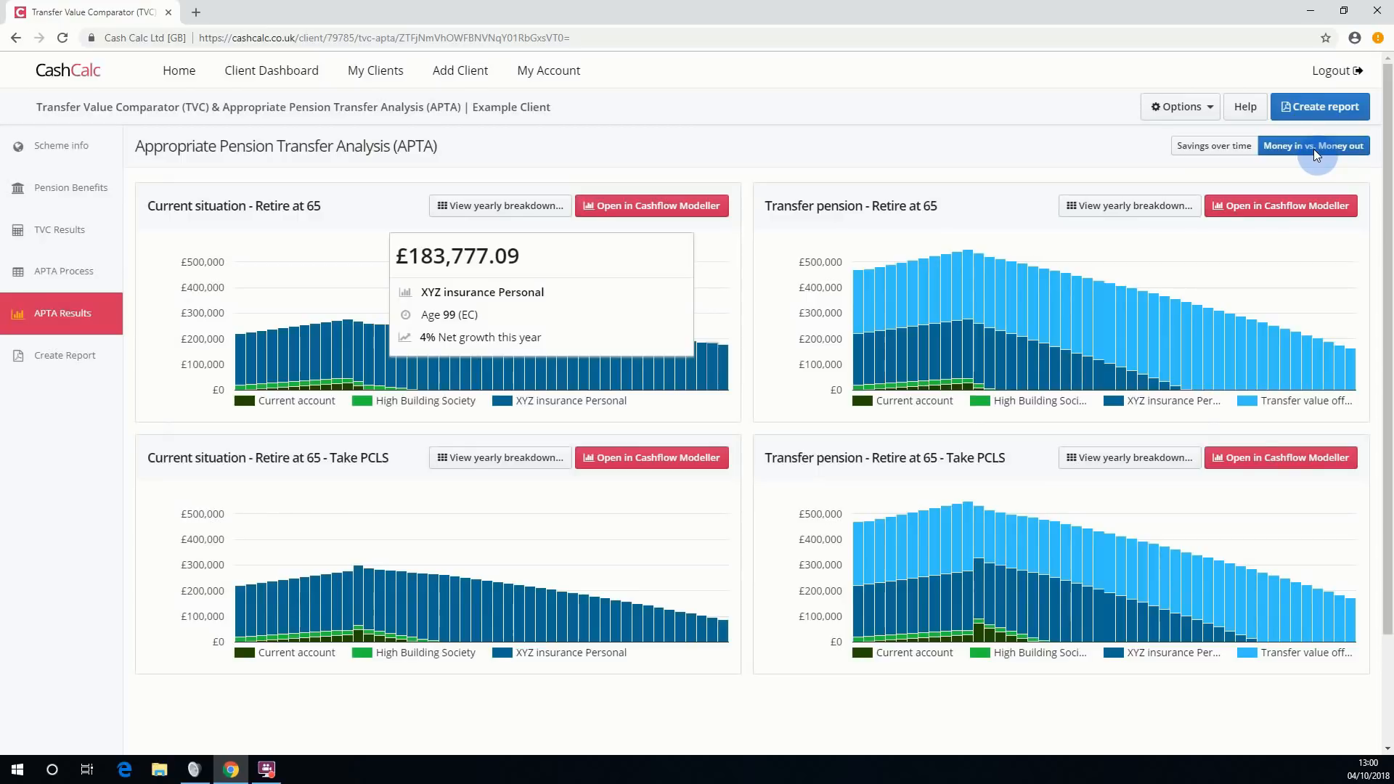
mouse_move(281, 321)
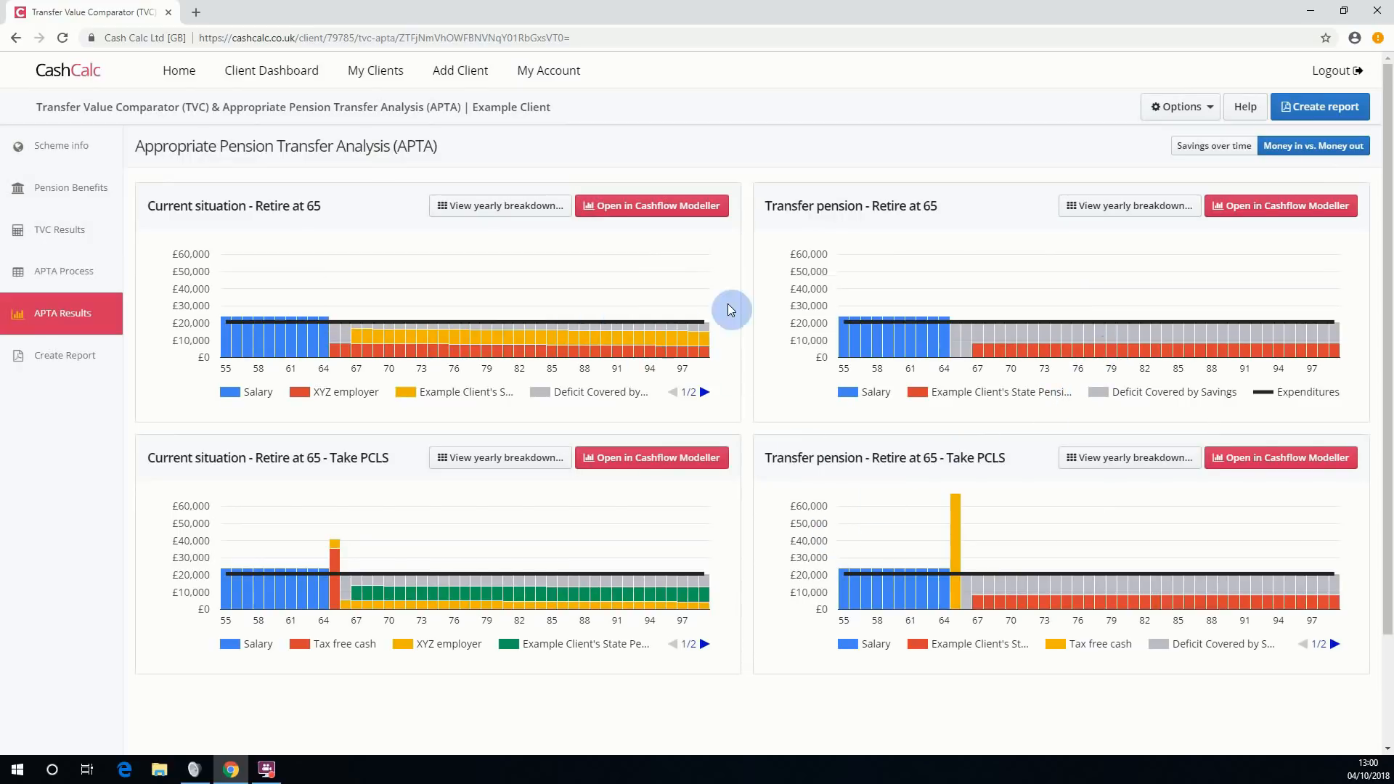
Open the Transfer pension - Retire at 65 forecast in the Cashflow Modeller, view its savings chart, and go to its stress testing.
left_click(689, 208)
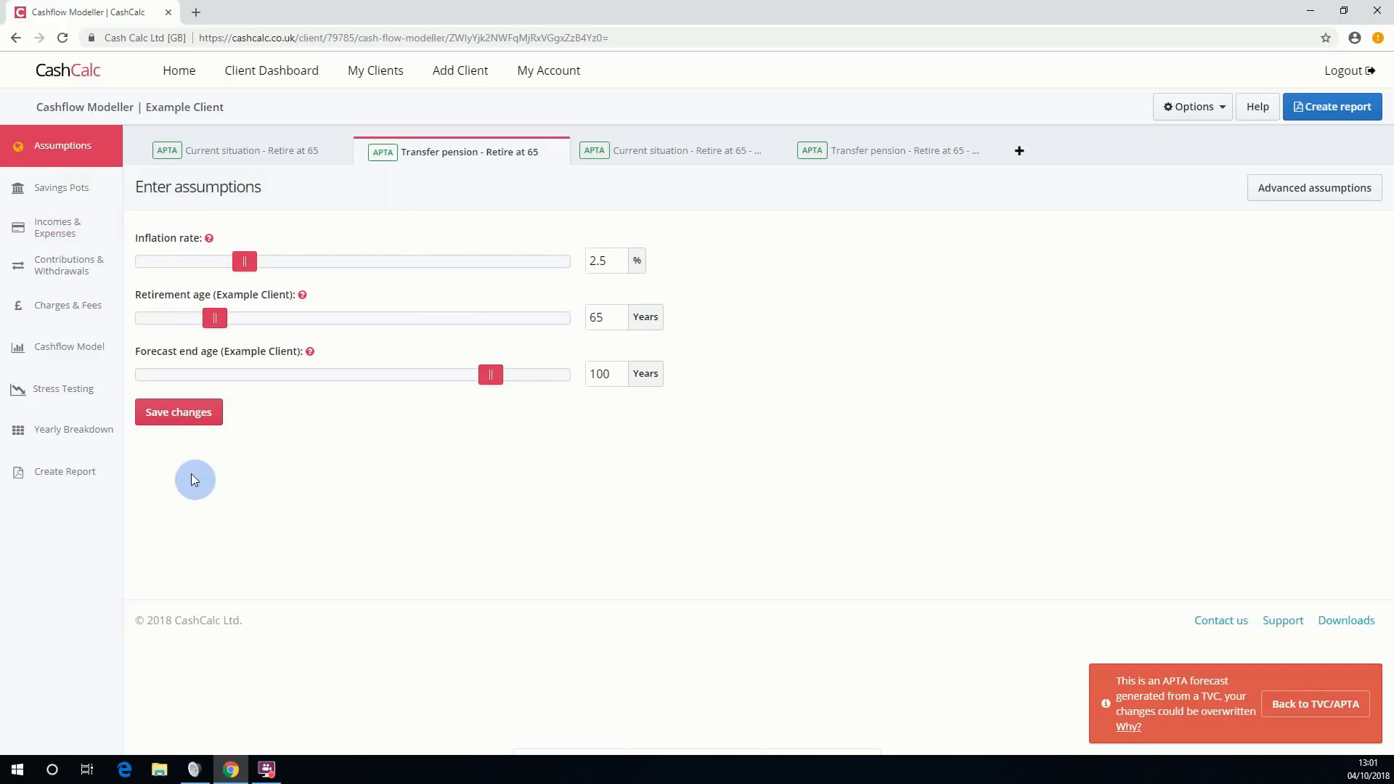
left_click(78, 350)
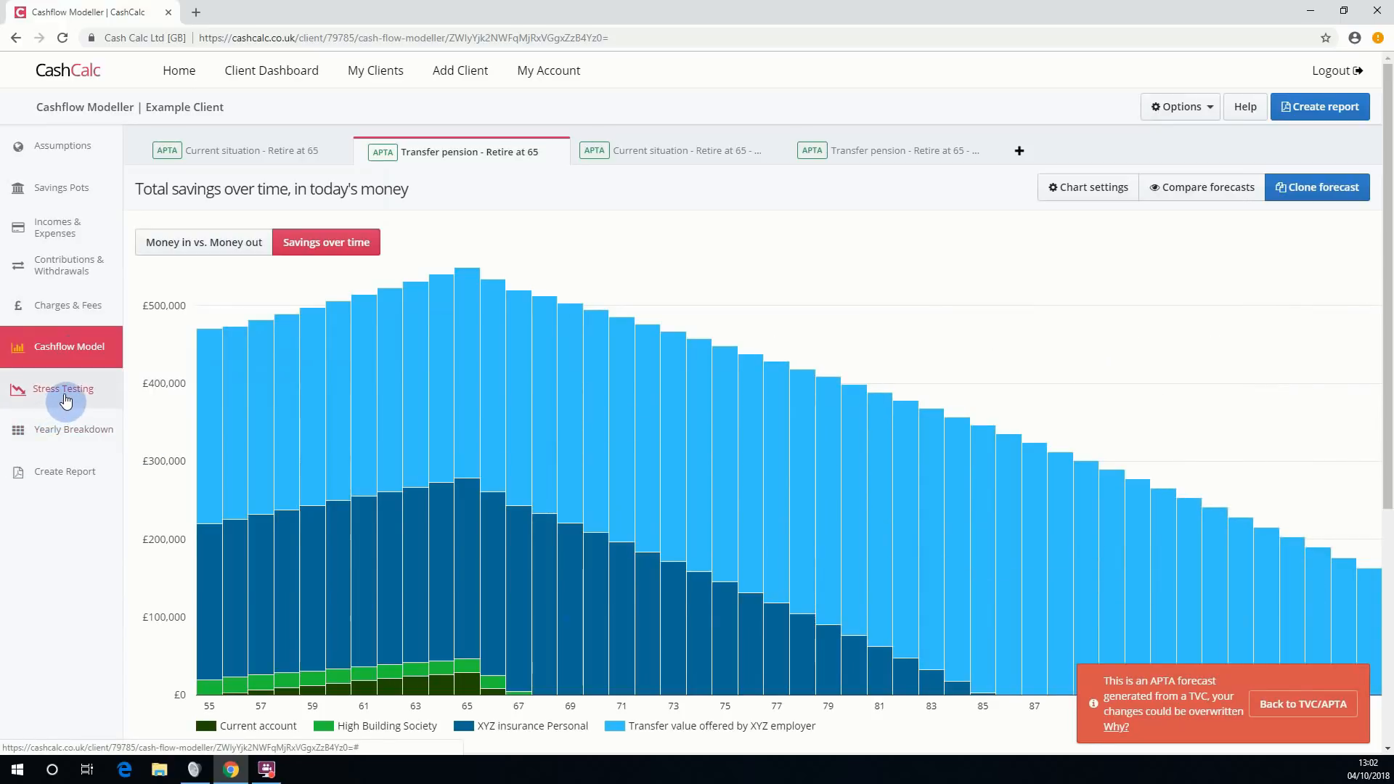
mouse_move(65, 399)
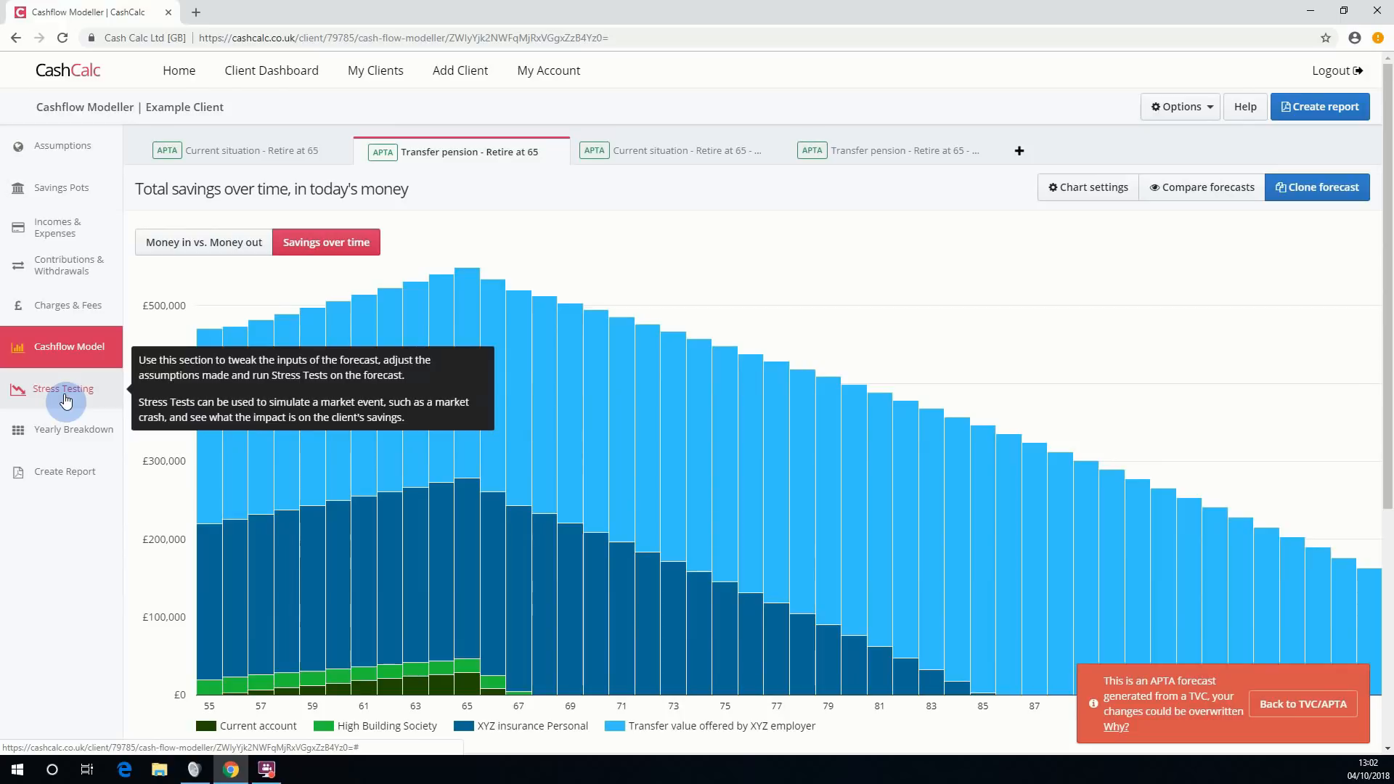
left_click(65, 398)
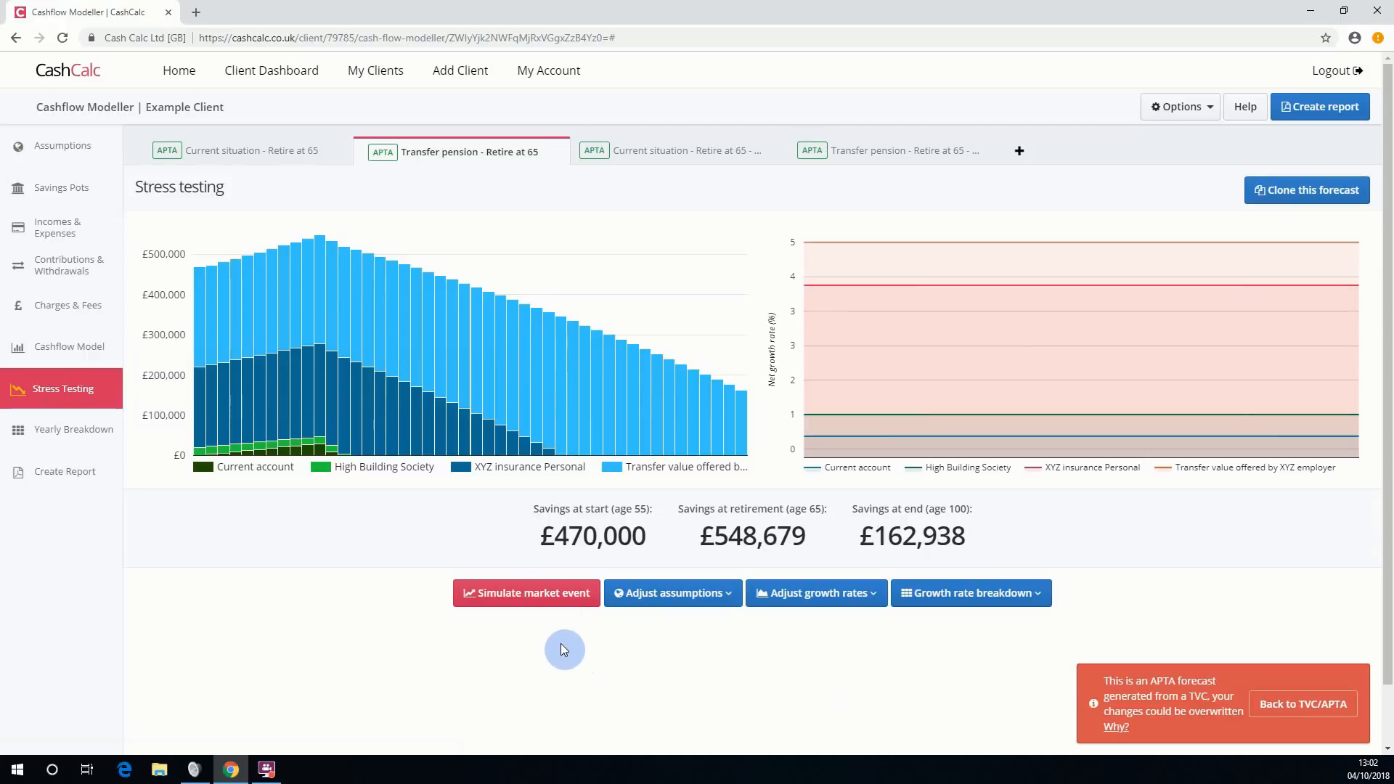
Simulate and apply the GPD II 20% Stress Test - 5yr Recovery from age 64 on the Transfer value offered by XYZ employer pot.
left_click(561, 588)
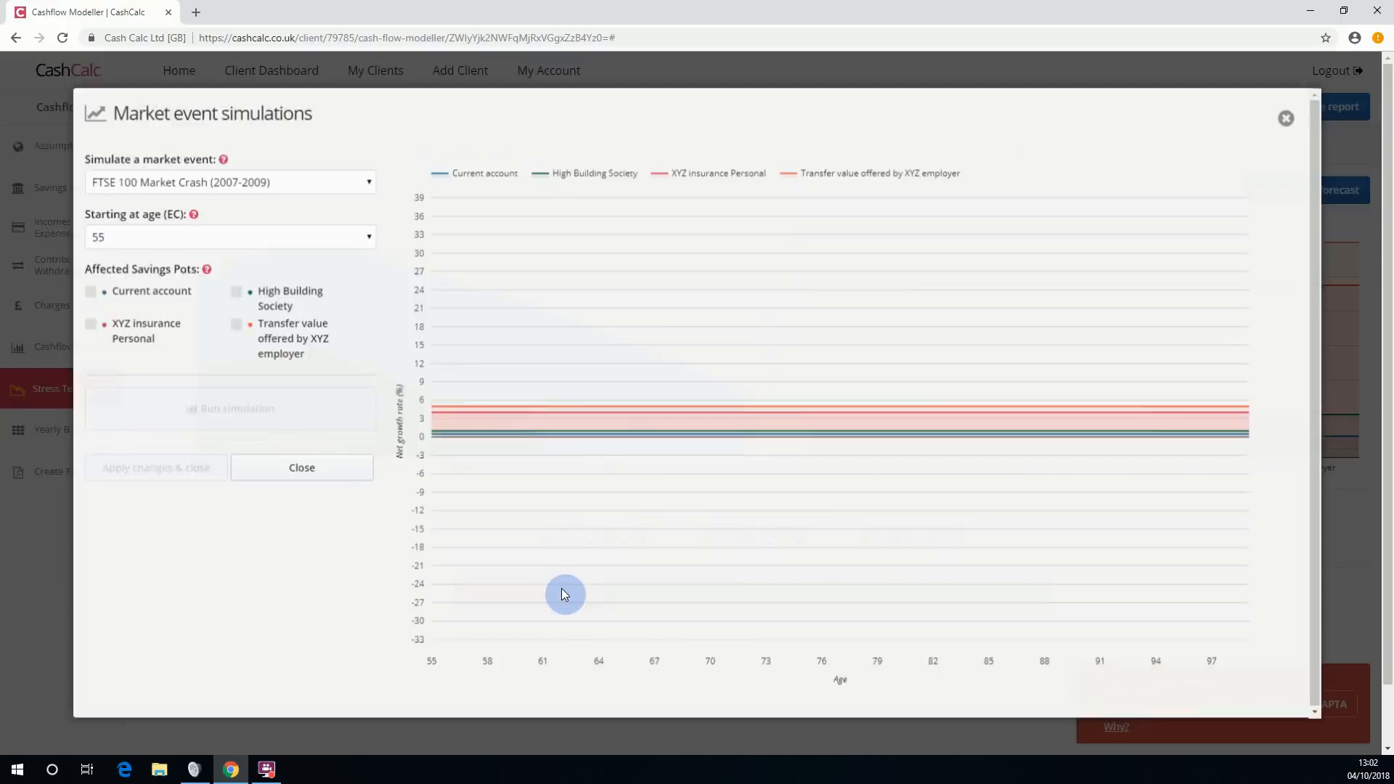
left_click(347, 182)
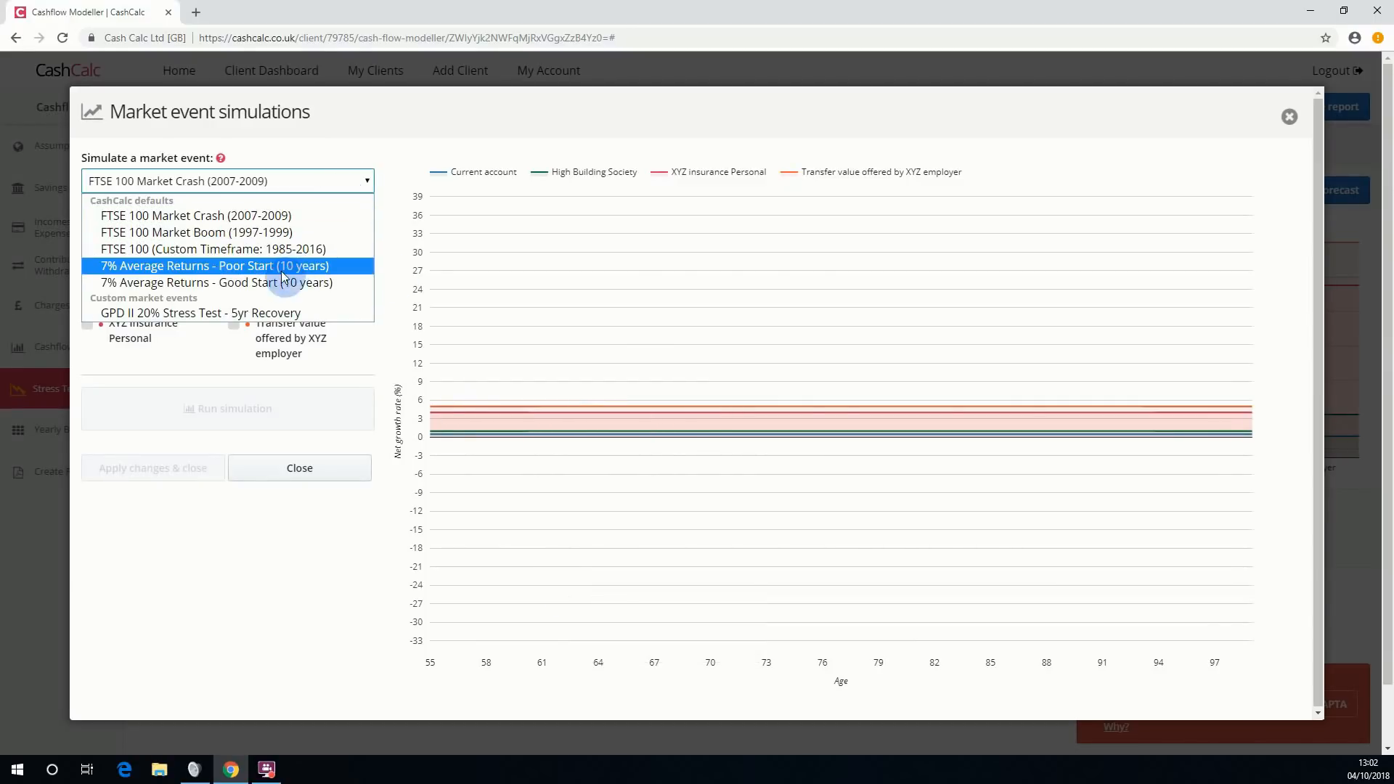
left_click(280, 313)
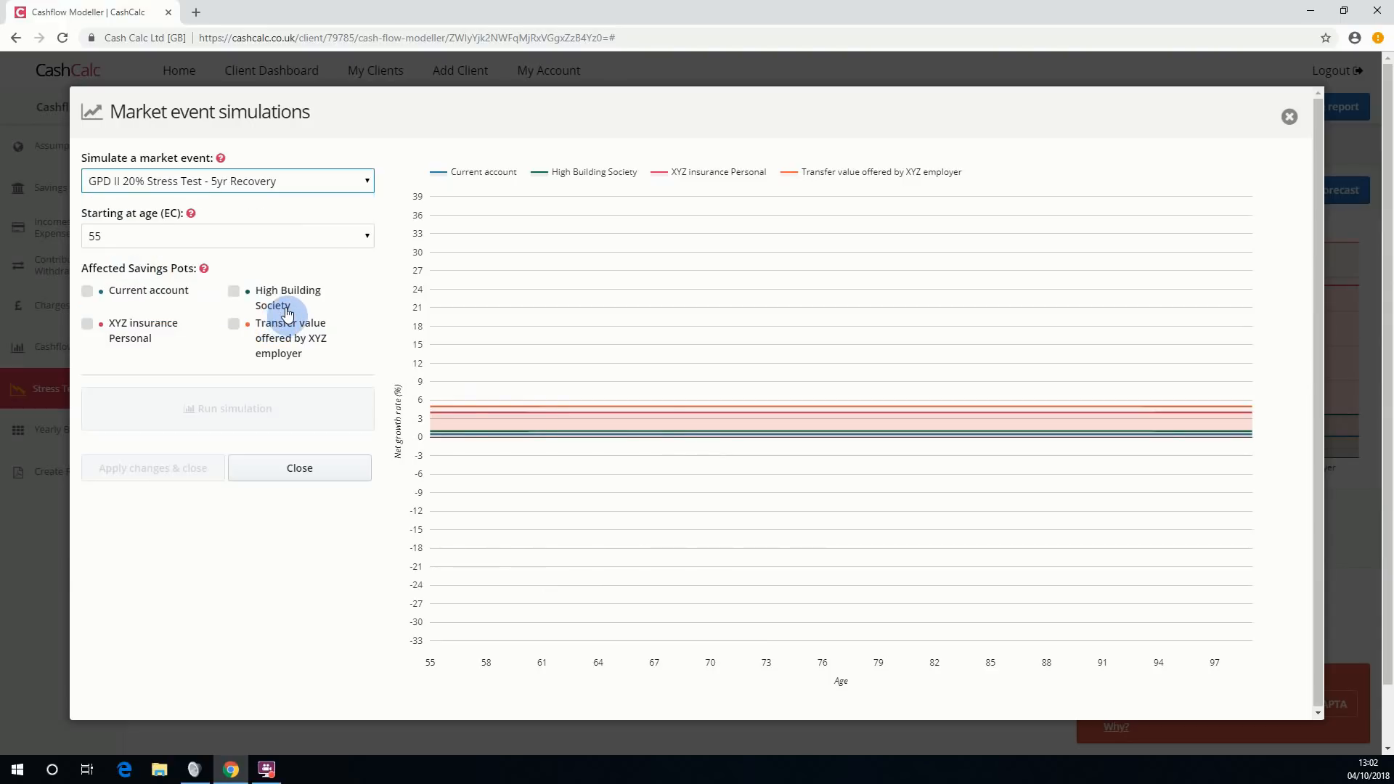
left_click(350, 237)
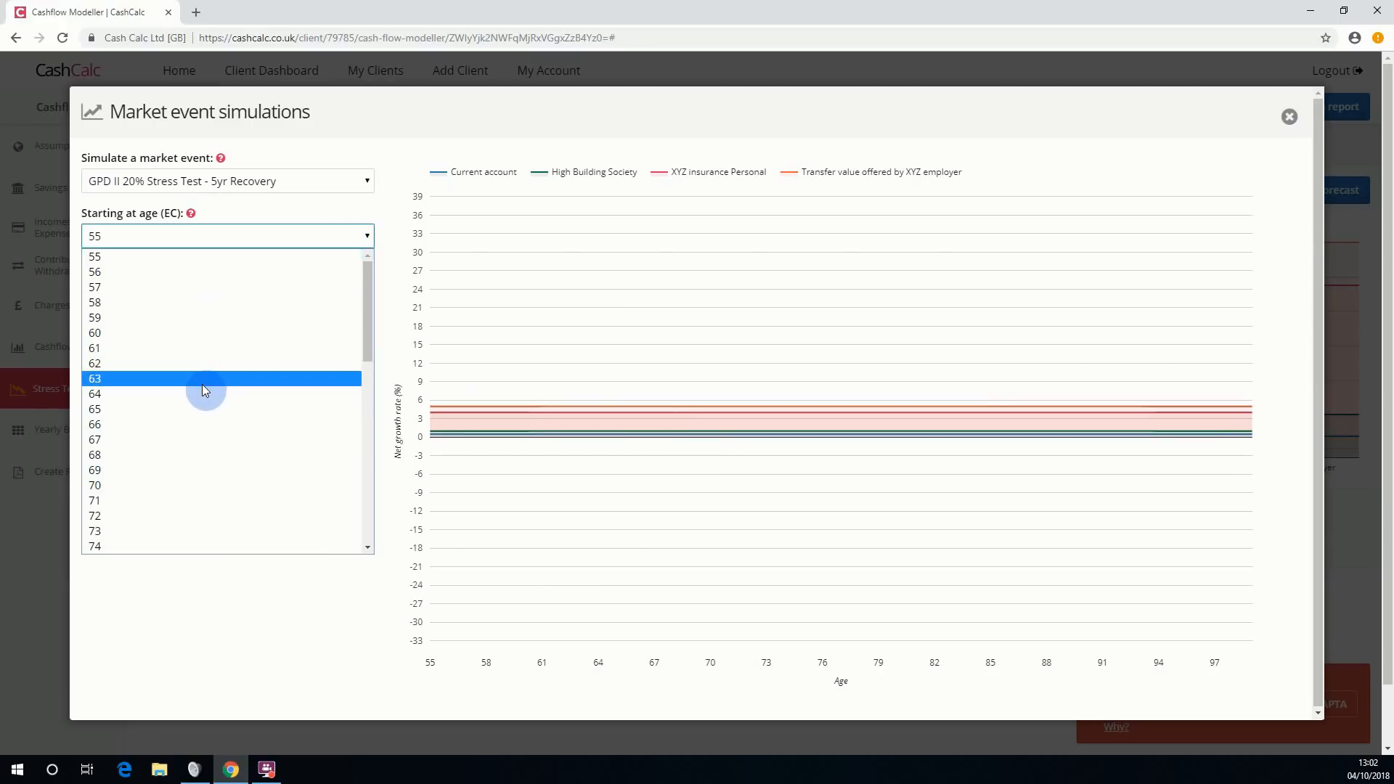
left_click(200, 394)
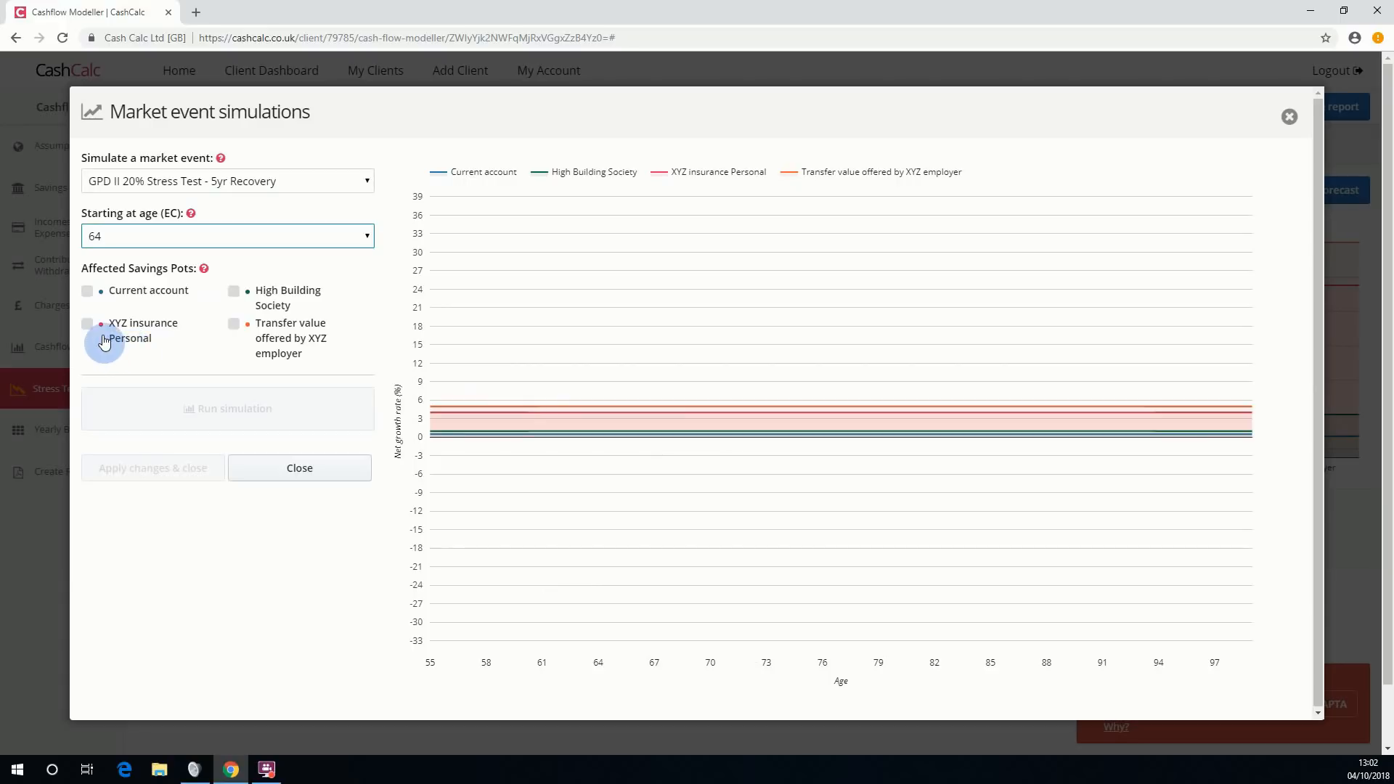
left_click(238, 328)
left_click(345, 410)
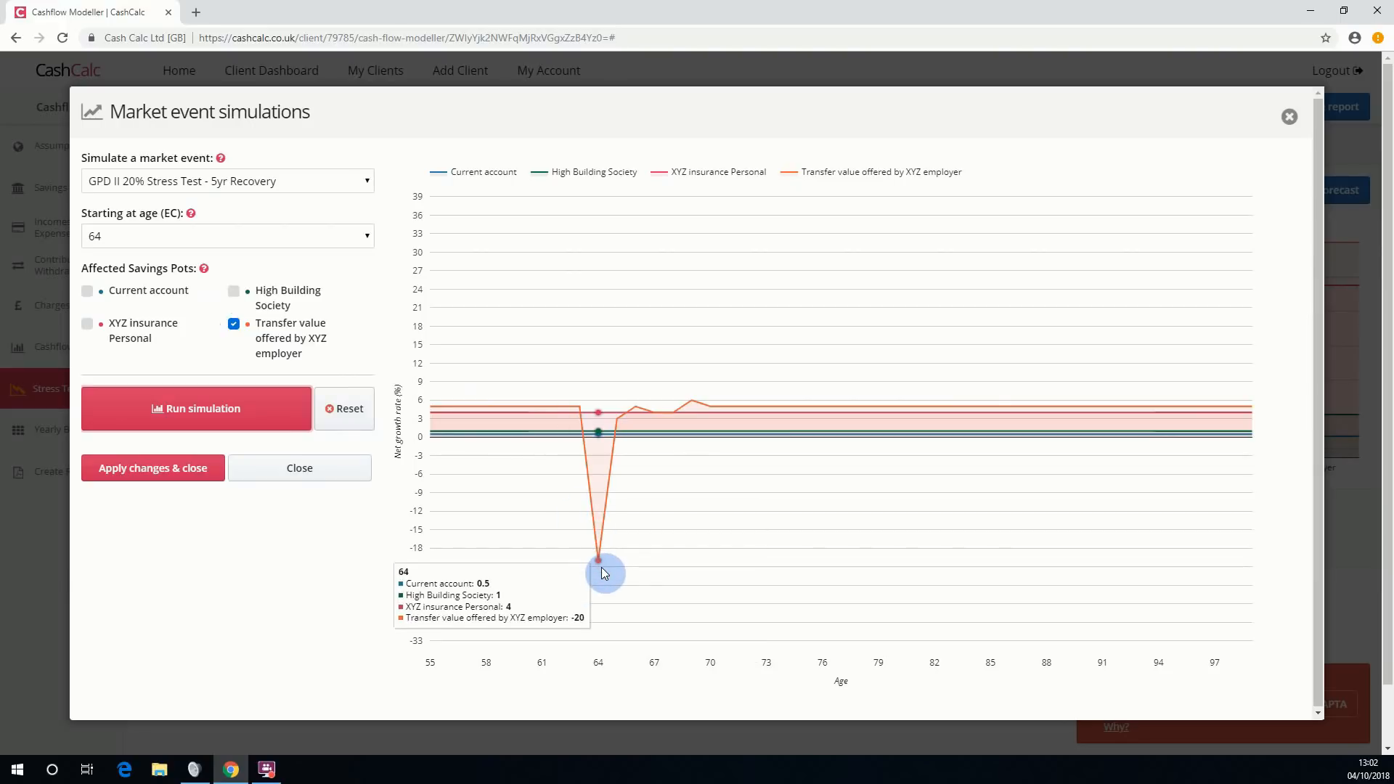
mouse_move(594, 556)
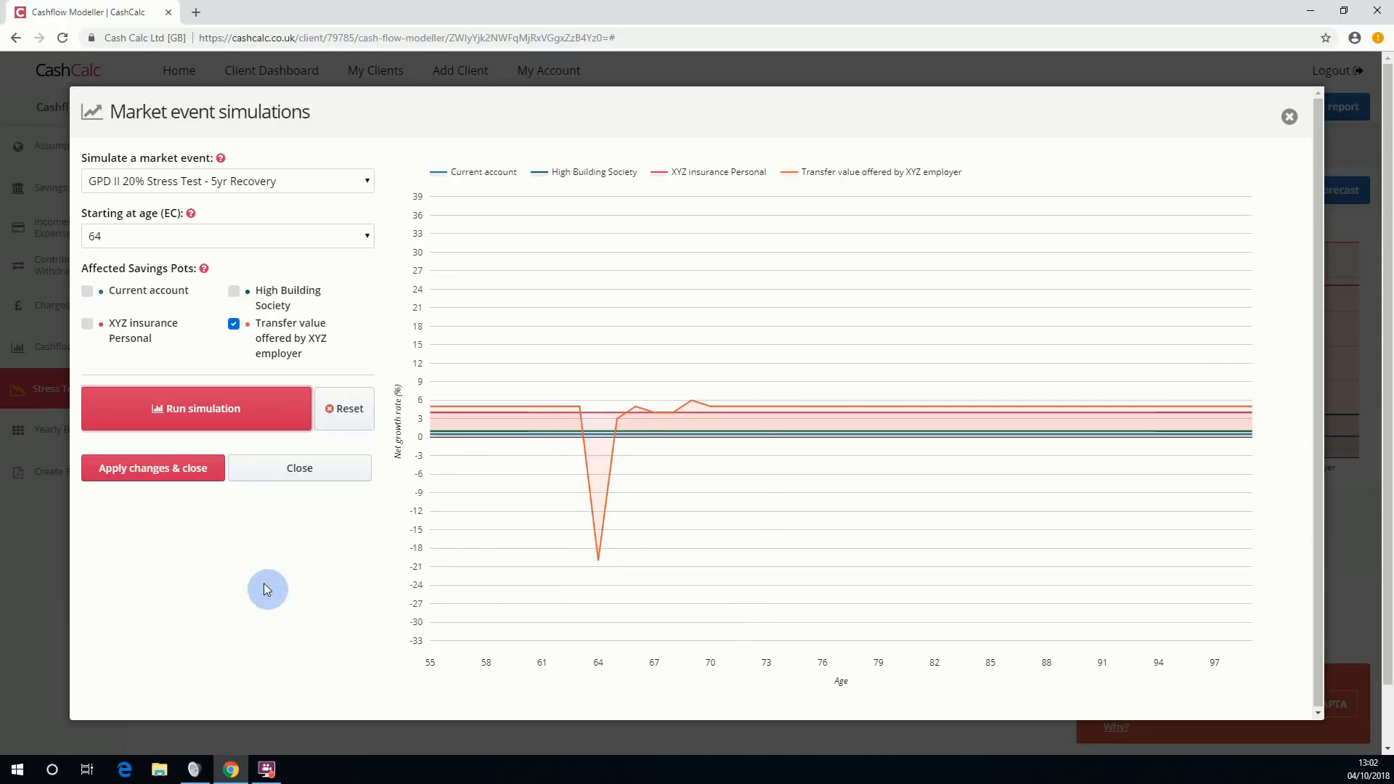
left_click(186, 466)
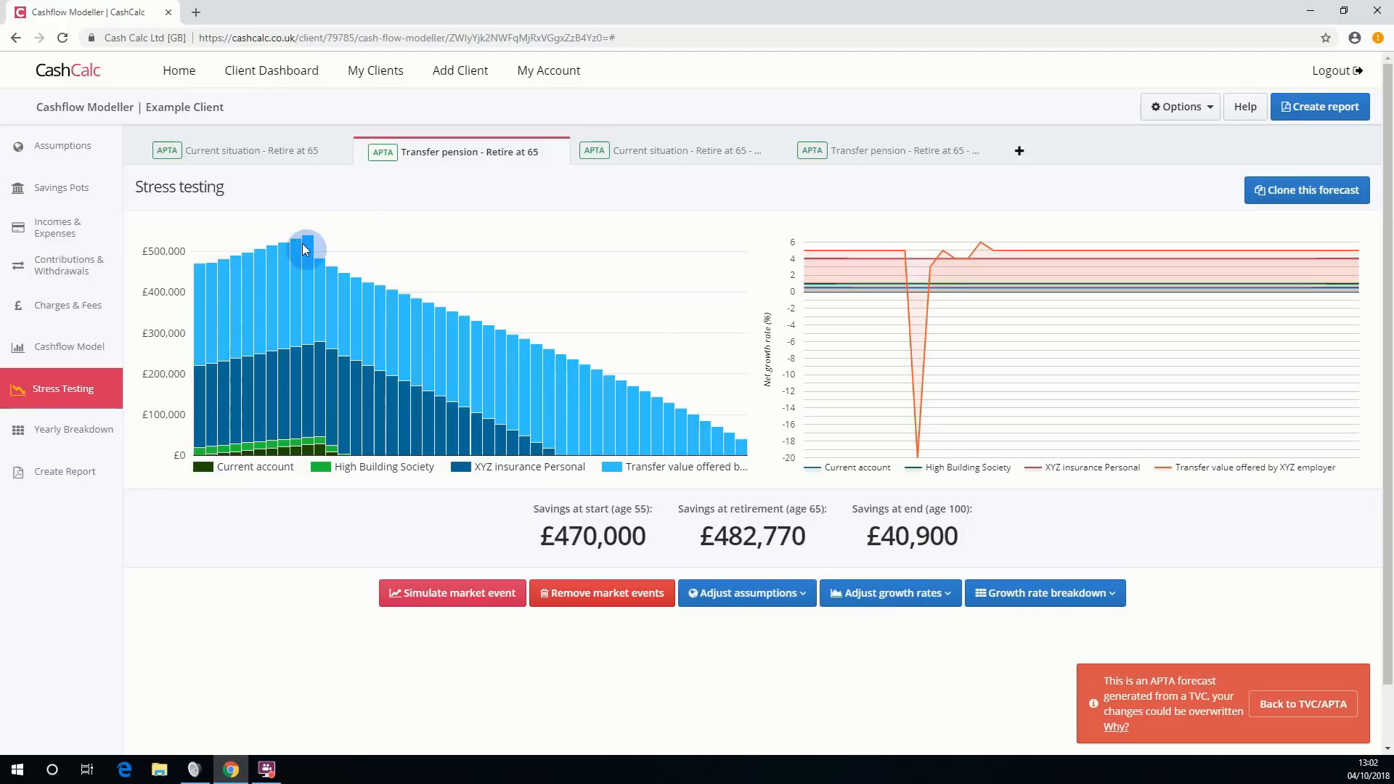
mouse_move(307, 259)
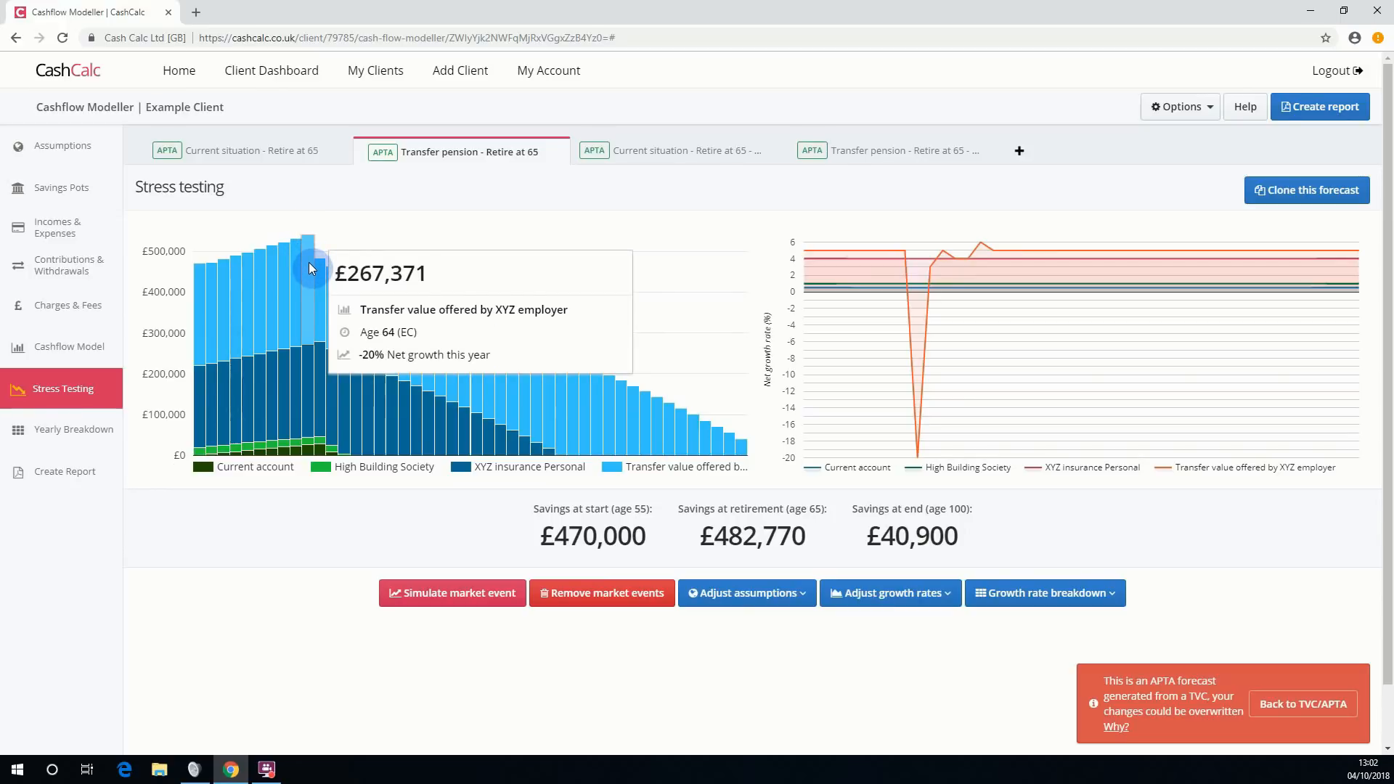
mouse_move(320, 282)
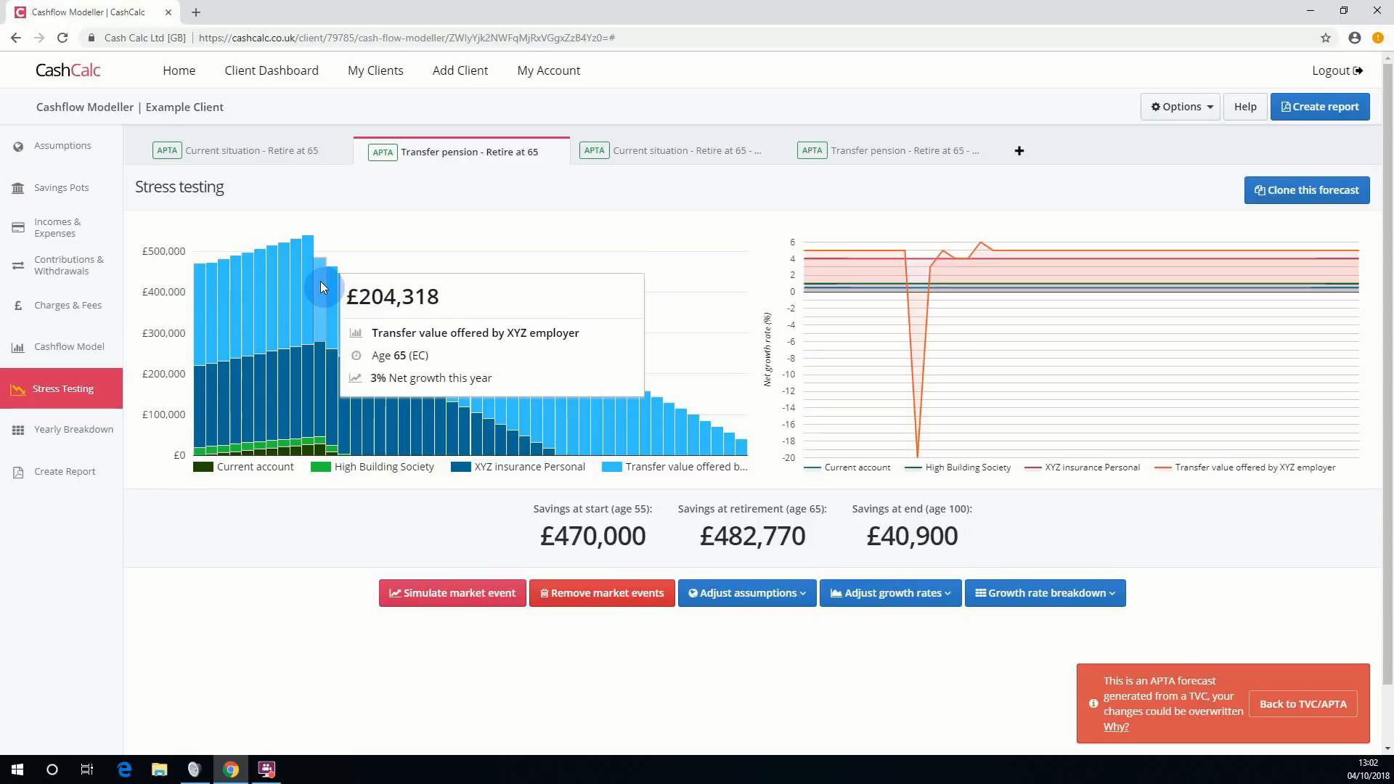
mouse_move(347, 303)
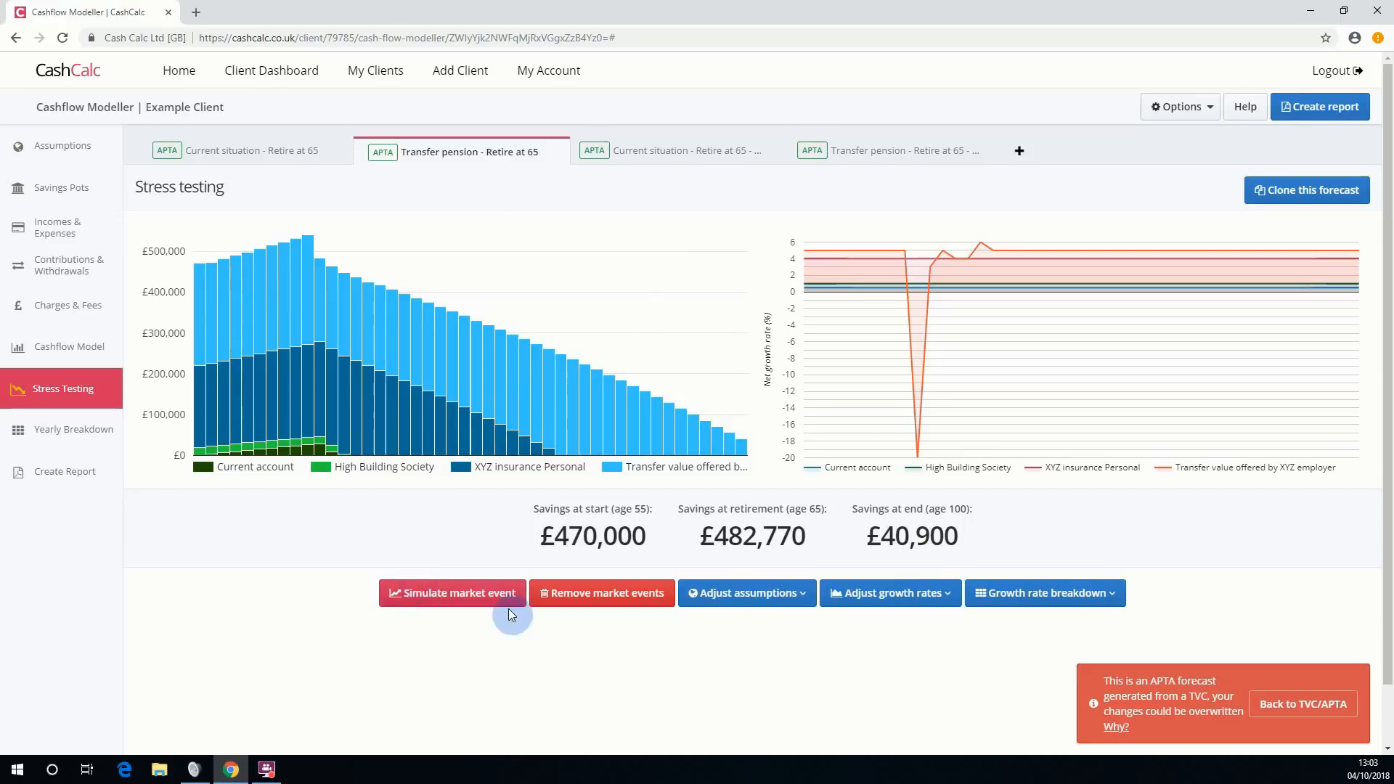
Remove all market events from the Transfer value offered by XYZ employer pot.
left_click(629, 595)
left_click(526, 409)
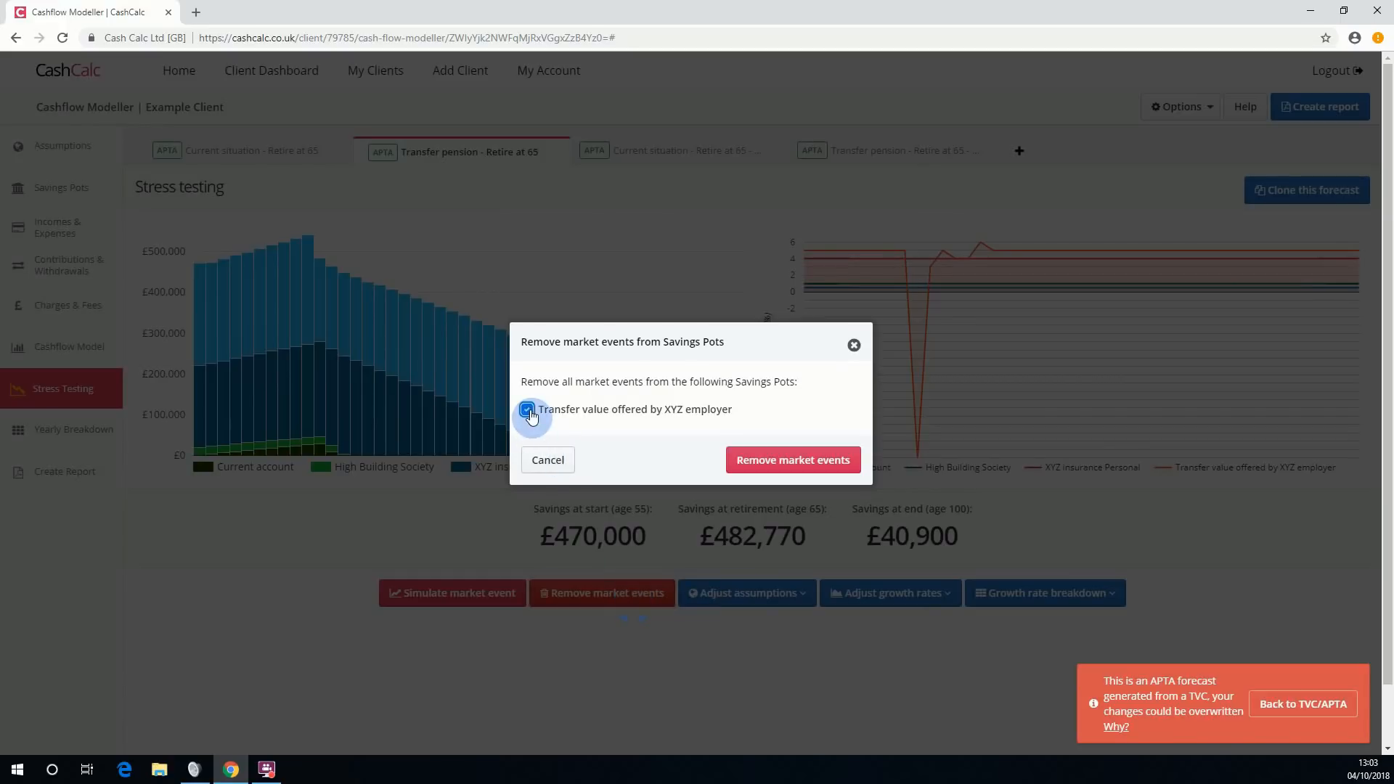
left_click(798, 460)
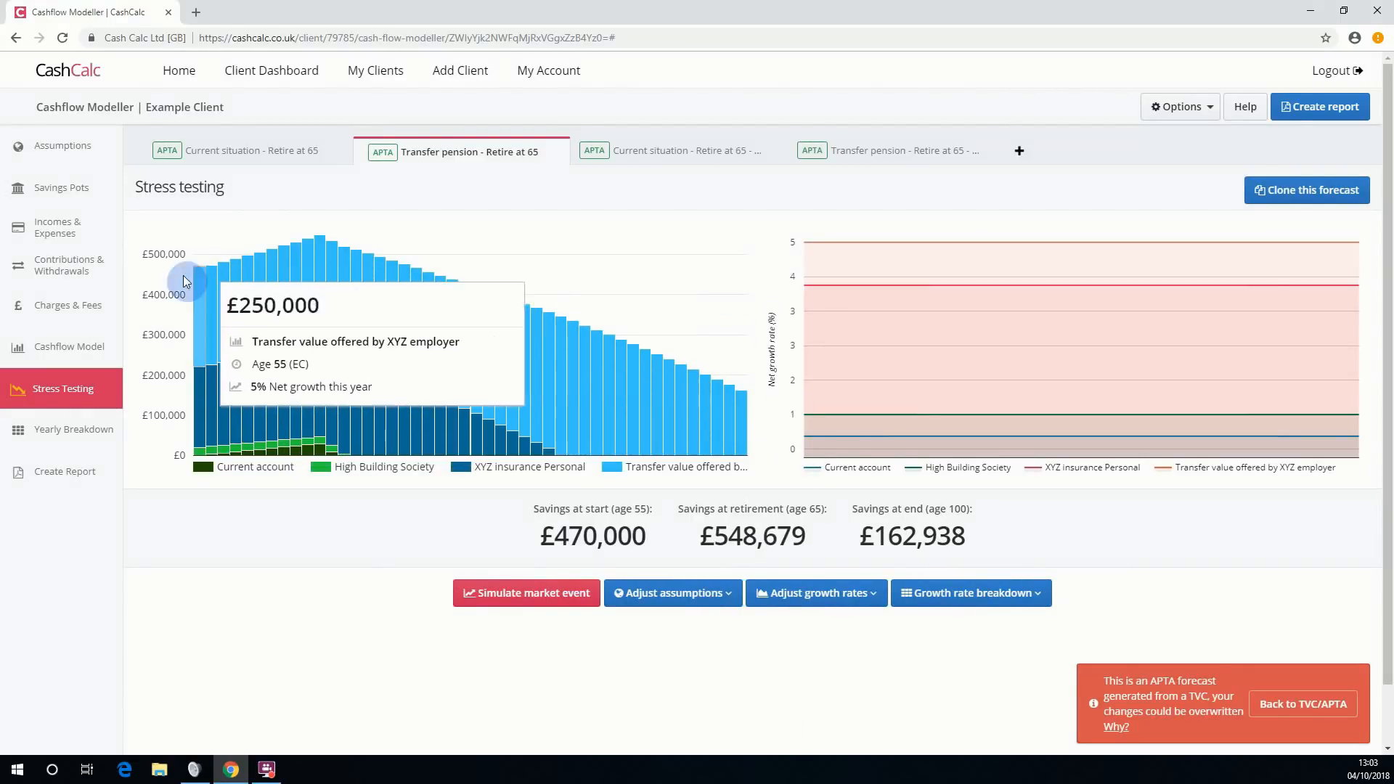
Give the Transfer value offered by XYZ employer pot a variable return format modelled on IA Mixed Balanced (20-60%) (1990-2017).
left_click(92, 201)
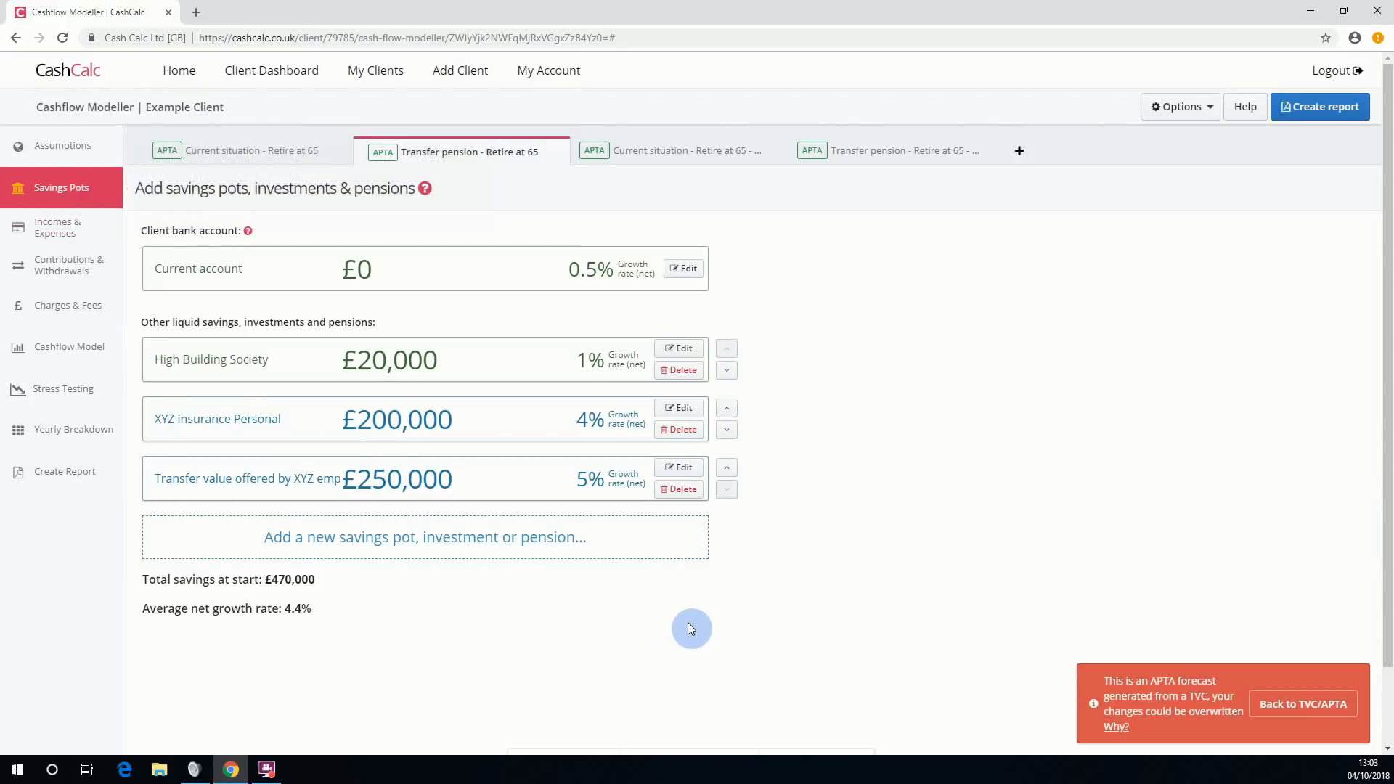
left_click(678, 468)
left_click(797, 371)
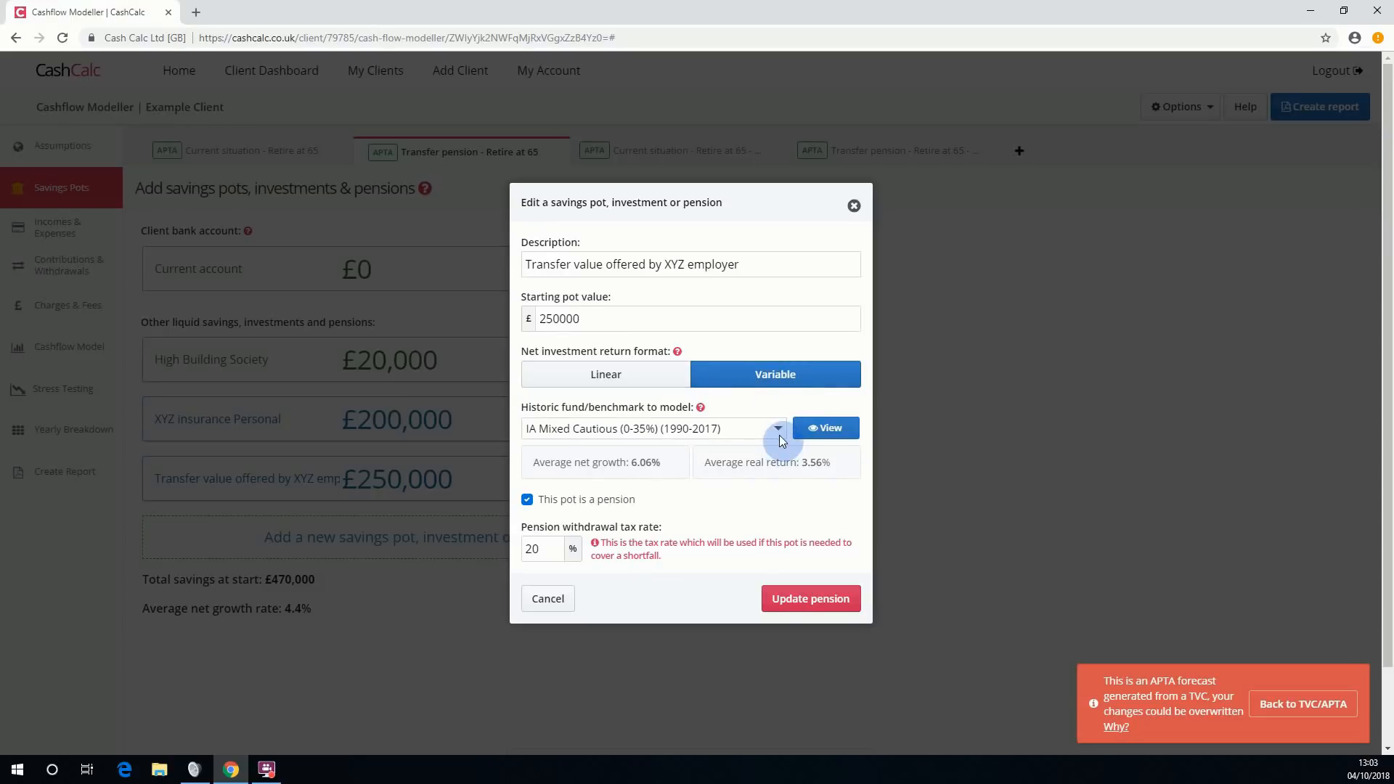
left_click(778, 434)
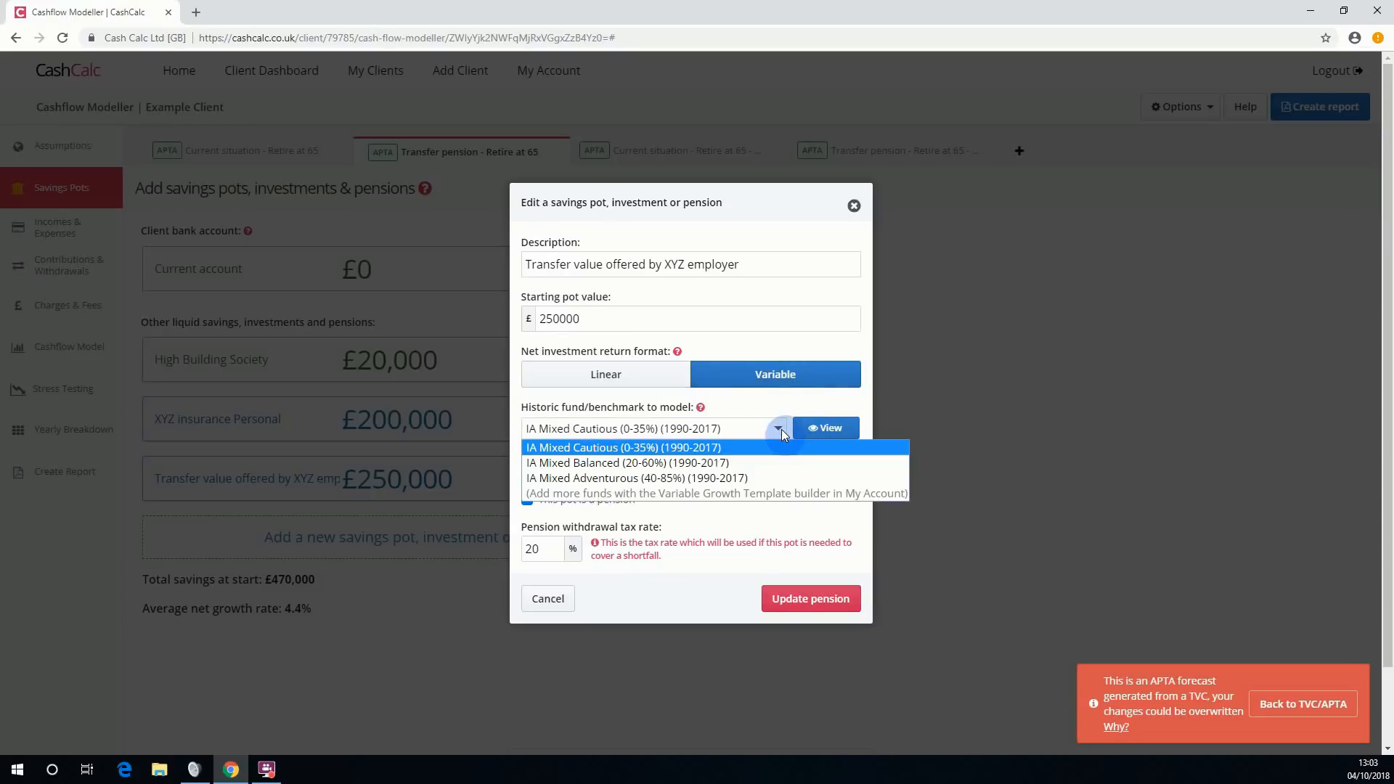
left_click(690, 465)
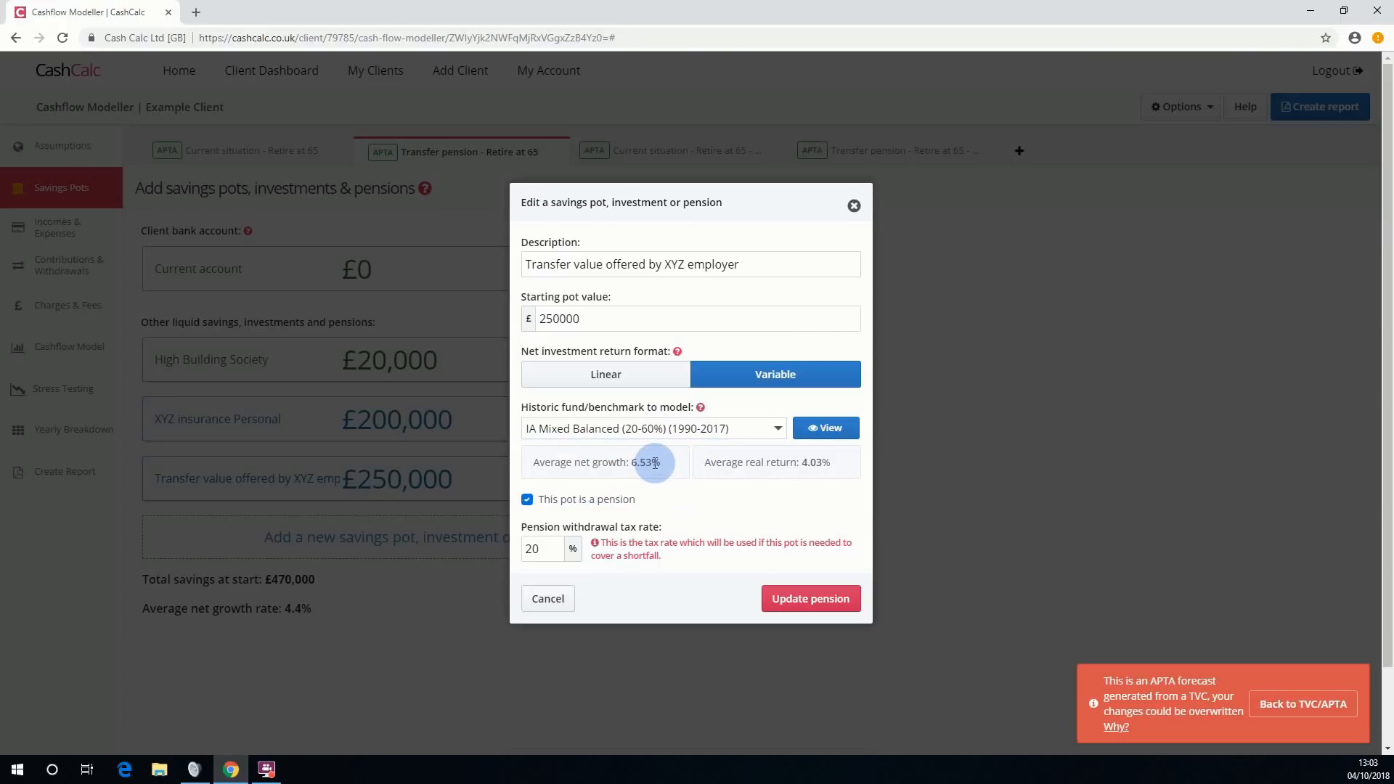
left_click_drag(659, 463, 617, 462)
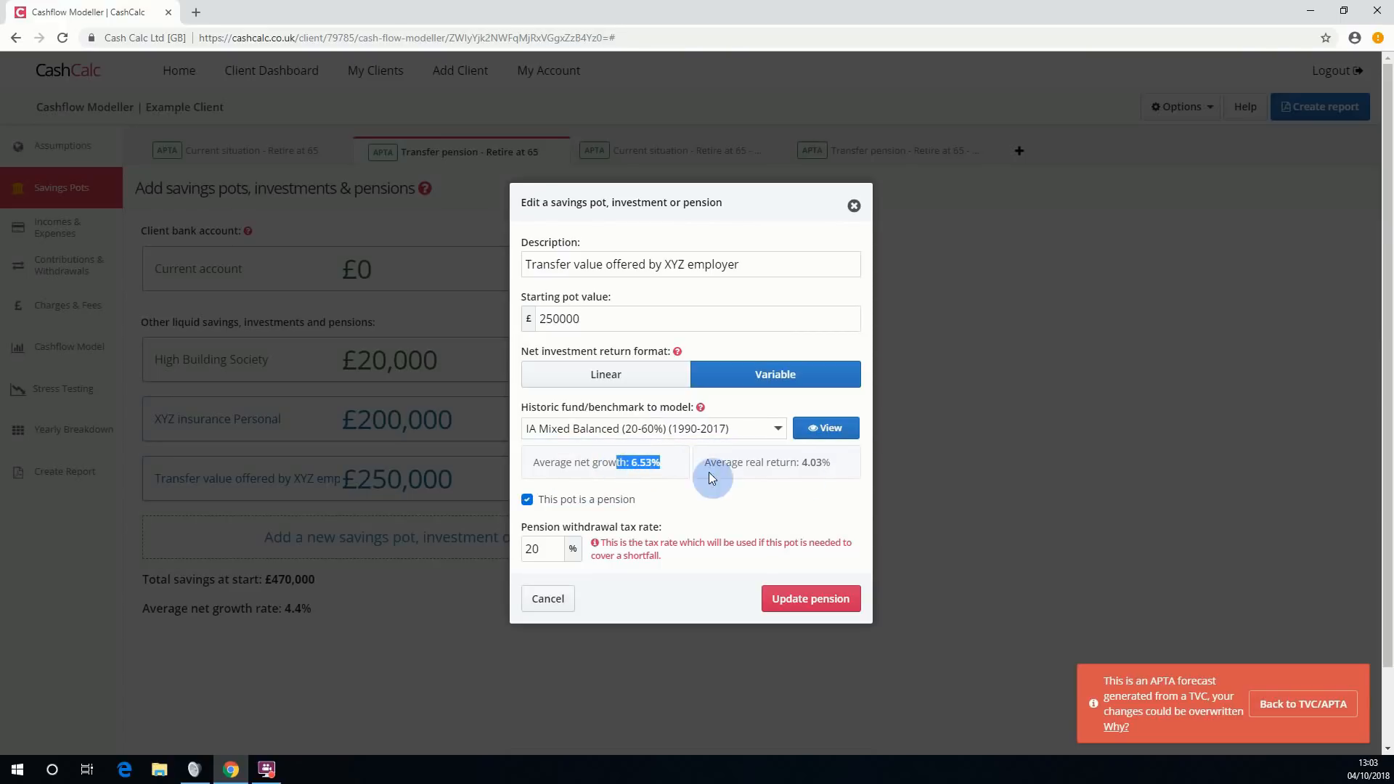
left_click(826, 461)
left_click_drag(825, 462, 781, 469)
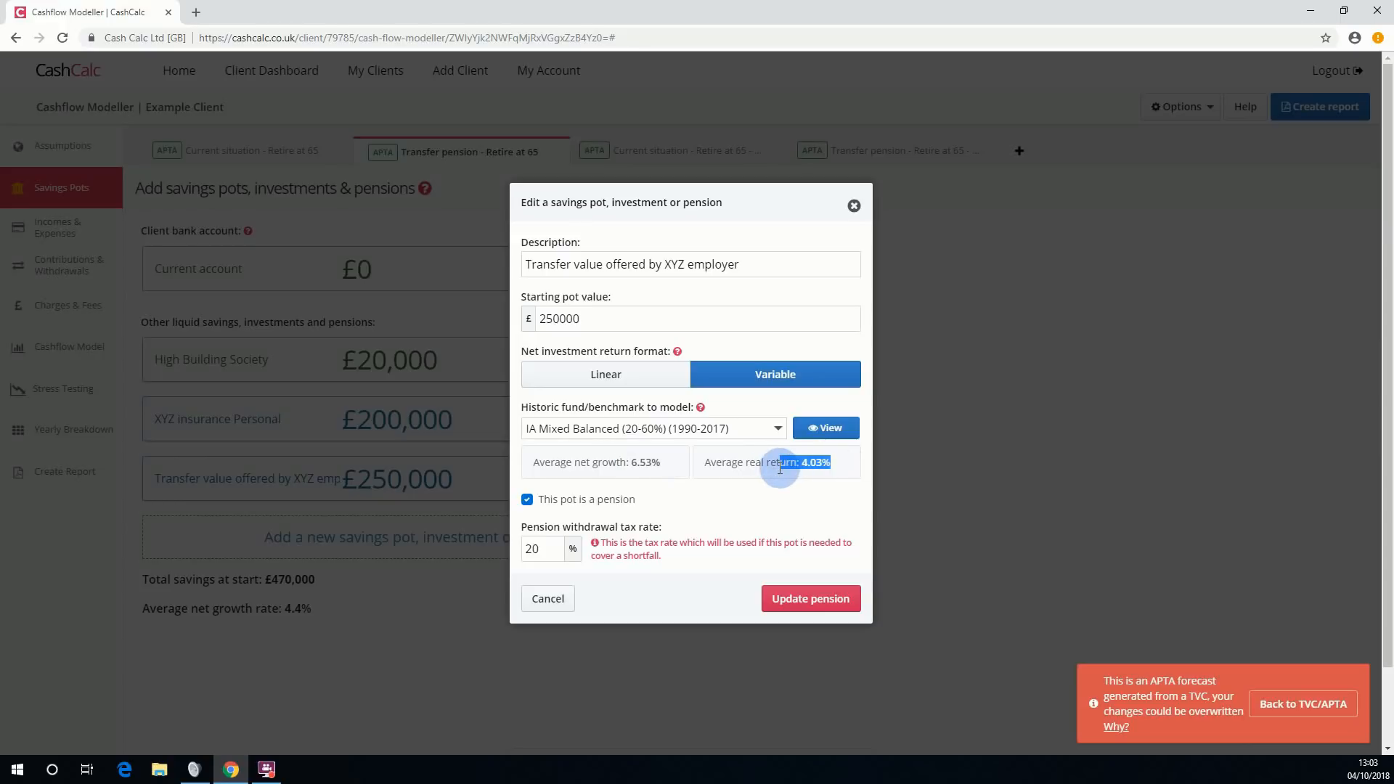
left_click(822, 598)
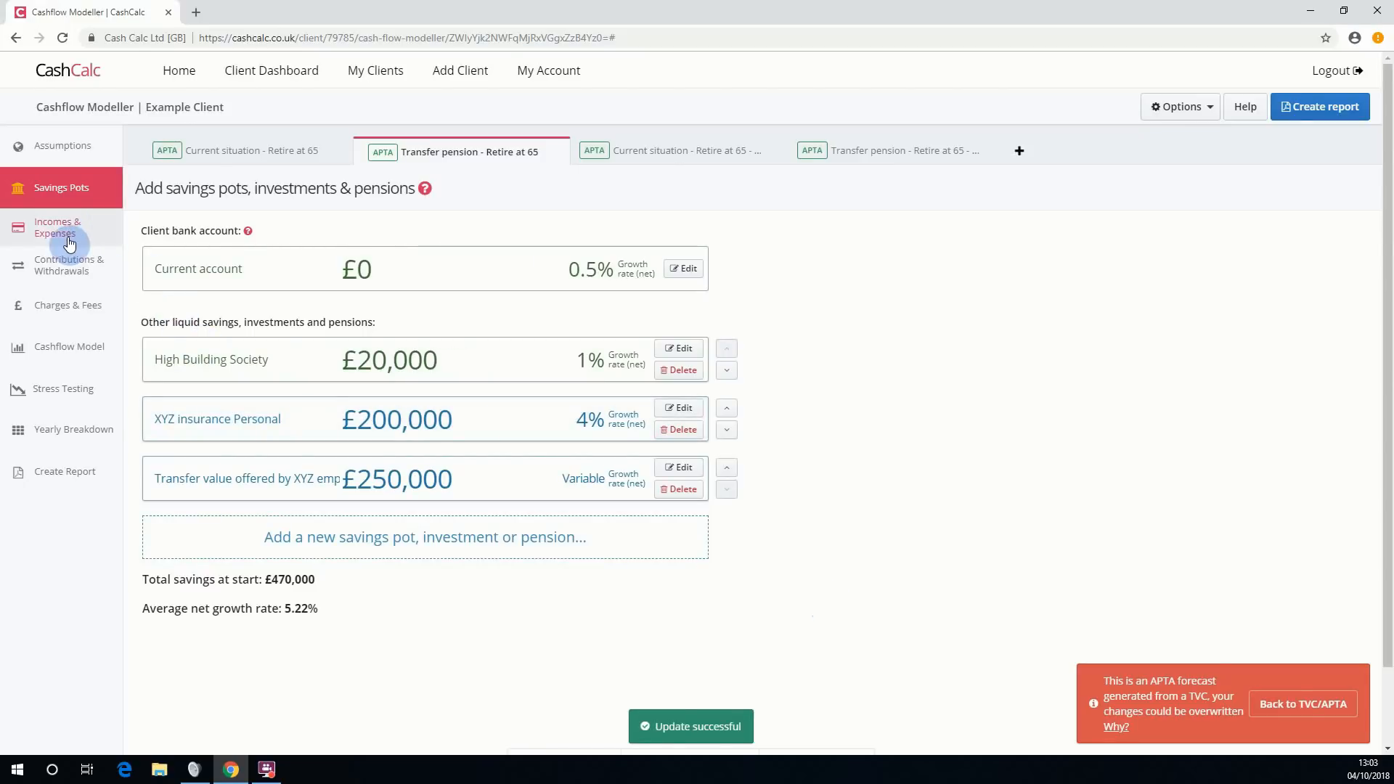
Simulate and apply the FTSE 100 Market Crash (2007-2009) from age 64 on the Transfer value offered by XYZ employer pot.
left_click(70, 348)
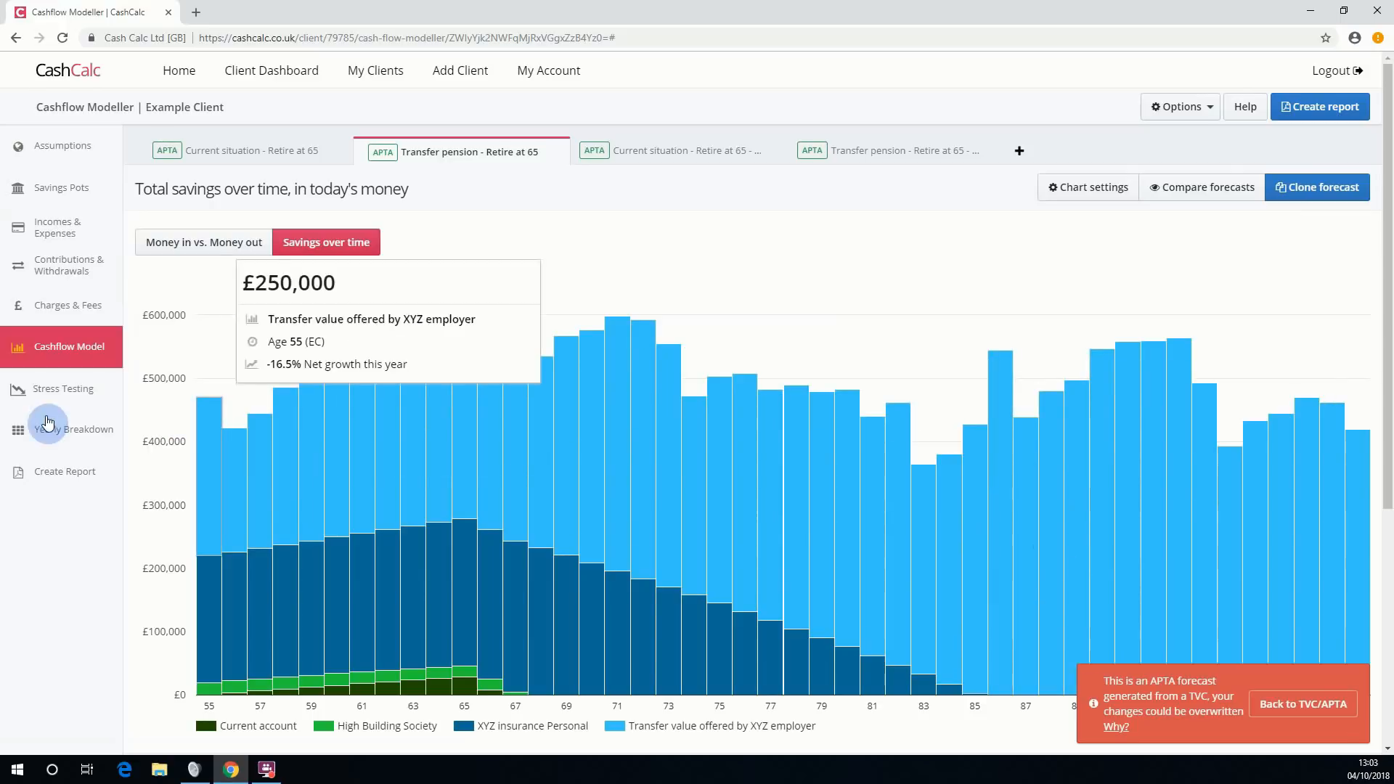
left_click(90, 403)
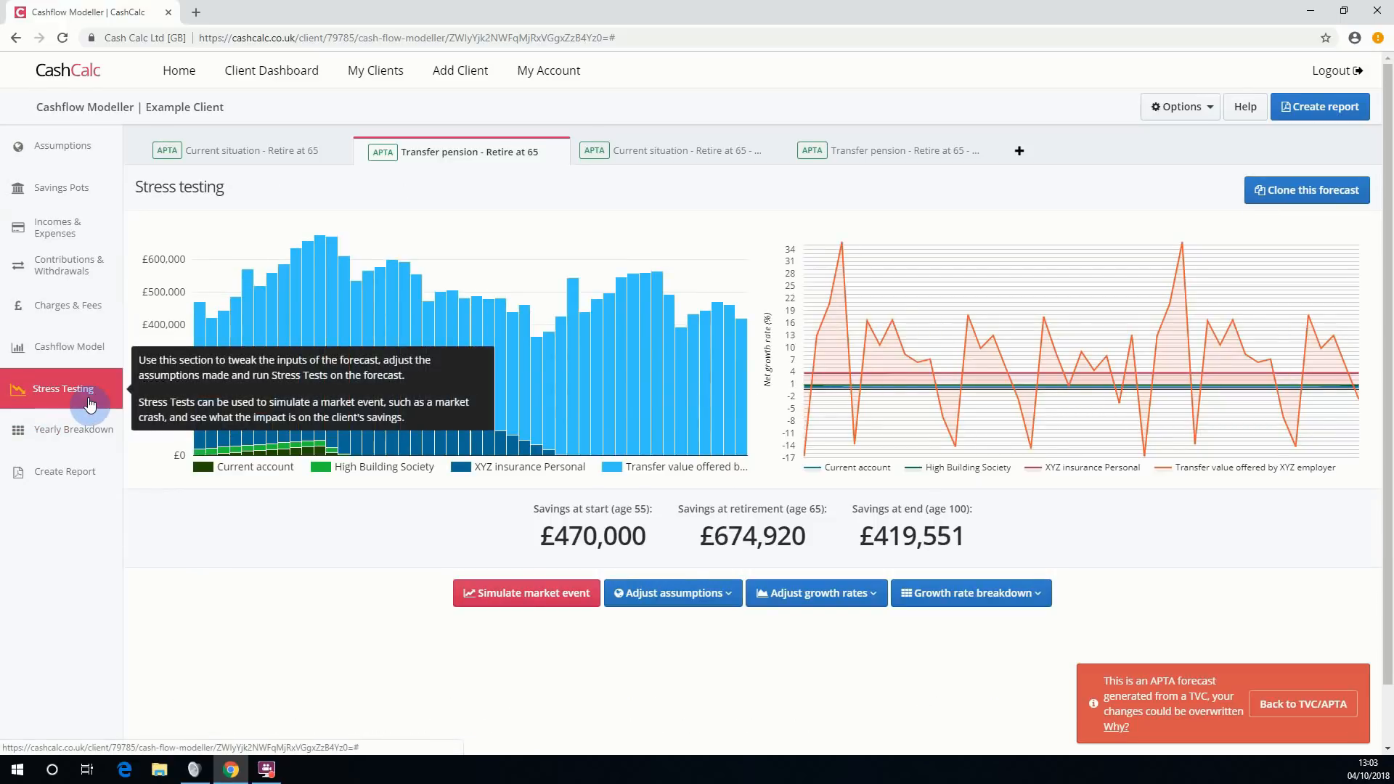
left_click(569, 602)
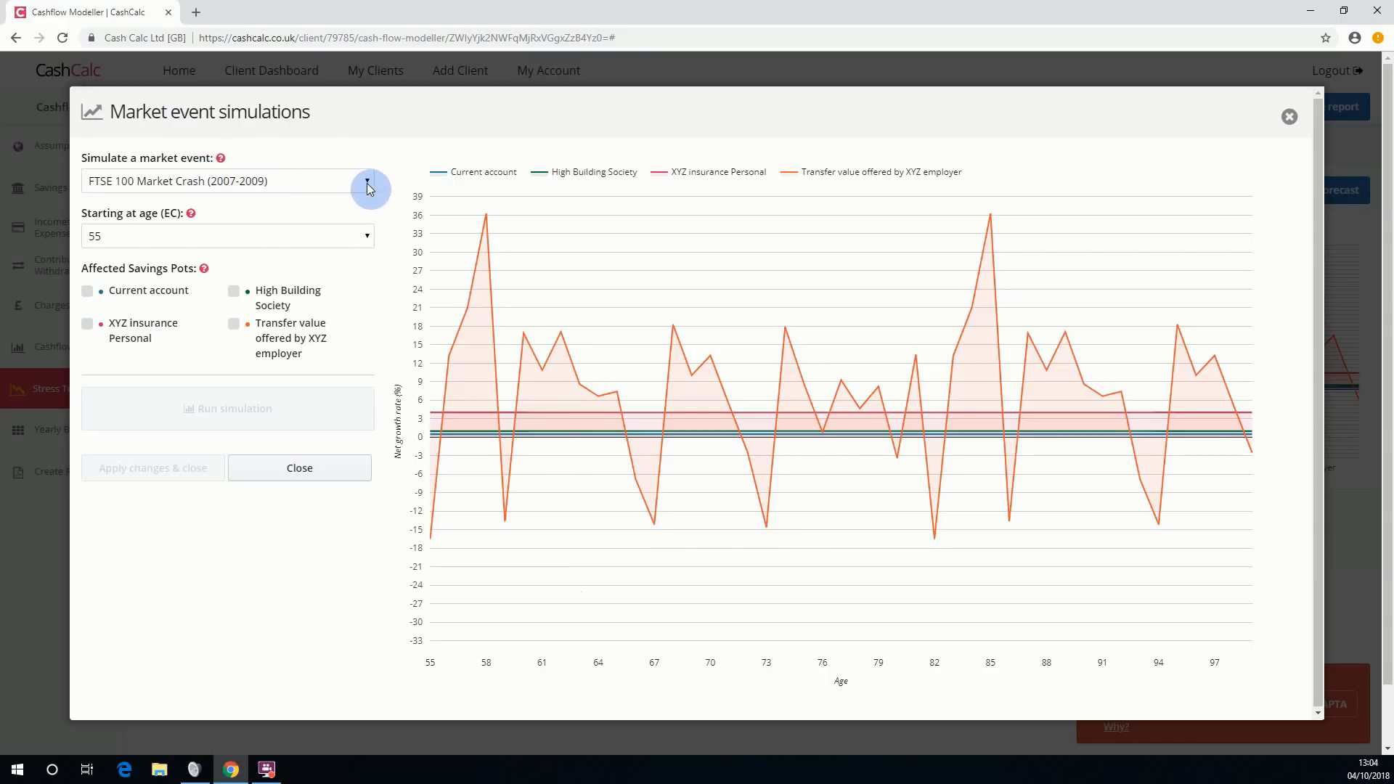
left_click(361, 238)
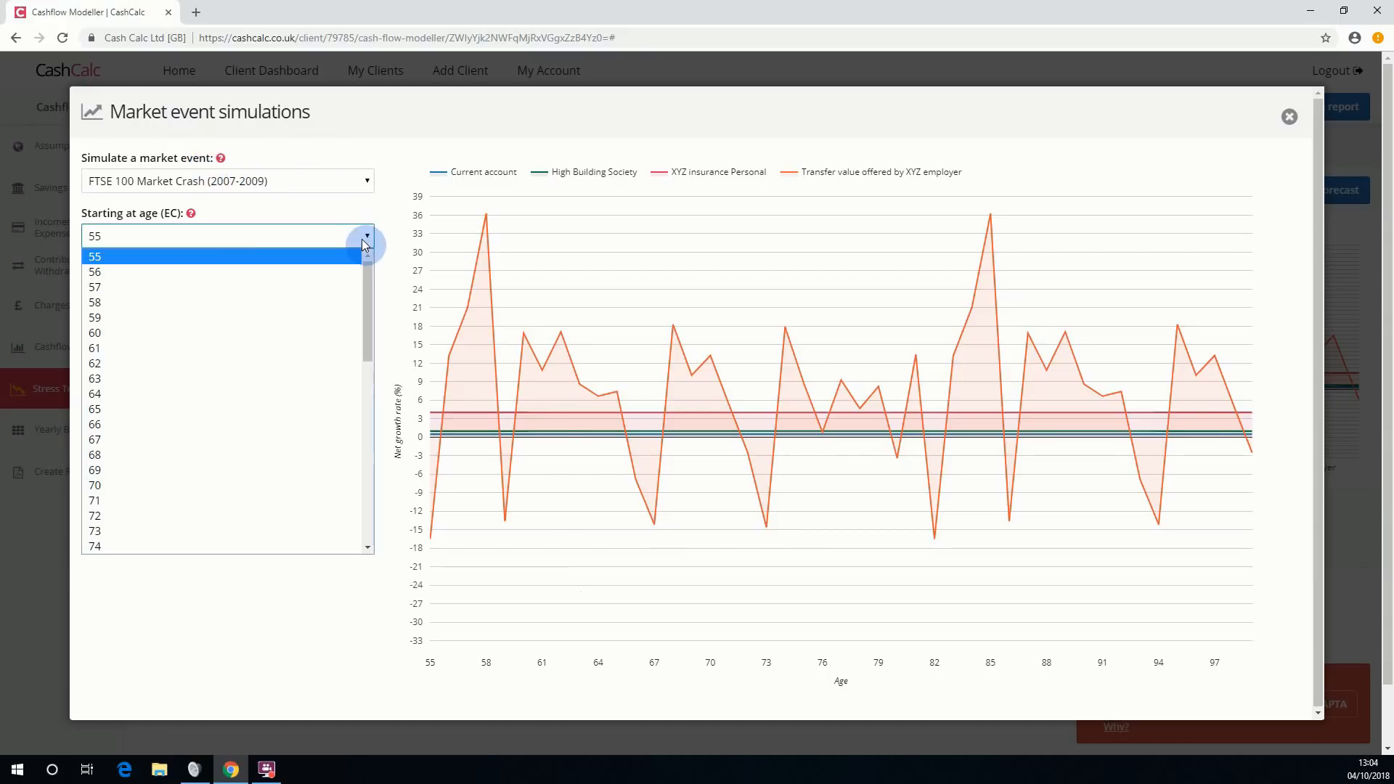
left_click(143, 394)
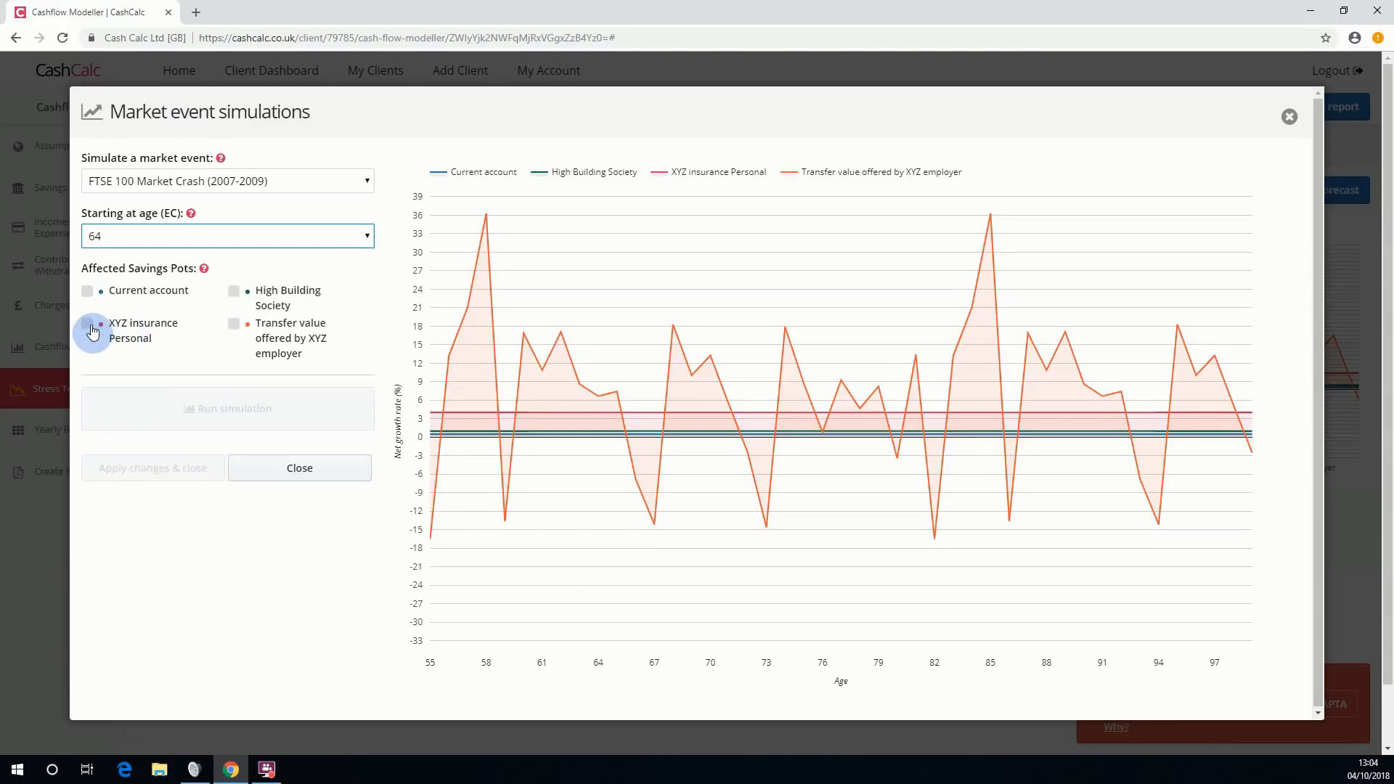
left_click(233, 324)
left_click(322, 417)
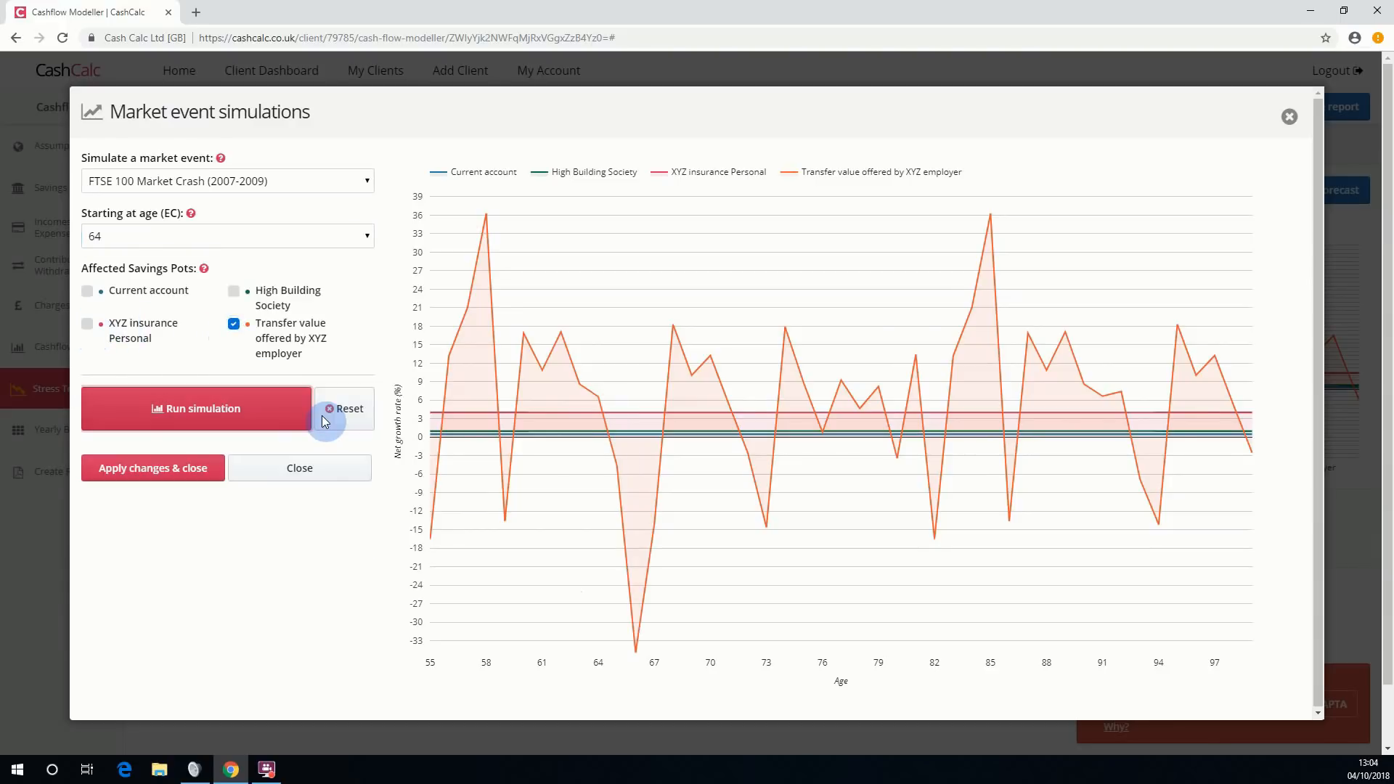
mouse_move(638, 654)
left_click(181, 469)
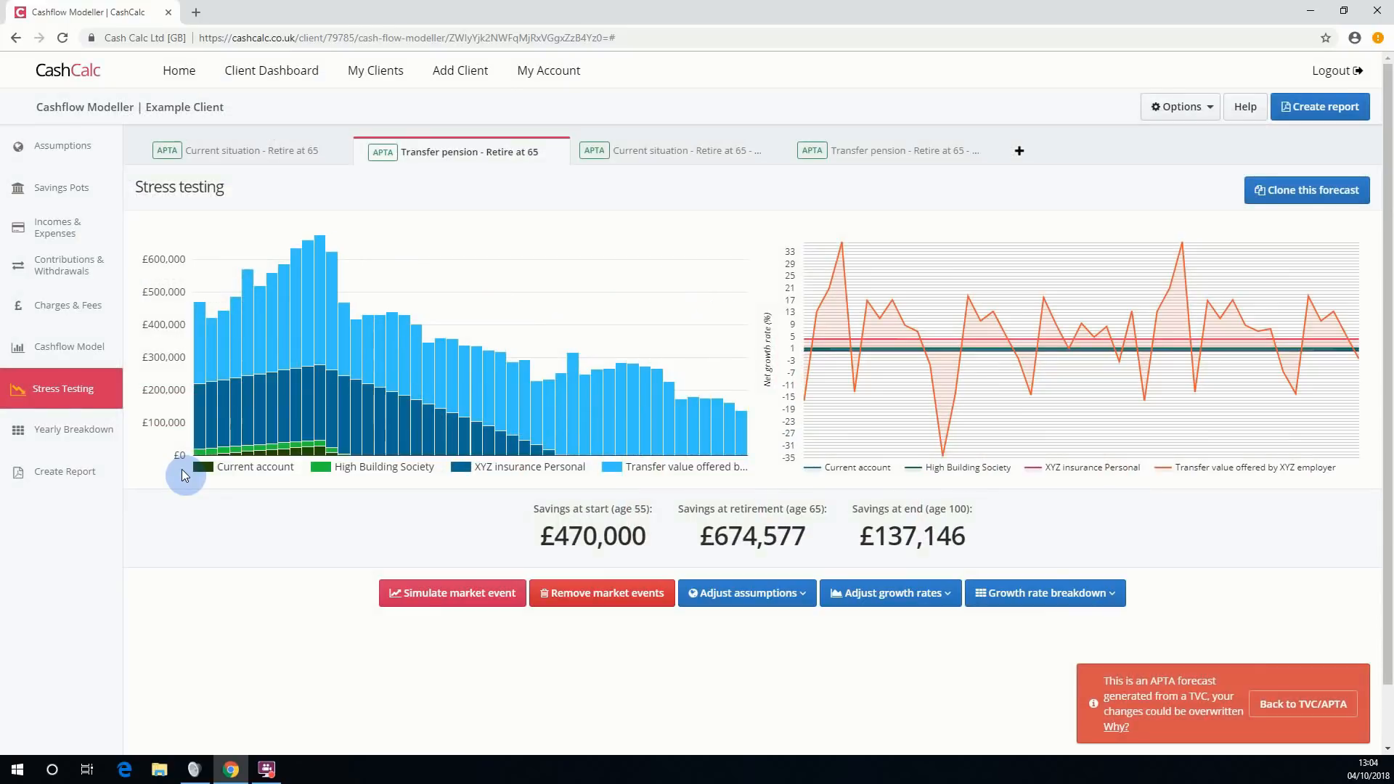
mouse_move(335, 277)
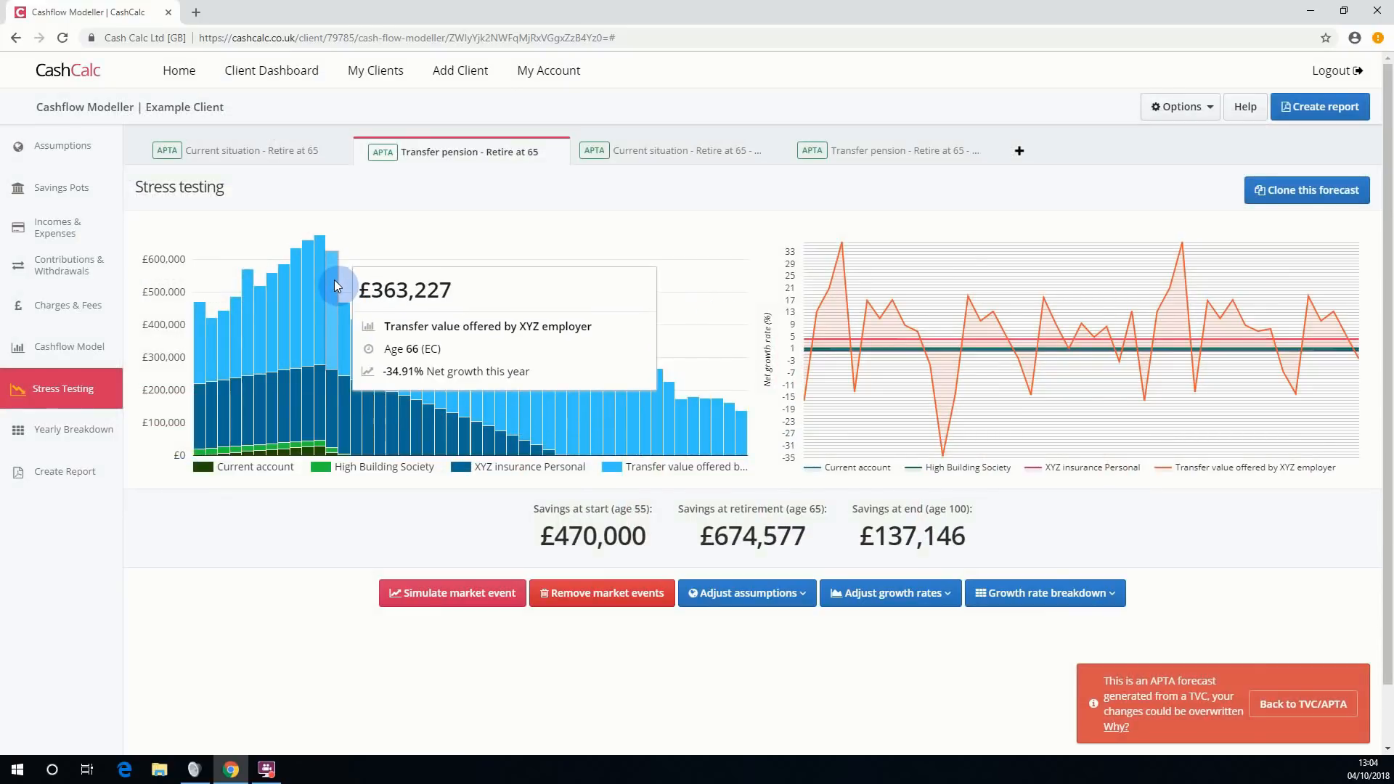
mouse_move(345, 334)
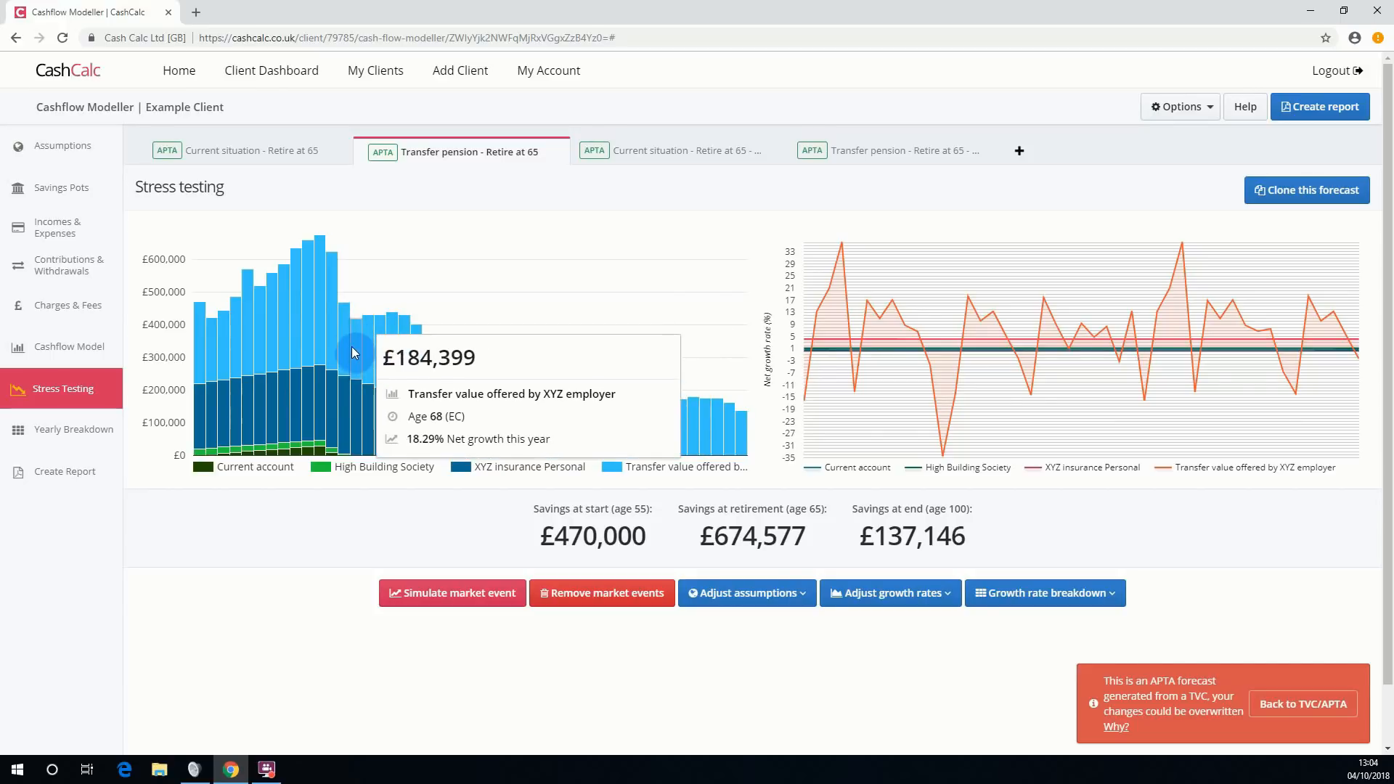
mouse_move(395, 348)
mouse_move(733, 429)
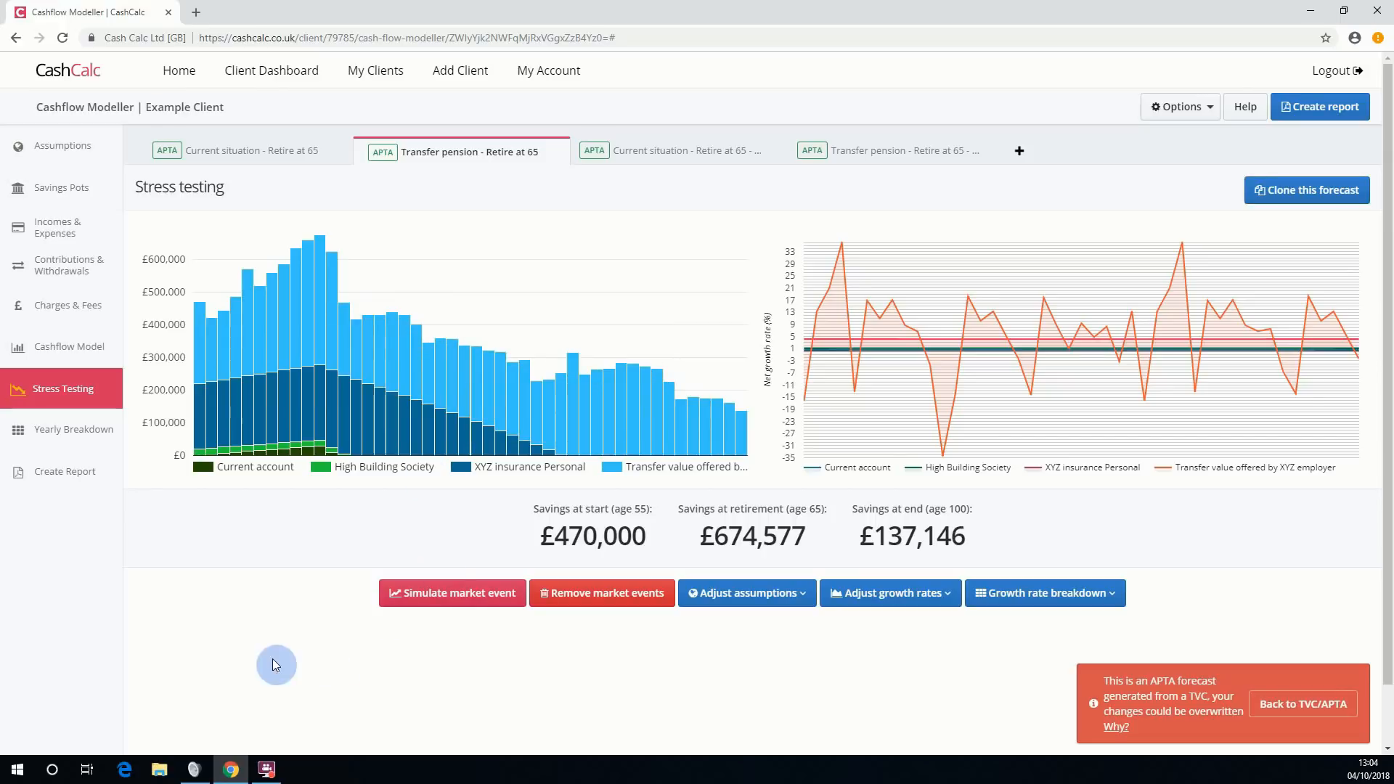
Create a PDF report covering all four individual forecasts, including the TVC scenarios for APTA forecasts.
left_click(68, 475)
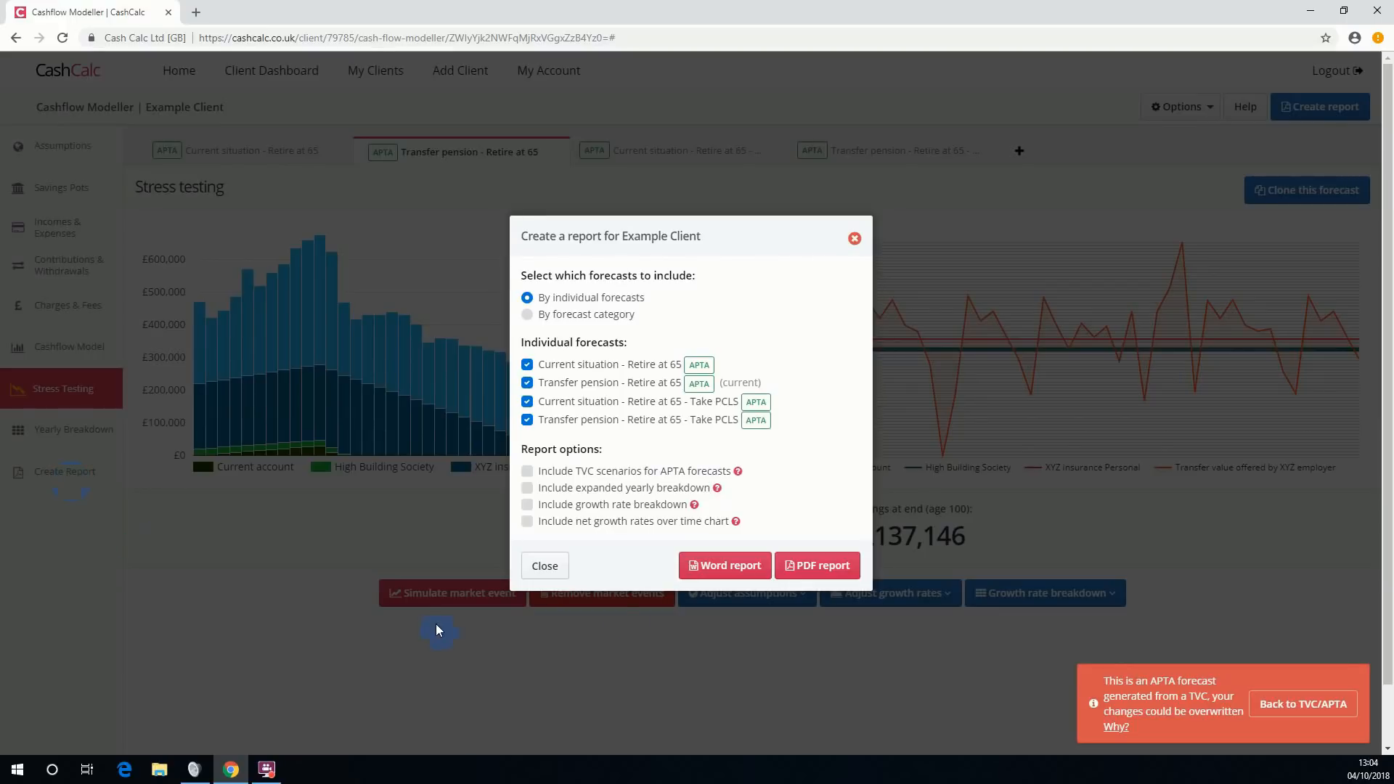
left_click(528, 473)
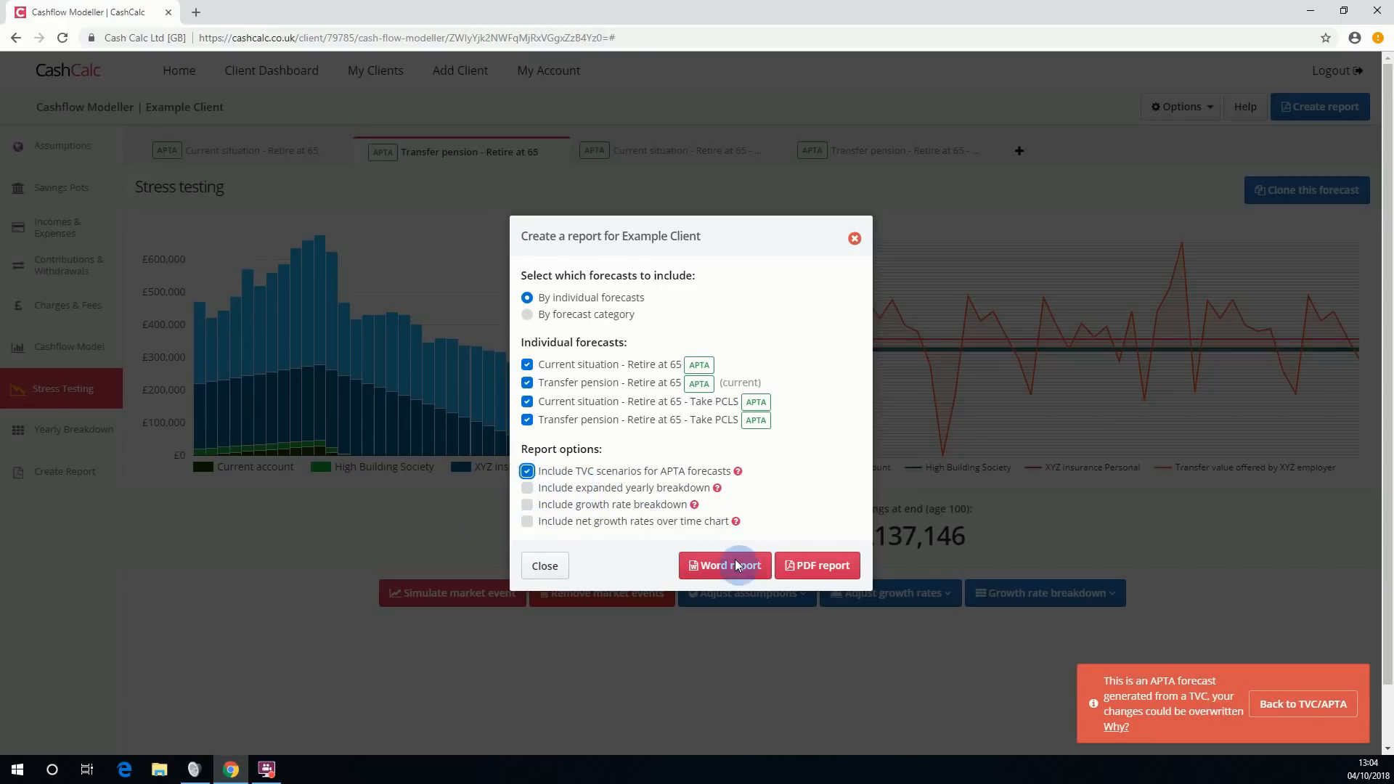
left_click(832, 567)
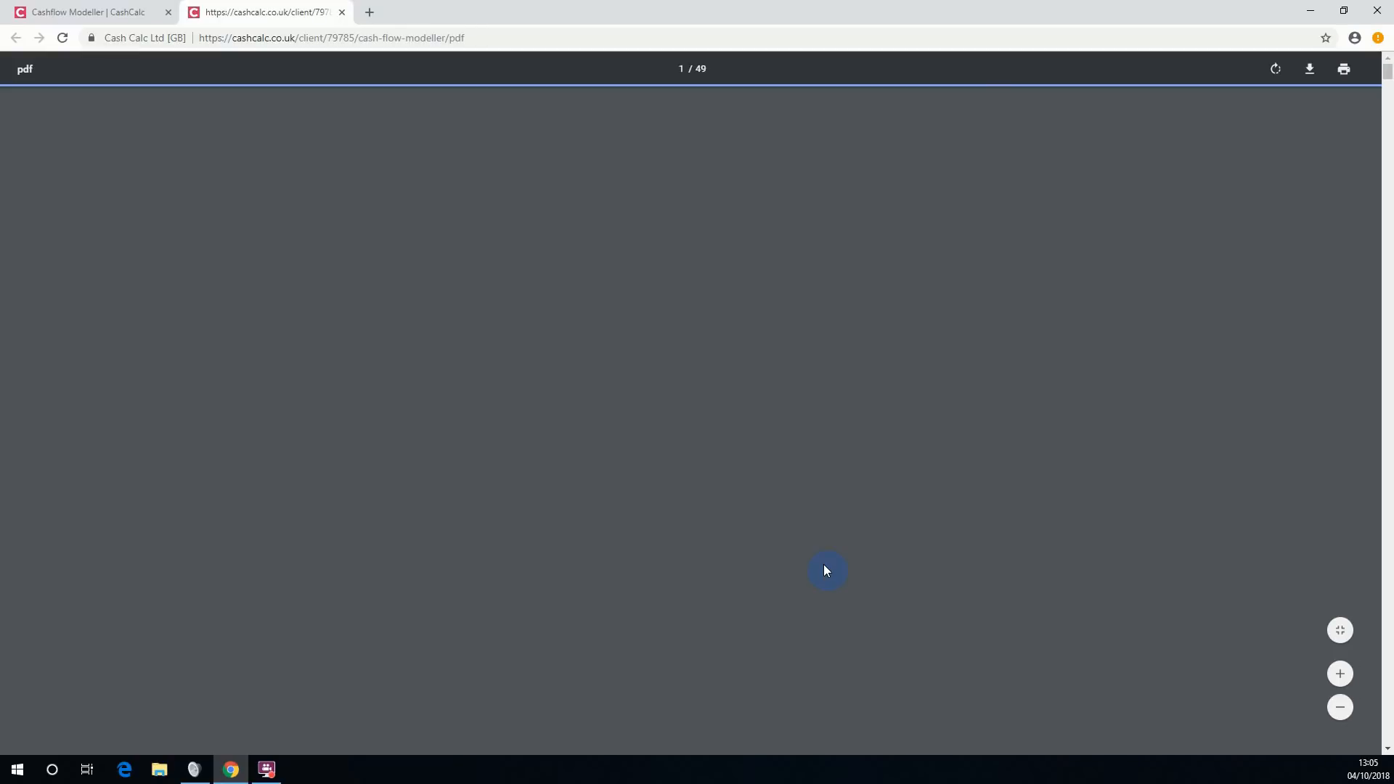
Review the PDF report's introduction, list of included forecasts, existing scheme assumptions, death benefit details and TVC critical yield comparisons.
scroll(765, 584, "down", 10)
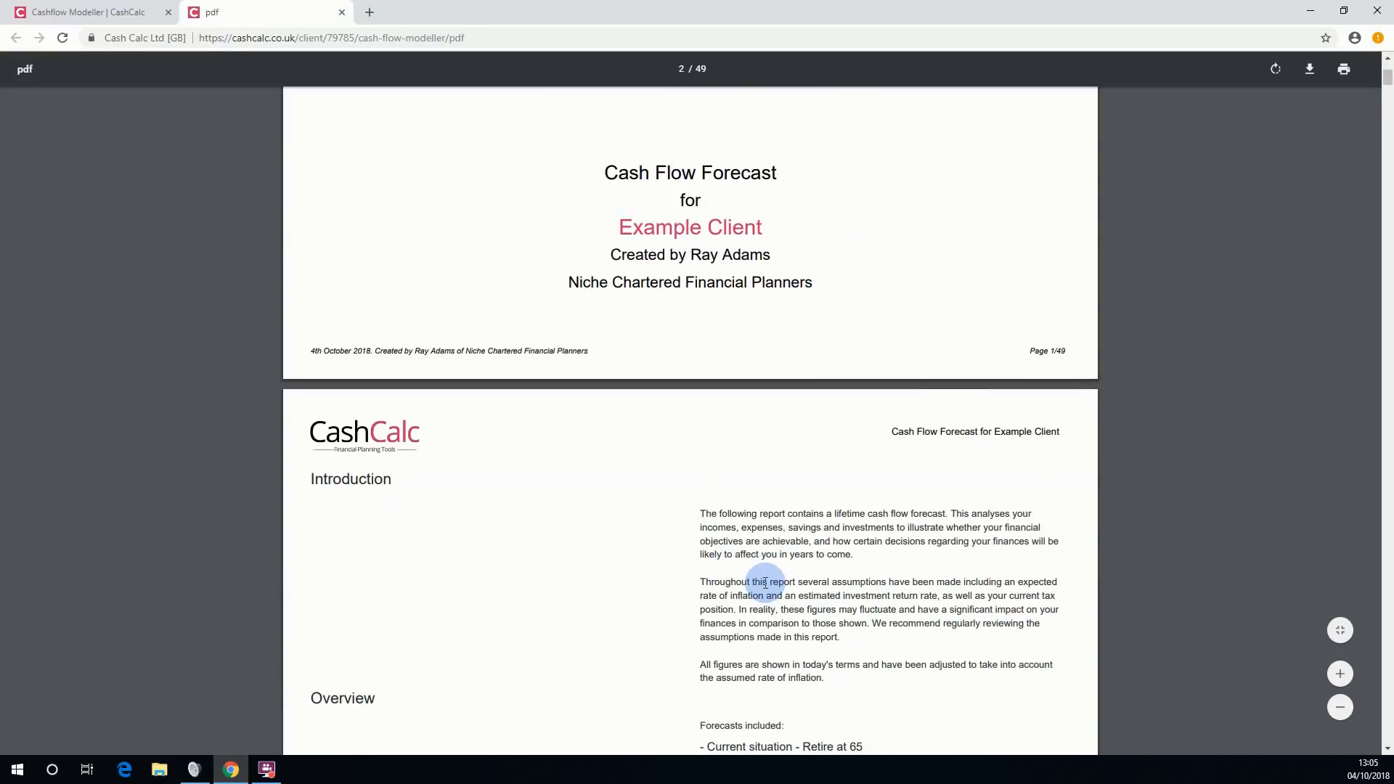
left_click_drag(715, 239, 922, 268)
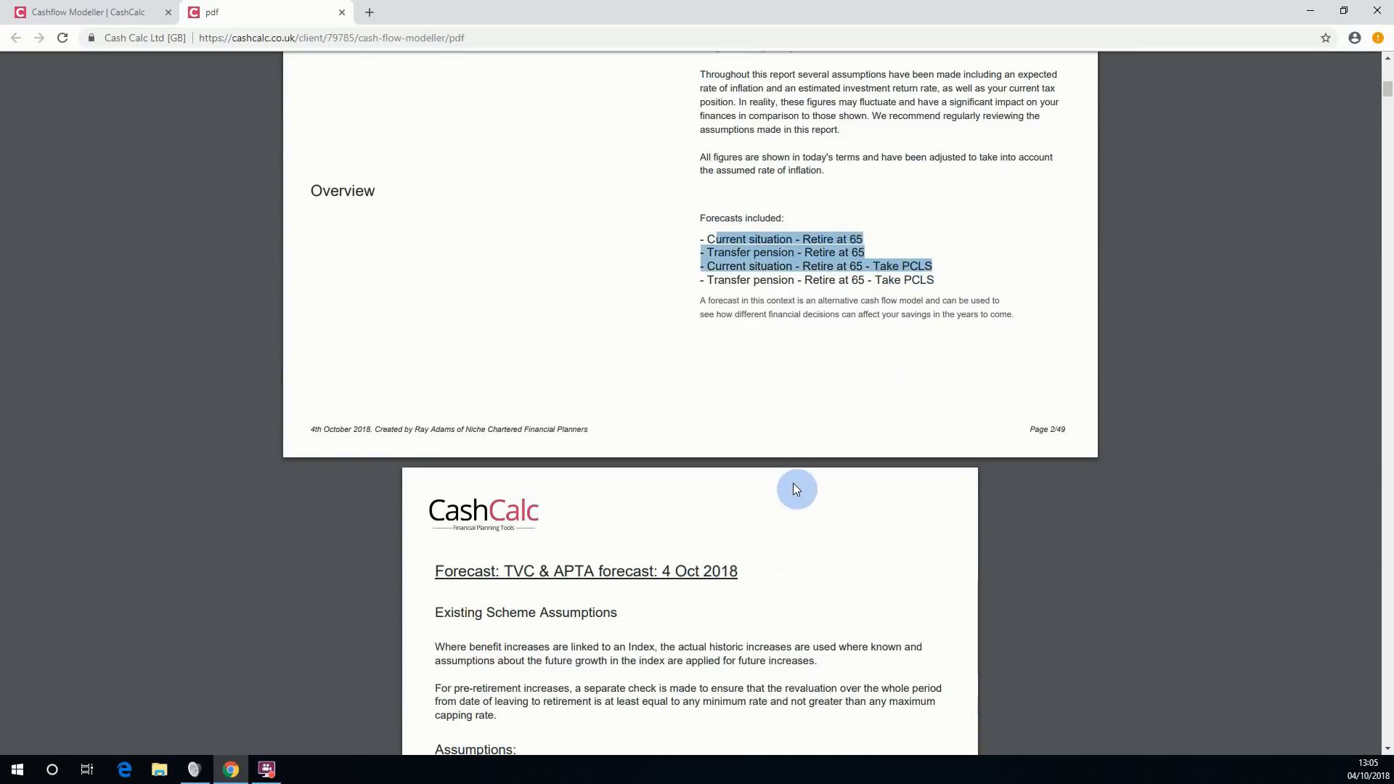
scroll(786, 520, "down", 5)
left_click_drag(492, 208, 712, 439)
scroll(725, 461, "down", 12)
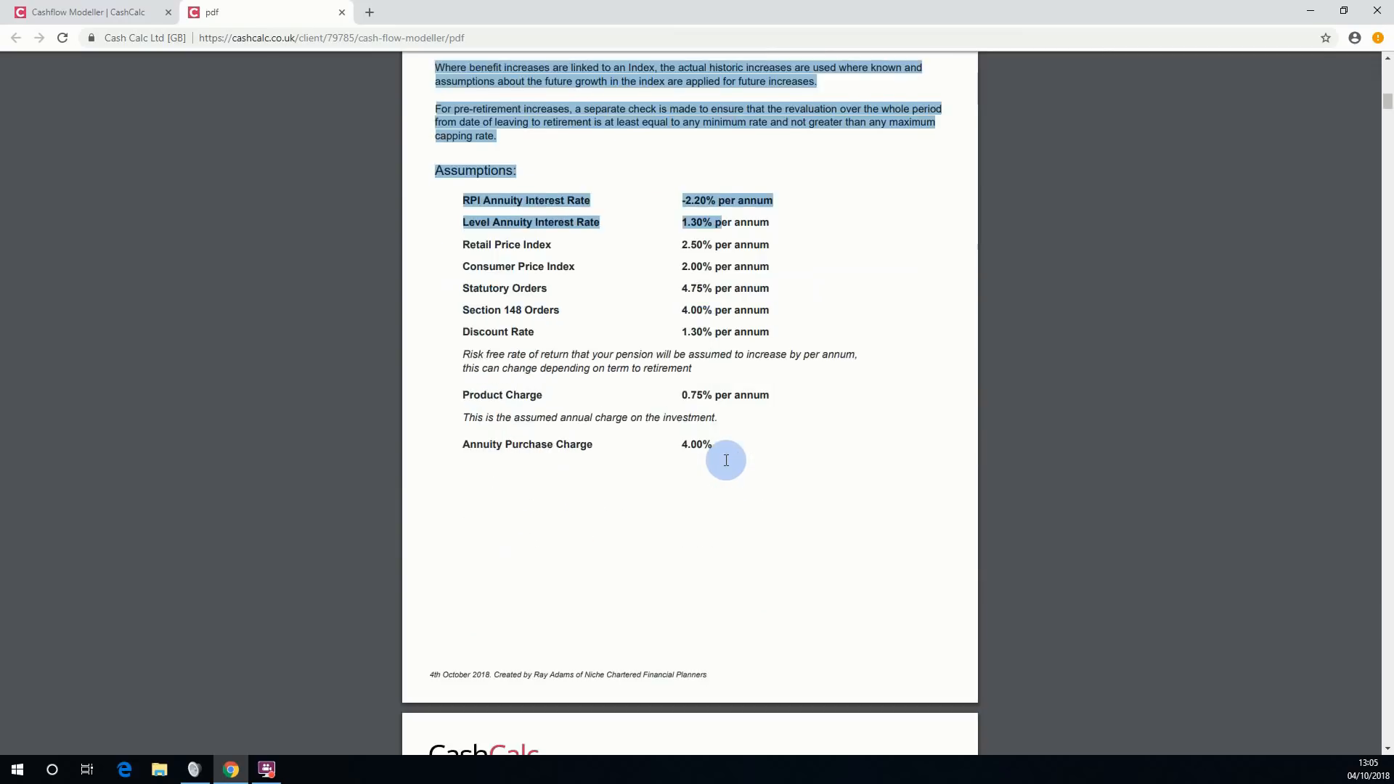
scroll(725, 460, "down", 20)
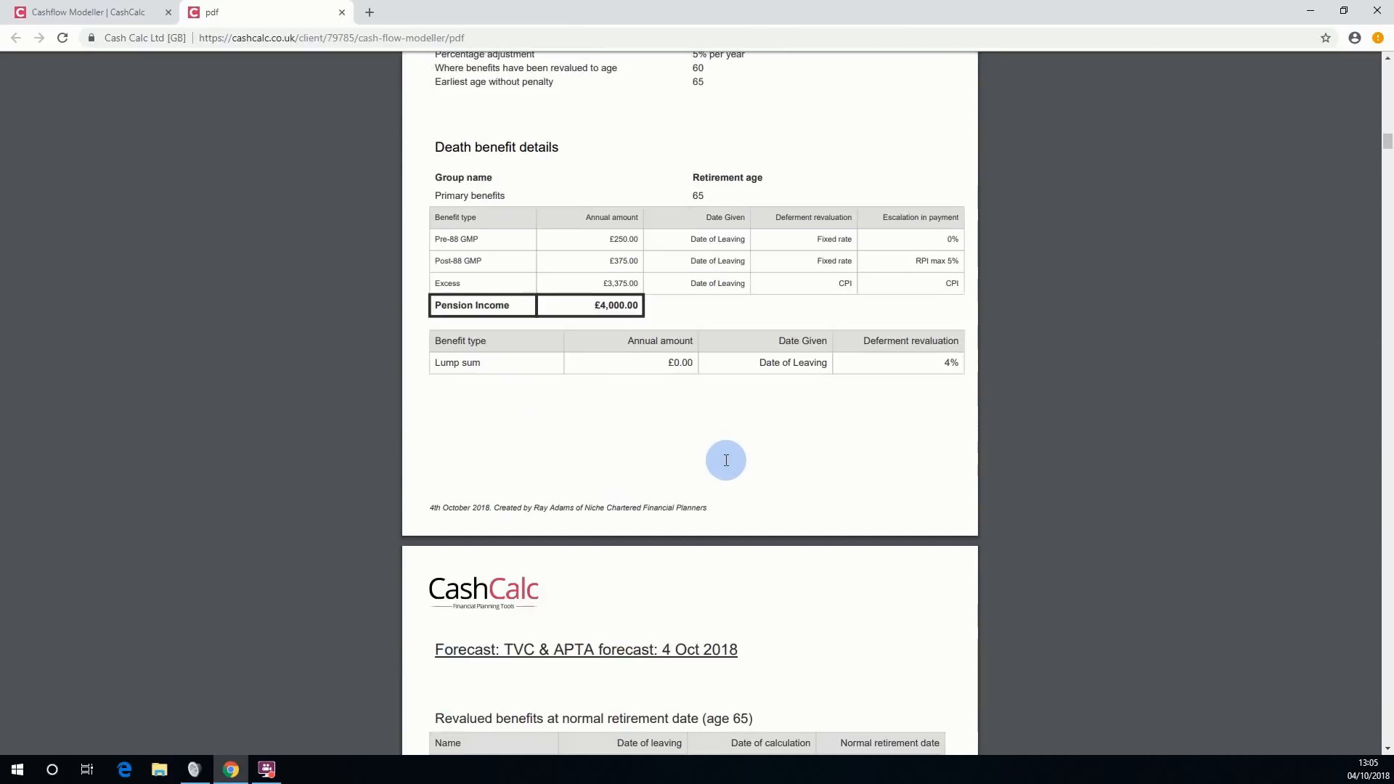
scroll(725, 460, "down", 20)
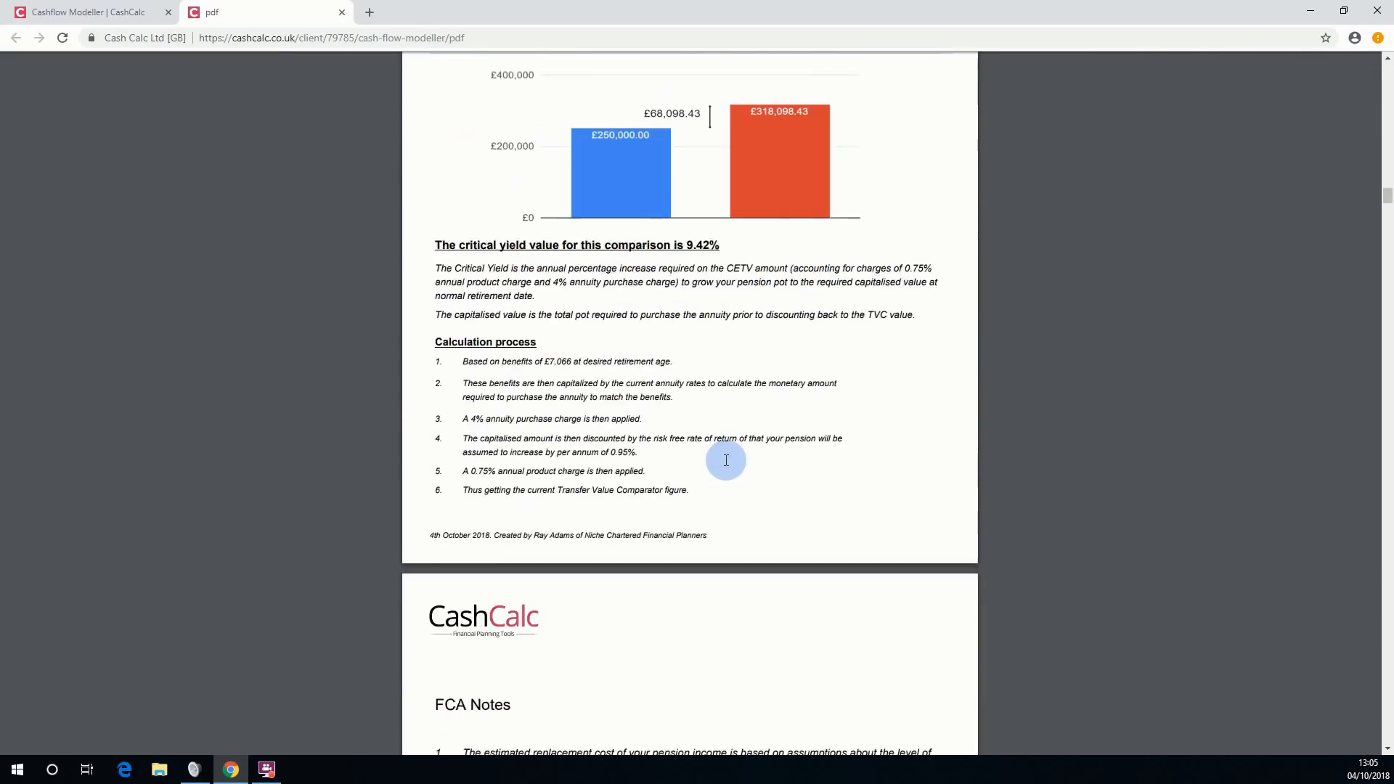
scroll(726, 459, "down", 20)
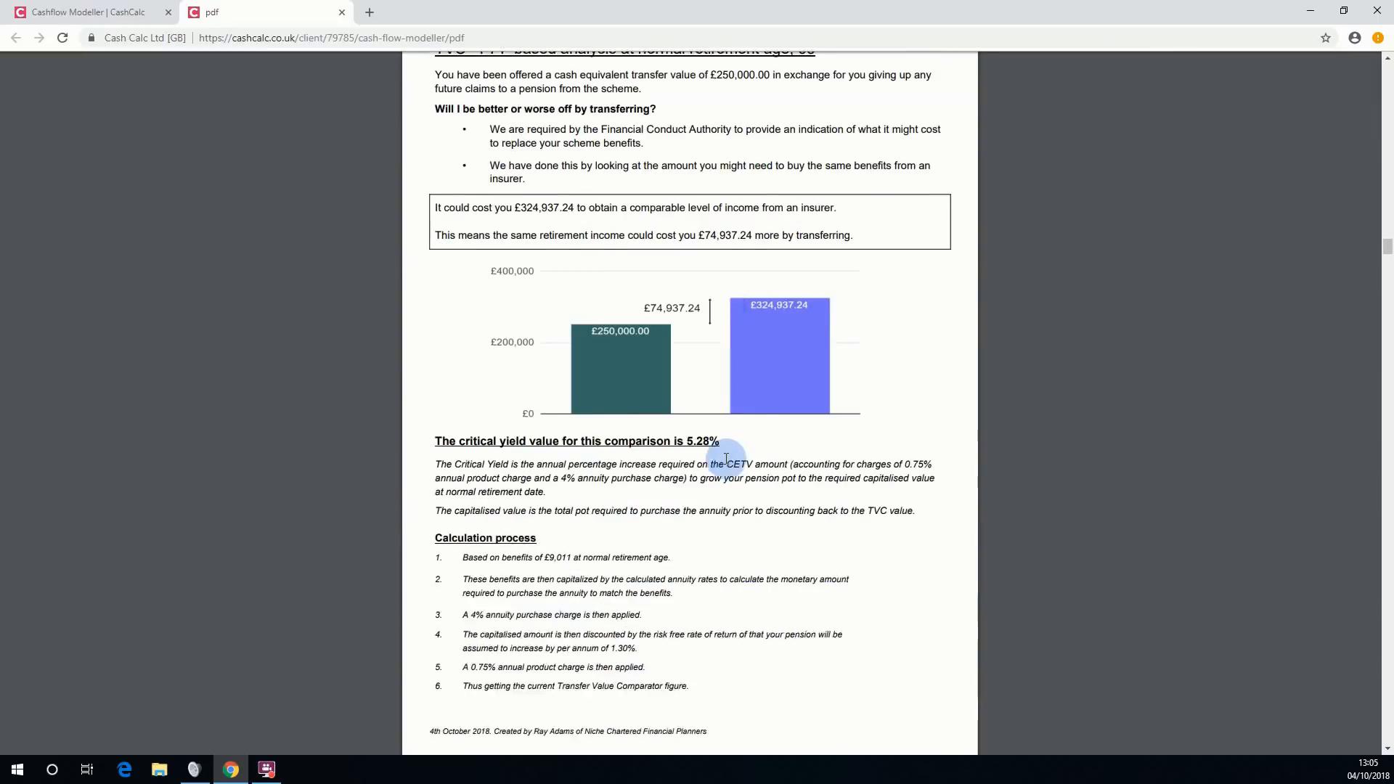
Examine the Current situation - Retire at 65 forecast's savings pots, incomes, expenditures, charts and year by year breakdown, and return to the report's cover page.
scroll(725, 459, "down", 7)
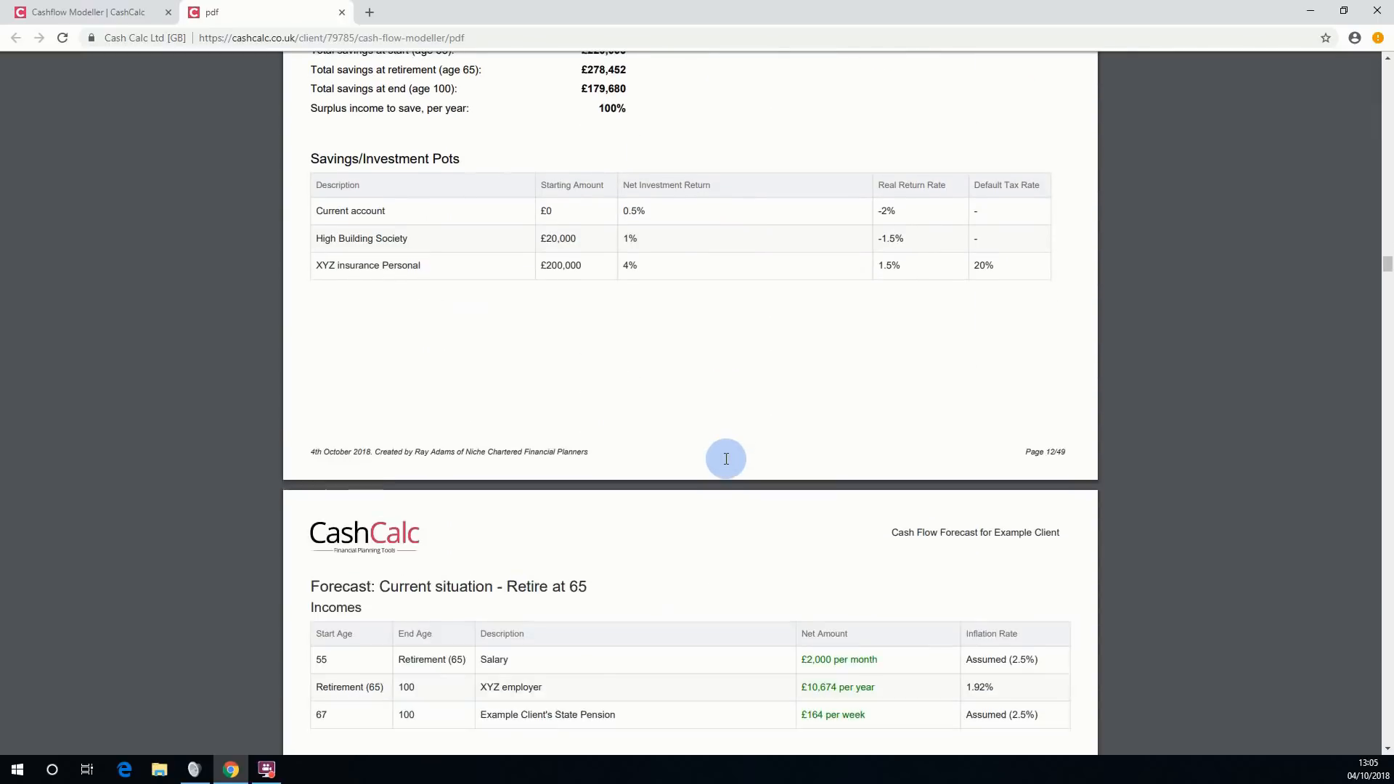
scroll(726, 459, "down", 16)
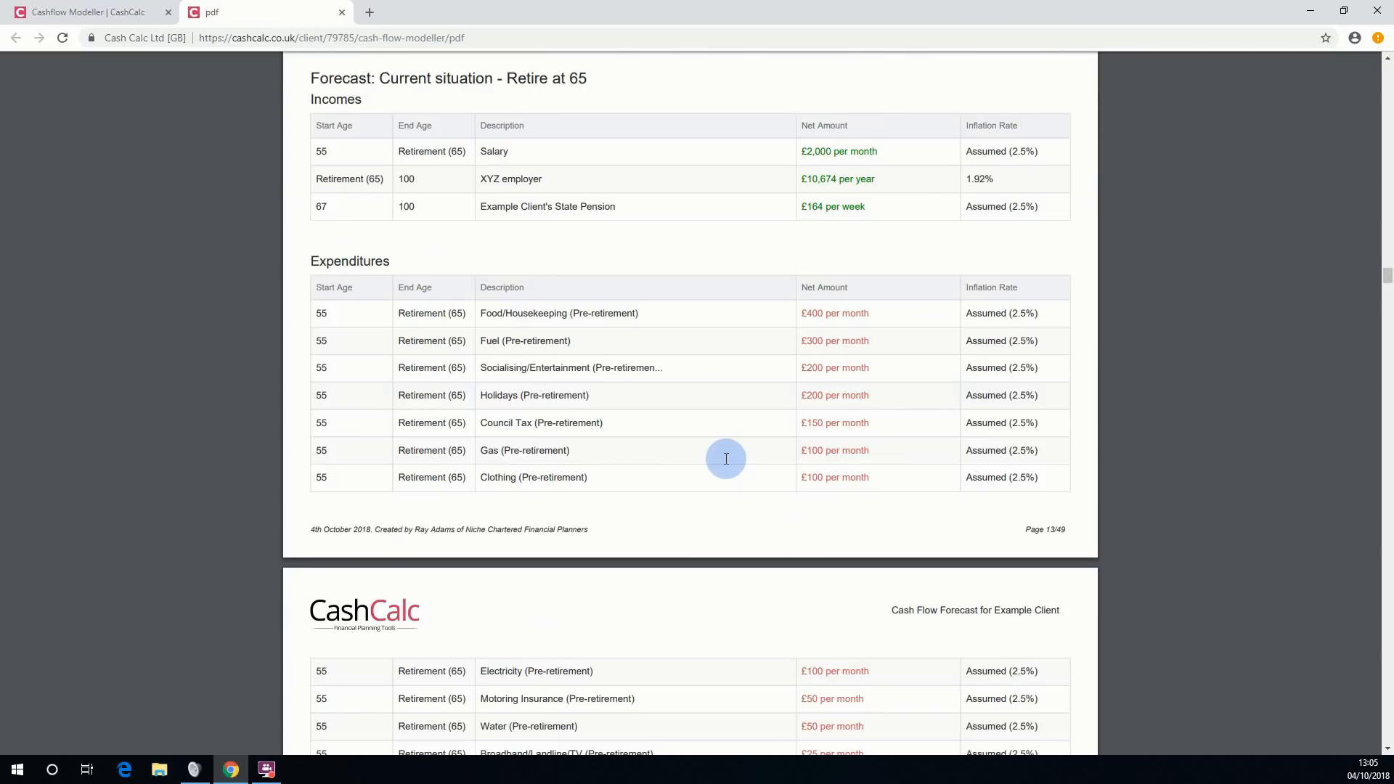
scroll(727, 459, "down", 10)
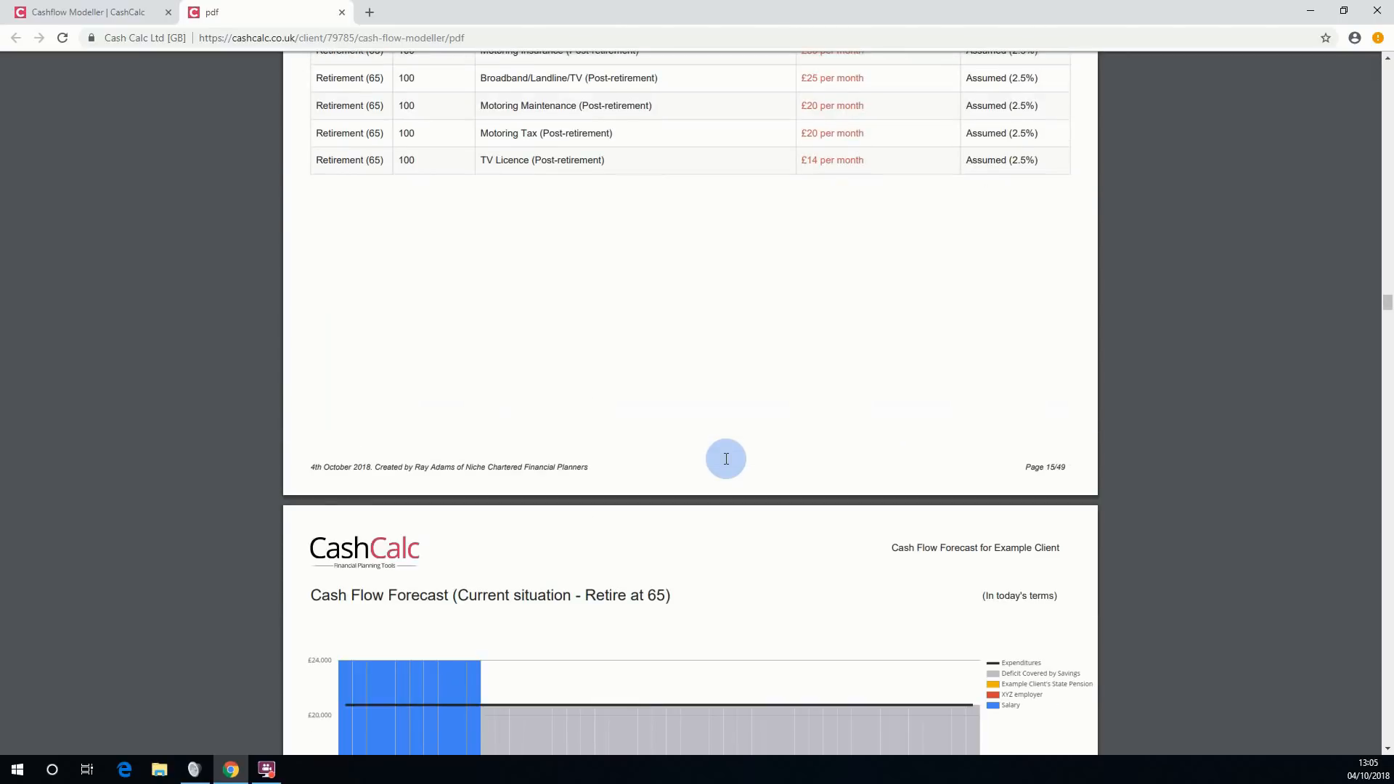
scroll(726, 459, "down", 9)
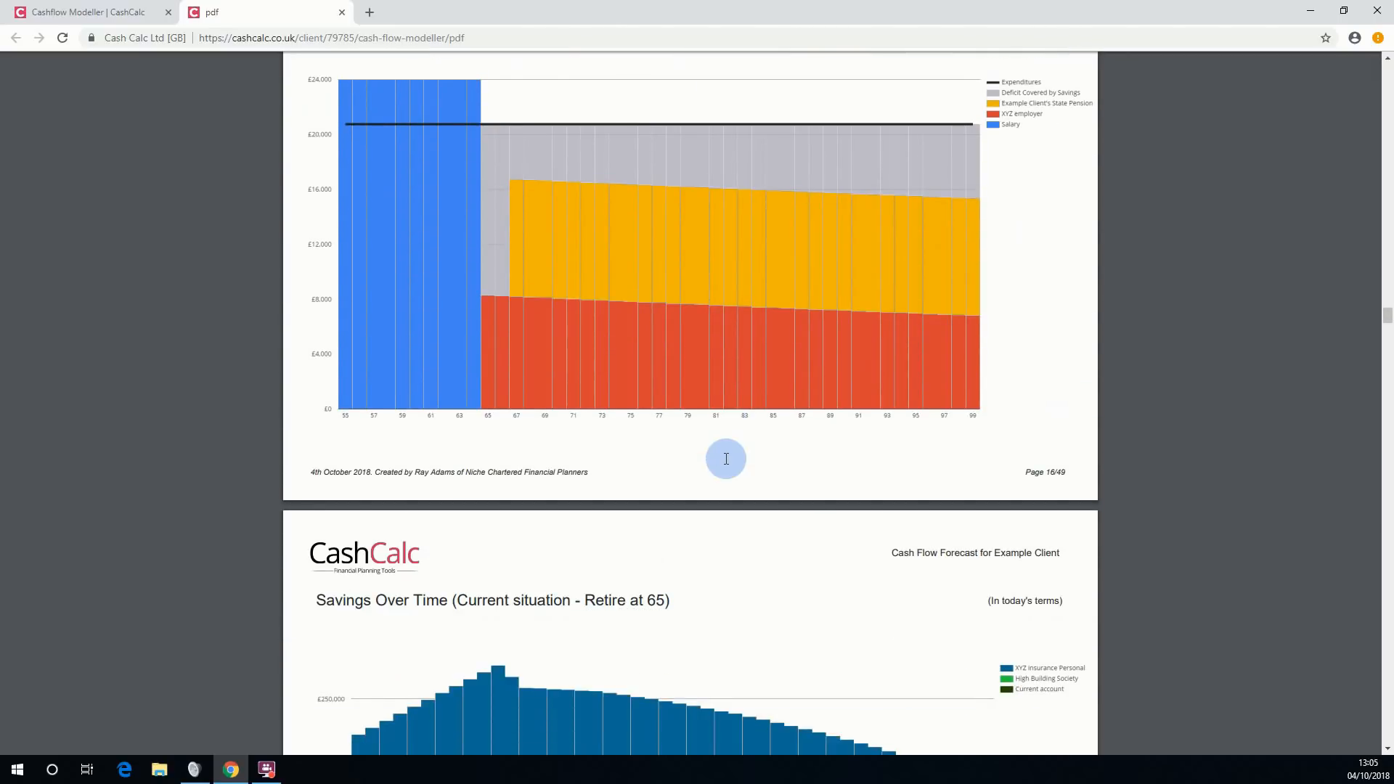
scroll(726, 459, "down", 12)
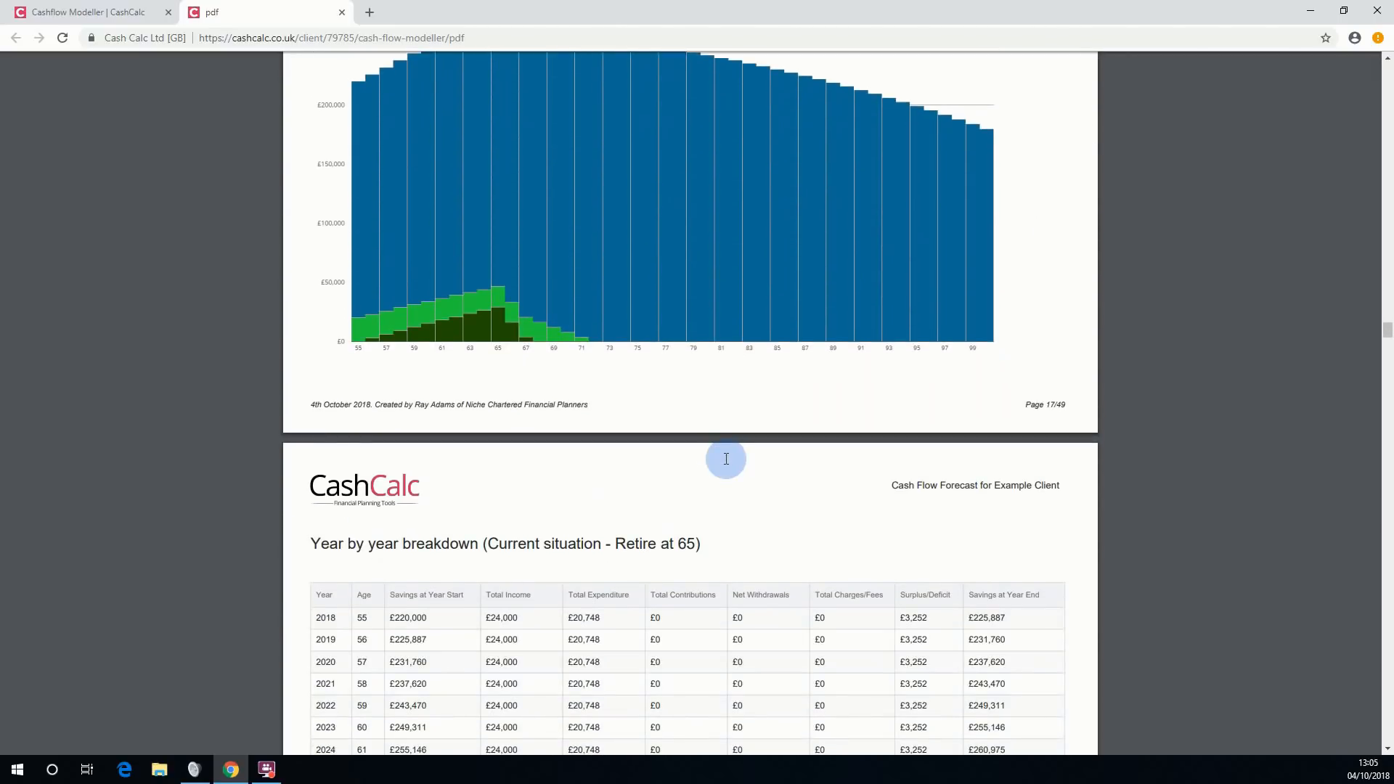
left_click_drag(1388, 343, 1080, 53)
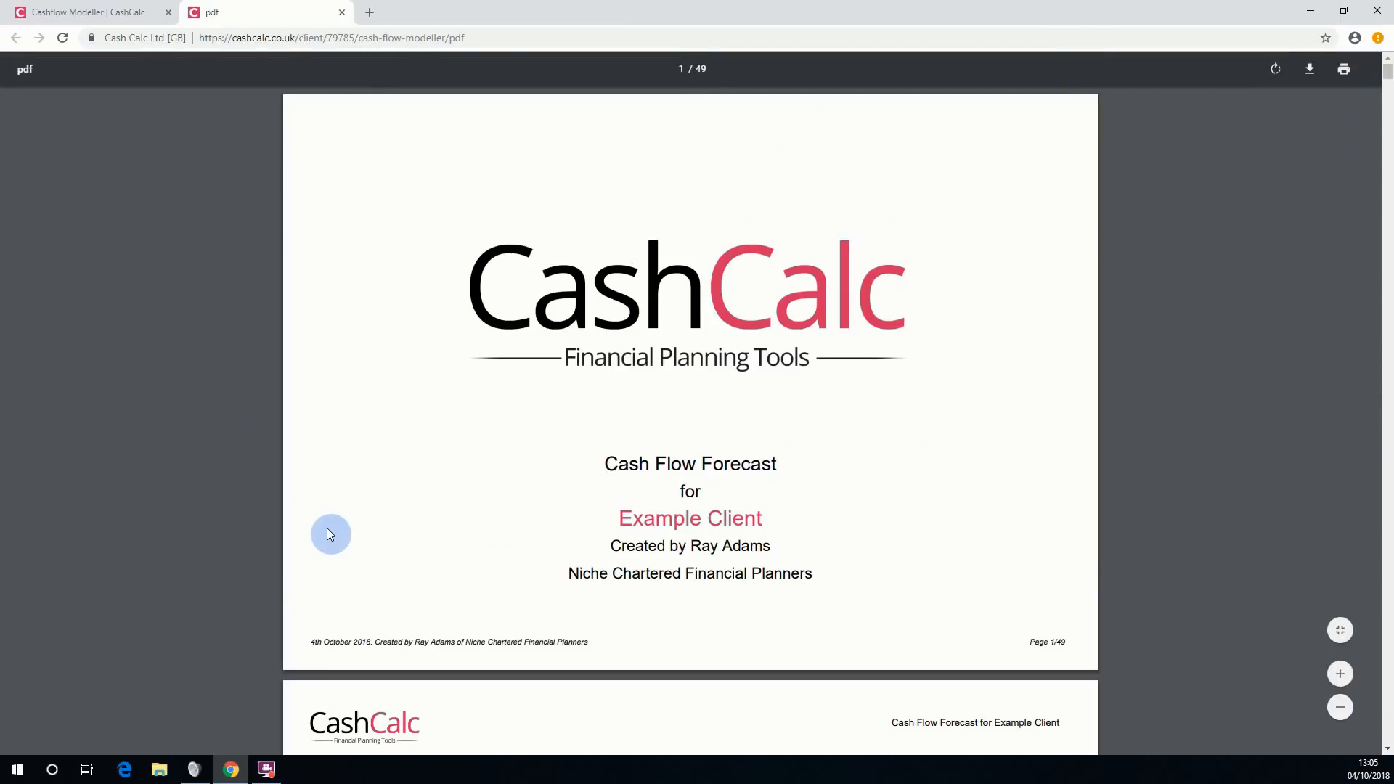